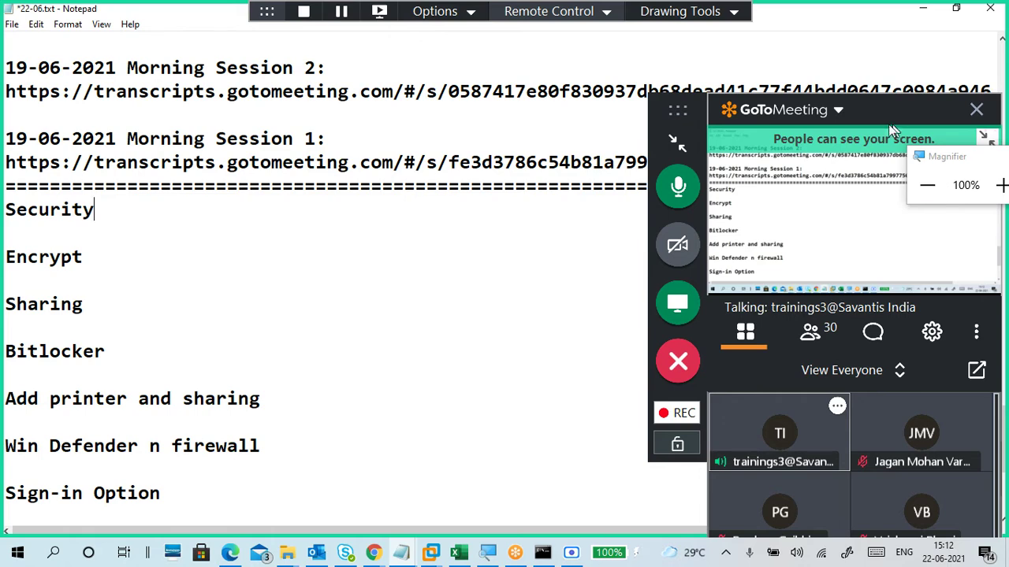
Step: Hide the meeting controls and move the Magnifier window off the notes
{"action": "left_click", "coordinate": [678, 144]}
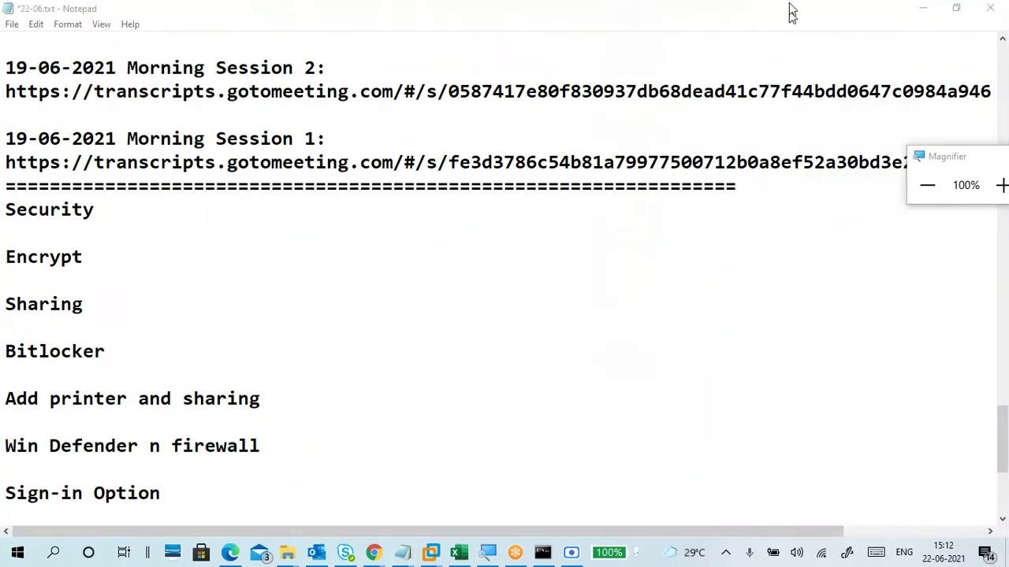
{"action": "mouse_move", "coordinate": [791, 11]}
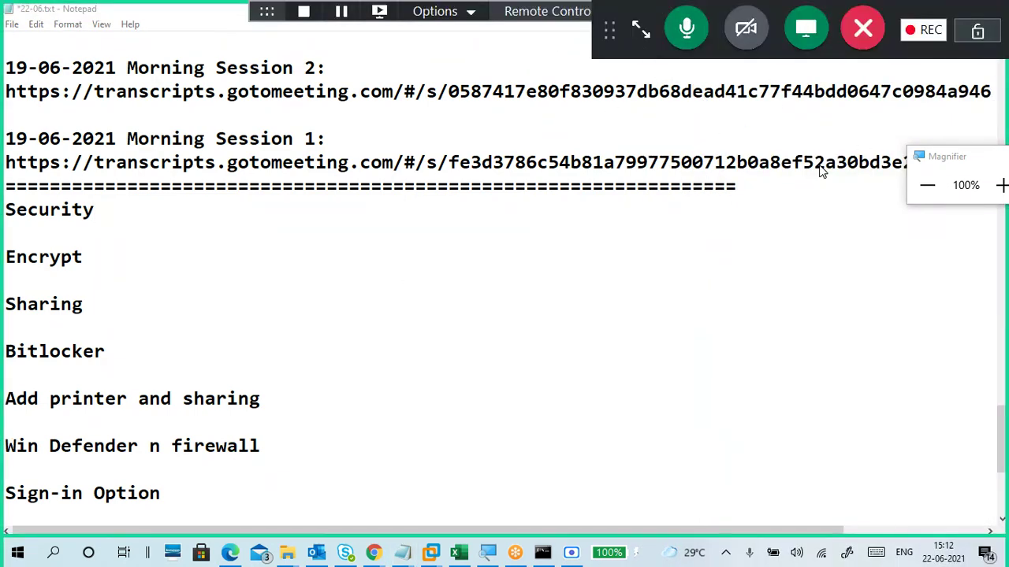
{"action": "mouse_move", "coordinate": [977, 169]}
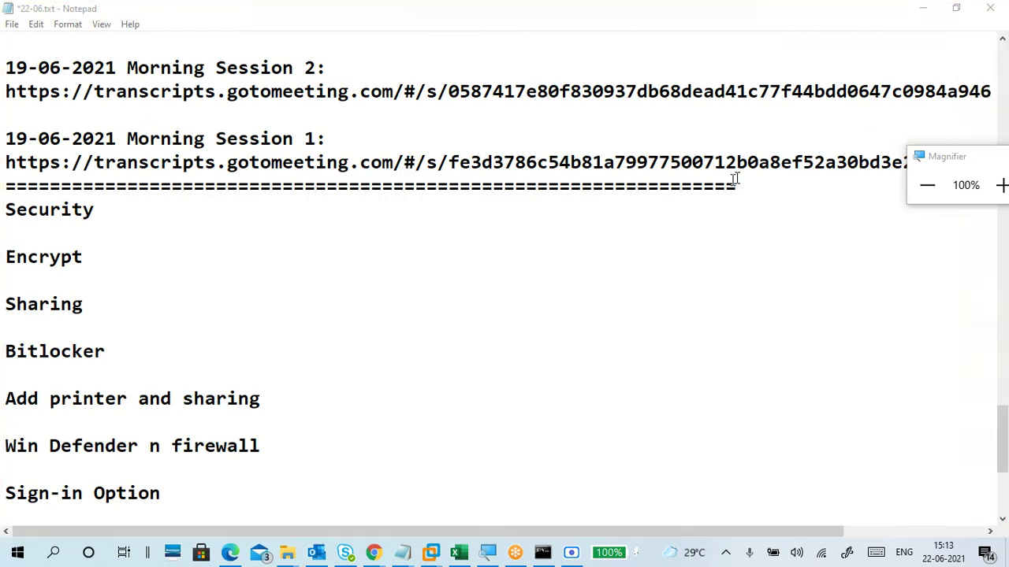
{"action": "left_click", "coordinate": [416, 285]}
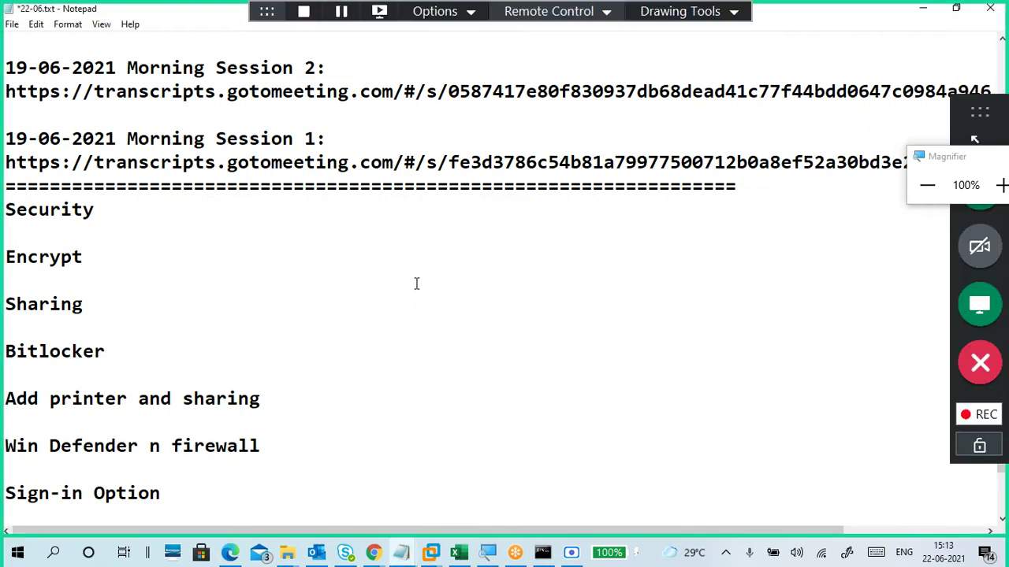
{"action": "left_click_drag", "start_coordinate": [927, 155], "coordinate": [822, 16]}
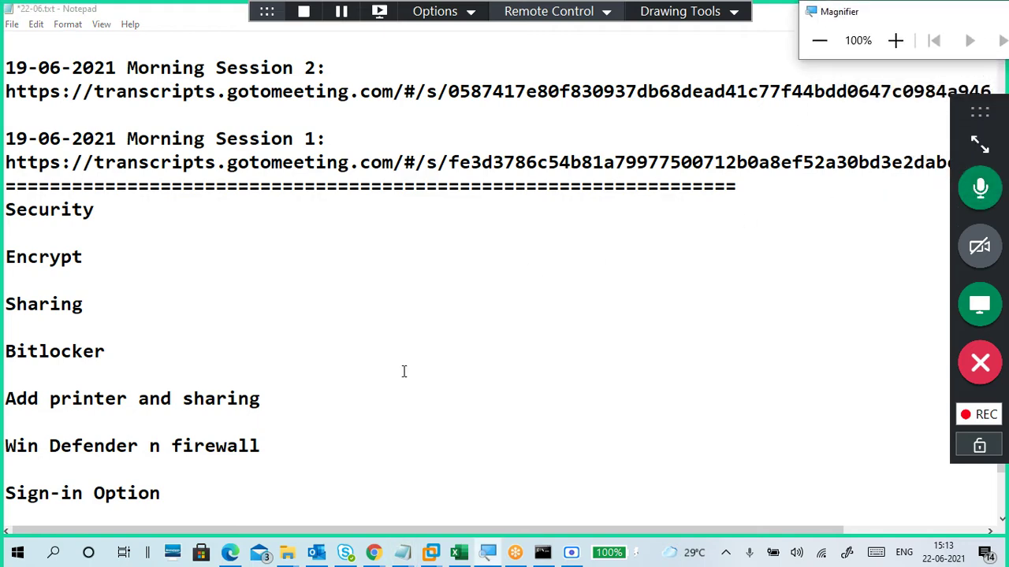
{"action": "scroll", "coordinate": [403, 371], "scroll_direction": "up", "scroll_amount": 12}
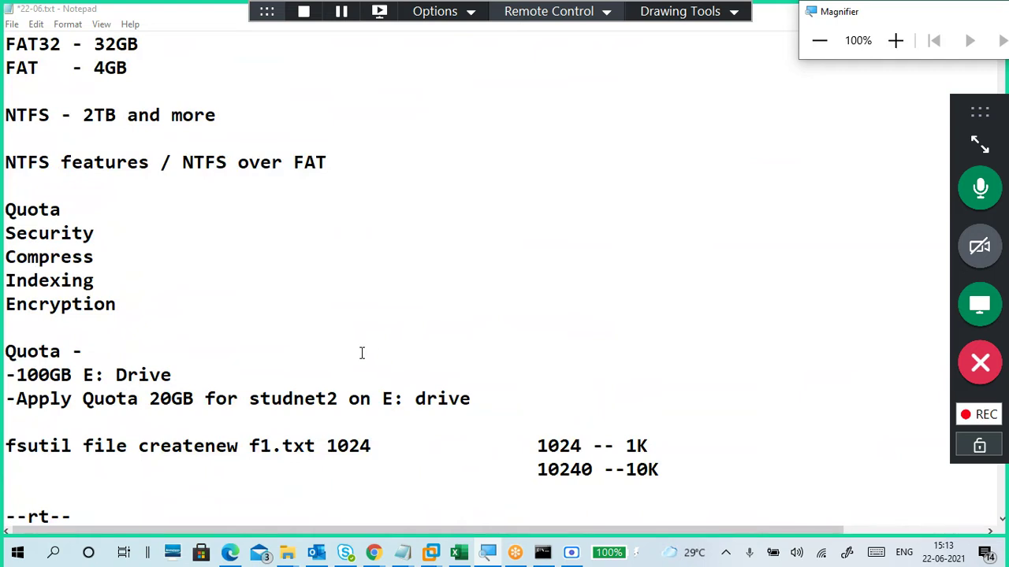
Step: Add a dashed divider line below --Install, followed by two blank lines
{"action": "left_click", "coordinate": [63, 208]}
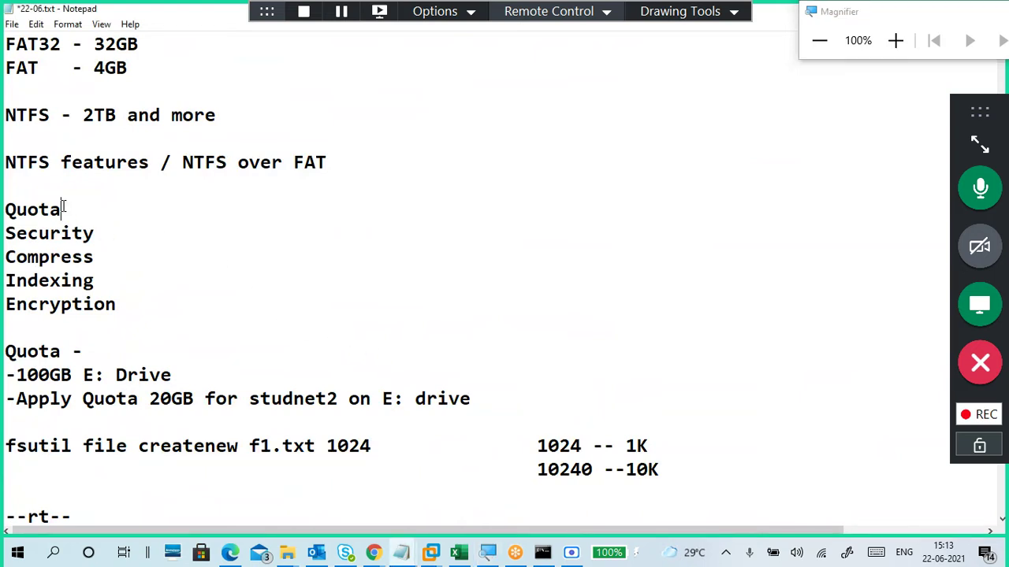
{"action": "left_click", "coordinate": [120, 232]}
{"action": "scroll", "coordinate": [160, 268], "scroll_direction": "down", "scroll_amount": 10}
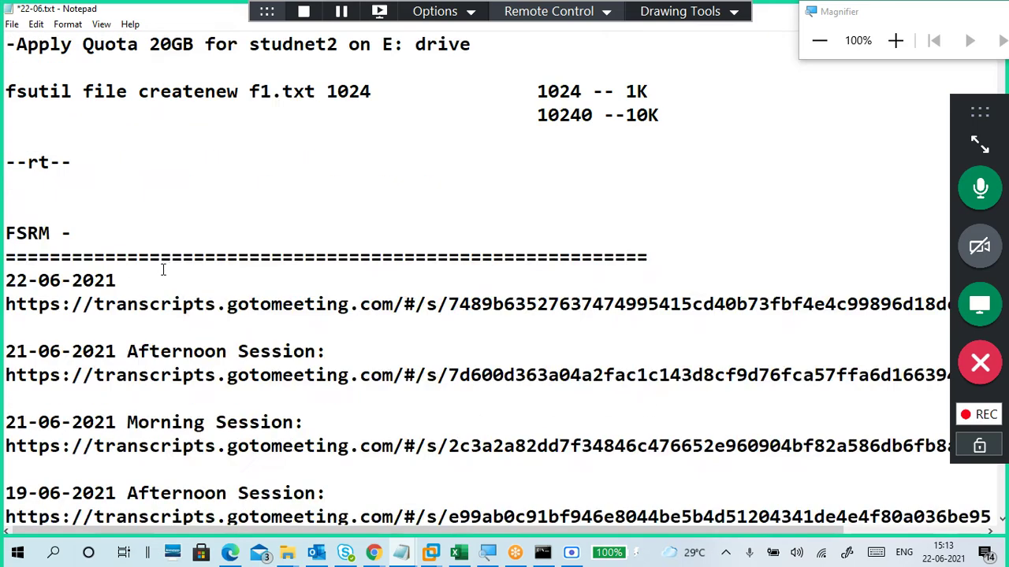
{"action": "scroll", "coordinate": [164, 281], "scroll_direction": "down", "scroll_amount": 6}
{"action": "left_click", "coordinate": [111, 366]}
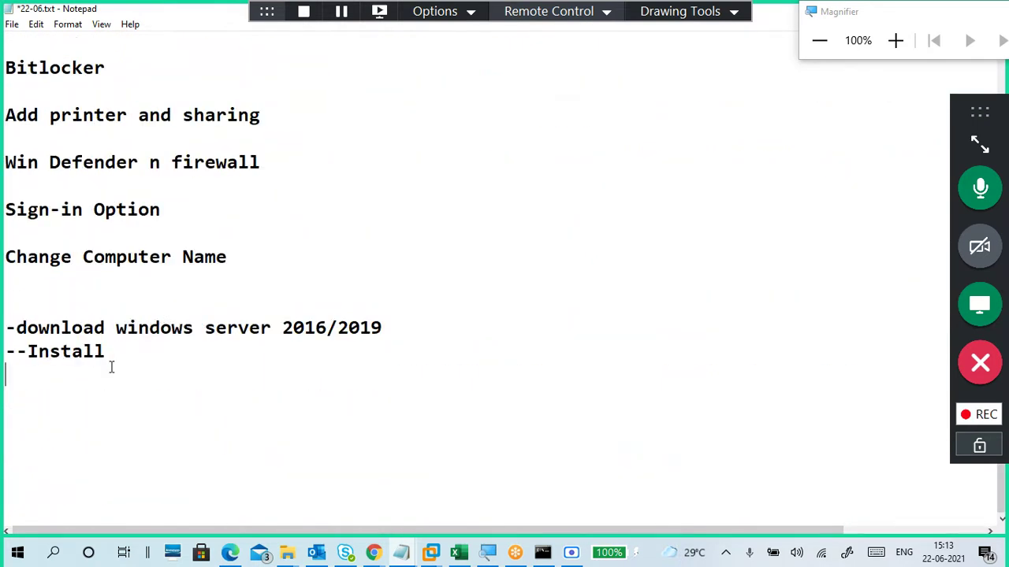
{"action": "type", "text": "-------------------------"}
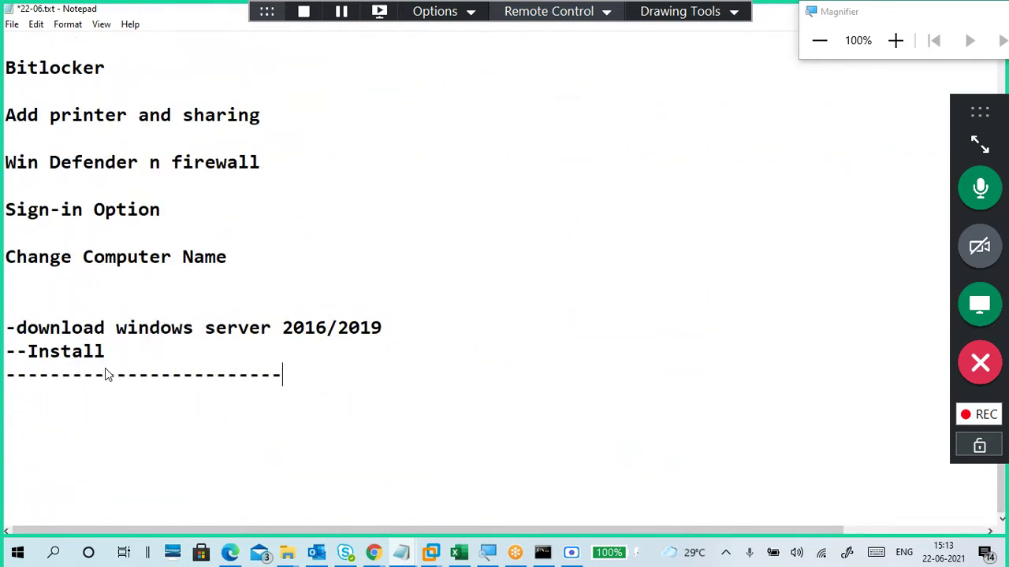
{"action": "type", "text": "-----------------------------"}
{"action": "key", "text": "Return"}
{"action": "key", "text": "Return"}
{"action": "key", "text": "Return"}
{"action": "key", "text": "Return"}
{"action": "key", "text": "Return"}
{"action": "key", "text": "Return"}
{"action": "key", "text": "Return"}
{"action": "key", "text": "Return"}
{"action": "key", "text": "Return"}
{"action": "key", "text": "Return"}
{"action": "key", "text": "Return"}
{"action": "key", "text": "Return"}
{"action": "key", "text": "Return"}
{"action": "key", "text": "Return"}
{"action": "key", "text": "Return"}
{"action": "key", "text": "Return"}
{"action": "key", "text": "Return"}
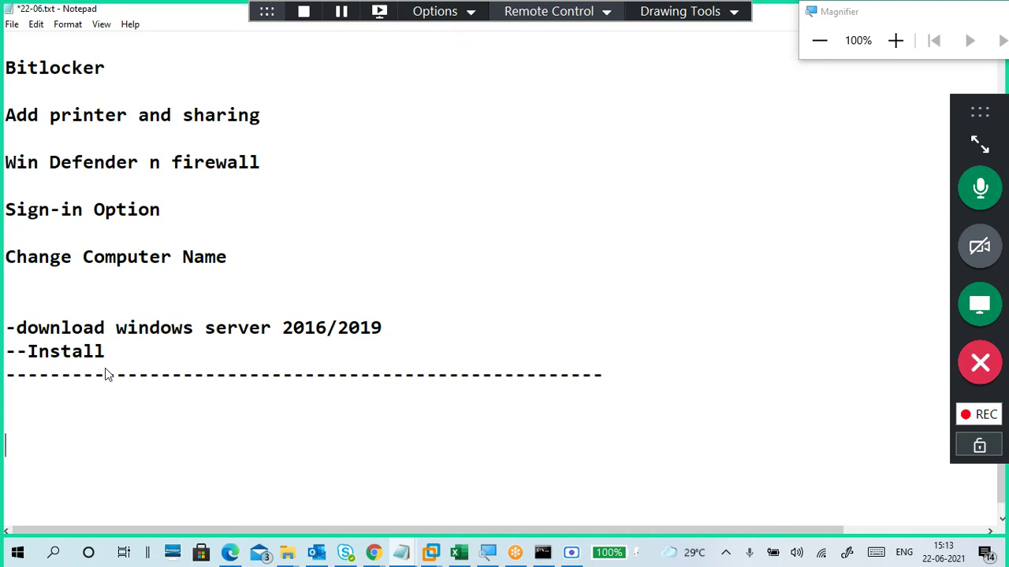
{"action": "key", "text": "Return"}
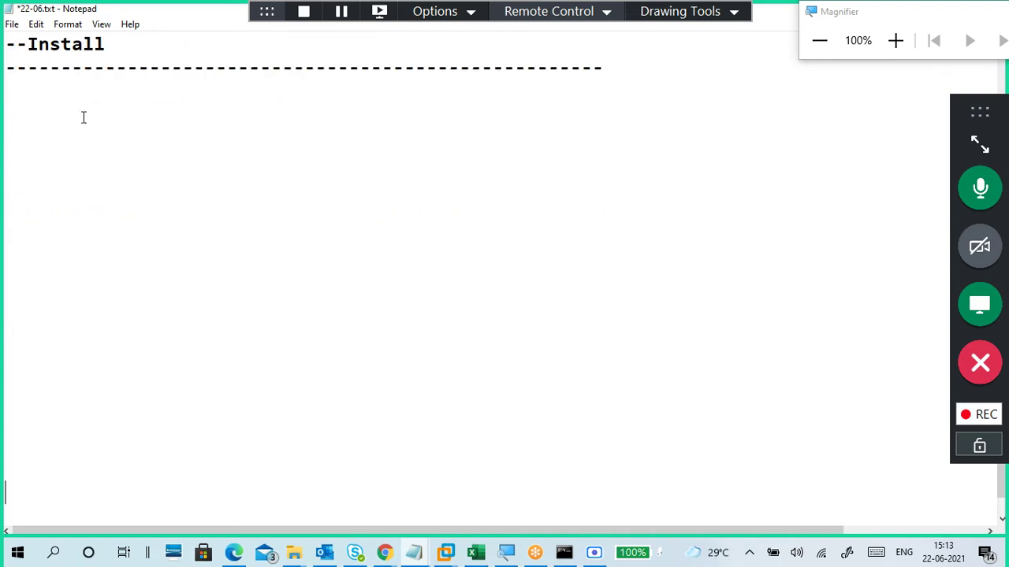
Step: Type the 'NTFS - Secuirty' heading with an 'ntfs secuirty -- e:' line beneath it
{"action": "left_click", "coordinate": [83, 116]}
{"action": "left_click", "coordinate": [74, 91]}
{"action": "type", "text": "NTFS - Secuirt"}
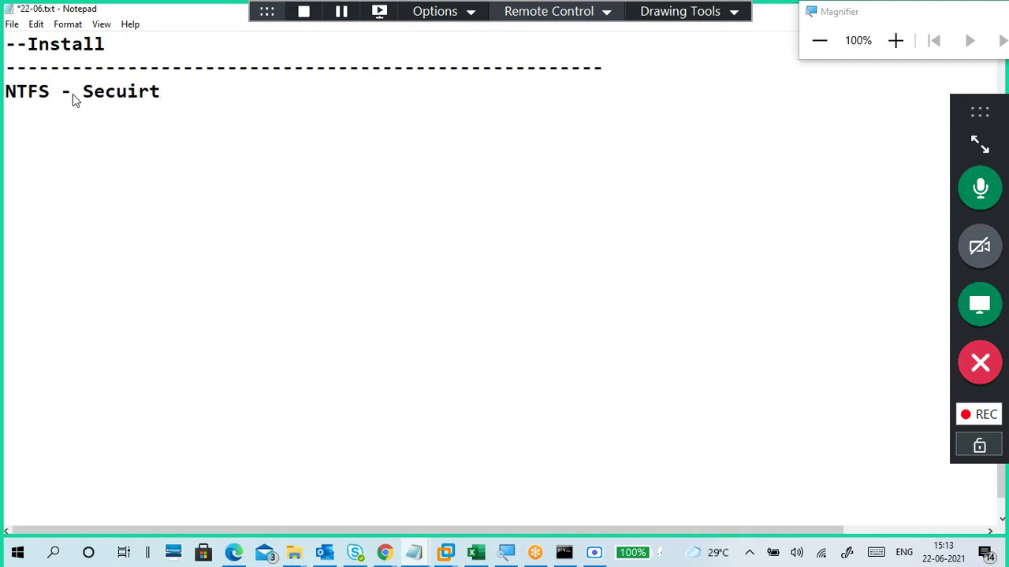
{"action": "type", "text": "y"}
{"action": "key", "text": "Return"}
{"action": "type", "text": "nf"}
{"action": "key", "text": "BackSpace"}
{"action": "type", "text": "tfs "}
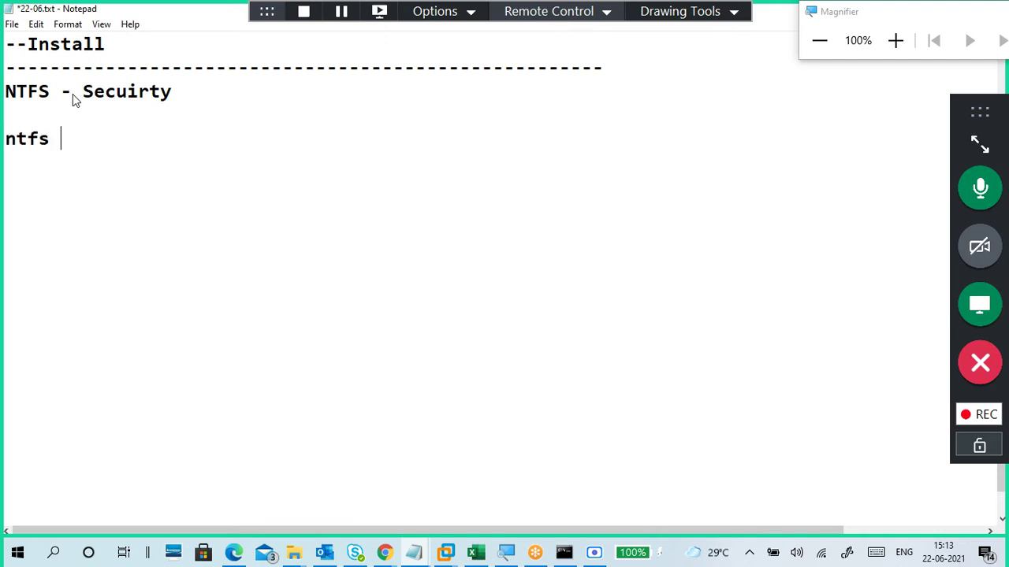
{"action": "type", "text": "secuirty "}
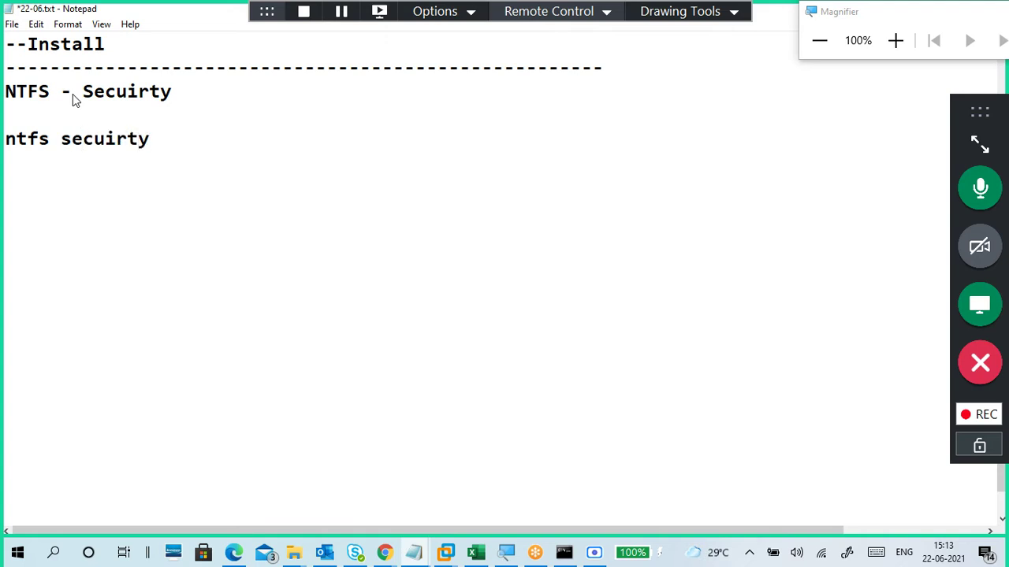
{"action": "type", "text": "d"}
{"action": "key", "text": "BackSpace"}
{"action": "type", "text": "e:"}
{"action": "key", "text": "Left"}
{"action": "key", "text": "Left"}
{"action": "type", "text": "--"}
Step: Add the line 'fat not secuiryt -- f:' below the e: line
{"action": "key", "text": "Down"}
{"action": "type", "text": "fat not"}
{"action": "key", "text": "BackSpace"}
{"action": "type", "text": "ot "}
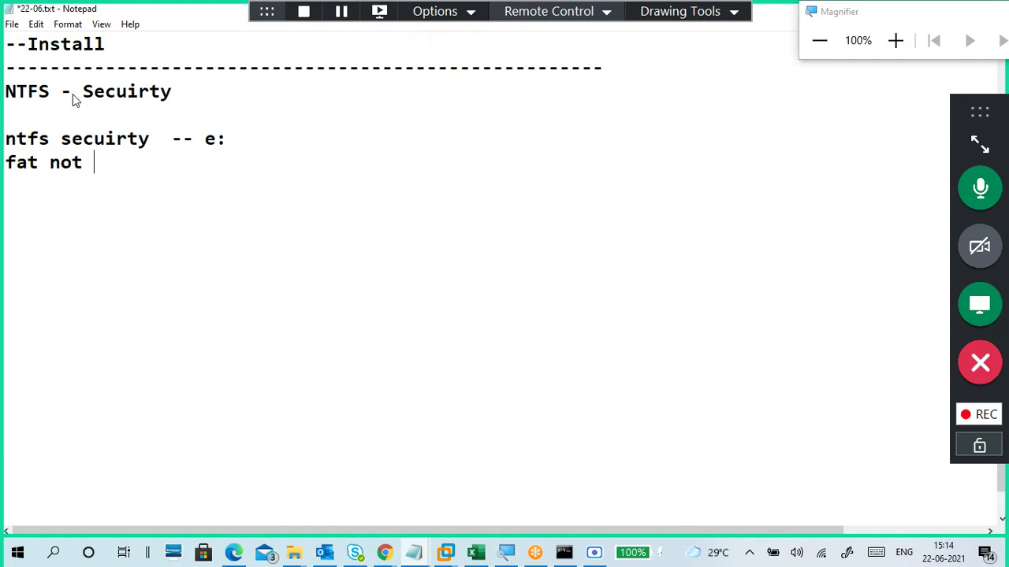
{"action": "type", "text": "secuiry"}
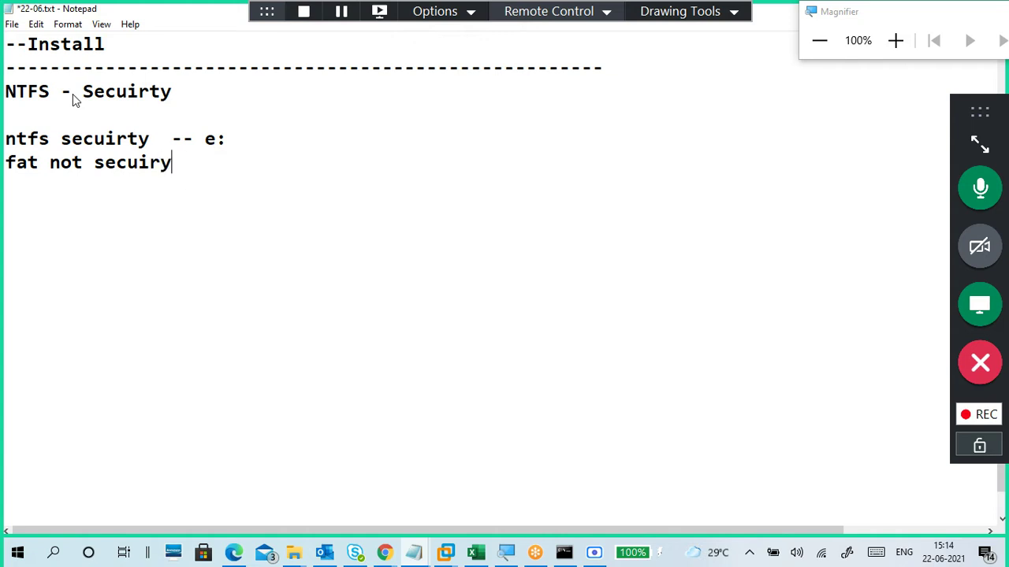
{"action": "type", "text": "t -- f:"}
Step: Correct 'security' on both drive lines and put a blank line between them
{"action": "left_click_drag", "start_coordinate": [185, 166], "coordinate": [139, 167]}
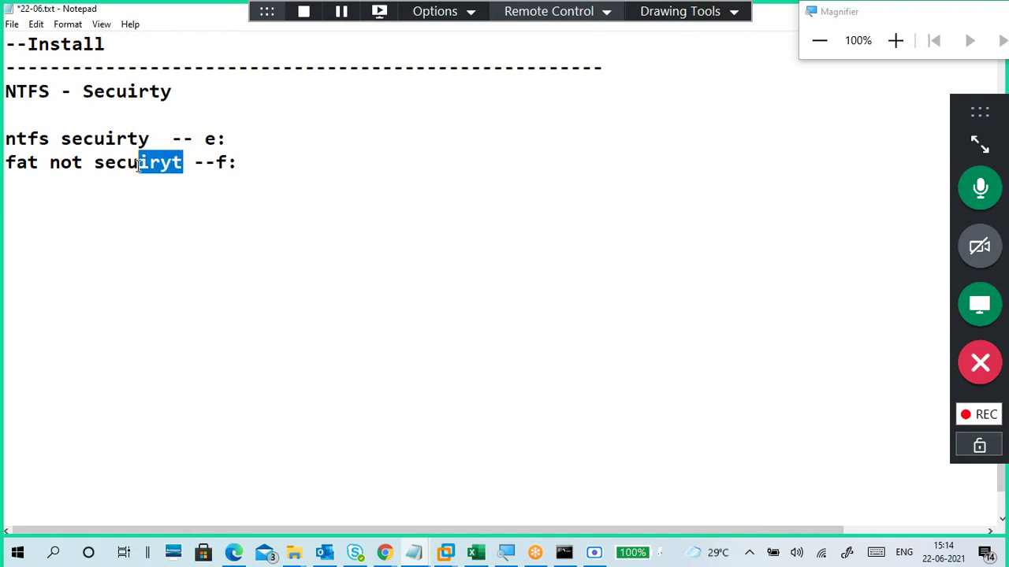
{"action": "key", "text": "BackSpace"}
{"action": "key", "text": "BackSpace"}
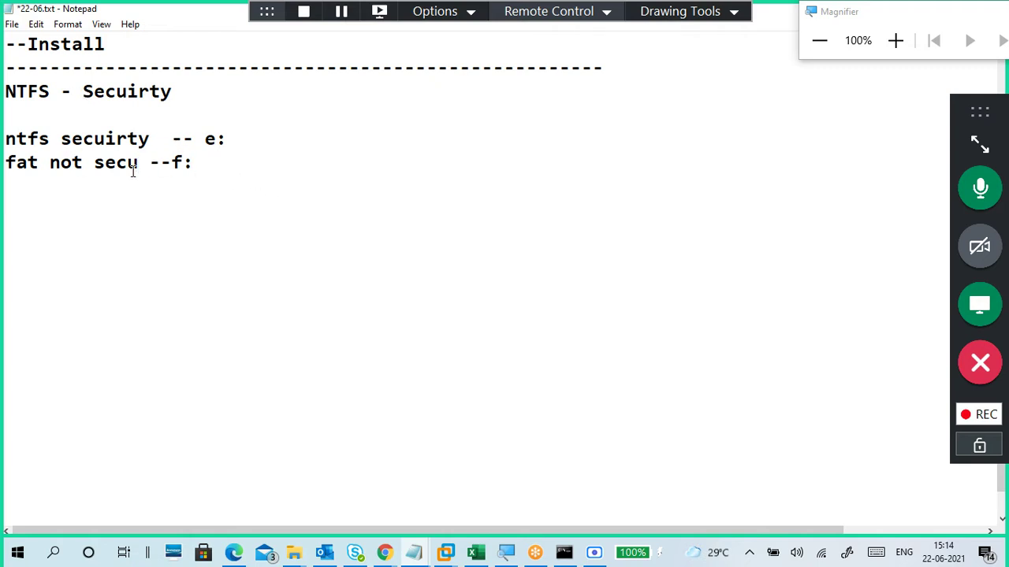
{"action": "type", "text": "urity"}
{"action": "left_click_drag", "start_coordinate": [150, 140], "coordinate": [116, 138]}
{"action": "left_click", "coordinate": [162, 139]}
{"action": "key", "text": "BackSpace"}
{"action": "key", "text": "BackSpace"}
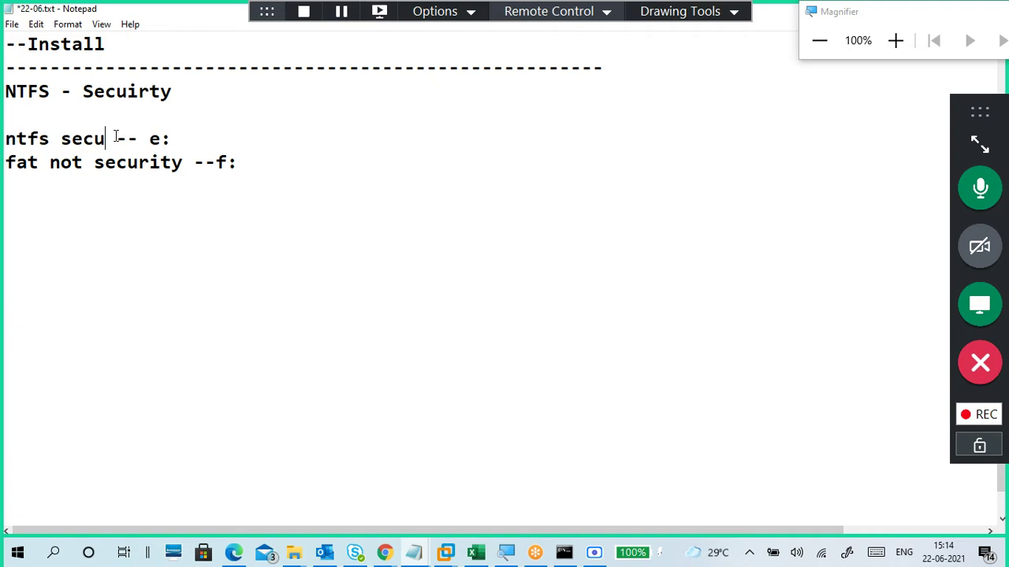
{"action": "type", "text": "rity"}
{"action": "left_click", "coordinate": [8, 167]}
{"action": "key", "text": "Return"}
{"action": "left_click", "coordinate": [32, 234]}
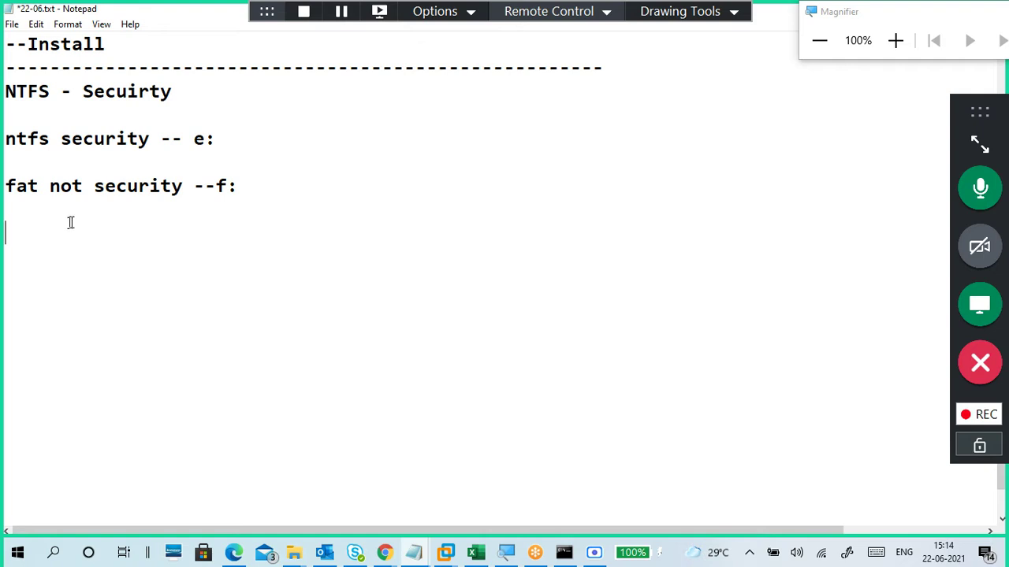
Step: Switch to the drawing pen, try a test stroke beside e:, then erase it
{"action": "left_click", "coordinate": [681, 15]}
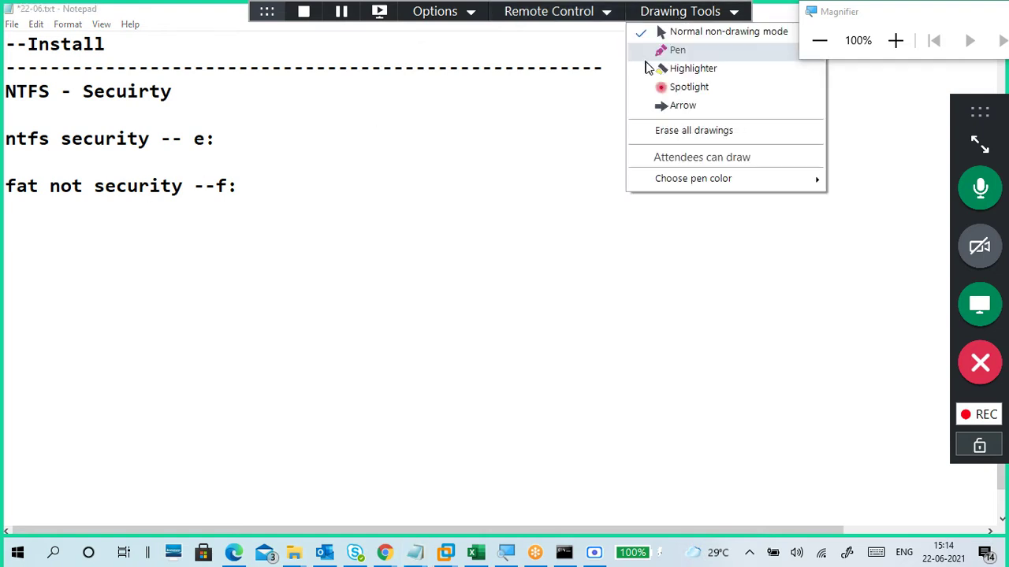
{"action": "left_click", "coordinate": [645, 49]}
{"action": "mouse_move", "coordinate": [224, 126]}
{"action": "left_mouse_down"}
{"action": "mouse_move", "coordinate": [265, 153]}
{"action": "mouse_move", "coordinate": [325, 150]}
{"action": "left_mouse_up"}
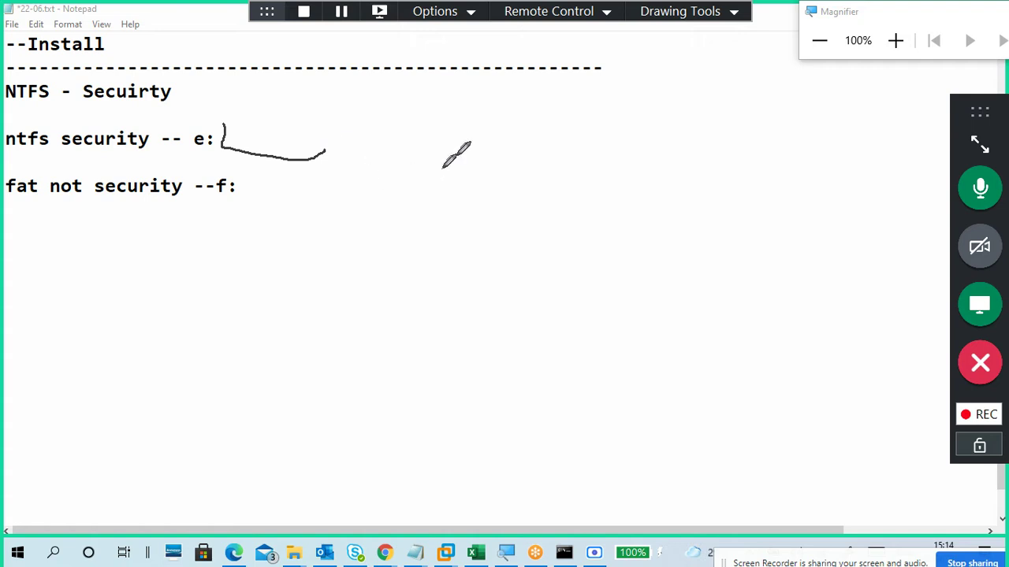
{"action": "left_click", "coordinate": [690, 21]}
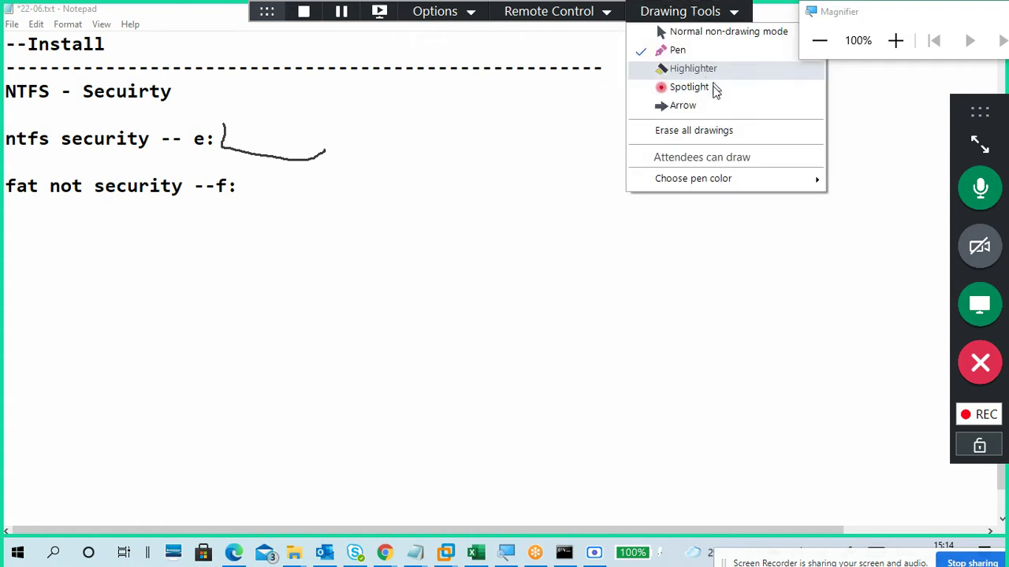
{"action": "left_click", "coordinate": [727, 142]}
{"action": "left_click", "coordinate": [703, 10]}
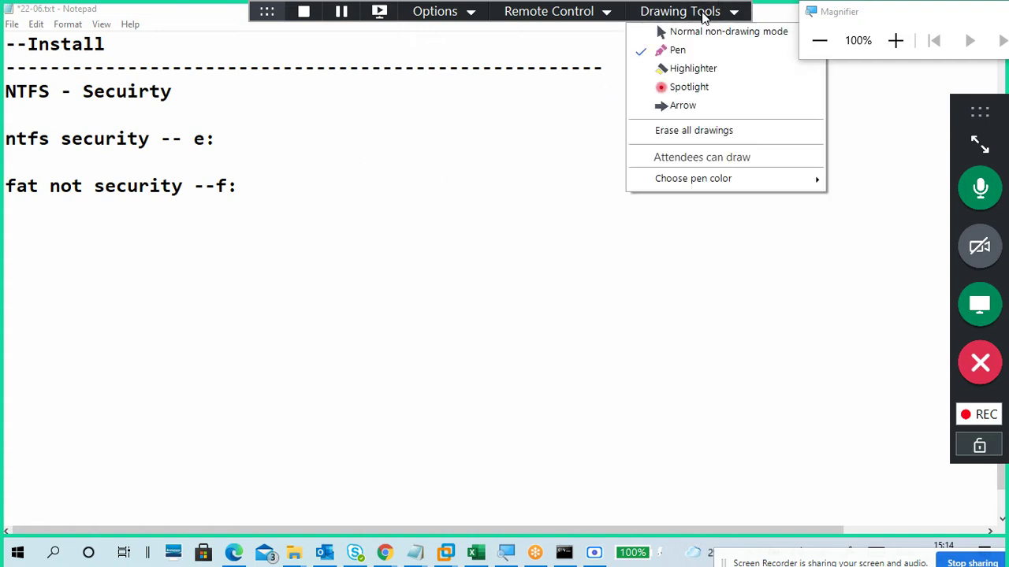
{"action": "left_click", "coordinate": [695, 50]}
Step: Set the pen to green and draw boxes holding small file sketches beside e: and f:
{"action": "left_click", "coordinate": [678, 11]}
{"action": "mouse_move", "coordinate": [709, 176]}
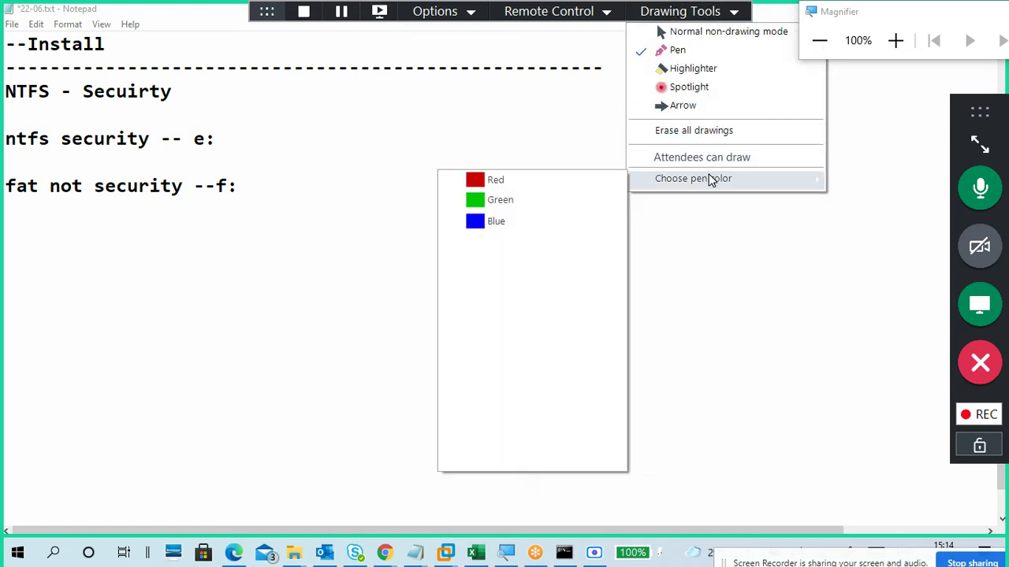
{"action": "left_click", "coordinate": [550, 199]}
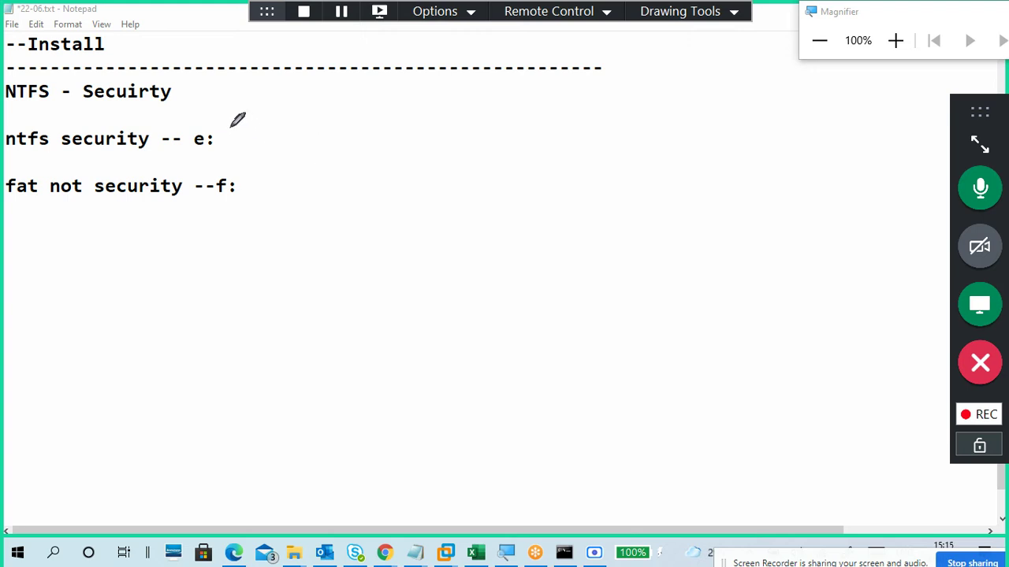
{"action": "mouse_move", "coordinate": [232, 122]}
{"action": "left_mouse_down"}
{"action": "mouse_move", "coordinate": [235, 156]}
{"action": "mouse_move", "coordinate": [341, 149]}
{"action": "mouse_move", "coordinate": [315, 113]}
{"action": "mouse_move", "coordinate": [227, 118]}
{"action": "left_mouse_up"}
{"action": "mouse_move", "coordinate": [254, 174]}
{"action": "left_mouse_down"}
{"action": "mouse_move", "coordinate": [236, 181]}
{"action": "mouse_move", "coordinate": [372, 212]}
{"action": "mouse_move", "coordinate": [285, 164]}
{"action": "mouse_move", "coordinate": [236, 175]}
{"action": "left_mouse_up"}
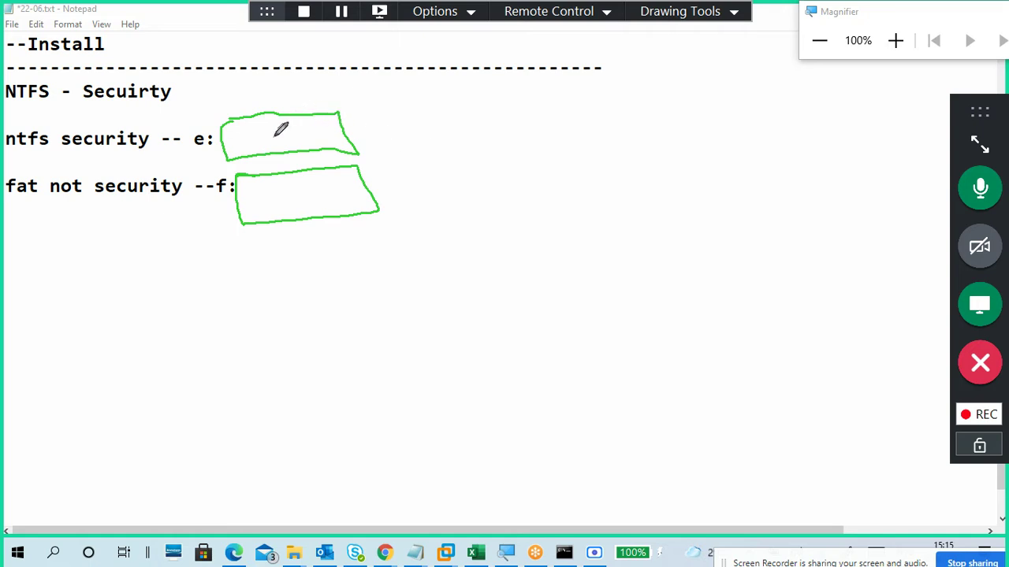
{"action": "mouse_move", "coordinate": [250, 131]}
{"action": "left_mouse_down"}
{"action": "mouse_move", "coordinate": [266, 141]}
{"action": "mouse_move", "coordinate": [249, 126]}
{"action": "left_mouse_up"}
{"action": "mouse_move", "coordinate": [256, 188]}
{"action": "left_mouse_down"}
{"action": "mouse_move", "coordinate": [260, 197]}
{"action": "mouse_move", "coordinate": [271, 186]}
{"action": "mouse_move", "coordinate": [260, 186]}
{"action": "left_mouse_up"}
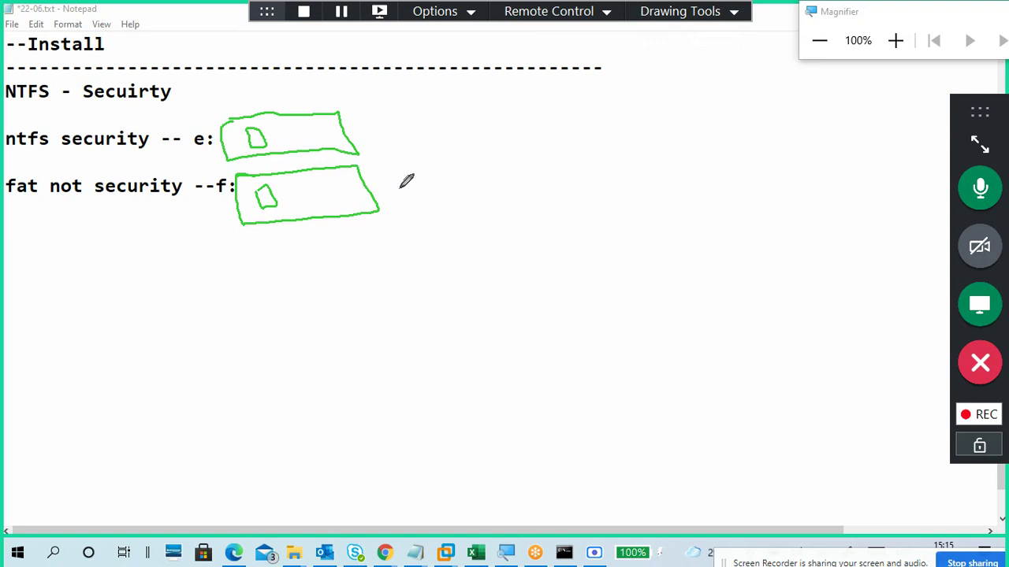
Step: Tick the f: box, cross the e: box, and draw five vertical column lines
{"action": "left_click_drag", "start_coordinate": [393, 188], "coordinate": [412, 180]}
{"action": "mouse_move", "coordinate": [384, 124]}
{"action": "left_mouse_down"}
{"action": "mouse_move", "coordinate": [385, 135]}
{"action": "mouse_move", "coordinate": [370, 142]}
{"action": "left_mouse_up"}
{"action": "left_click_drag", "start_coordinate": [414, 93], "coordinate": [428, 211]}
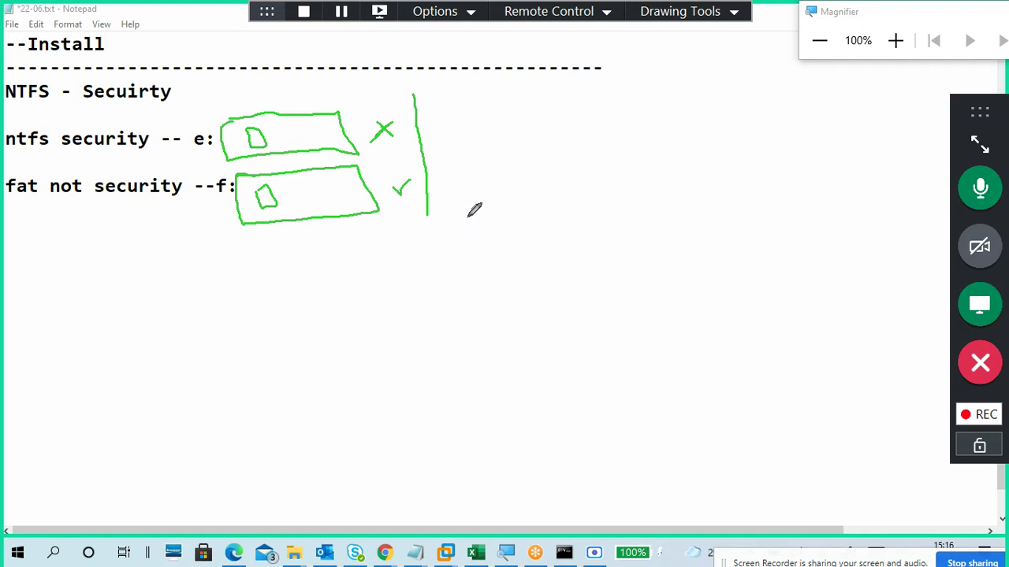
{"action": "left_click_drag", "start_coordinate": [363, 77], "coordinate": [375, 226]}
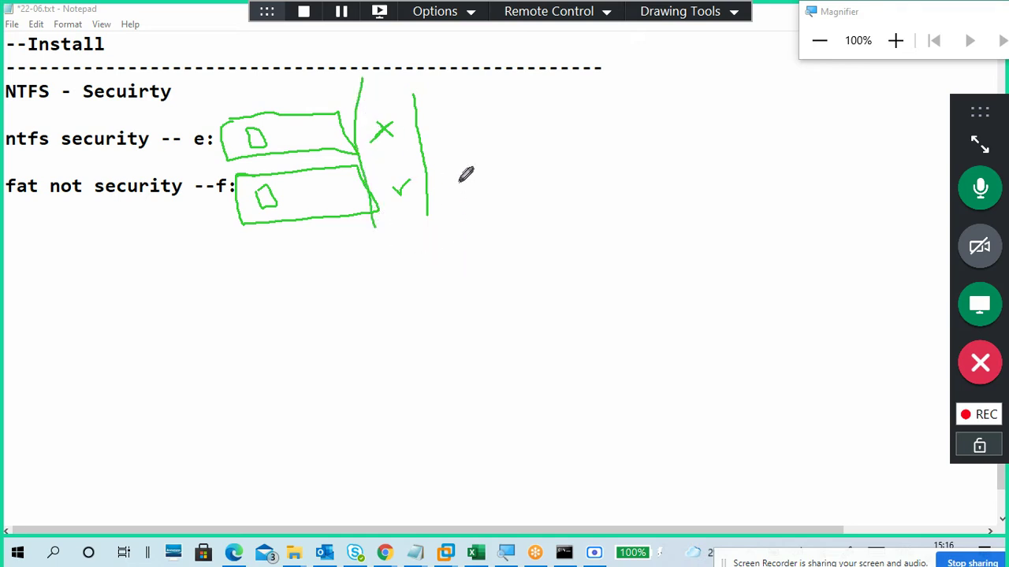
{"action": "left_click_drag", "start_coordinate": [496, 80], "coordinate": [496, 211]}
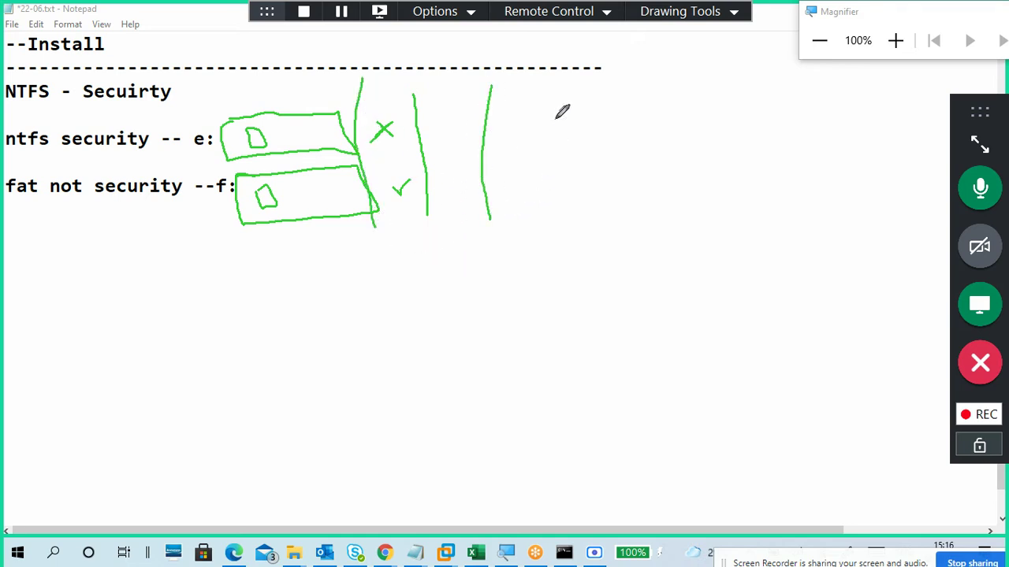
{"action": "left_click_drag", "start_coordinate": [562, 86], "coordinate": [563, 210]}
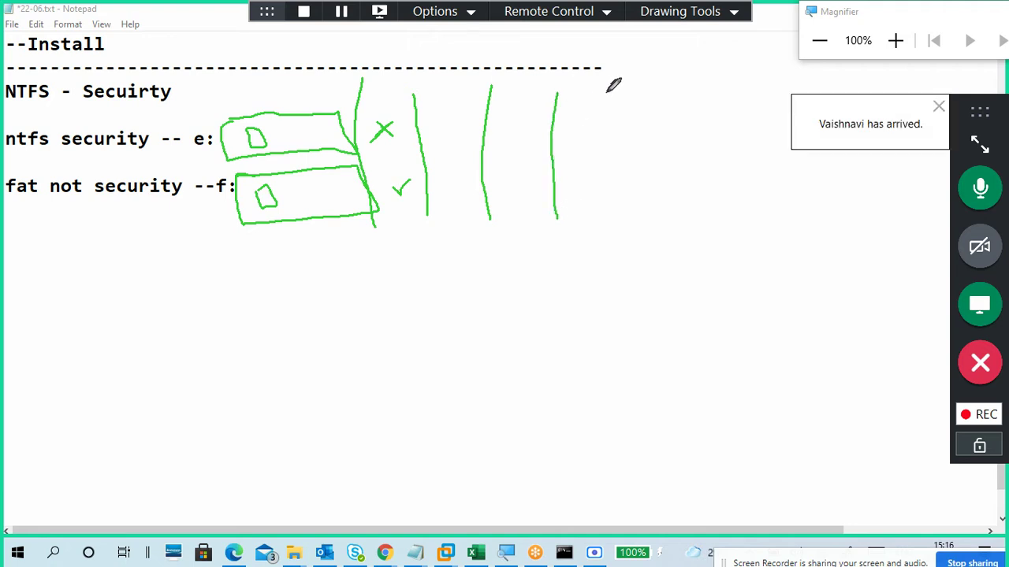
{"action": "left_click_drag", "start_coordinate": [607, 93], "coordinate": [616, 218]}
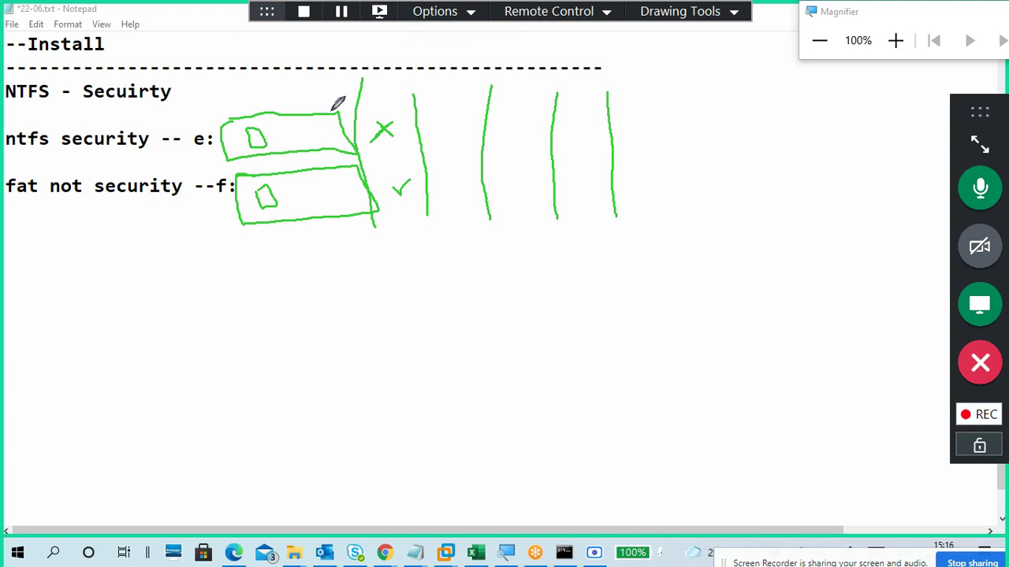
{"action": "left_click_drag", "start_coordinate": [339, 114], "coordinate": [338, 126]}
Step: Expand and raise the meeting panel, tick e: and f: in column two, then collapse it
{"action": "left_click", "coordinate": [979, 141]}
{"action": "left_click_drag", "start_coordinate": [896, 112], "coordinate": [902, 20]}
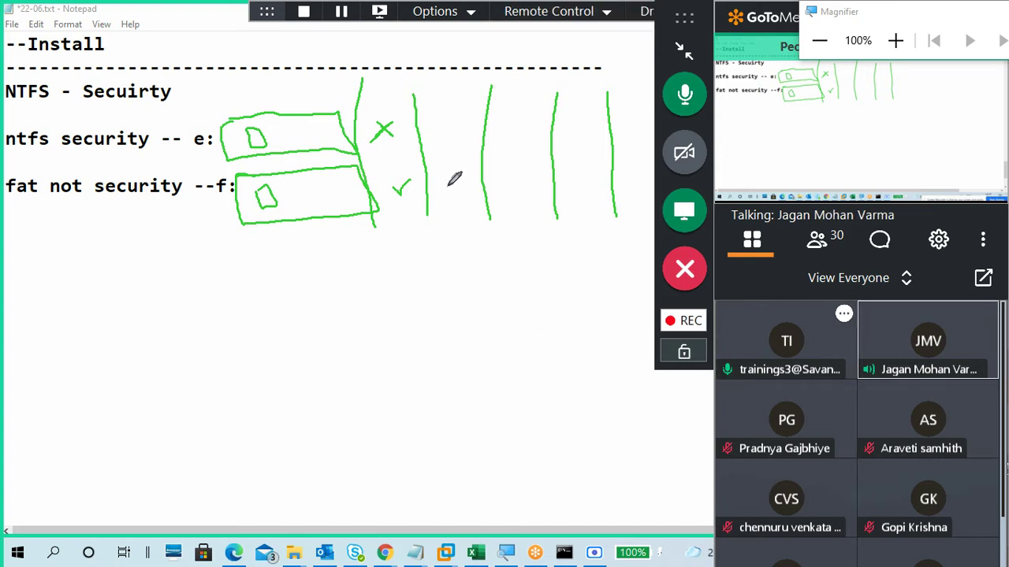
{"action": "left_click_drag", "start_coordinate": [445, 183], "coordinate": [460, 179]}
{"action": "left_click_drag", "start_coordinate": [445, 119], "coordinate": [466, 112]}
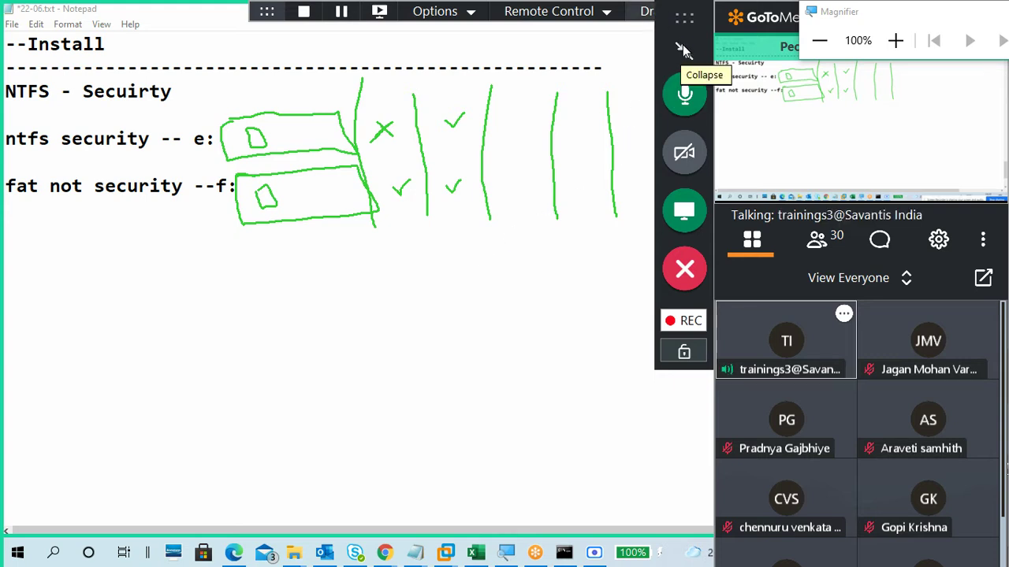
{"action": "left_click", "coordinate": [685, 54]}
{"action": "left_click_drag", "start_coordinate": [848, 8], "coordinate": [897, 98]}
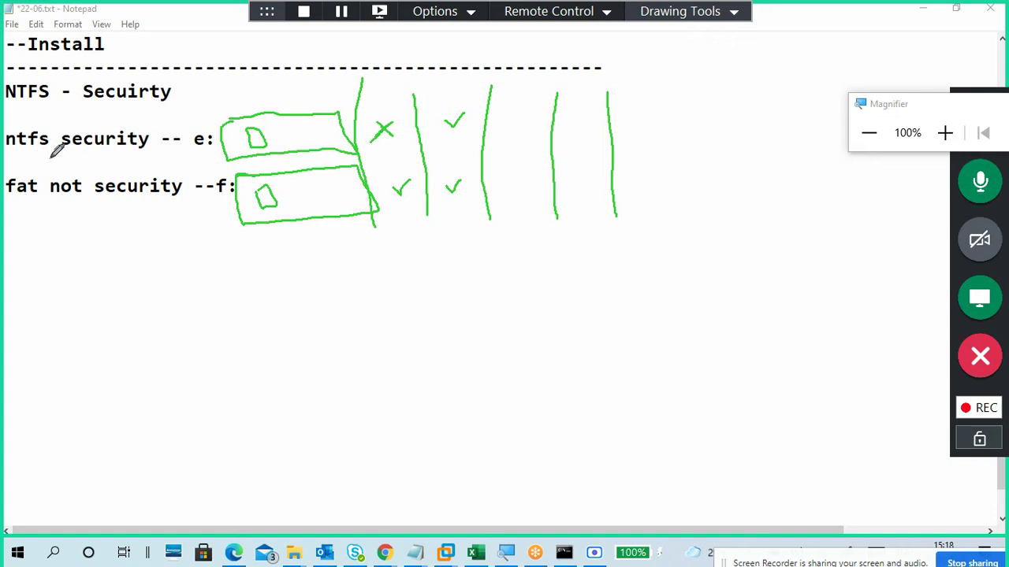
Step: Underline and tick the security wording on the ntfs and fat lines
{"action": "left_click_drag", "start_coordinate": [62, 155], "coordinate": [159, 152]}
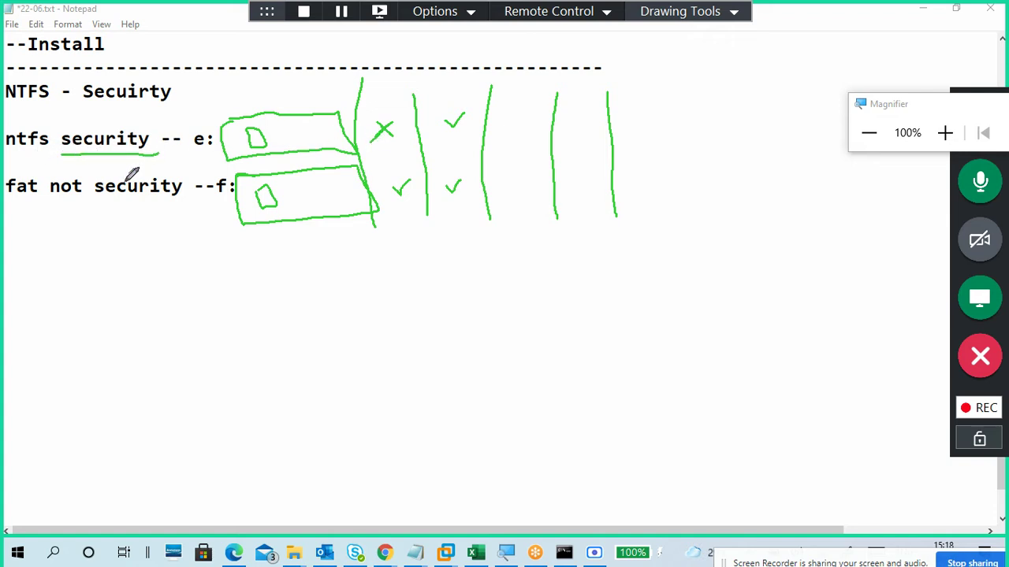
{"action": "left_click_drag", "start_coordinate": [46, 204], "coordinate": [180, 206]}
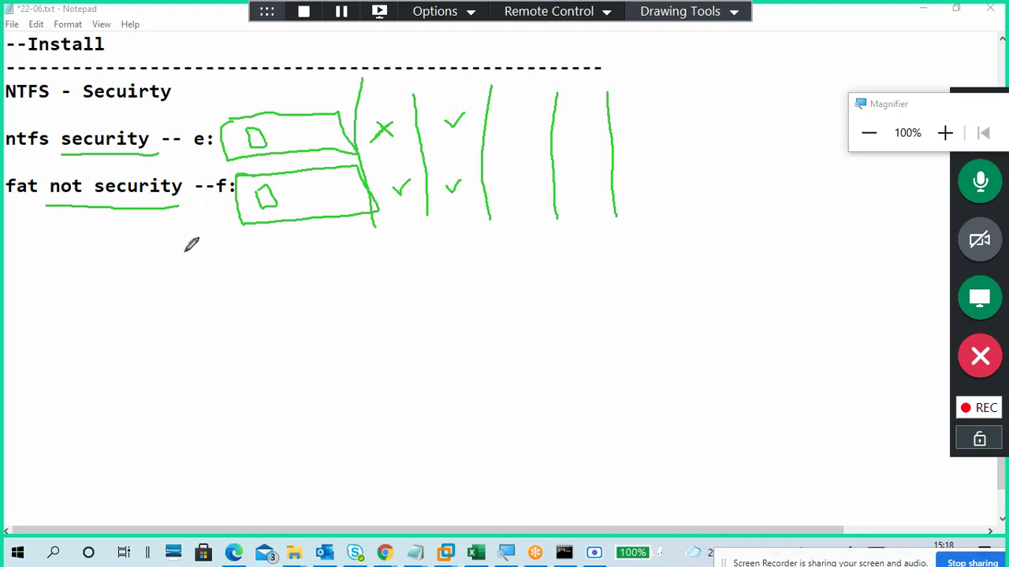
{"action": "mouse_move", "coordinate": [77, 183]}
{"action": "left_mouse_down"}
{"action": "mouse_move", "coordinate": [81, 199]}
{"action": "mouse_move", "coordinate": [85, 179]}
{"action": "left_mouse_up"}
{"action": "left_click_drag", "start_coordinate": [98, 122], "coordinate": [110, 115]}
{"action": "left_click_drag", "start_coordinate": [116, 200], "coordinate": [134, 196]}
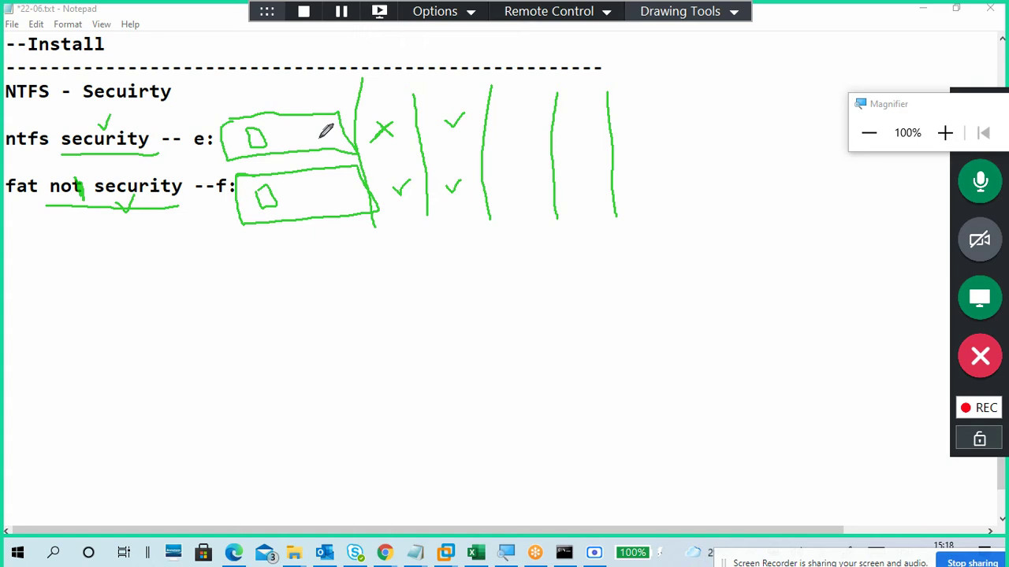
Step: Circle the column marks and 'ntfs security', then erase all drawings
{"action": "mouse_move", "coordinate": [407, 101]}
{"action": "left_mouse_down"}
{"action": "mouse_move", "coordinate": [371, 111]}
{"action": "mouse_move", "coordinate": [383, 144]}
{"action": "mouse_move", "coordinate": [412, 95]}
{"action": "mouse_move", "coordinate": [402, 96]}
{"action": "left_mouse_up"}
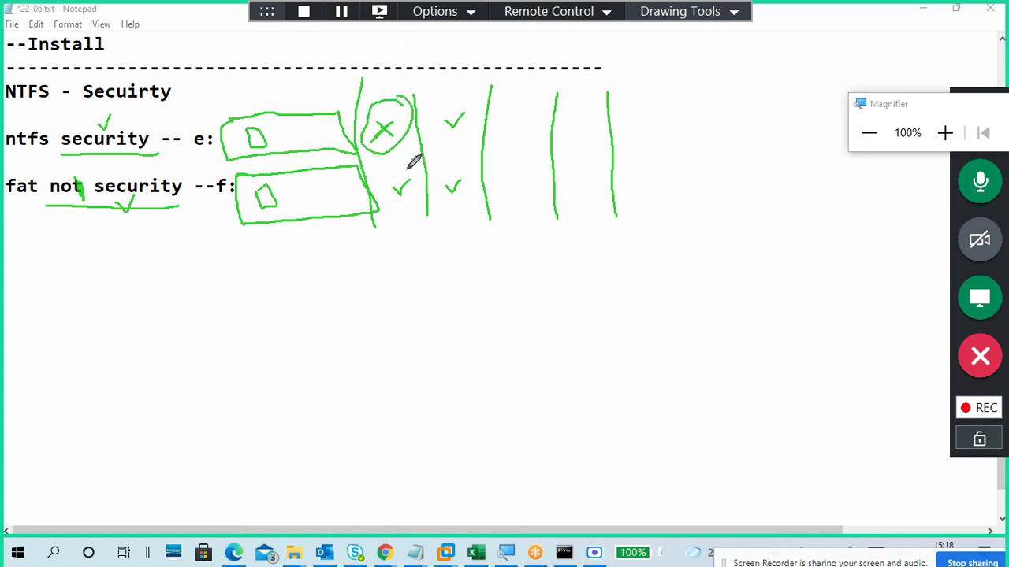
{"action": "mouse_move", "coordinate": [407, 163]}
{"action": "left_mouse_down"}
{"action": "mouse_move", "coordinate": [408, 204]}
{"action": "mouse_move", "coordinate": [411, 166]}
{"action": "left_mouse_up"}
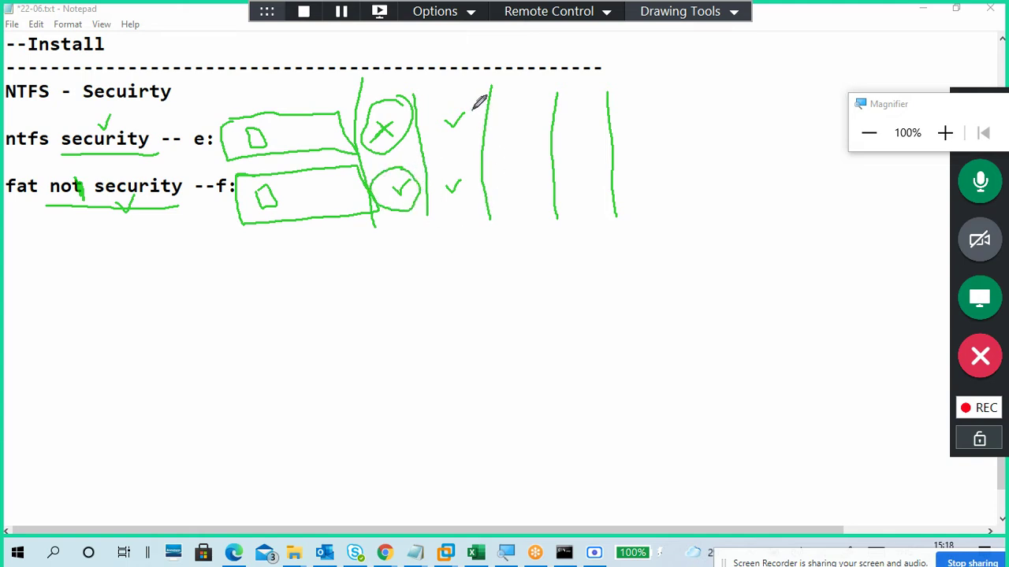
{"action": "mouse_move", "coordinate": [472, 107]}
{"action": "left_mouse_down"}
{"action": "mouse_move", "coordinate": [451, 134]}
{"action": "mouse_move", "coordinate": [468, 105]}
{"action": "left_mouse_up"}
{"action": "mouse_move", "coordinate": [459, 160]}
{"action": "left_mouse_down"}
{"action": "mouse_move", "coordinate": [450, 186]}
{"action": "mouse_move", "coordinate": [456, 166]}
{"action": "left_mouse_up"}
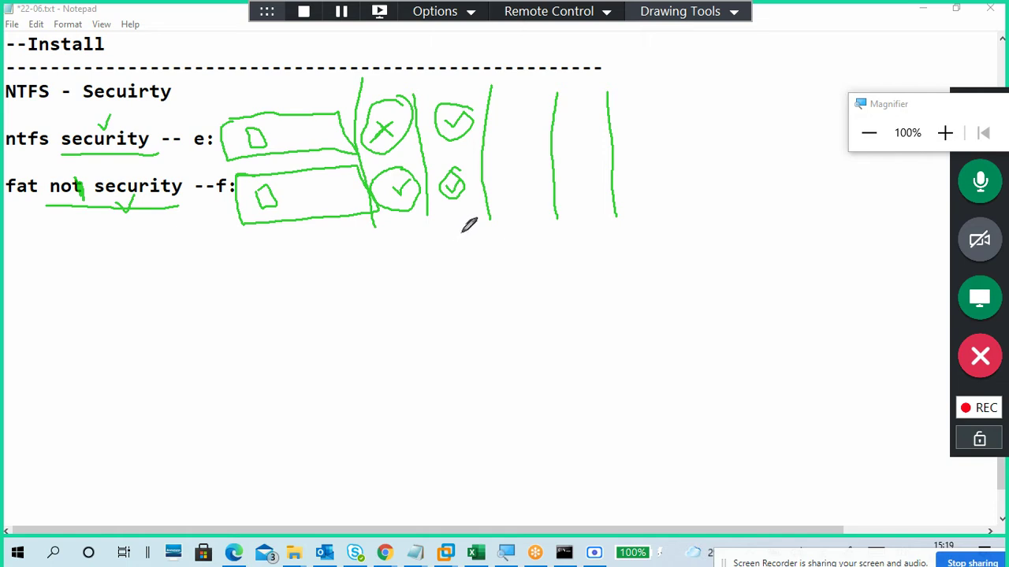
{"action": "mouse_move", "coordinate": [118, 115]}
{"action": "left_mouse_down"}
{"action": "mouse_move", "coordinate": [71, 159]}
{"action": "mouse_move", "coordinate": [165, 96]}
{"action": "mouse_move", "coordinate": [155, 118]}
{"action": "mouse_move", "coordinate": [169, 129]}
{"action": "left_mouse_up"}
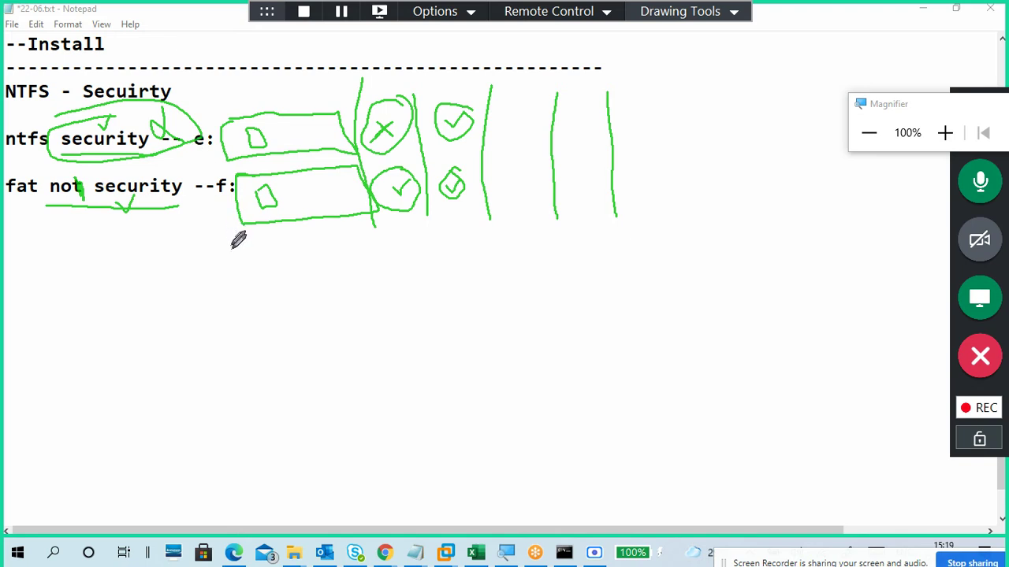
{"action": "left_click", "coordinate": [705, 16]}
{"action": "left_click", "coordinate": [730, 130]}
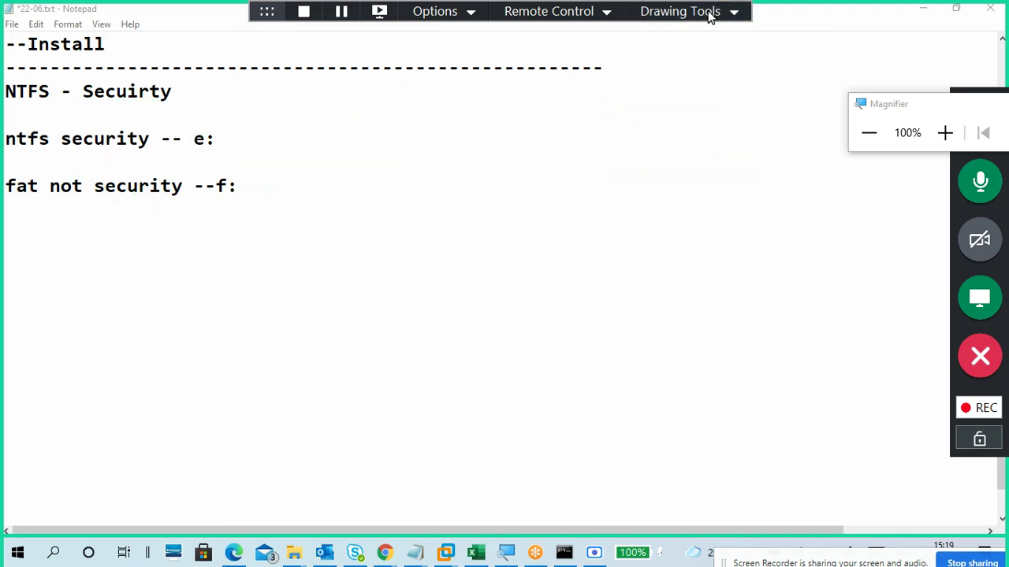
Step: Leave drawing mode and type 'Security -- access permission -' on a new Notepad line
{"action": "left_click", "coordinate": [705, 11]}
{"action": "left_click", "coordinate": [716, 34]}
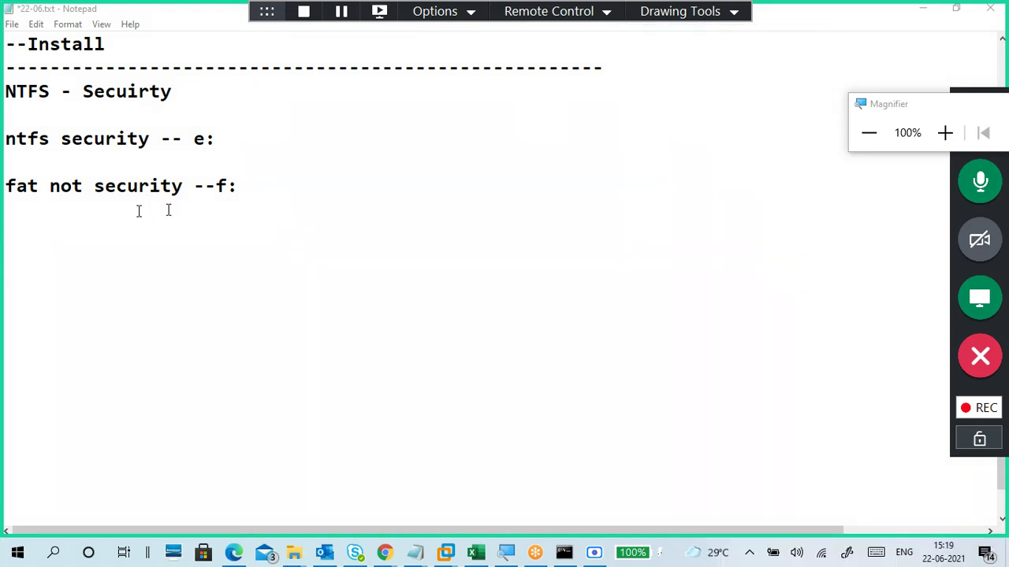
{"action": "left_click", "coordinate": [84, 143]}
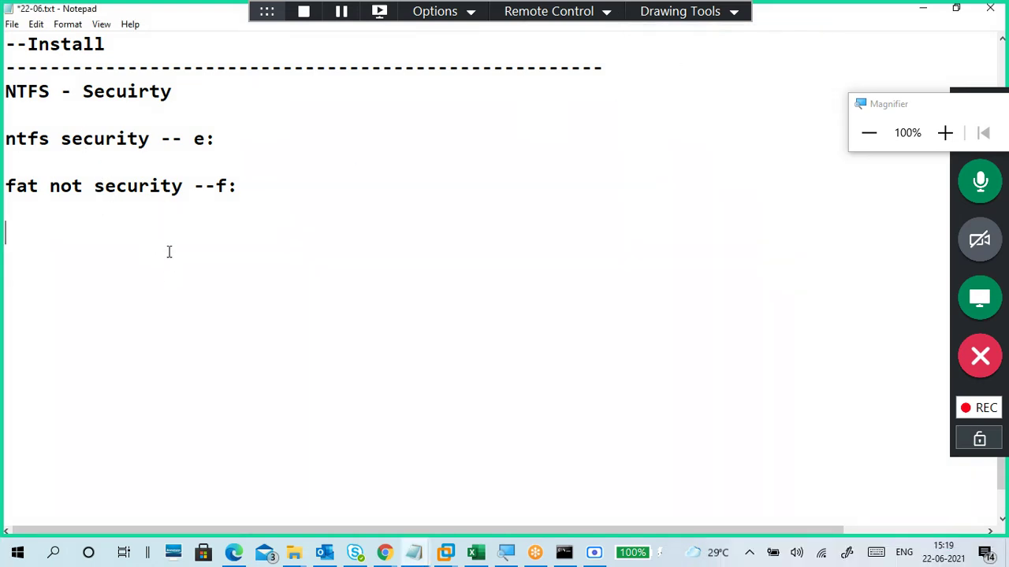
{"action": "type", "text": "access"}
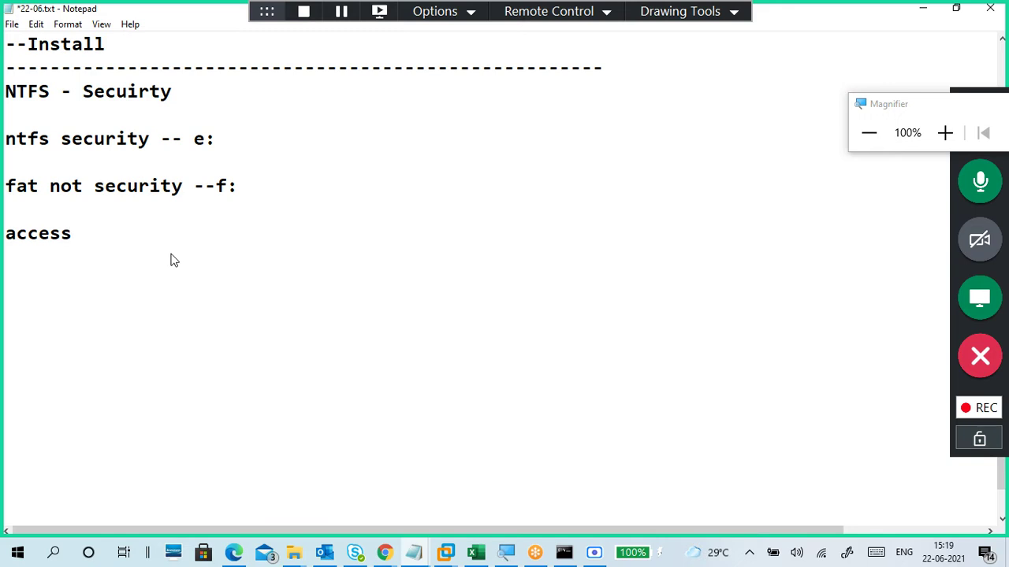
{"action": "type", "text": " permission -"}
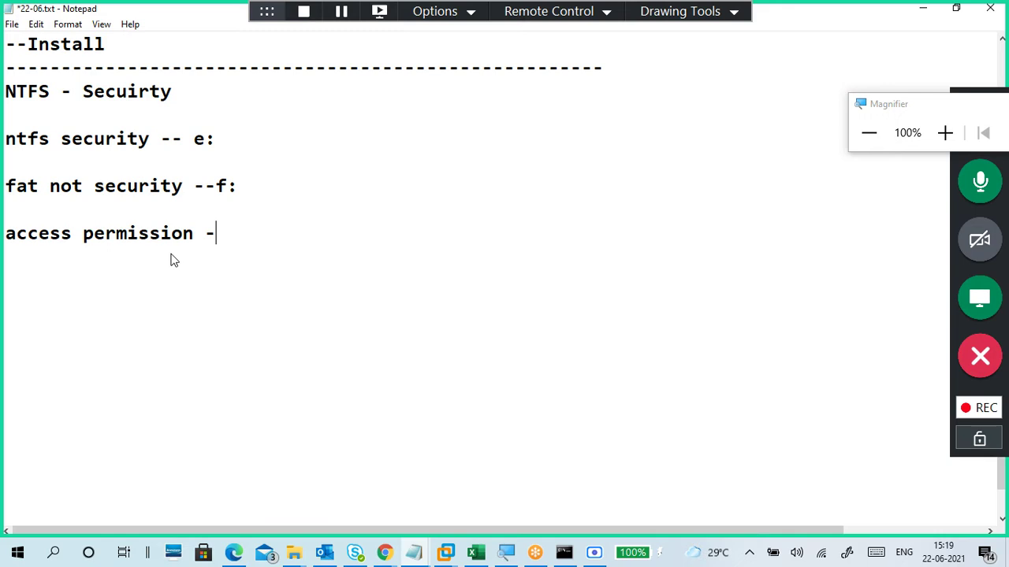
{"action": "key", "text": "Left"}
{"action": "key", "text": "Left"}
{"action": "key", "text": "Left"}
{"action": "key", "text": "Left"}
{"action": "key", "text": "Left"}
{"action": "key", "text": "Left"}
{"action": "key", "text": "Left"}
{"action": "key", "text": "Left"}
{"action": "key", "text": "Left"}
{"action": "key", "text": "Left"}
{"action": "key", "text": "Left"}
{"action": "key", "text": "Left"}
{"action": "key", "text": "Left"}
{"action": "key", "text": "Left"}
{"action": "key", "text": "Left"}
{"action": "key", "text": "Left"}
{"action": "key", "text": "Left"}
{"action": "key", "text": "Left"}
{"action": "key", "text": "Left"}
{"action": "type", "text": "Secuir"}
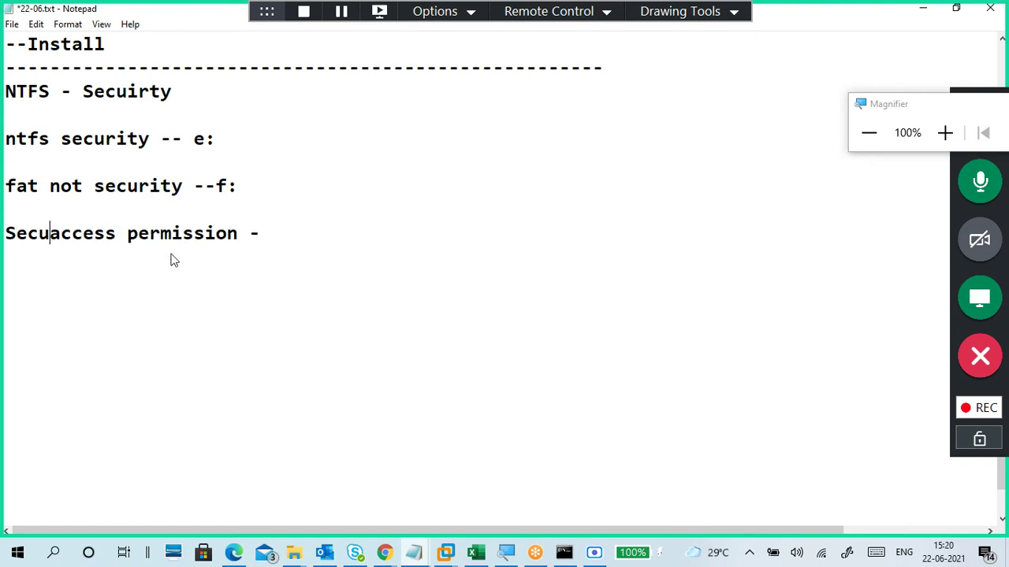
{"action": "type", "text": "ty"}
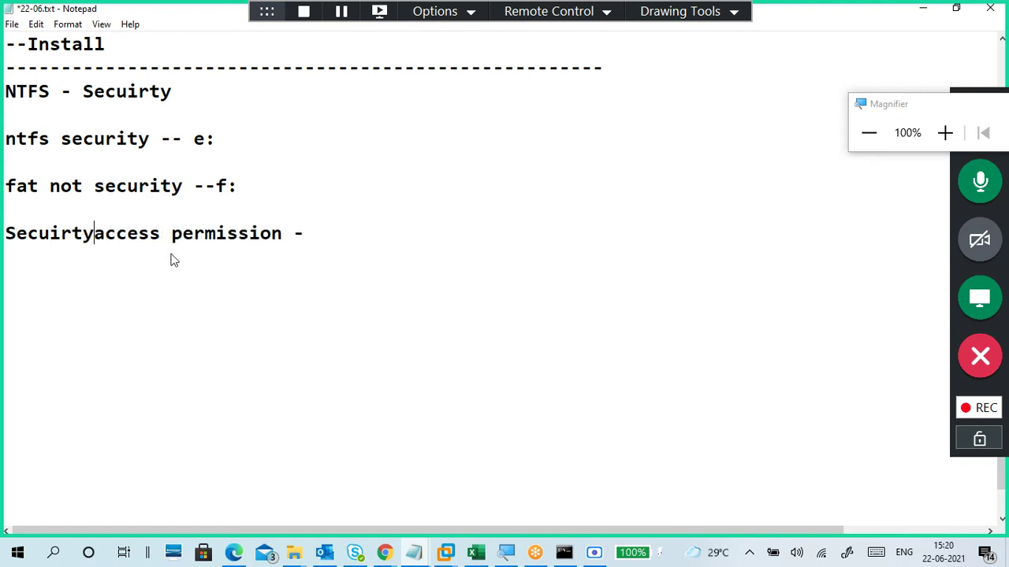
{"action": "key", "text": "BackSpace"}
{"action": "key", "text": "BackSpace"}
{"action": "key", "text": "BackSpace"}
{"action": "key", "text": "BackSpace"}
{"action": "type", "text": "rity -"}
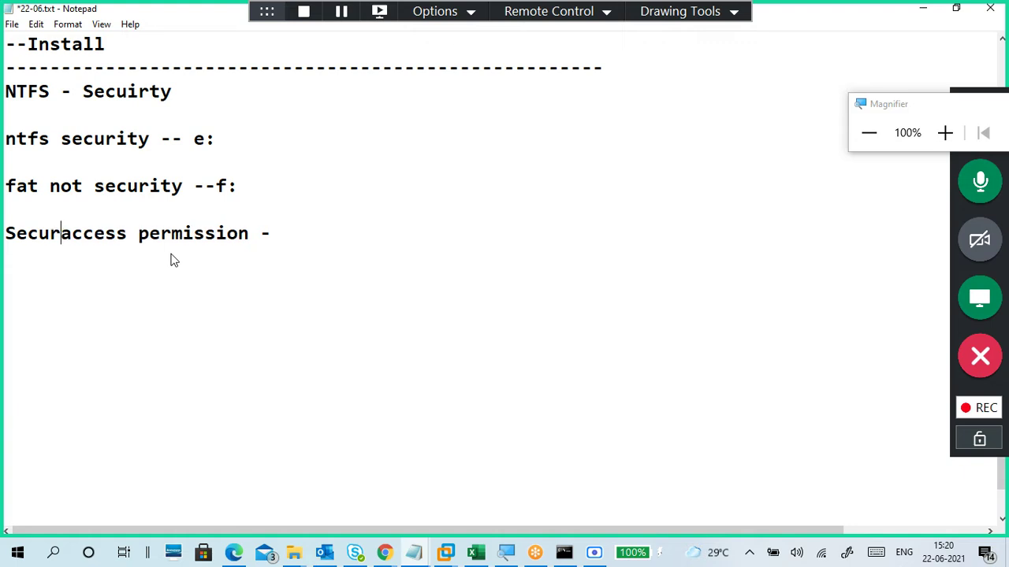
{"action": "type", "text": "-"}
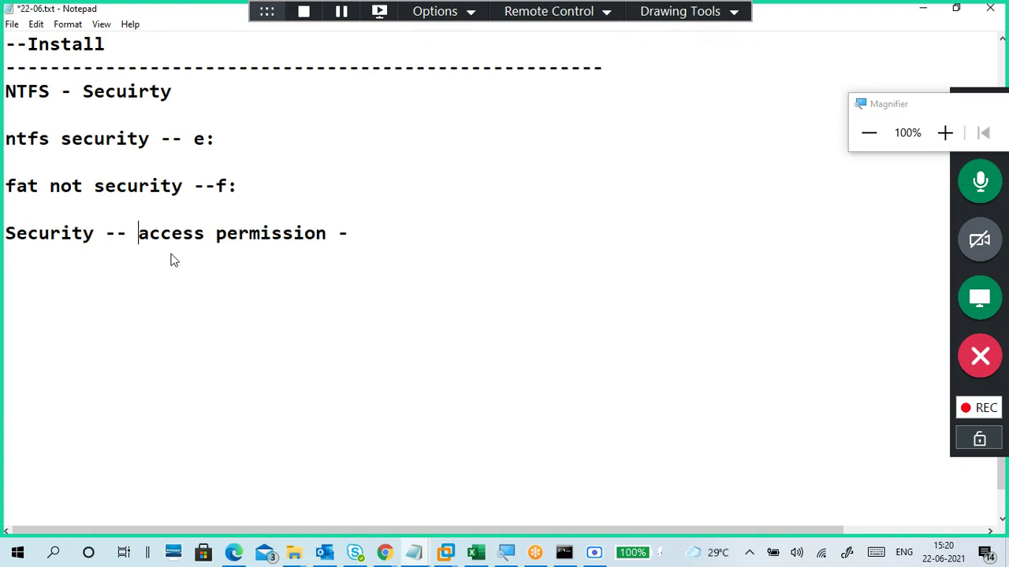
Step: Finish the line with 'Read/Write - NTFS ACL'
{"action": "left_click", "coordinate": [418, 245]}
{"action": "type", "text": "ACL"}
{"action": "key", "text": "Left"}
{"action": "key", "text": "Left"}
{"action": "key", "text": "Left"}
{"action": "type", "text": "NTFS"}
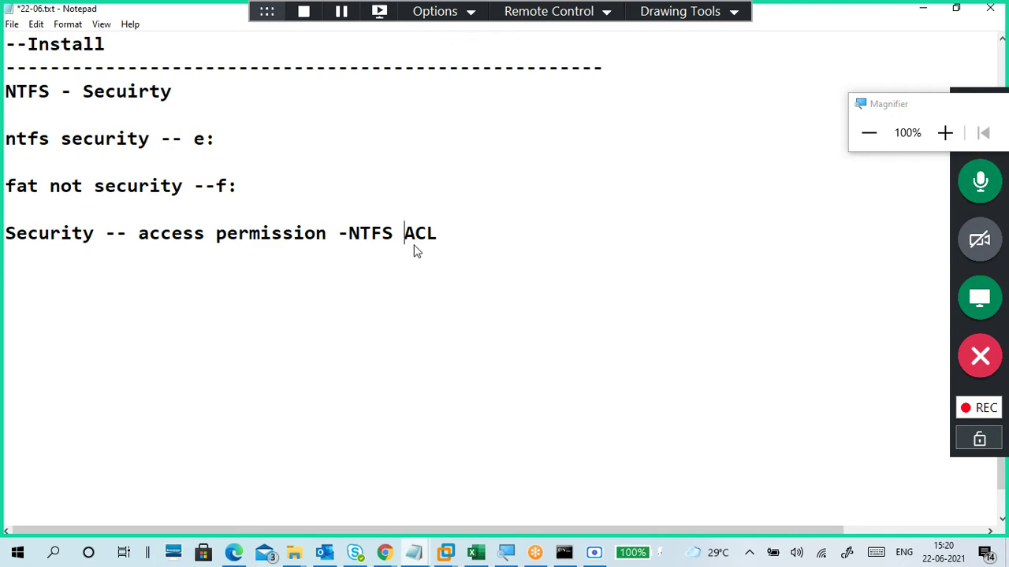
{"action": "left_click", "coordinate": [351, 233]}
{"action": "type", "text": "Read"}
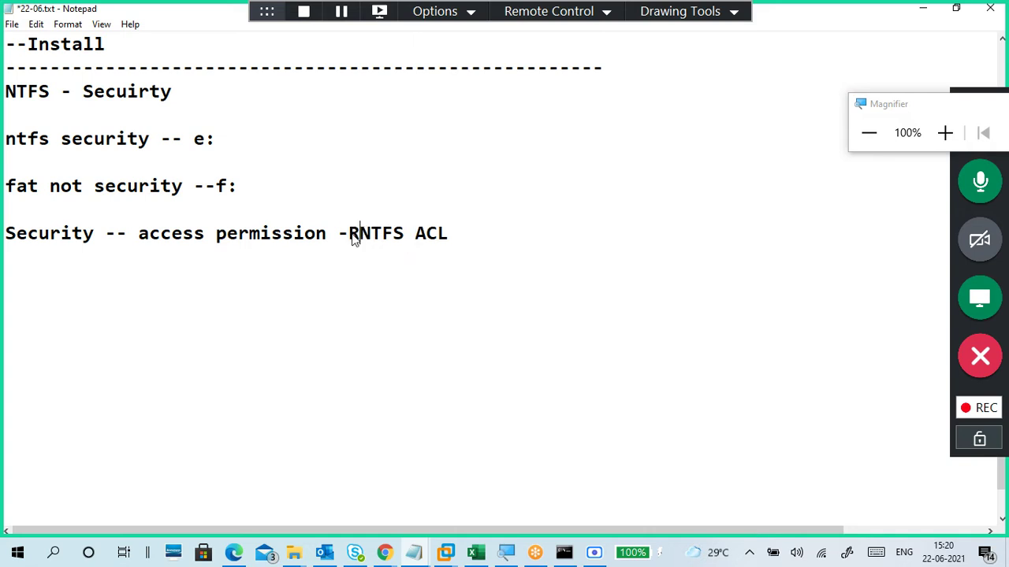
{"action": "key", "text": "BackSpace"}
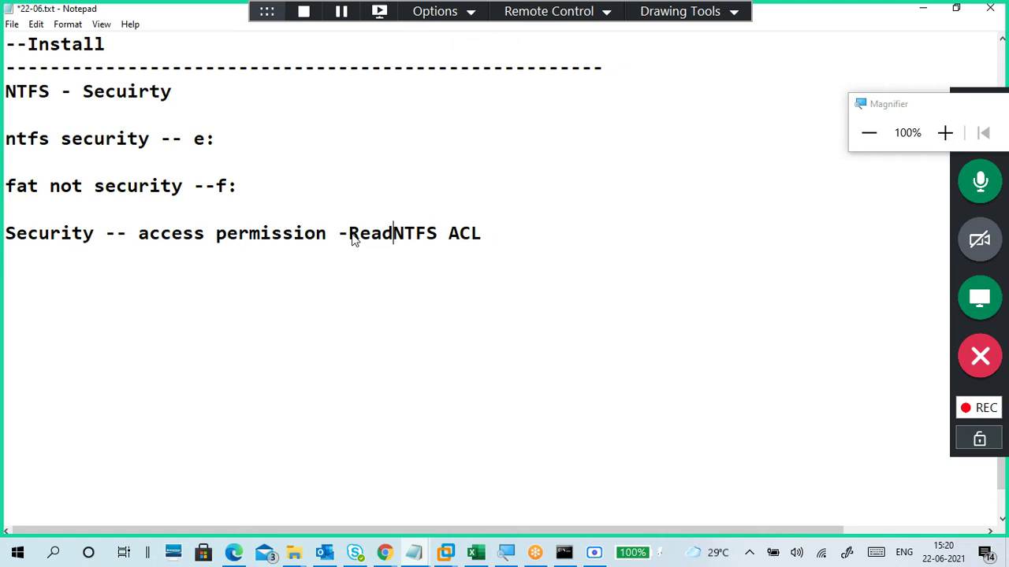
{"action": "type", "text": "/W"}
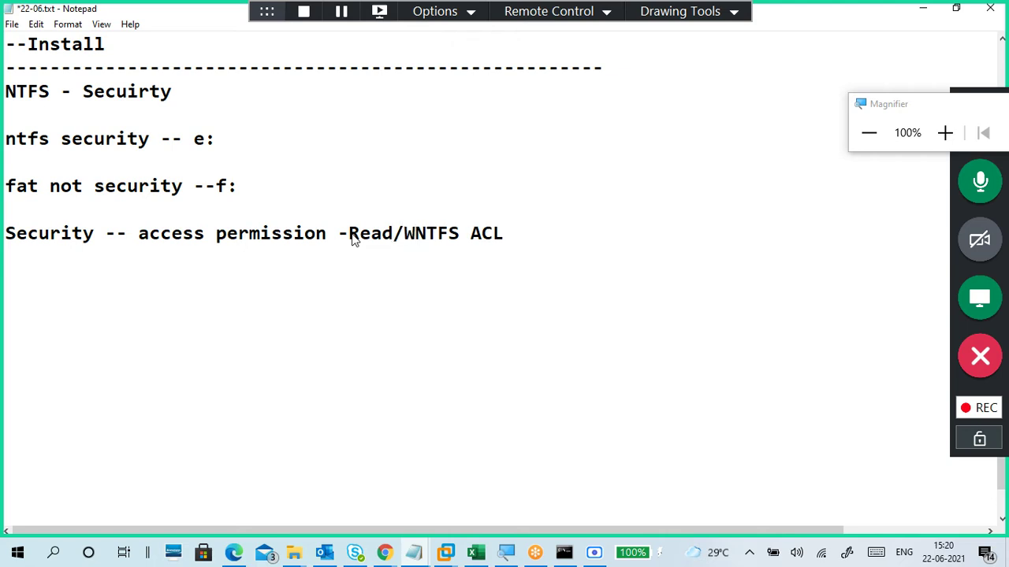
{"action": "key", "text": "BackSpace"}
{"action": "type", "text": "ri"}
{"action": "key", "text": "BackSpace"}
{"action": "key", "text": "BackSpace"}
{"action": "type", "text": "Write"}
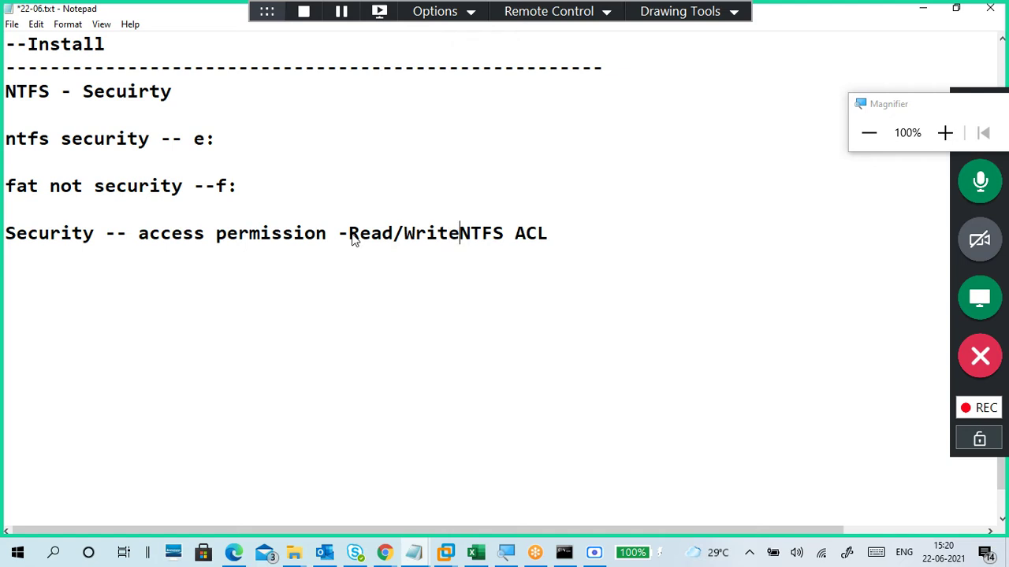
{"action": "type", "text": ".."}
{"action": "key", "text": "BackSpace"}
{"action": "key", "text": "BackSpace"}
{"action": "type", "text": "--"}
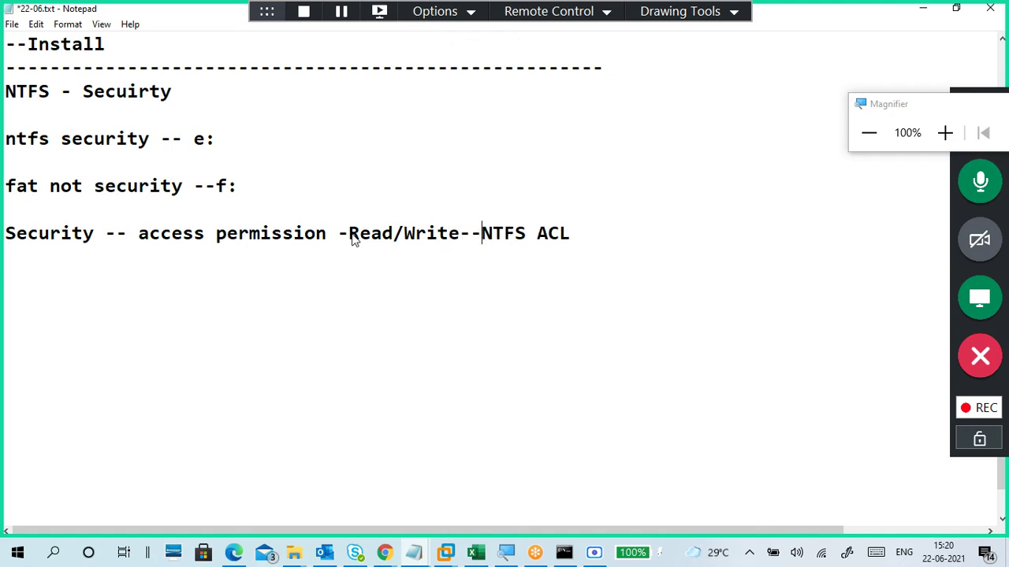
{"action": "key", "text": "BackSpace"}
{"action": "left_click", "coordinate": [460, 234]}
{"action": "left_click", "coordinate": [348, 234]}
{"action": "left_click", "coordinate": [361, 273]}
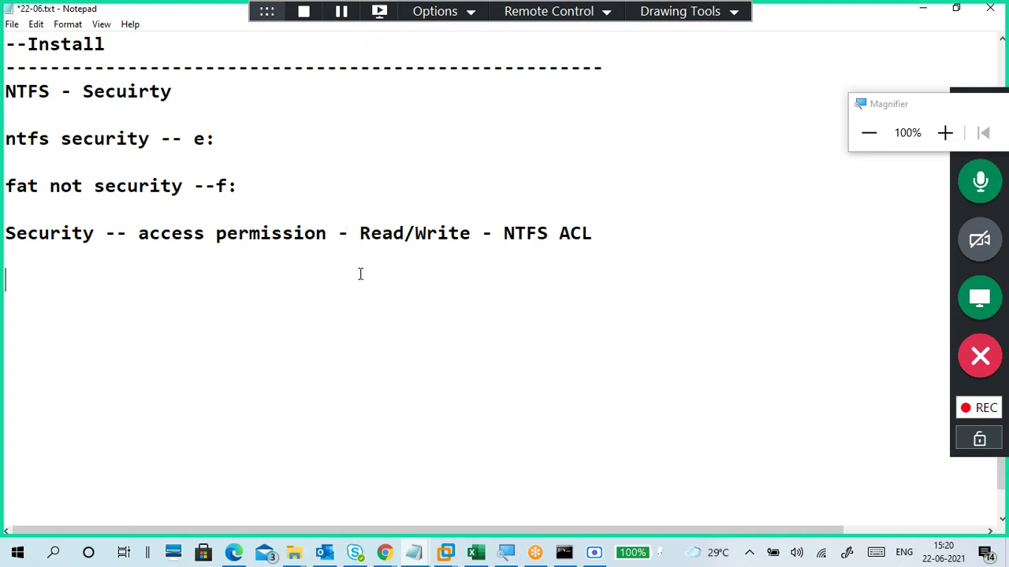
Step: List 'user1' and 'group1' on lines below the Security line
{"action": "left_click", "coordinate": [714, 241]}
{"action": "left_click", "coordinate": [360, 140]}
{"action": "left_click", "coordinate": [366, 187]}
{"action": "left_click", "coordinate": [326, 295]}
{"action": "left_click", "coordinate": [326, 283]}
{"action": "type", "text": "user1"}
{"action": "key", "text": "Return"}
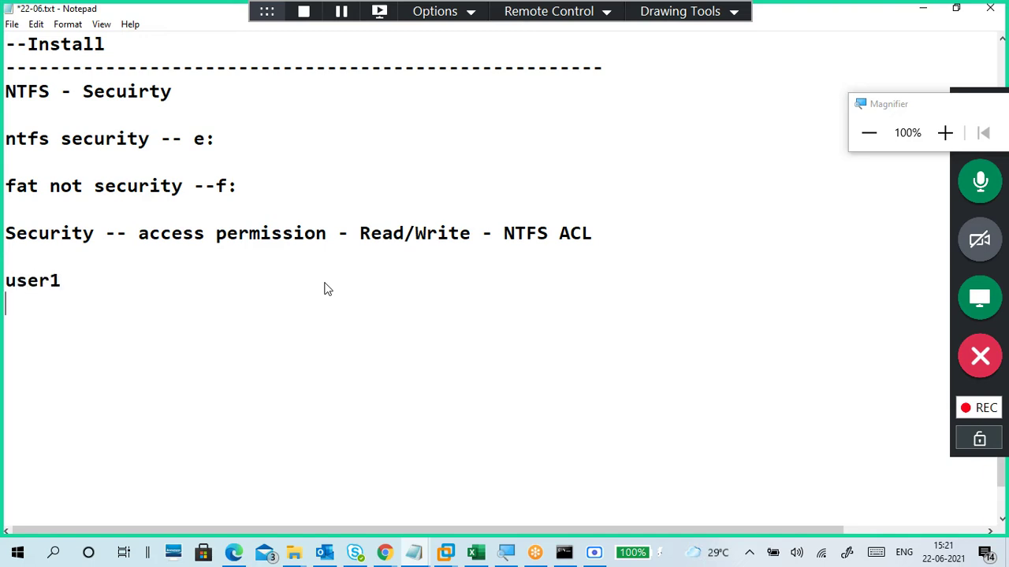
{"action": "type", "text": "group1"}
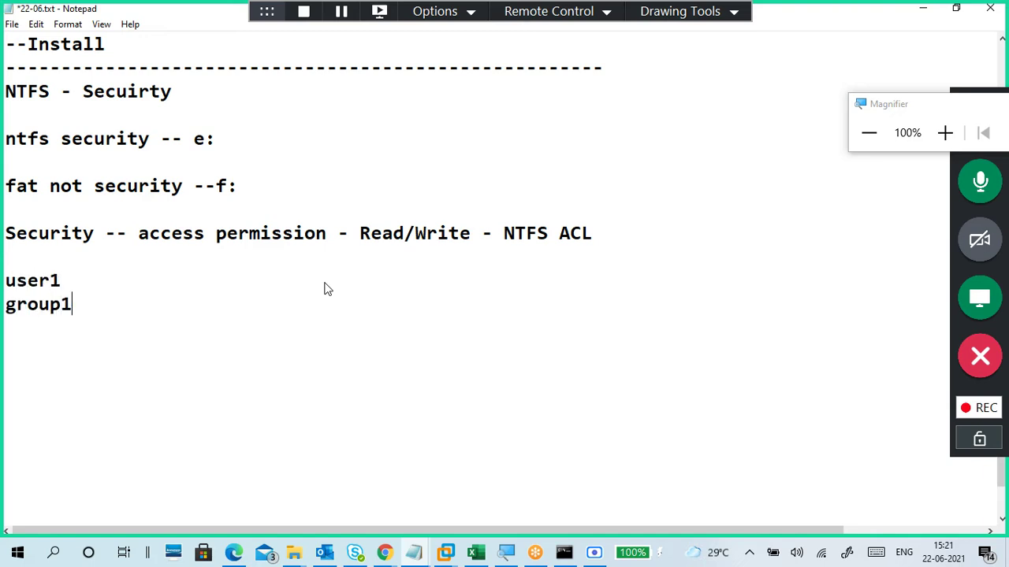
{"action": "scroll", "coordinate": [328, 289], "scroll_direction": "down", "scroll_amount": 2}
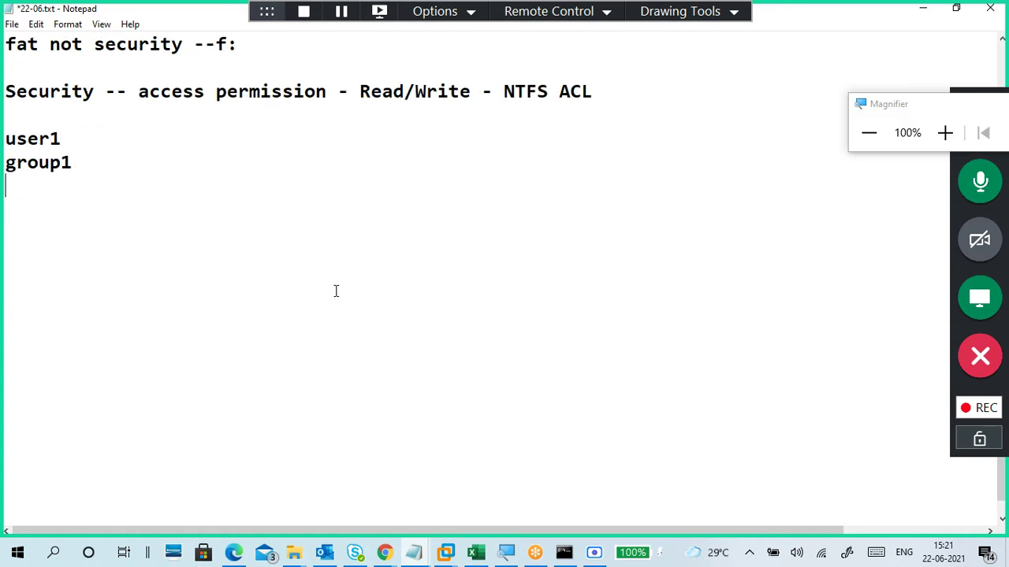
{"action": "key", "text": "Return"}
Step: Add a user1 block with 'Allow Deny' column headers over 'read write'
{"action": "type", "text": "user1"}
{"action": "key", "text": "Return"}
{"action": "key", "text": "Return"}
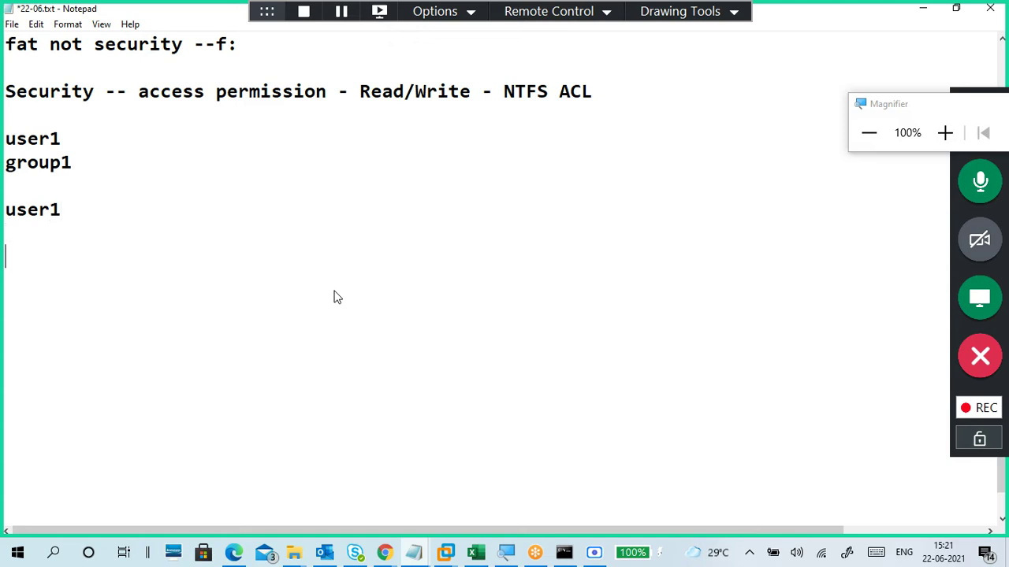
{"action": "type", "text": "read "}
{"action": "type", "text": "wri"}
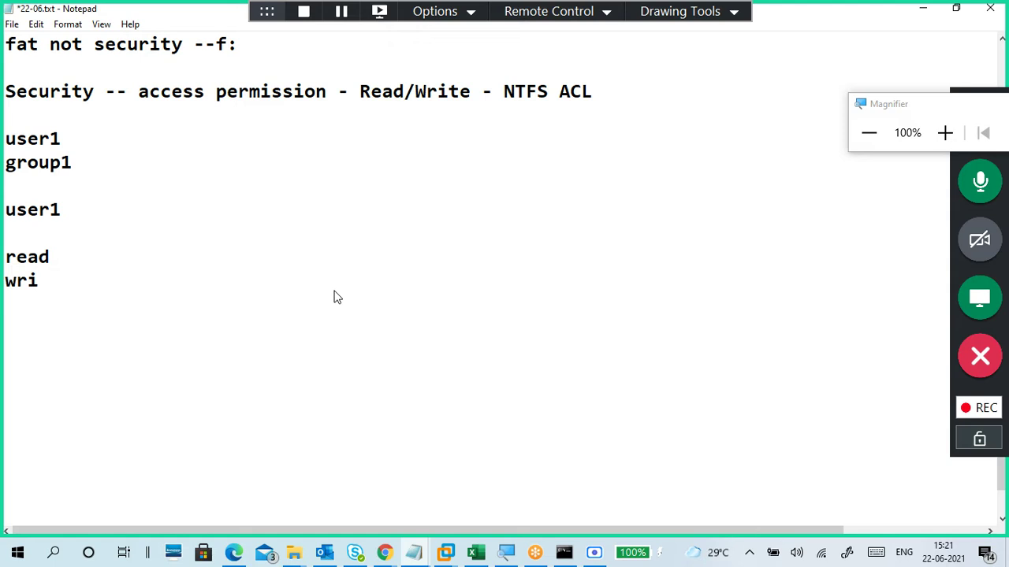
{"action": "type", "text": "te"}
{"action": "key", "text": "Up"}
{"action": "key", "text": "Tab"}
{"action": "type", "text": "Allo"}
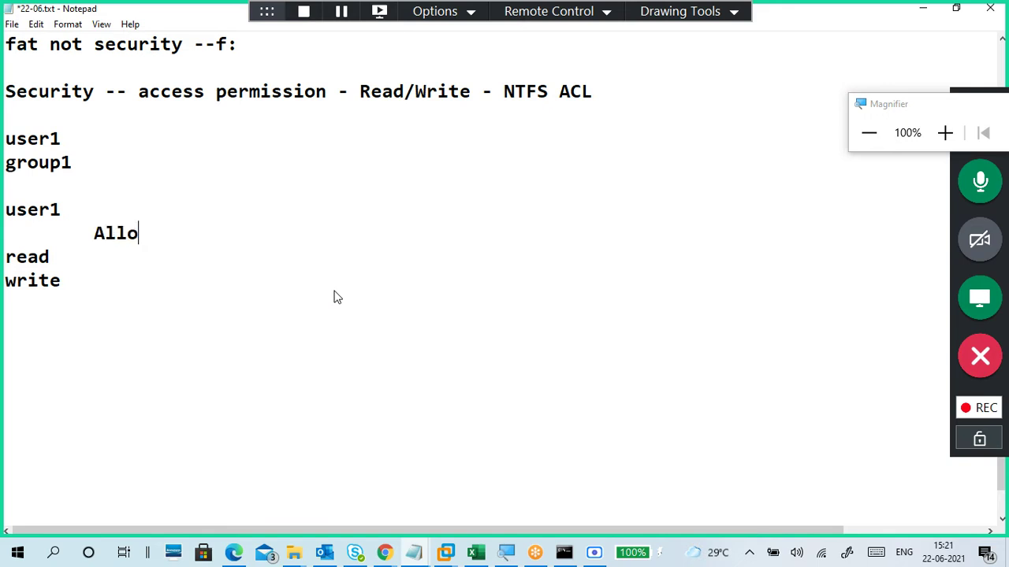
{"action": "type", "text": "w     Deny"}
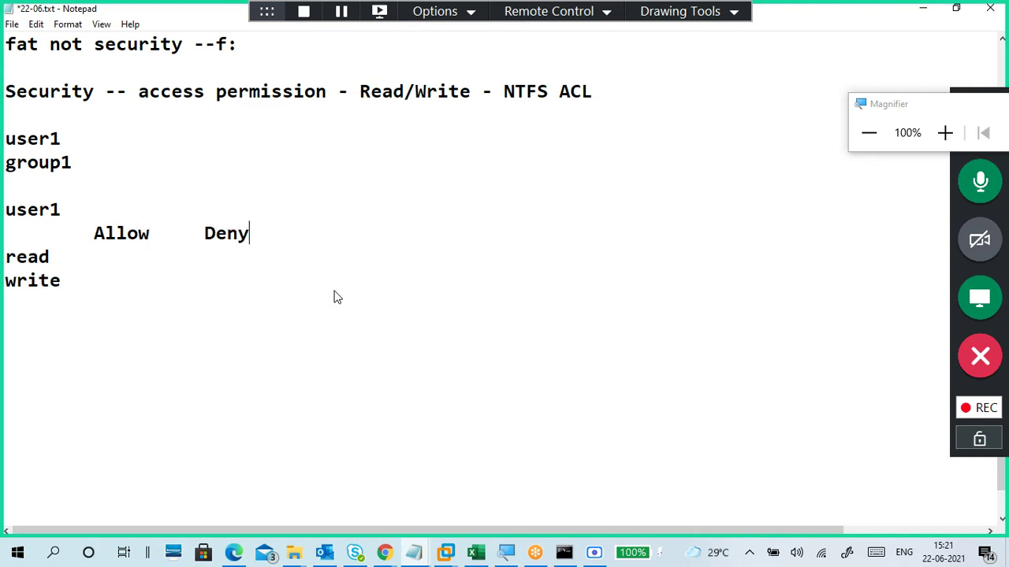
{"action": "key", "text": "Down"}
Step: Insert an 'f1.txt' line above the user1 block
{"action": "left_click", "coordinate": [57, 214]}
{"action": "left_click", "coordinate": [46, 197]}
{"action": "key", "text": "Return"}
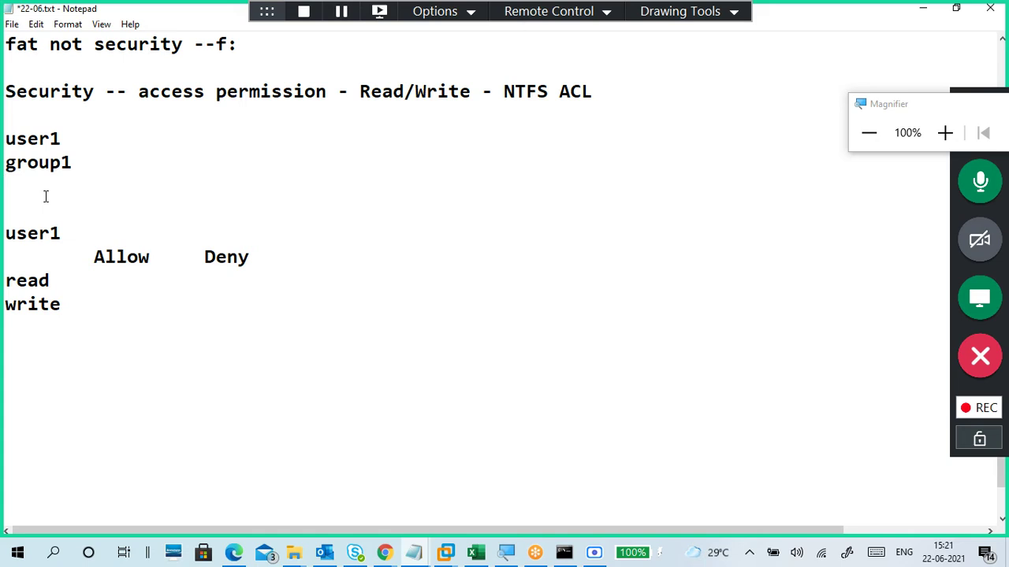
{"action": "type", "text": "f1.txt"}
{"action": "left_click", "coordinate": [66, 281]}
{"action": "left_click", "coordinate": [664, 19]}
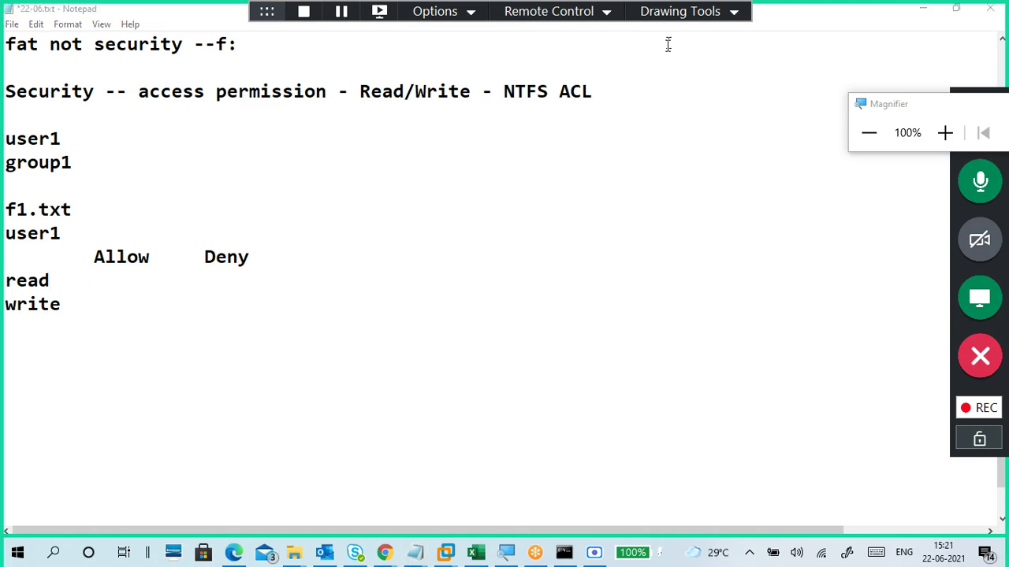
{"action": "left_click", "coordinate": [662, 50]}
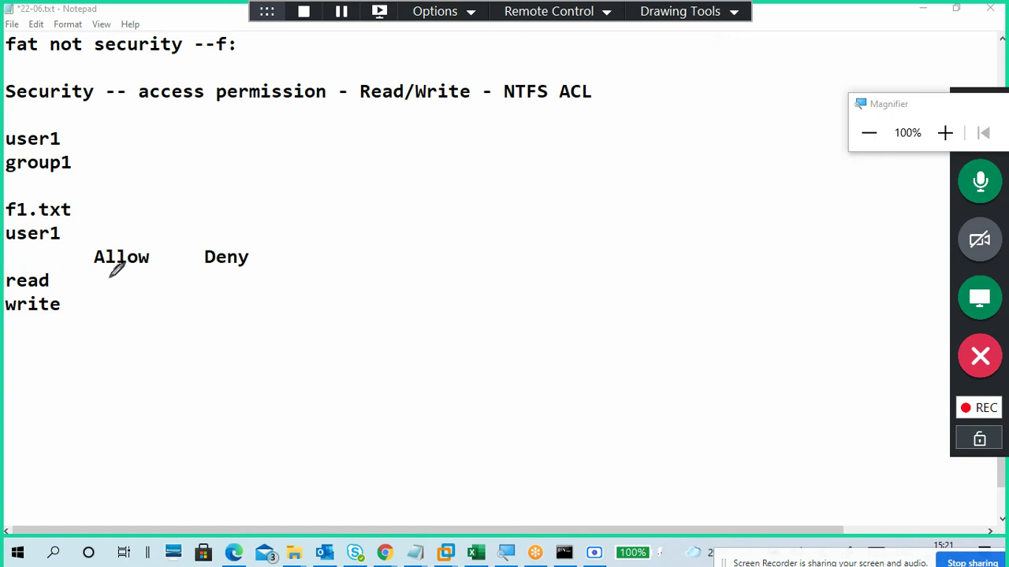
{"action": "left_click_drag", "start_coordinate": [99, 275], "coordinate": [118, 274]}
{"action": "left_click_drag", "start_coordinate": [99, 298], "coordinate": [118, 297]}
{"action": "left_click_drag", "start_coordinate": [67, 231], "coordinate": [81, 222]}
{"action": "left_click", "coordinate": [703, 14]}
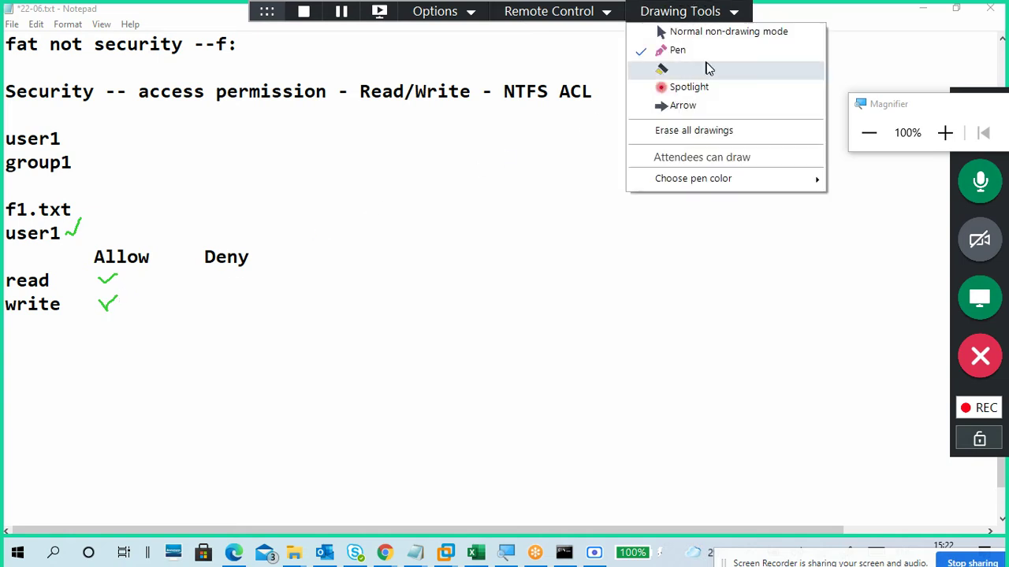
{"action": "left_click", "coordinate": [714, 131]}
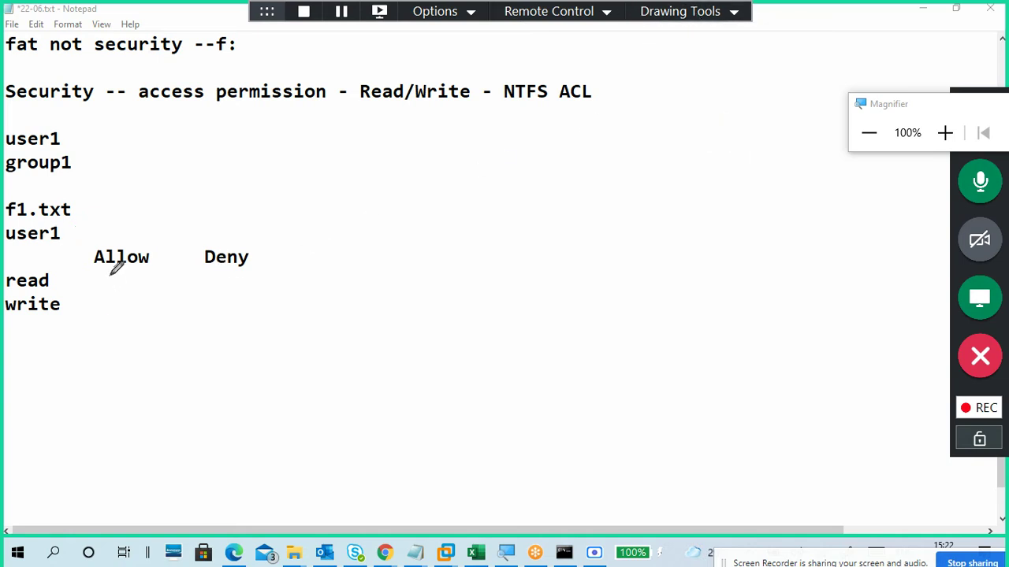
{"action": "left_click_drag", "start_coordinate": [109, 276], "coordinate": [144, 260]}
{"action": "mouse_move", "coordinate": [558, 206]}
{"action": "left_mouse_down"}
{"action": "mouse_move", "coordinate": [575, 207]}
{"action": "mouse_move", "coordinate": [575, 220]}
{"action": "mouse_move", "coordinate": [564, 218]}
{"action": "left_mouse_up"}
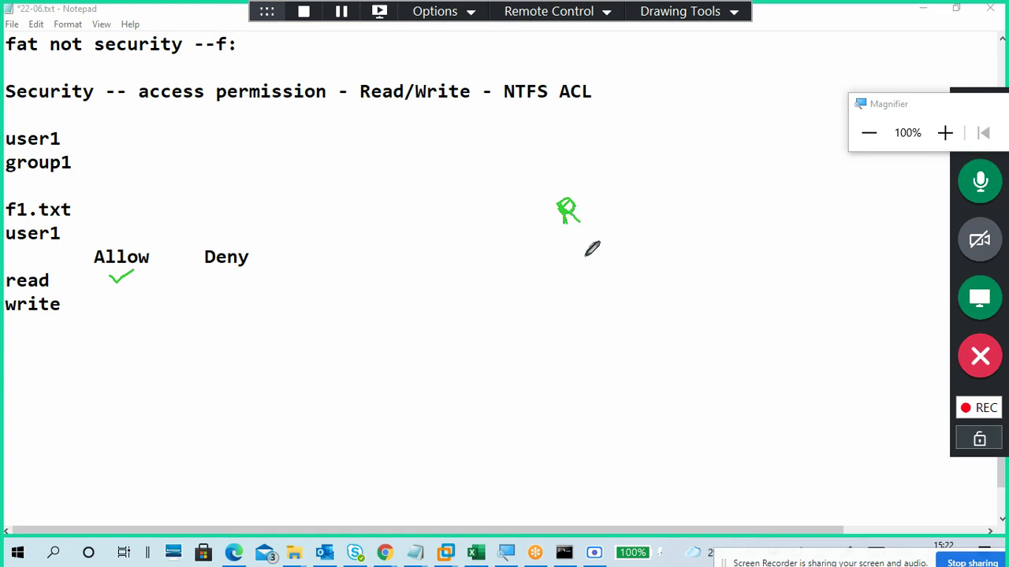
{"action": "left_click_drag", "start_coordinate": [574, 239], "coordinate": [591, 233]}
{"action": "mouse_move", "coordinate": [625, 189]}
{"action": "left_mouse_down"}
{"action": "mouse_move", "coordinate": [631, 197]}
{"action": "mouse_move", "coordinate": [640, 178]}
{"action": "mouse_move", "coordinate": [659, 206]}
{"action": "left_mouse_up"}
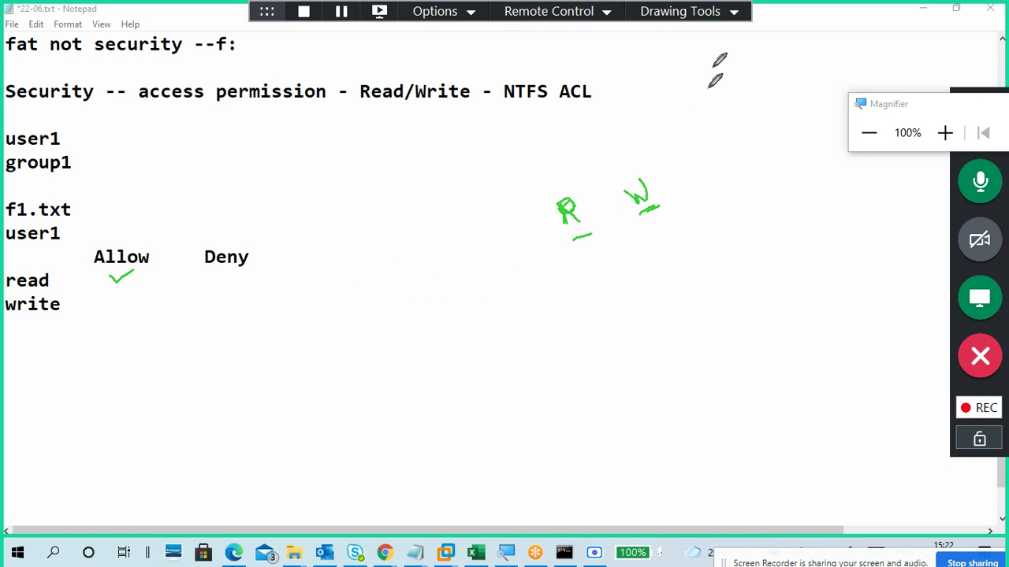
{"action": "left_click", "coordinate": [711, 18]}
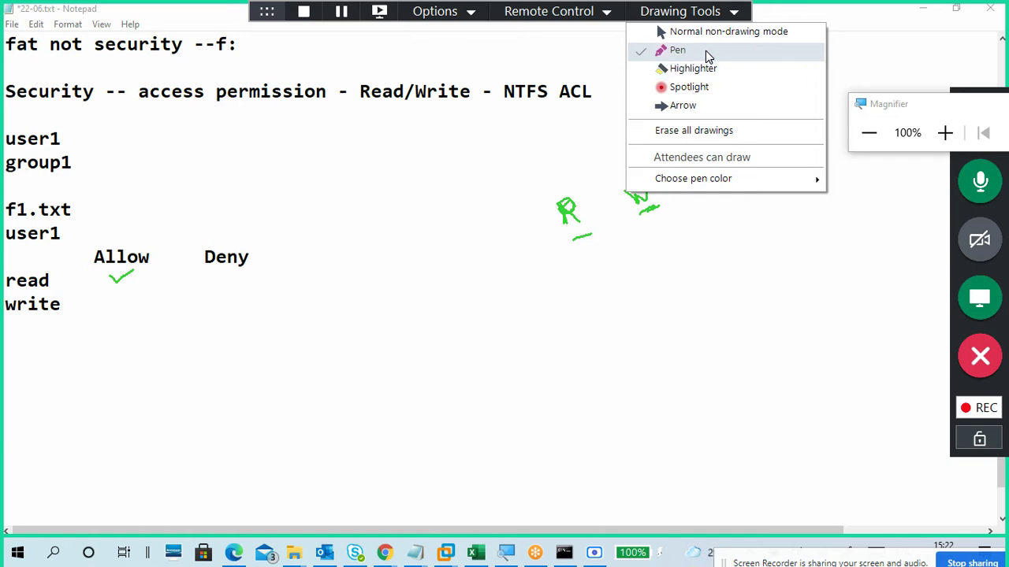
{"action": "left_click", "coordinate": [707, 130]}
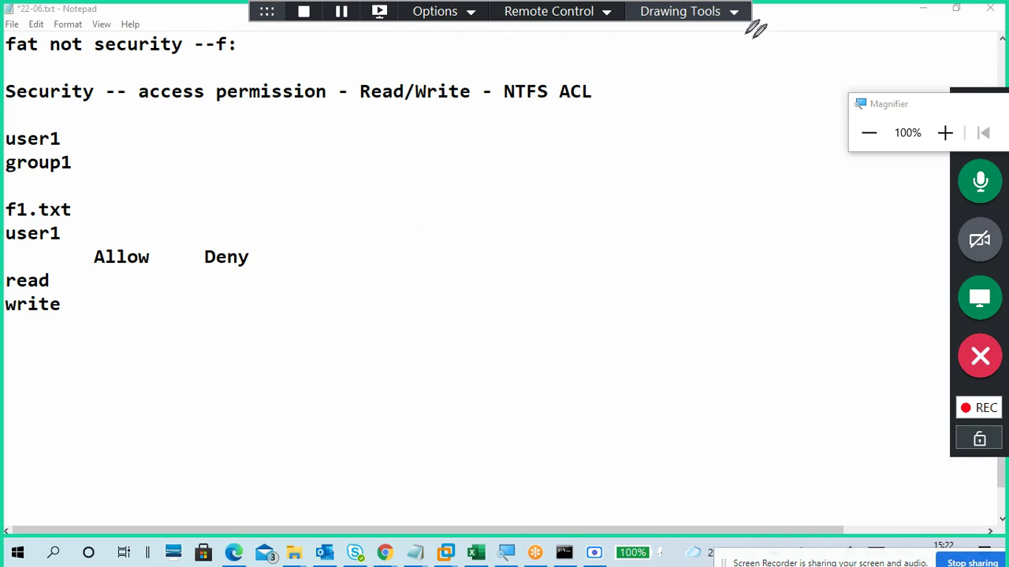
Step: Leave drawing mode and type a Group1 block with Allow/Deny headers over read and write rows
{"action": "left_click", "coordinate": [734, 16]}
{"action": "left_click", "coordinate": [734, 32]}
{"action": "left_click", "coordinate": [363, 218]}
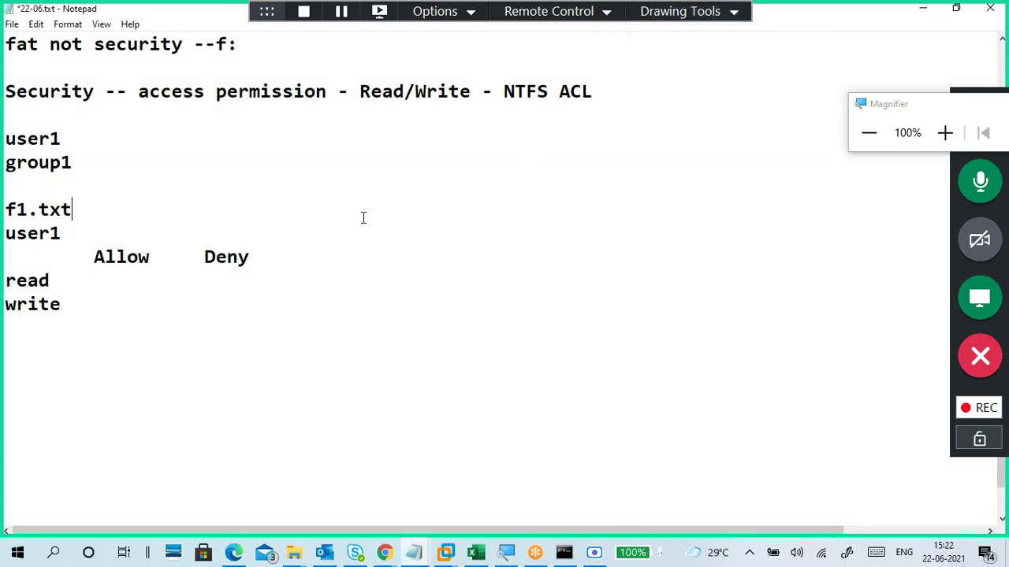
{"action": "left_click", "coordinate": [113, 352]}
{"action": "type", "text": "Group1"}
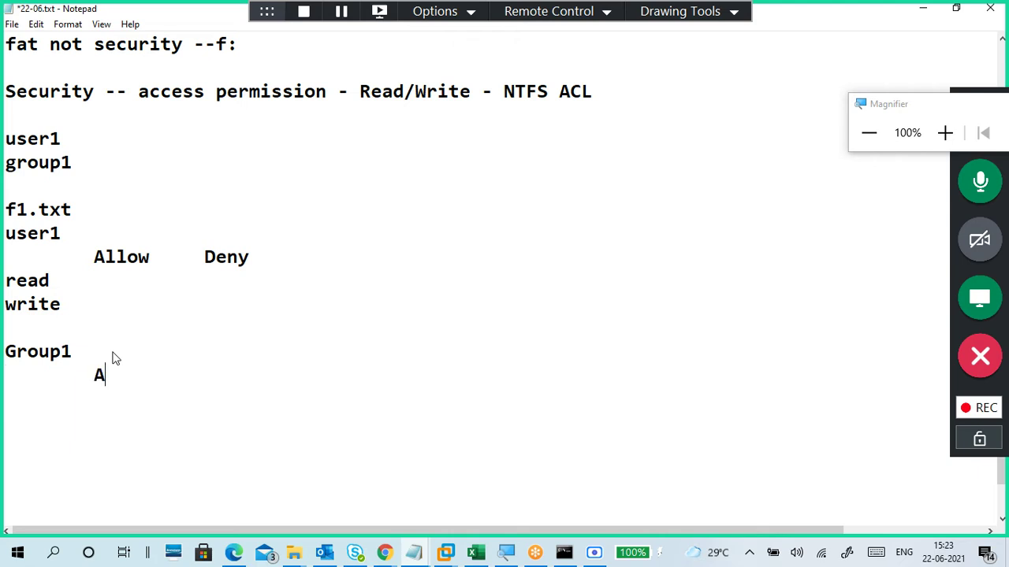
{"action": "type", "text": "llow     Deny read w"}
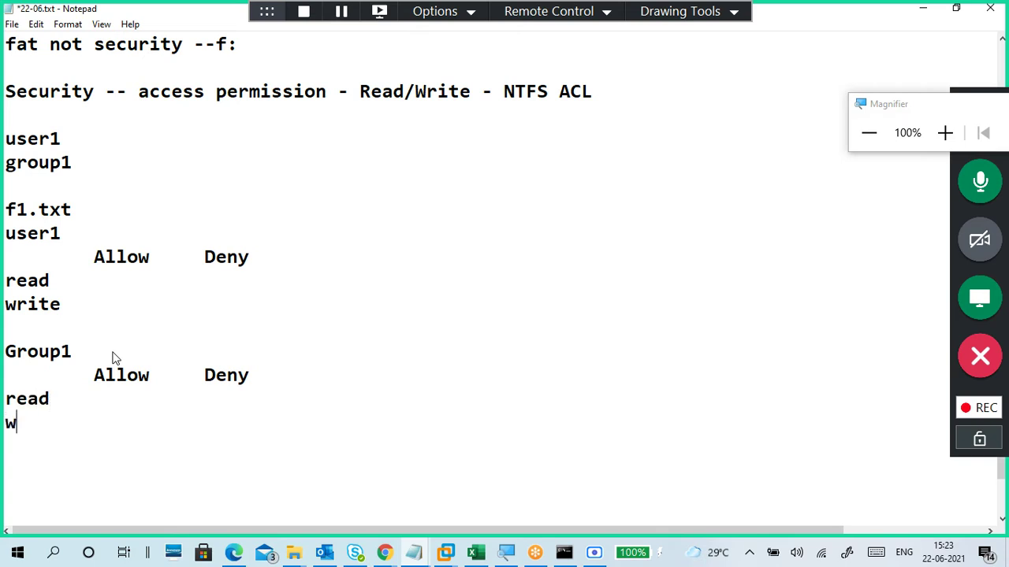
{"action": "type", "text": "rite"}
{"action": "left_click", "coordinate": [679, 14]}
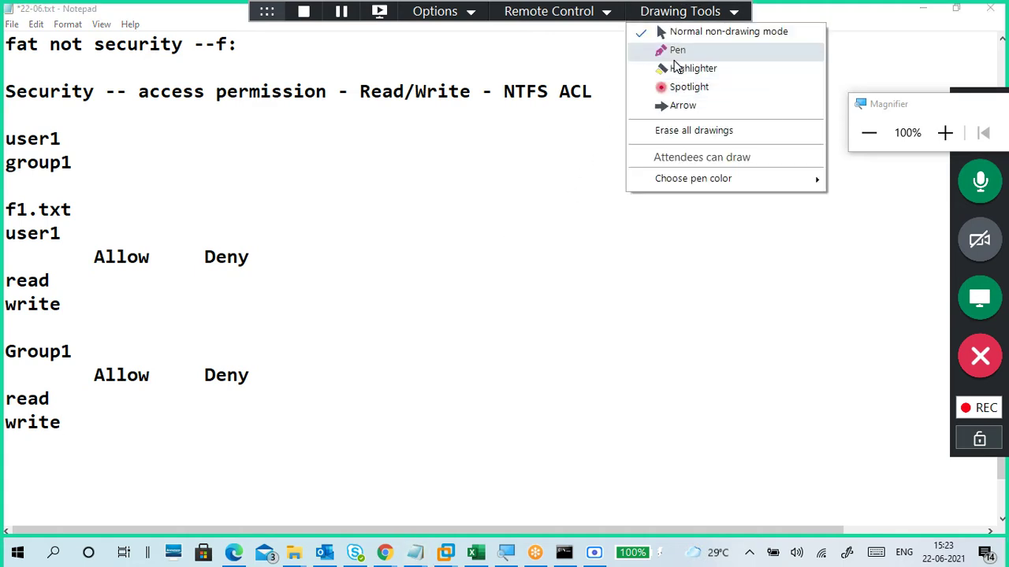
Step: With the green pen, draw an arrow linking user1 and group1 and tick user1's and Group1's Allow read
{"action": "left_click", "coordinate": [674, 50]}
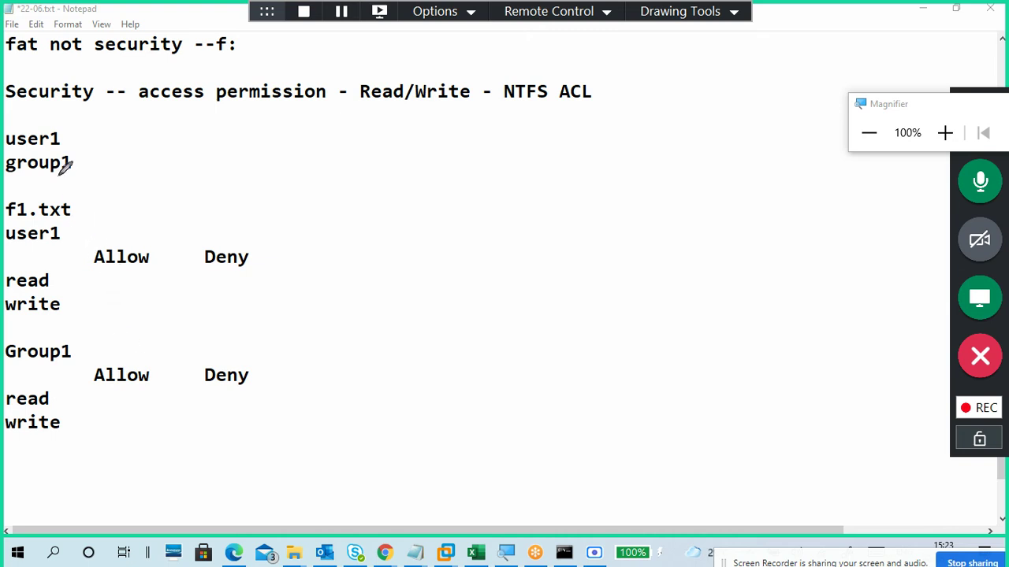
{"action": "mouse_move", "coordinate": [72, 135]}
{"action": "left_mouse_down"}
{"action": "mouse_move", "coordinate": [93, 149]}
{"action": "mouse_move", "coordinate": [89, 162]}
{"action": "left_mouse_up"}
{"action": "left_click_drag", "start_coordinate": [112, 272], "coordinate": [128, 268]}
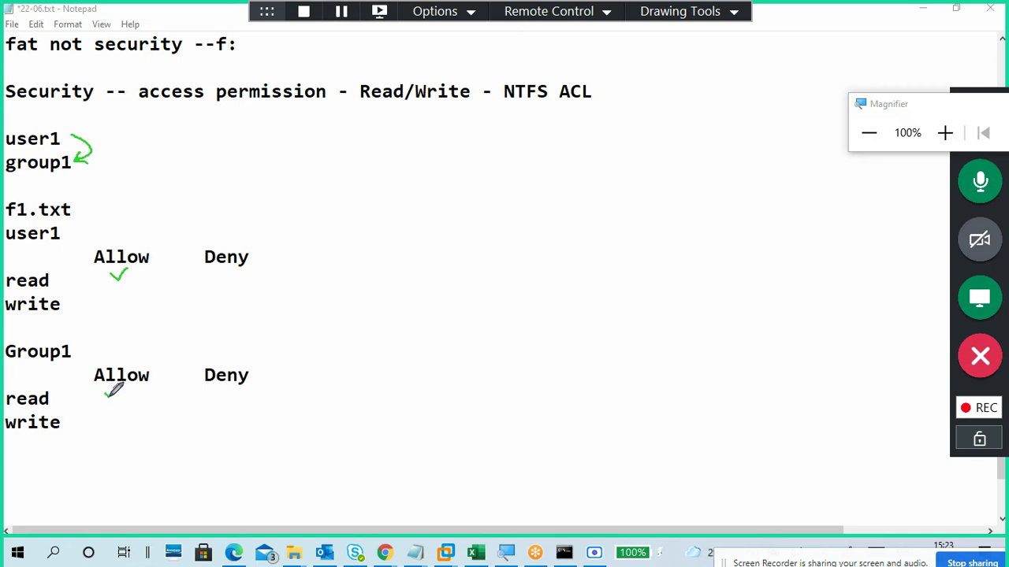
{"action": "mouse_move", "coordinate": [106, 391]}
{"action": "left_mouse_down"}
{"action": "mouse_move", "coordinate": [125, 387]}
{"action": "mouse_move", "coordinate": [107, 416]}
{"action": "mouse_move", "coordinate": [124, 407]}
{"action": "left_mouse_up"}
{"action": "left_click_drag", "start_coordinate": [124, 270], "coordinate": [138, 263]}
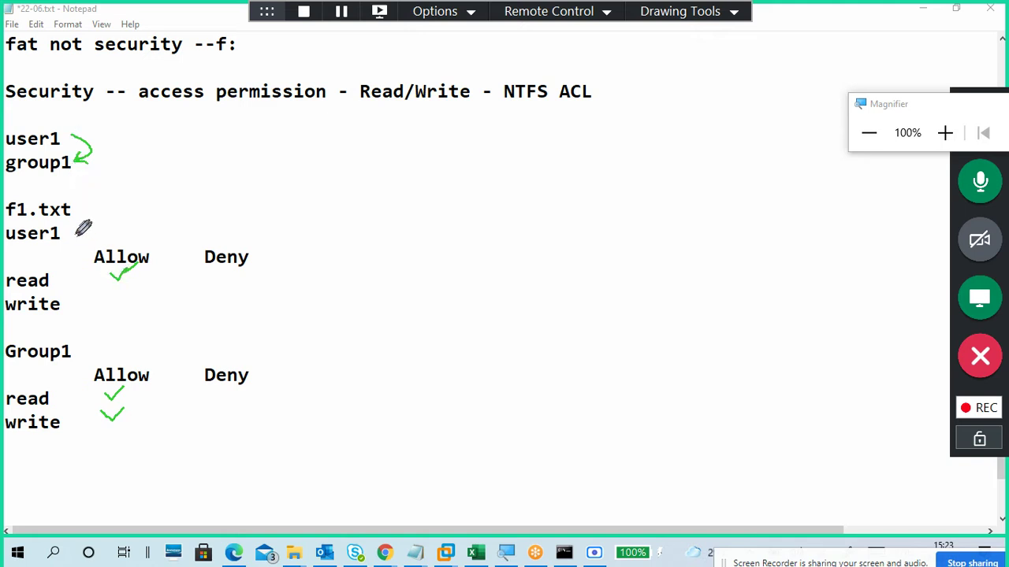
Step: Write R beside user1, a dash beside Group1, and sketch U1→R with W below
{"action": "left_click_drag", "start_coordinate": [65, 230], "coordinate": [70, 233]}
{"action": "mouse_move", "coordinate": [64, 228]}
{"action": "left_mouse_down"}
{"action": "mouse_move", "coordinate": [70, 238]}
{"action": "mouse_move", "coordinate": [68, 228]}
{"action": "mouse_move", "coordinate": [83, 233]}
{"action": "left_mouse_up"}
{"action": "left_click_drag", "start_coordinate": [75, 348], "coordinate": [93, 345]}
{"action": "mouse_move", "coordinate": [493, 183]}
{"action": "left_mouse_down"}
{"action": "mouse_move", "coordinate": [490, 204]}
{"action": "mouse_move", "coordinate": [495, 181]}
{"action": "mouse_move", "coordinate": [501, 193]}
{"action": "mouse_move", "coordinate": [511, 173]}
{"action": "mouse_move", "coordinate": [517, 197]}
{"action": "mouse_move", "coordinate": [569, 164]}
{"action": "mouse_move", "coordinate": [564, 181]}
{"action": "left_mouse_up"}
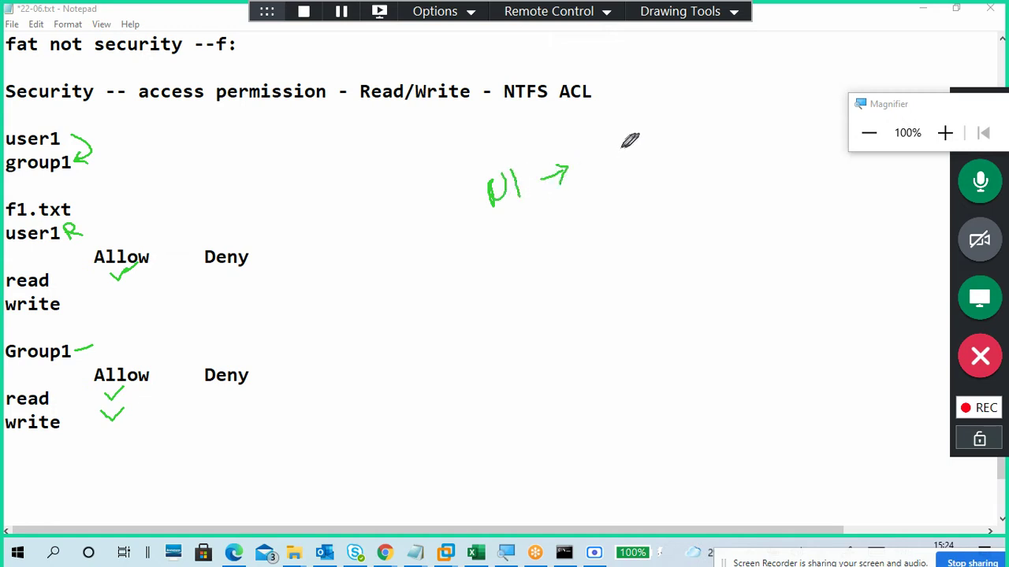
{"action": "mouse_move", "coordinate": [597, 134]}
{"action": "left_mouse_down"}
{"action": "mouse_move", "coordinate": [597, 159]}
{"action": "mouse_move", "coordinate": [602, 146]}
{"action": "mouse_move", "coordinate": [621, 160]}
{"action": "mouse_move", "coordinate": [642, 130]}
{"action": "left_mouse_up"}
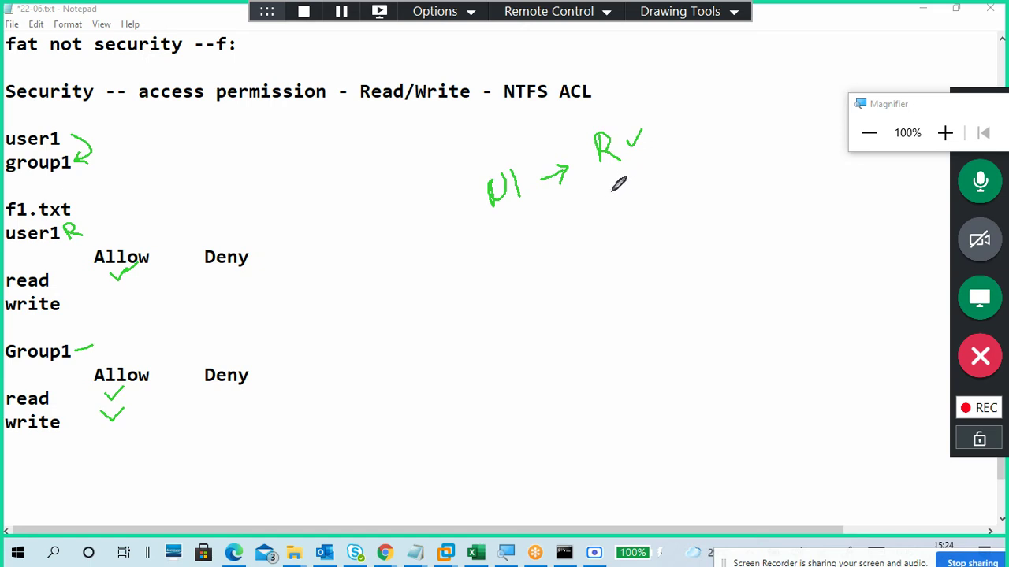
{"action": "mouse_move", "coordinate": [611, 181]}
{"action": "left_mouse_down"}
{"action": "mouse_move", "coordinate": [622, 194]}
{"action": "mouse_move", "coordinate": [685, 170]}
{"action": "left_mouse_up"}
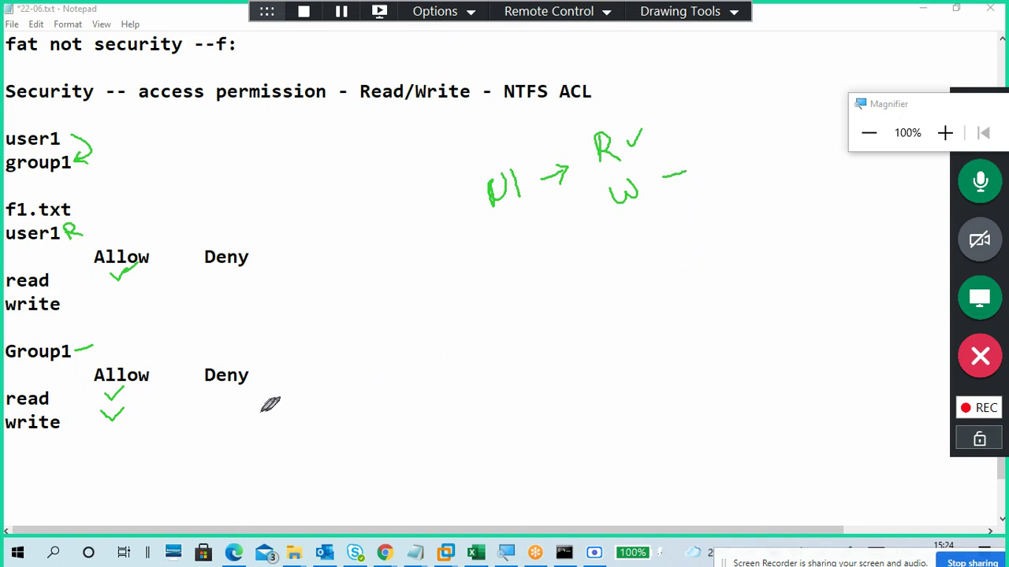
{"action": "left_click_drag", "start_coordinate": [83, 353], "coordinate": [93, 347]}
Step: Circle Group1 and write g1 below U1, then collapse the meeting controls
{"action": "left_click_drag", "start_coordinate": [926, 106], "coordinate": [863, 13]}
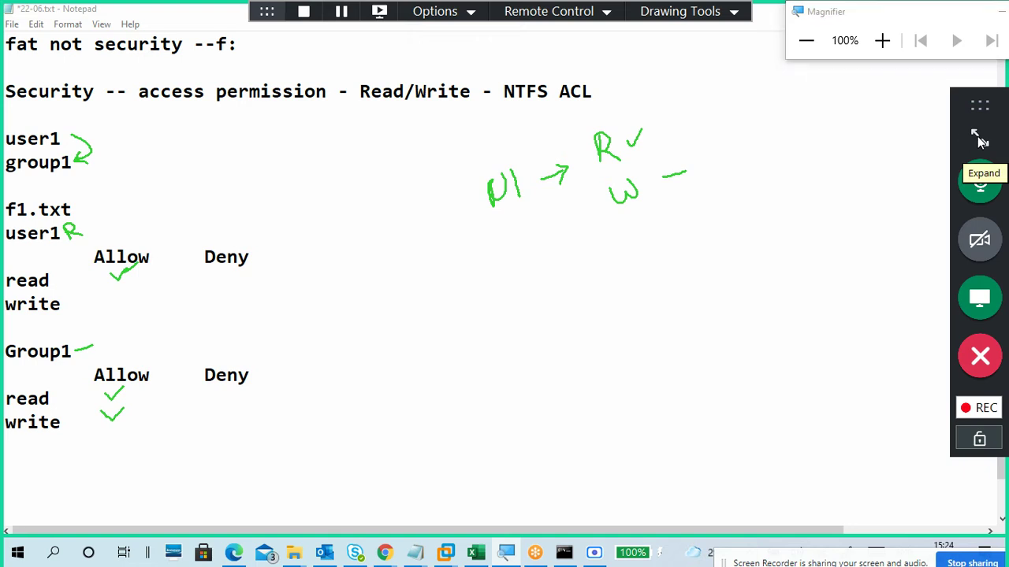
{"action": "left_click", "coordinate": [979, 139]}
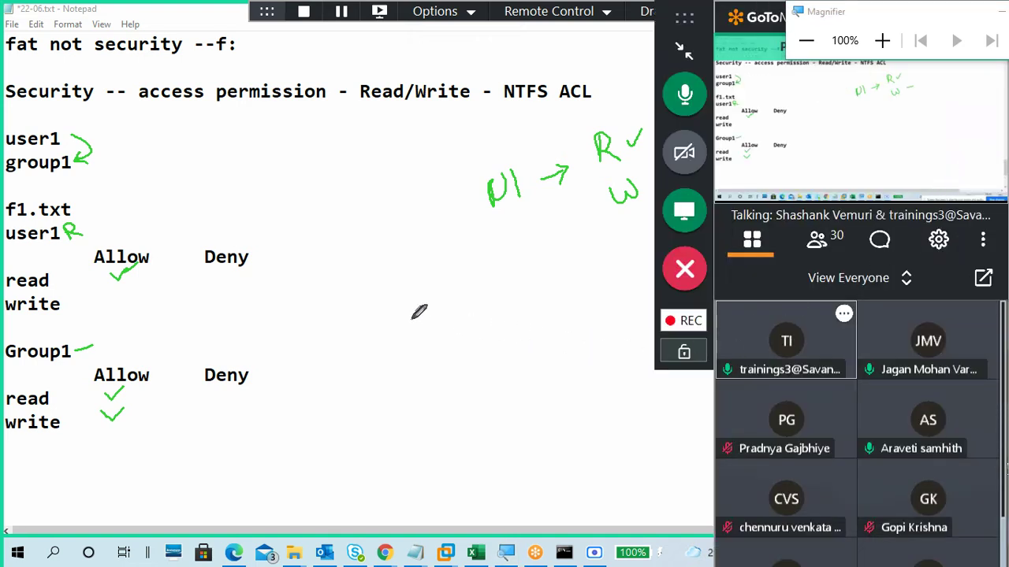
{"action": "left_click", "coordinate": [686, 52]}
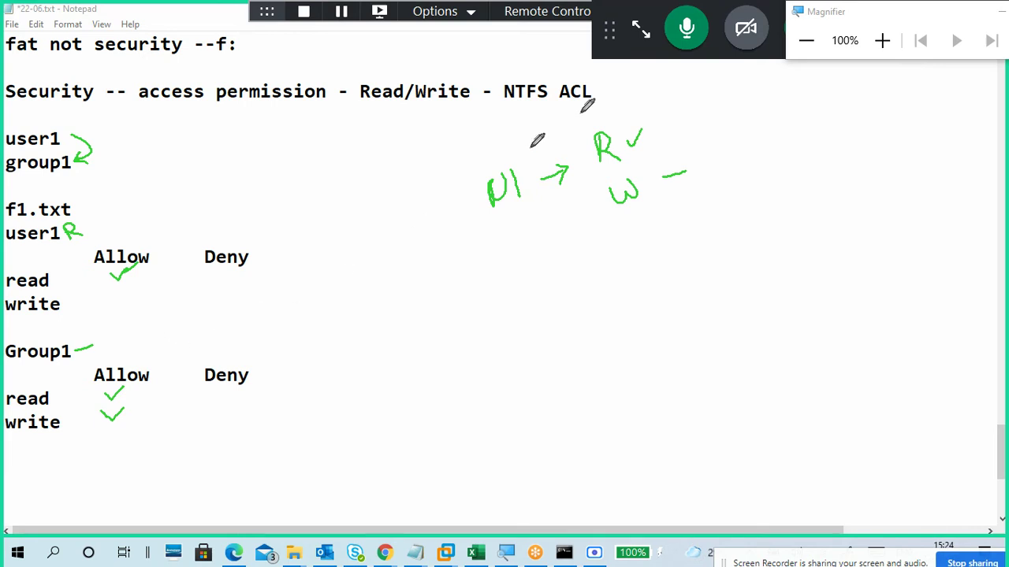
{"action": "mouse_move", "coordinate": [88, 343]}
{"action": "left_mouse_down"}
{"action": "mouse_move", "coordinate": [55, 323]}
{"action": "mouse_move", "coordinate": [5, 346]}
{"action": "mouse_move", "coordinate": [67, 355]}
{"action": "mouse_move", "coordinate": [81, 345]}
{"action": "mouse_move", "coordinate": [76, 411]}
{"action": "mouse_move", "coordinate": [88, 423]}
{"action": "mouse_move", "coordinate": [126, 421]}
{"action": "left_mouse_up"}
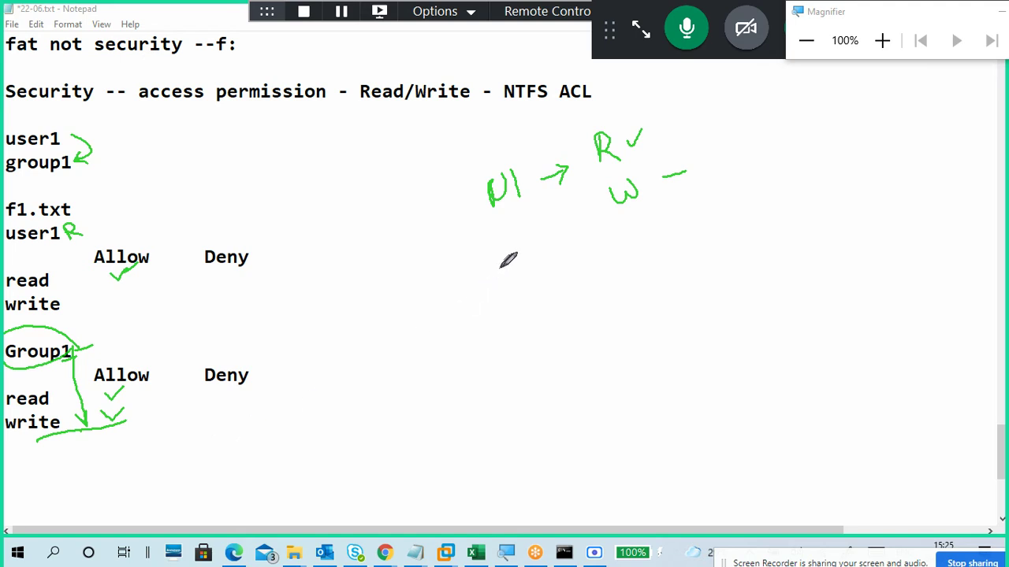
{"action": "mouse_move", "coordinate": [540, 226]}
{"action": "left_mouse_down"}
{"action": "mouse_move", "coordinate": [562, 258]}
{"action": "mouse_move", "coordinate": [557, 209]}
{"action": "mouse_move", "coordinate": [576, 213]}
{"action": "mouse_move", "coordinate": [590, 194]}
{"action": "mouse_move", "coordinate": [595, 209]}
{"action": "left_mouse_up"}
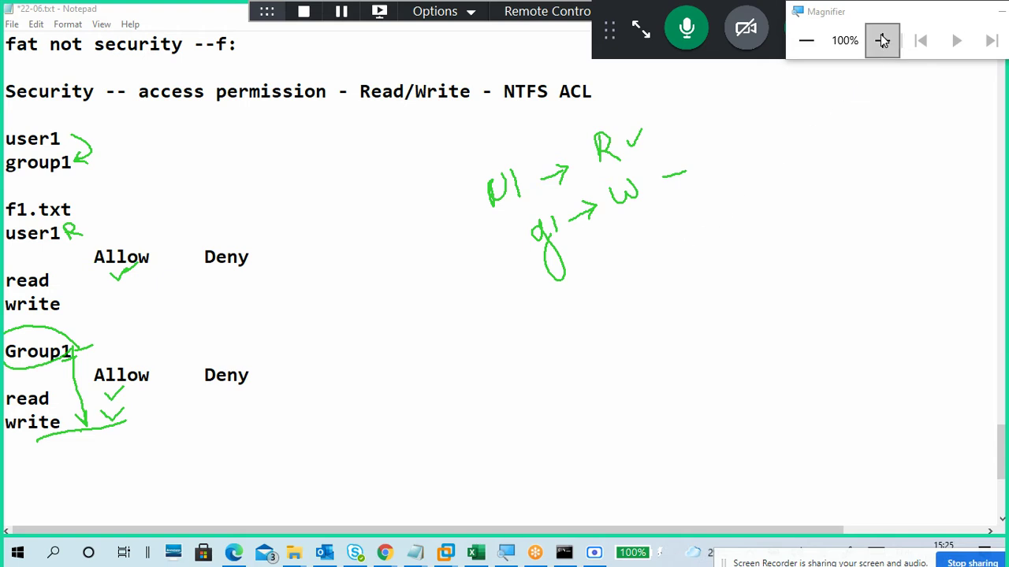
{"action": "left_click_drag", "start_coordinate": [866, 11], "coordinate": [930, 92]}
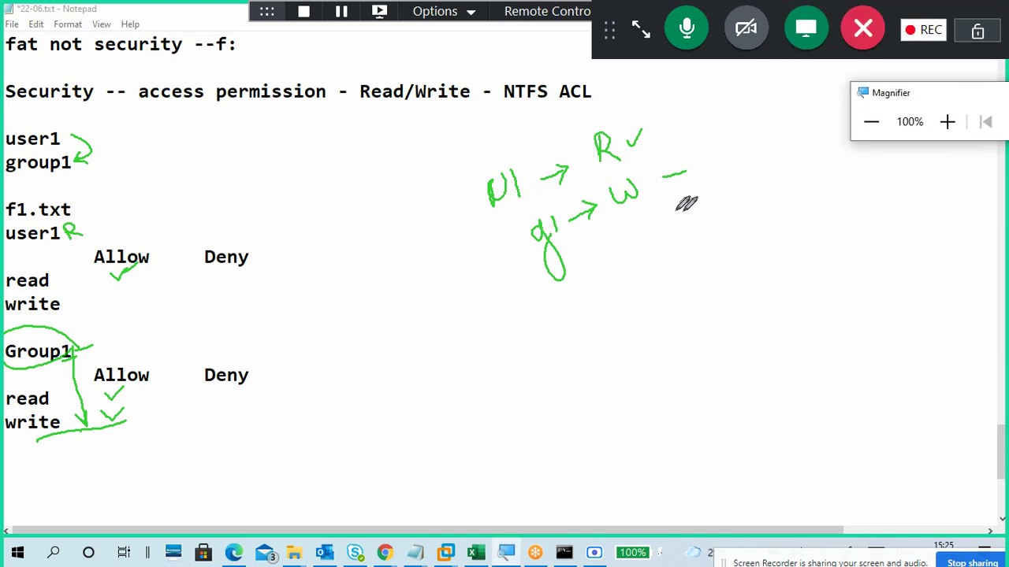
{"action": "left_click", "coordinate": [641, 29]}
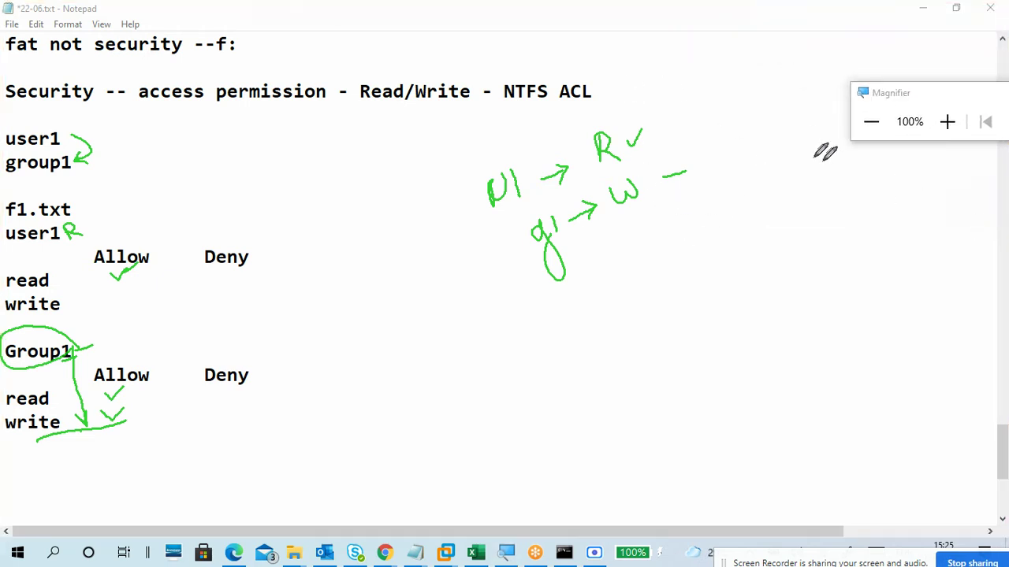
Step: Toggle Attendees can draw and erase all drawings from the permission notes
{"action": "left_click", "coordinate": [697, 11]}
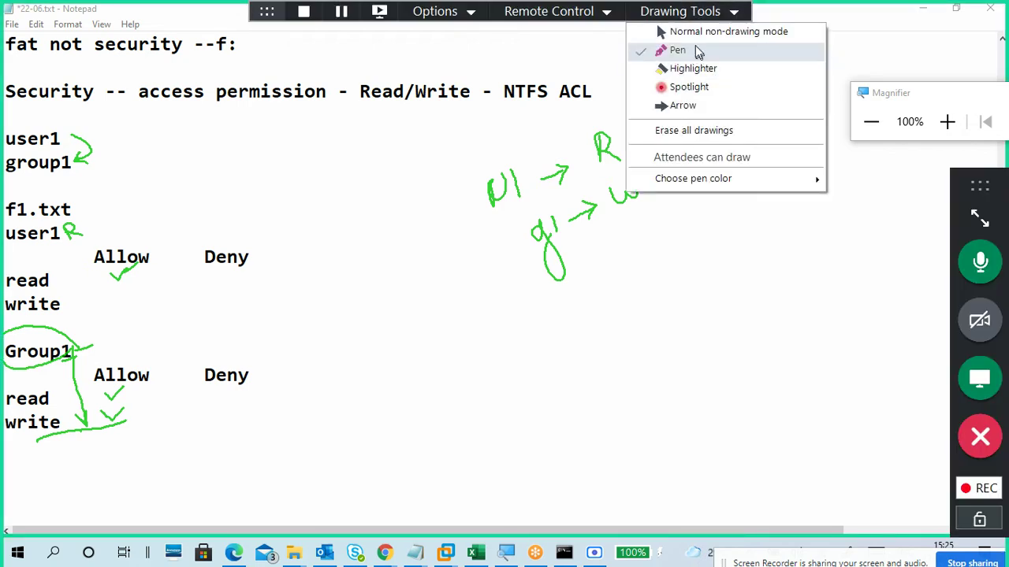
{"action": "left_click", "coordinate": [723, 157]}
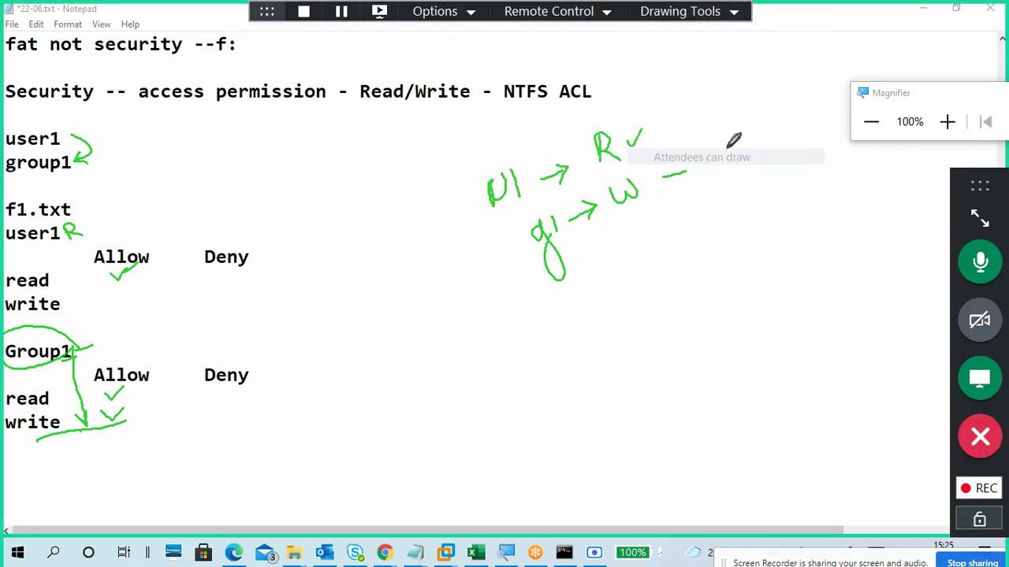
{"action": "left_click", "coordinate": [701, 17]}
{"action": "left_click", "coordinate": [730, 132]}
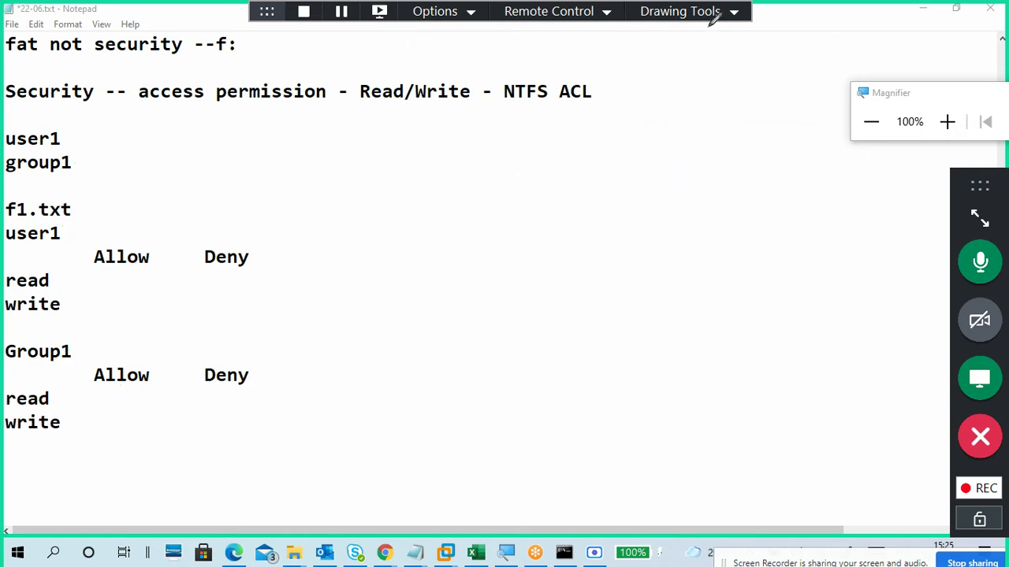
{"action": "left_click", "coordinate": [709, 18]}
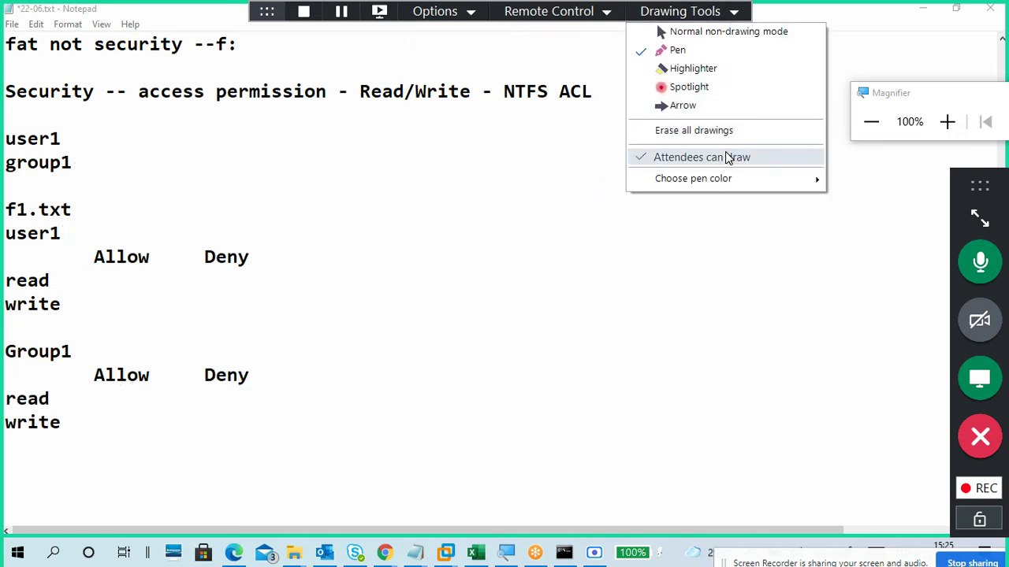
{"action": "left_click", "coordinate": [733, 157]}
{"action": "left_click", "coordinate": [704, 19]}
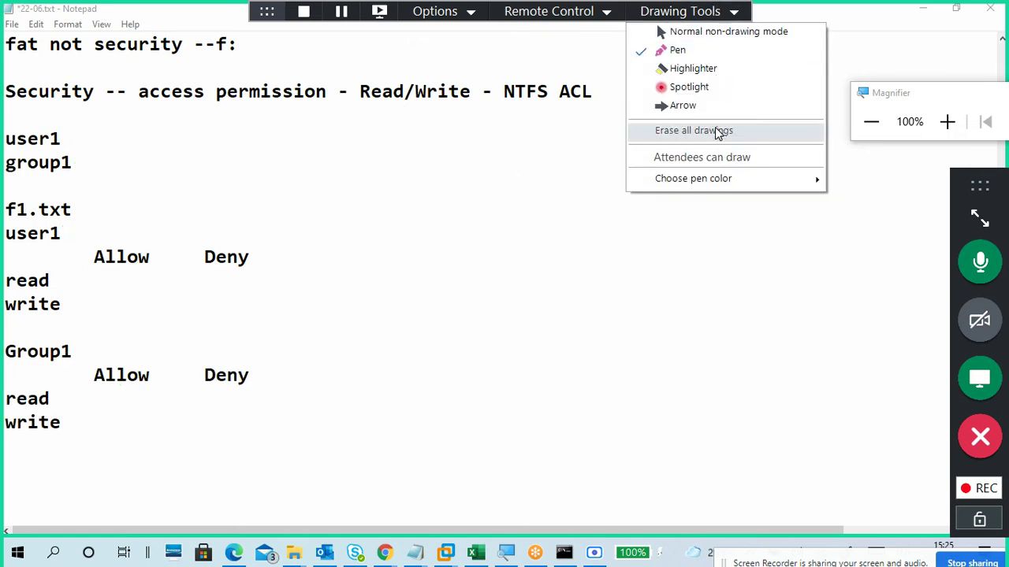
{"action": "left_click", "coordinate": [716, 130]}
Step: Switch Drawing Tools to Normal mode, then back to the Pen
{"action": "left_click", "coordinate": [699, 18]}
{"action": "left_click", "coordinate": [700, 28]}
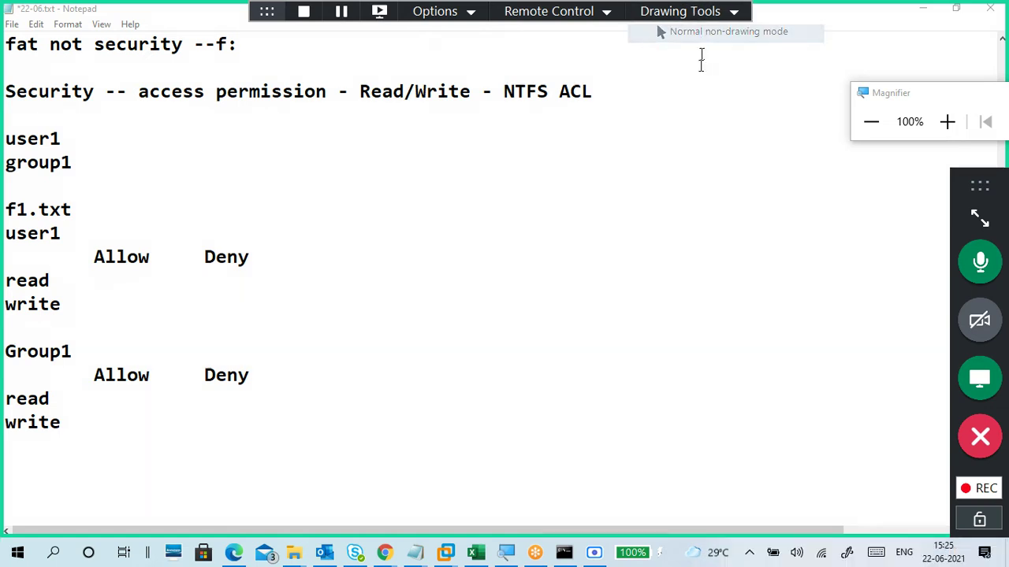
{"action": "left_click", "coordinate": [705, 12]}
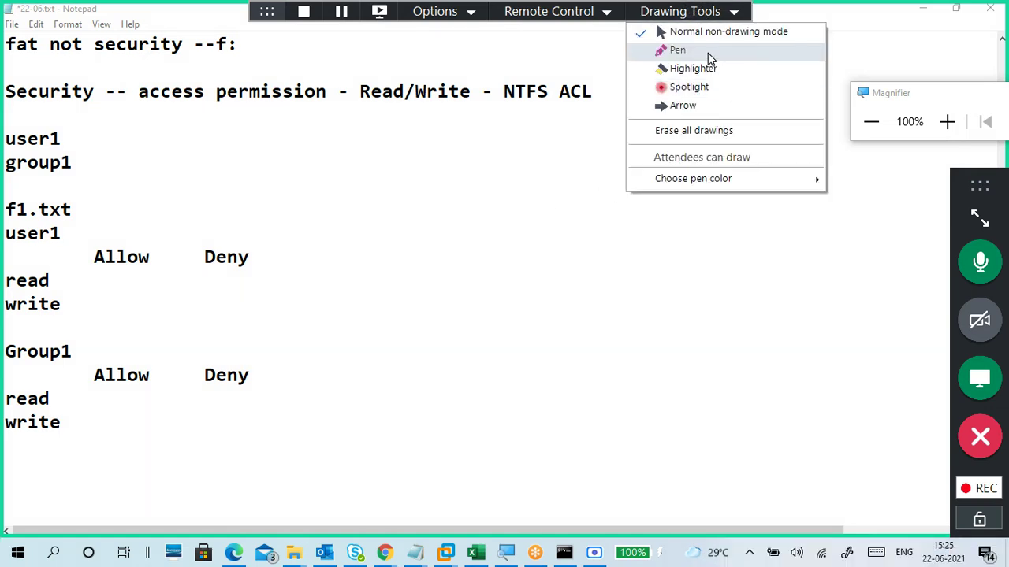
{"action": "left_click", "coordinate": [707, 55]}
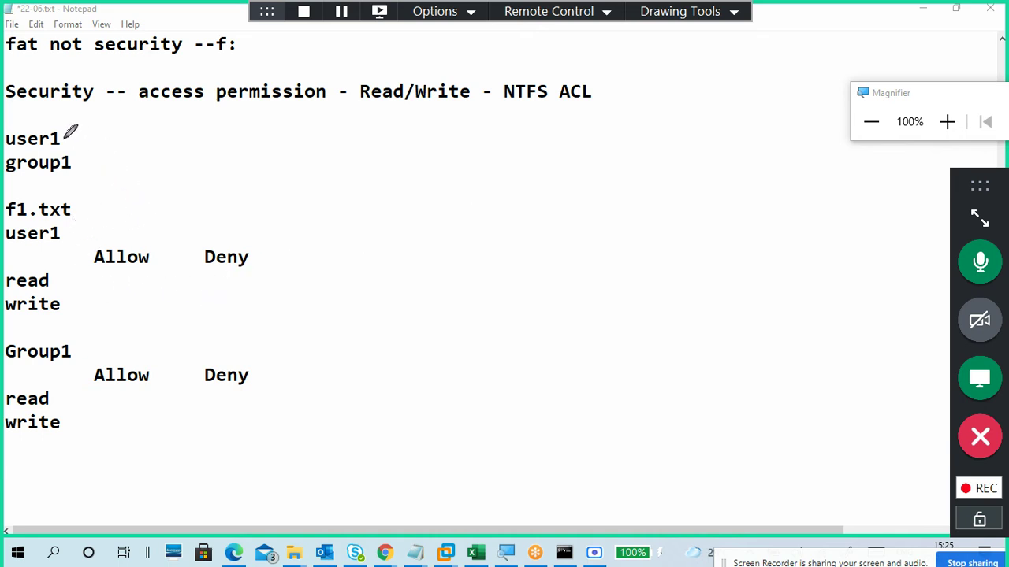
Step: Draw the user1→group1 arrow, Group1 Allow-read and user1 Deny-write ticks, a bracket, and begin U1→R
{"action": "left_click_drag", "start_coordinate": [72, 132], "coordinate": [91, 158]}
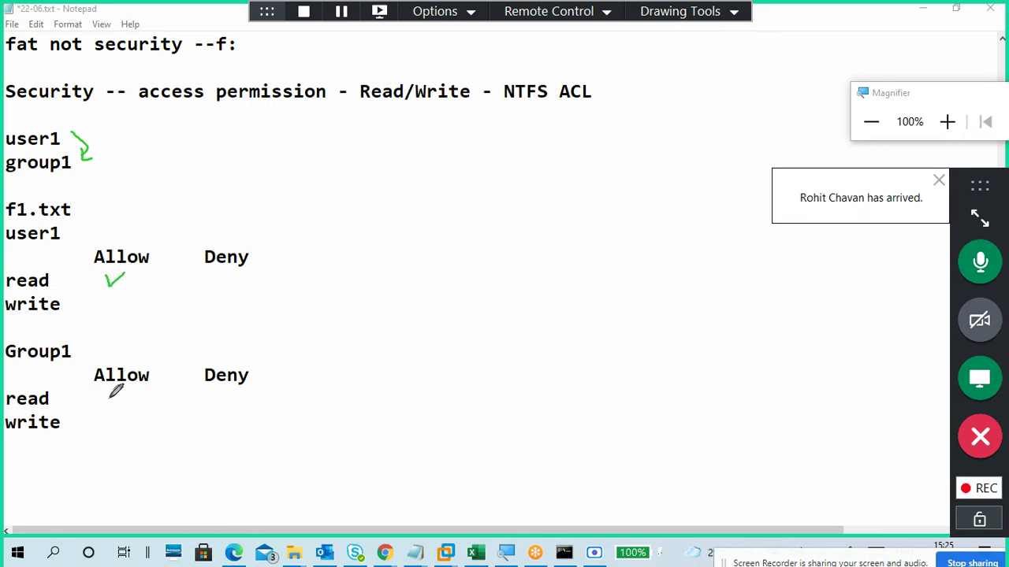
{"action": "left_click_drag", "start_coordinate": [102, 390], "coordinate": [119, 404]}
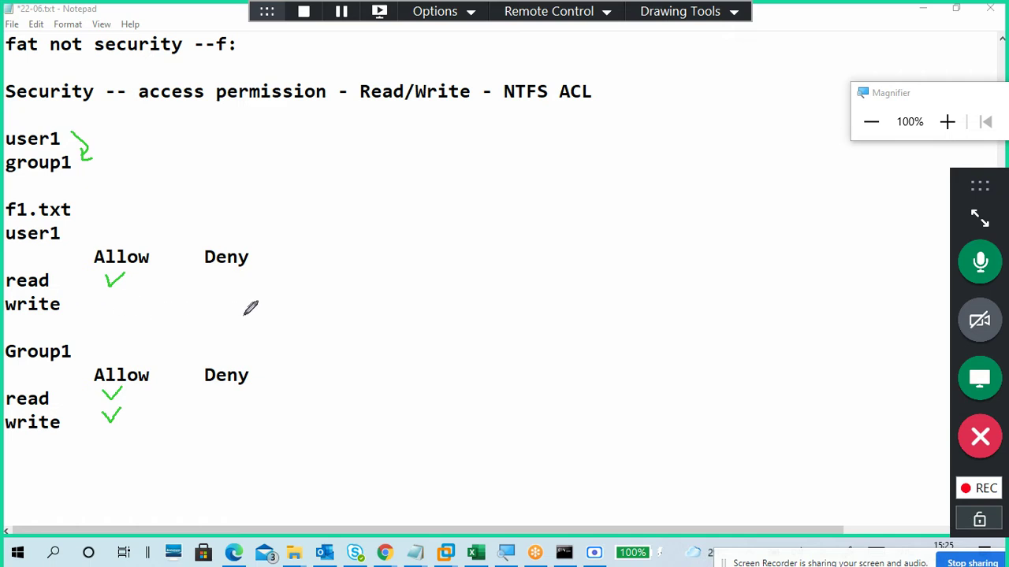
{"action": "left_click_drag", "start_coordinate": [208, 300], "coordinate": [227, 298]}
{"action": "mouse_move", "coordinate": [245, 234]}
{"action": "left_mouse_down"}
{"action": "mouse_move", "coordinate": [296, 359]}
{"action": "mouse_move", "coordinate": [299, 417]}
{"action": "mouse_move", "coordinate": [243, 429]}
{"action": "left_mouse_up"}
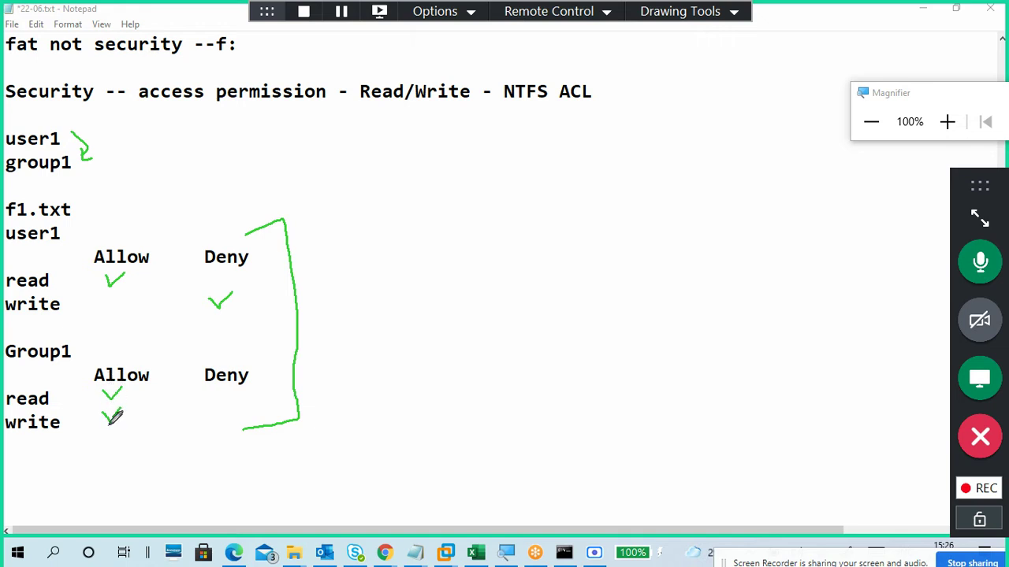
{"action": "mouse_move", "coordinate": [461, 189]}
{"action": "left_mouse_down"}
{"action": "mouse_move", "coordinate": [476, 203]}
{"action": "mouse_move", "coordinate": [481, 187]}
{"action": "mouse_move", "coordinate": [501, 211]}
{"action": "mouse_move", "coordinate": [562, 162]}
{"action": "mouse_move", "coordinate": [589, 182]}
{"action": "left_mouse_up"}
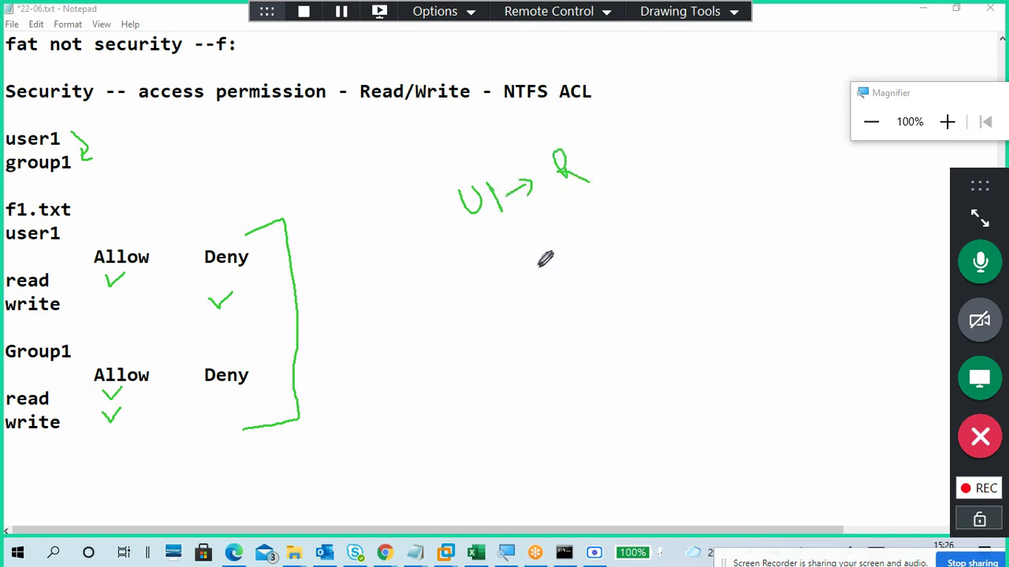
Step: Extend the sketch with →W – A/D and underline the W
{"action": "mouse_move", "coordinate": [536, 240]}
{"action": "left_mouse_down"}
{"action": "mouse_move", "coordinate": [559, 228]}
{"action": "mouse_move", "coordinate": [562, 237]}
{"action": "left_mouse_up"}
{"action": "mouse_move", "coordinate": [582, 202]}
{"action": "left_mouse_down"}
{"action": "mouse_move", "coordinate": [591, 214]}
{"action": "mouse_move", "coordinate": [609, 200]}
{"action": "left_mouse_up"}
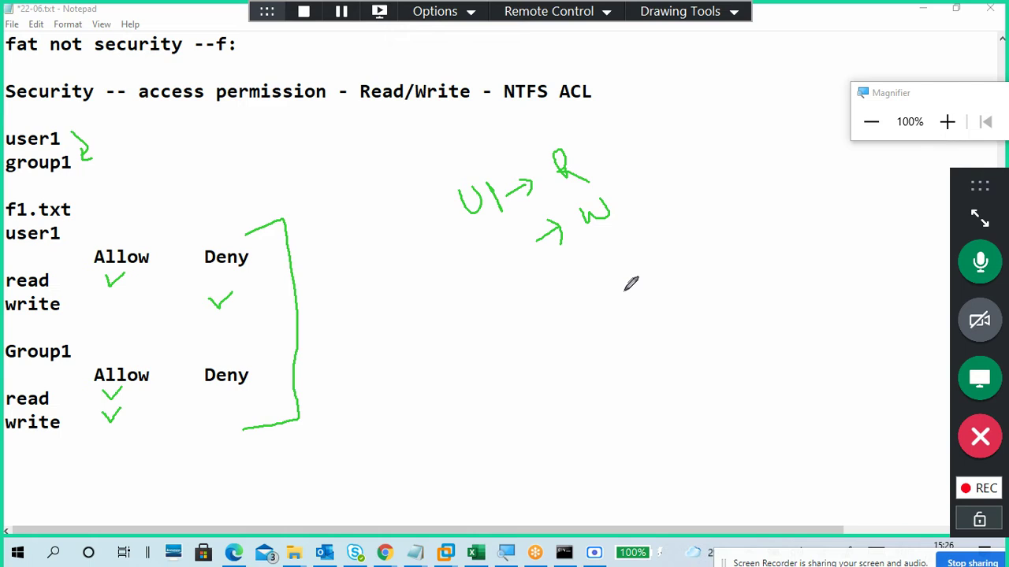
{"action": "left_click_drag", "start_coordinate": [629, 198], "coordinate": [679, 160]}
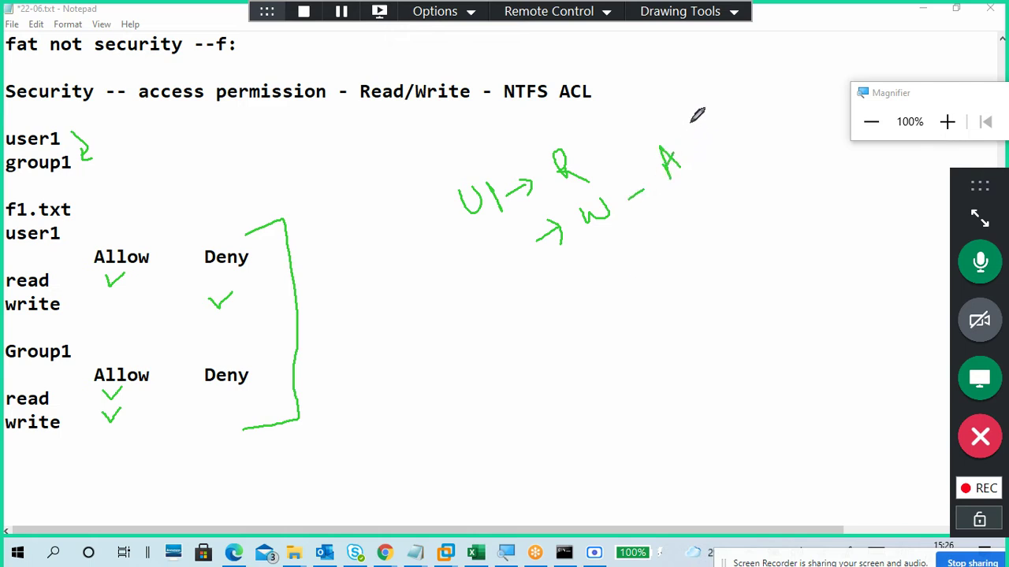
{"action": "mouse_move", "coordinate": [691, 123]}
{"action": "left_mouse_down"}
{"action": "mouse_move", "coordinate": [702, 156]}
{"action": "mouse_move", "coordinate": [718, 120]}
{"action": "mouse_move", "coordinate": [732, 135]}
{"action": "left_mouse_up"}
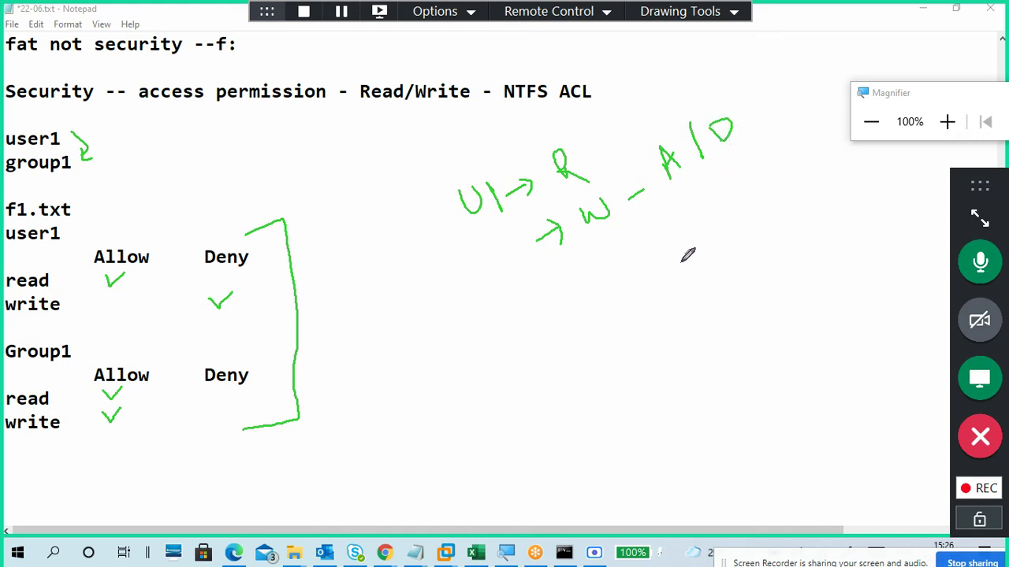
{"action": "left_click_drag", "start_coordinate": [589, 234], "coordinate": [613, 223]}
Step: Write R beside user1 and R/W beside Group1, then underline U1 and double-underline W
{"action": "left_click_drag", "start_coordinate": [67, 231], "coordinate": [124, 233]}
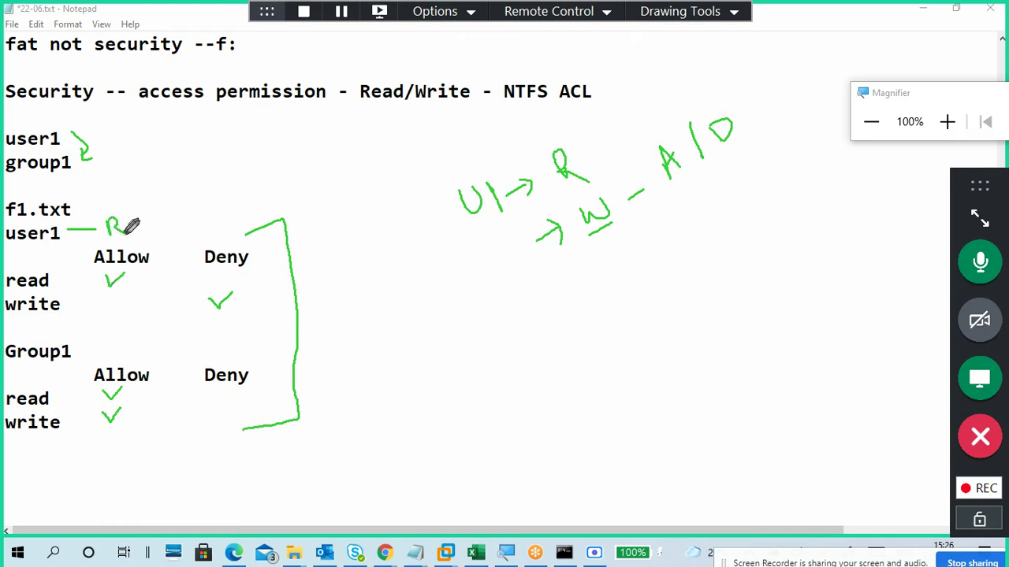
{"action": "mouse_move", "coordinate": [191, 214]}
{"action": "left_mouse_down"}
{"action": "mouse_move", "coordinate": [195, 223]}
{"action": "mouse_move", "coordinate": [207, 203]}
{"action": "left_mouse_up"}
{"action": "mouse_move", "coordinate": [99, 342]}
{"action": "left_mouse_down"}
{"action": "mouse_move", "coordinate": [109, 365]}
{"action": "mouse_move", "coordinate": [138, 355]}
{"action": "left_mouse_up"}
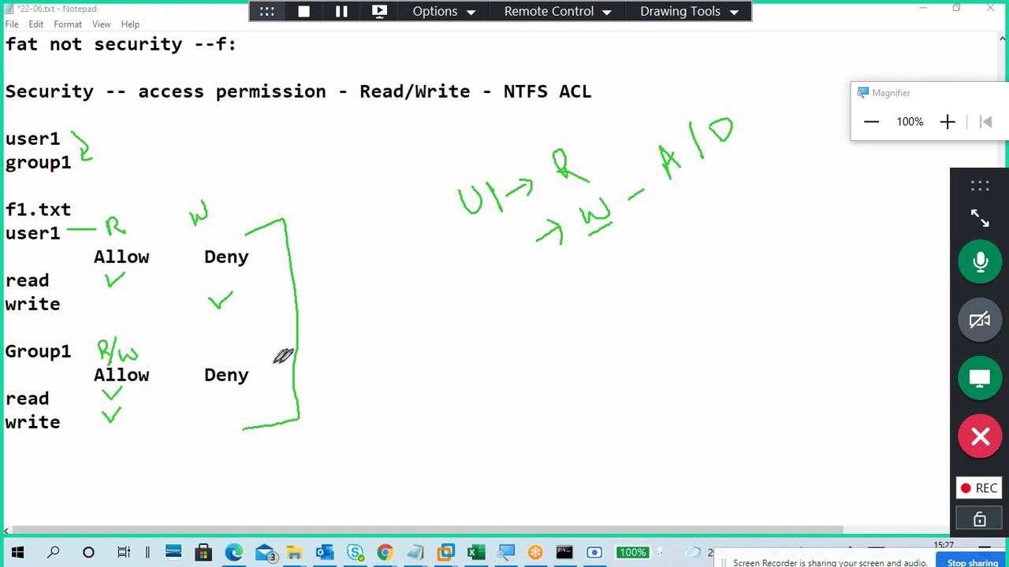
{"action": "left_click_drag", "start_coordinate": [471, 233], "coordinate": [586, 182]}
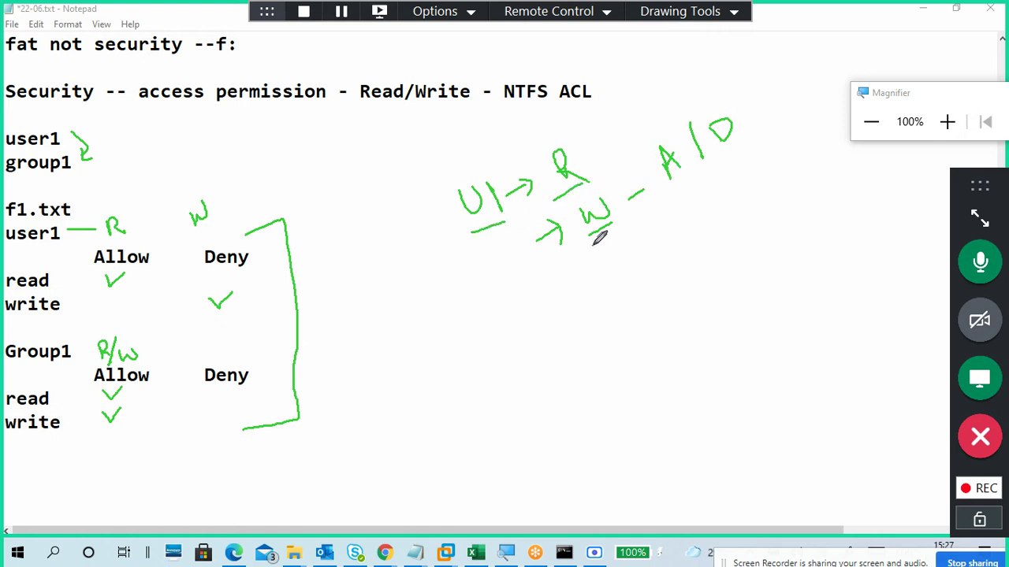
{"action": "left_click_drag", "start_coordinate": [593, 244], "coordinate": [628, 224]}
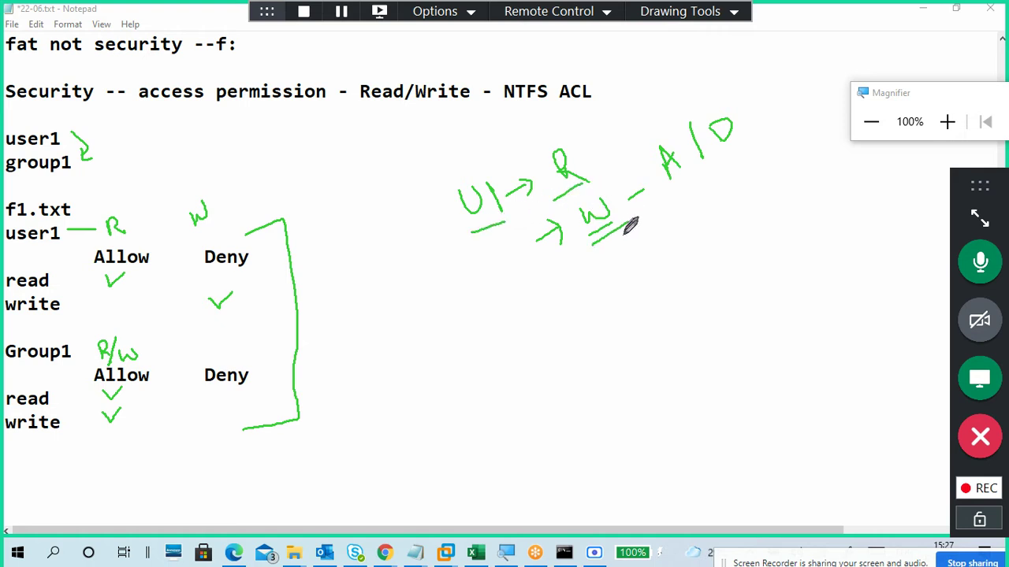
Step: Expand the participants panel, write an underlined no/yes below the sketch, and underline the Deny tick
{"action": "left_click", "coordinate": [979, 218]}
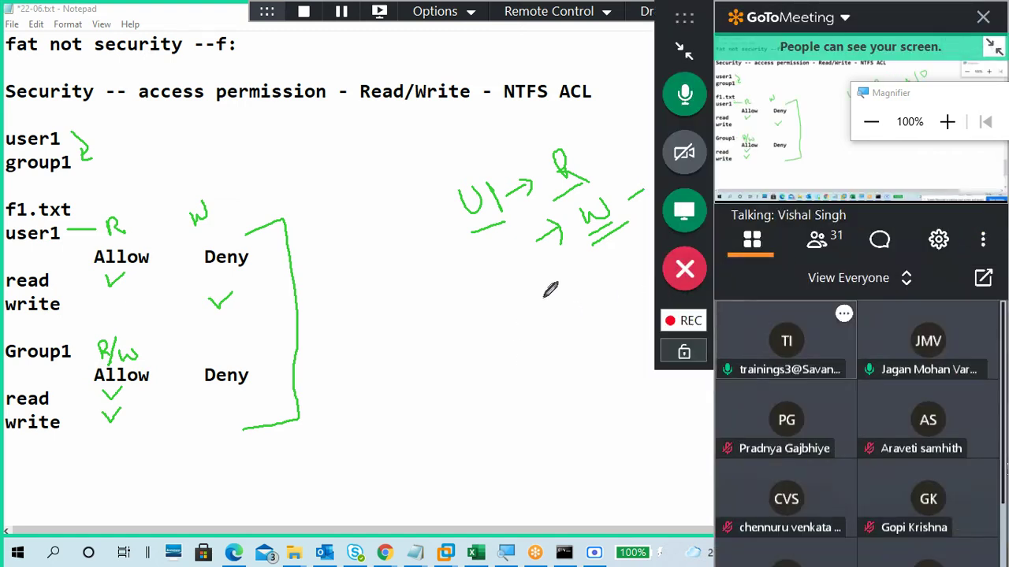
{"action": "mouse_move", "coordinate": [536, 318]}
{"action": "left_mouse_down"}
{"action": "mouse_move", "coordinate": [543, 296]}
{"action": "mouse_move", "coordinate": [575, 309]}
{"action": "left_mouse_up"}
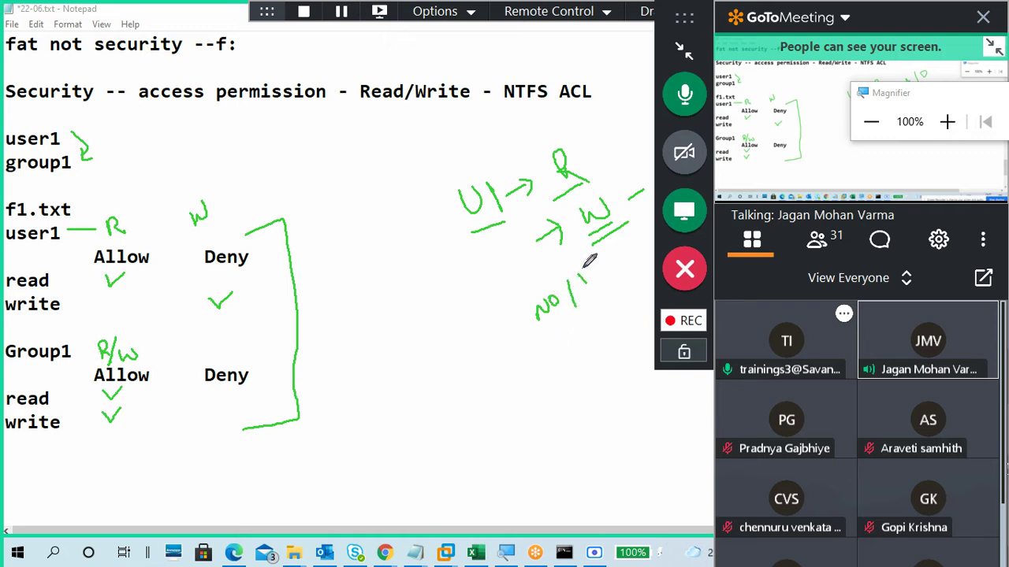
{"action": "mouse_move", "coordinate": [588, 263]}
{"action": "left_mouse_down"}
{"action": "mouse_move", "coordinate": [593, 298]}
{"action": "mouse_move", "coordinate": [596, 267]}
{"action": "mouse_move", "coordinate": [593, 294]}
{"action": "mouse_move", "coordinate": [613, 290]}
{"action": "left_mouse_up"}
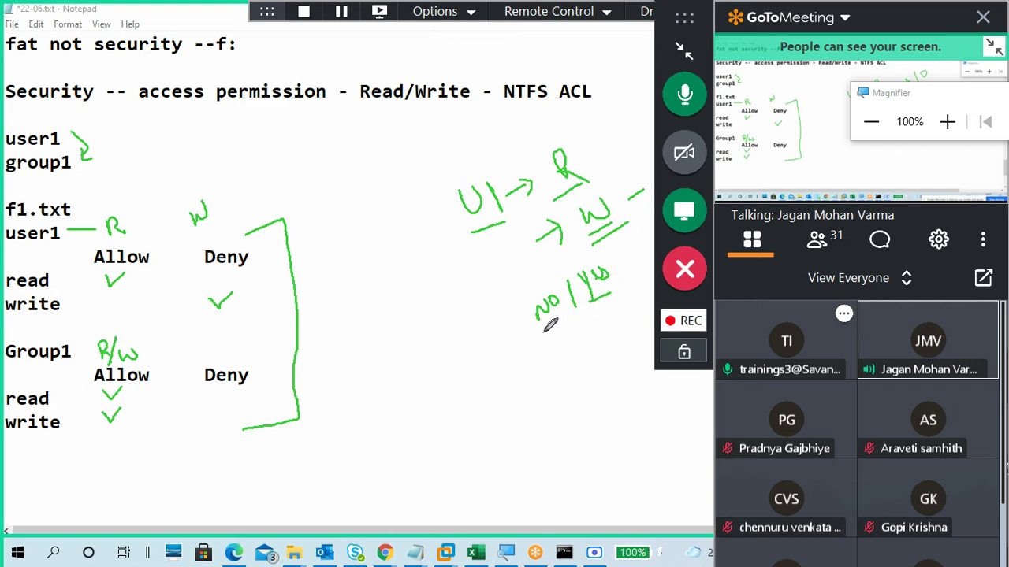
{"action": "left_click_drag", "start_coordinate": [543, 332], "coordinate": [561, 321]}
{"action": "left_click_drag", "start_coordinate": [210, 315], "coordinate": [223, 315]}
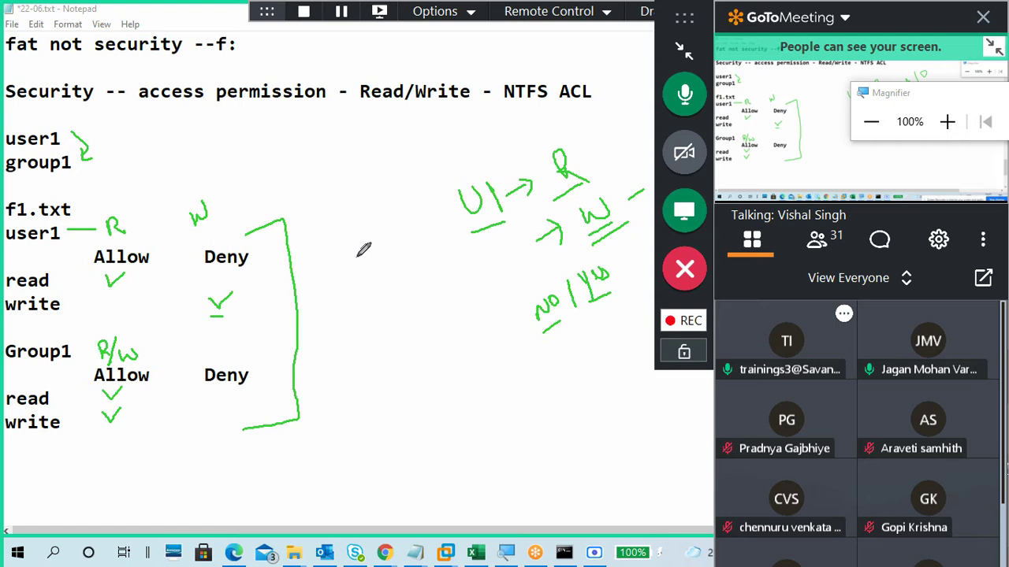
Step: Write an underlined W beside the bracket, line under user1's write row, and underline Group1's write tick
{"action": "mouse_move", "coordinate": [356, 263]}
{"action": "left_mouse_down"}
{"action": "mouse_move", "coordinate": [364, 275]}
{"action": "mouse_move", "coordinate": [377, 267]}
{"action": "left_mouse_up"}
{"action": "left_click_drag", "start_coordinate": [350, 299], "coordinate": [381, 289]}
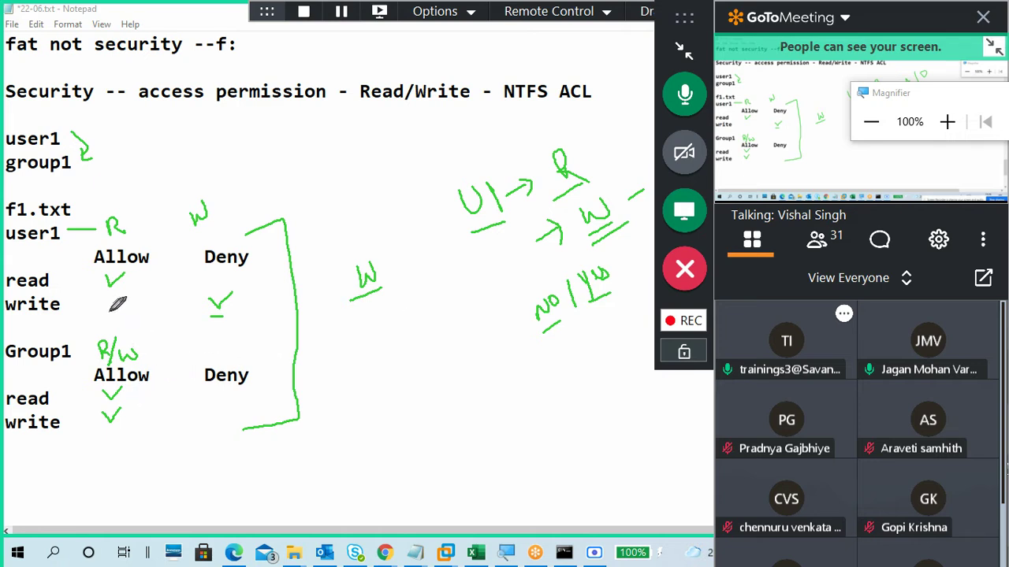
{"action": "left_click_drag", "start_coordinate": [95, 319], "coordinate": [142, 320]}
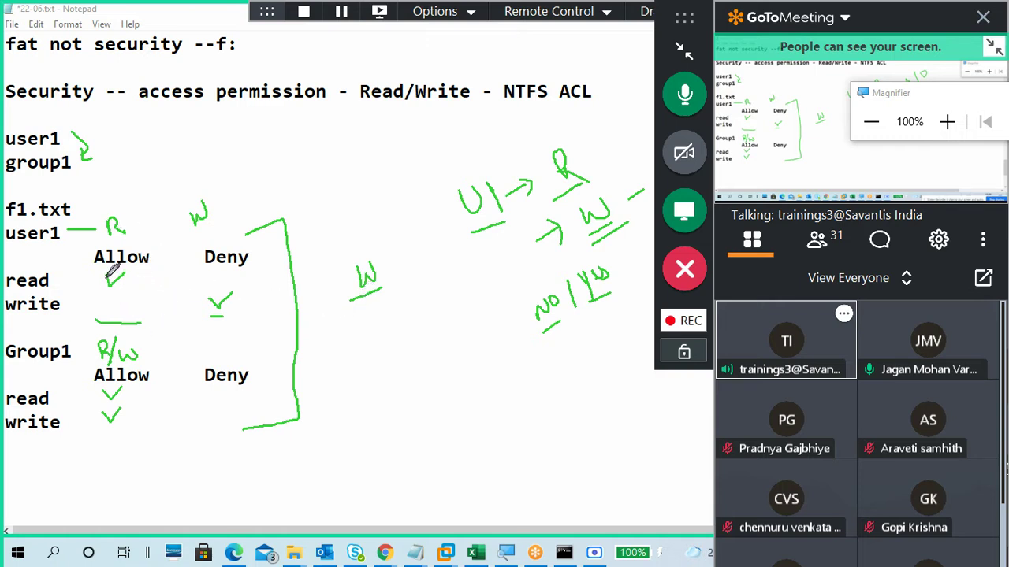
{"action": "mouse_move", "coordinate": [109, 277]}
{"action": "left_mouse_down"}
{"action": "mouse_move", "coordinate": [116, 286]}
{"action": "mouse_move", "coordinate": [134, 272]}
{"action": "left_mouse_up"}
{"action": "left_click_drag", "start_coordinate": [100, 432], "coordinate": [120, 427]}
Step: Add a circled, underlined w below, hide the meeting panel and dock its controls at the right
{"action": "mouse_move", "coordinate": [382, 354]}
{"action": "left_mouse_down"}
{"action": "mouse_move", "coordinate": [394, 372]}
{"action": "mouse_move", "coordinate": [402, 353]}
{"action": "left_mouse_up"}
{"action": "left_click_drag", "start_coordinate": [380, 388], "coordinate": [407, 377]}
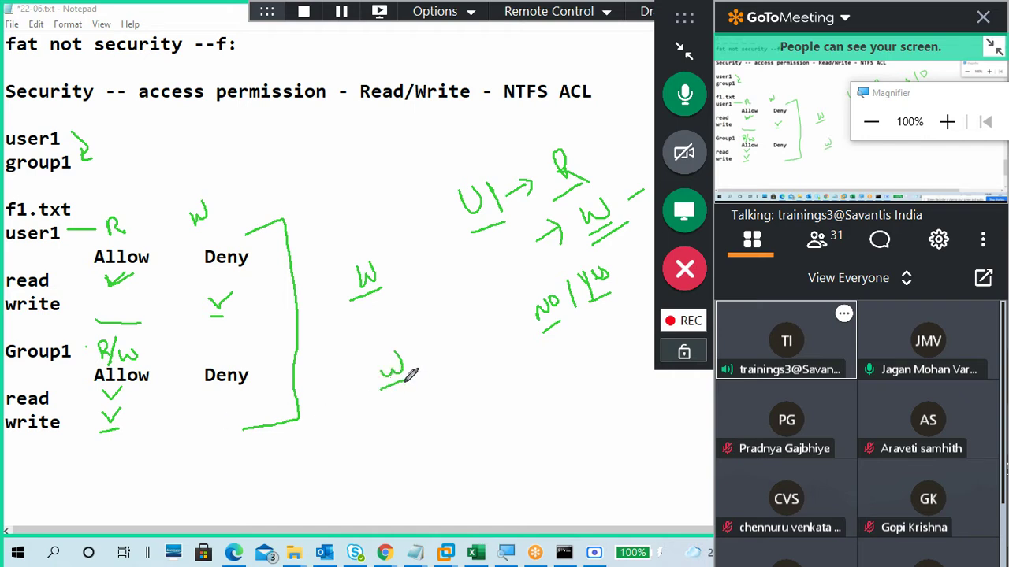
{"action": "left_click", "coordinate": [683, 49]}
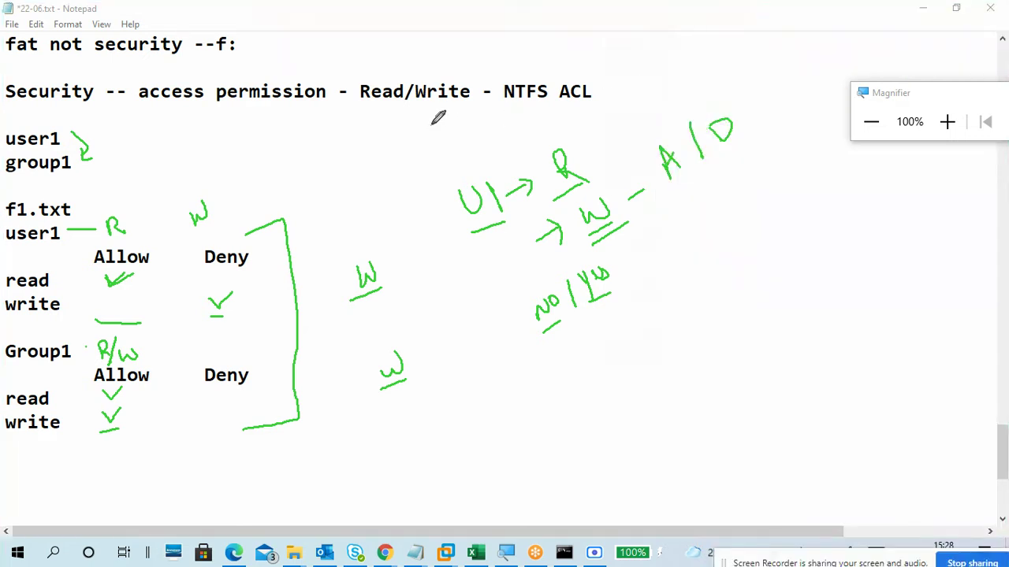
{"action": "mouse_move", "coordinate": [367, 354]}
{"action": "left_mouse_down"}
{"action": "mouse_move", "coordinate": [414, 335]}
{"action": "mouse_move", "coordinate": [354, 344]}
{"action": "left_mouse_up"}
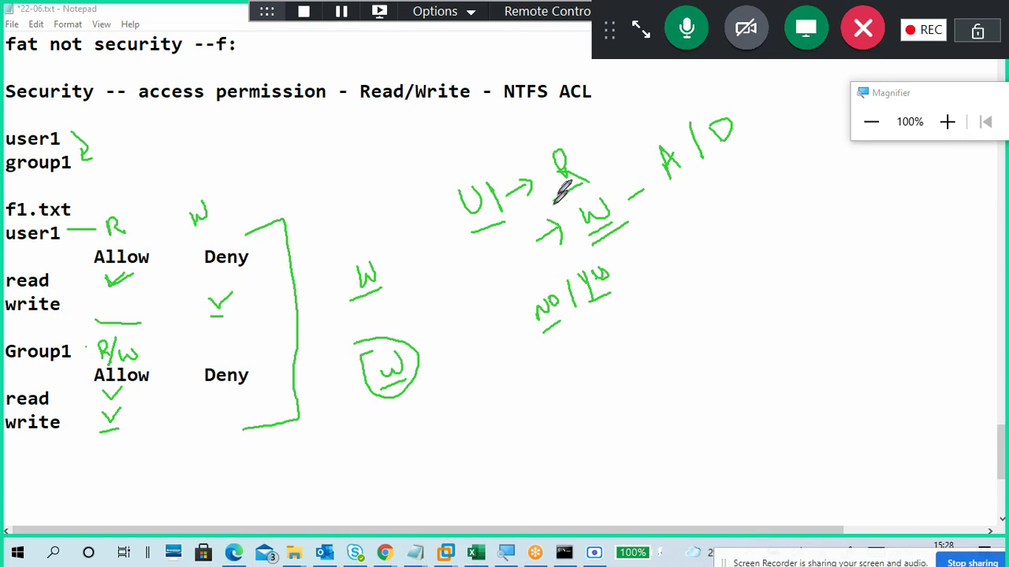
{"action": "mouse_move", "coordinate": [617, 52]}
{"action": "left_mouse_down"}
{"action": "mouse_move", "coordinate": [727, 171]}
{"action": "mouse_move", "coordinate": [896, 198]}
{"action": "left_mouse_up"}
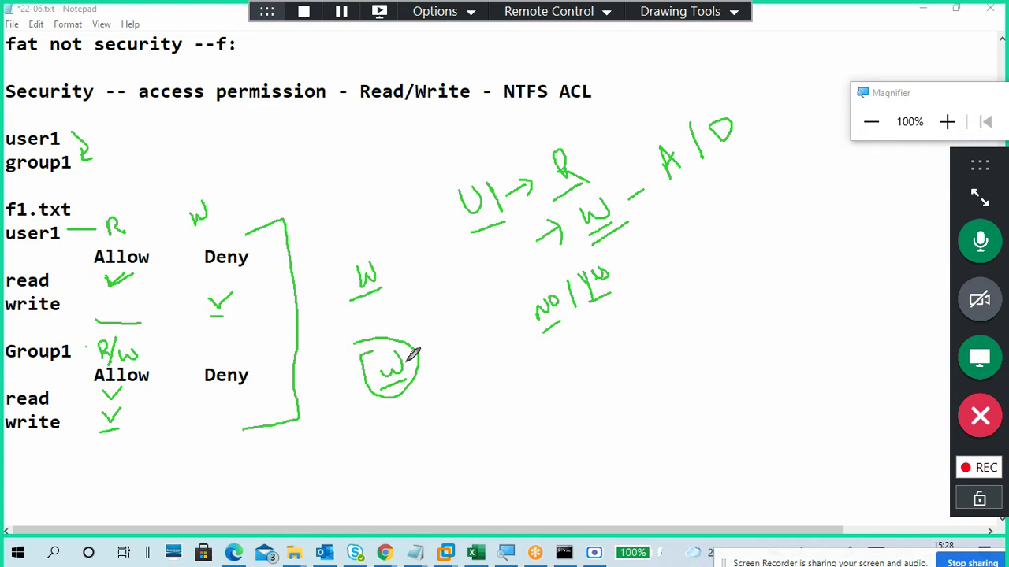
Step: Erase old drawings, then tick Allow for user1 read and Group1 read/write, and Deny for user1 write
{"action": "left_click", "coordinate": [693, 18]}
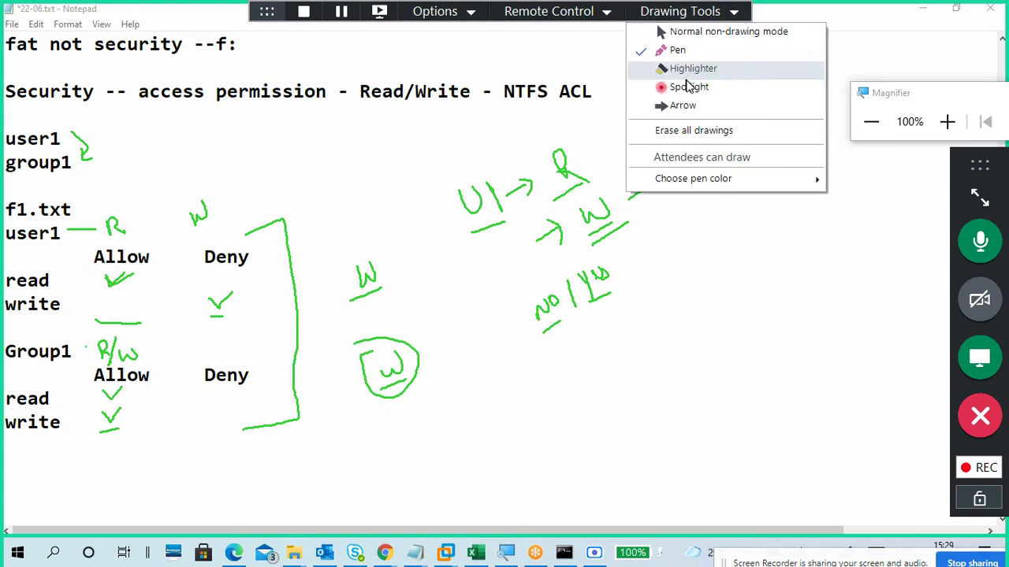
{"action": "left_click", "coordinate": [684, 139]}
{"action": "left_click", "coordinate": [701, 11]}
{"action": "left_click", "coordinate": [705, 48]}
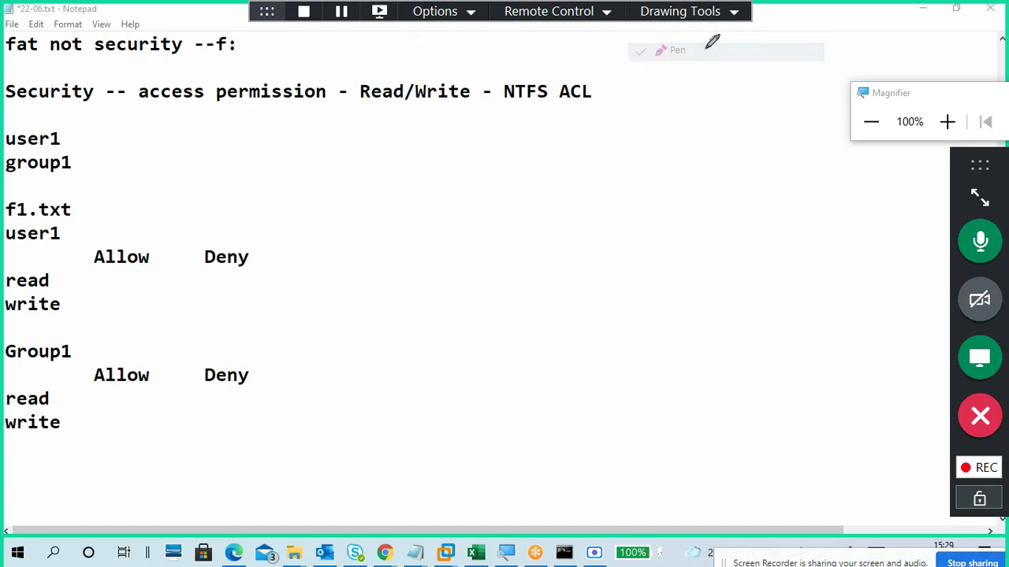
{"action": "left_click_drag", "start_coordinate": [103, 278], "coordinate": [113, 284]}
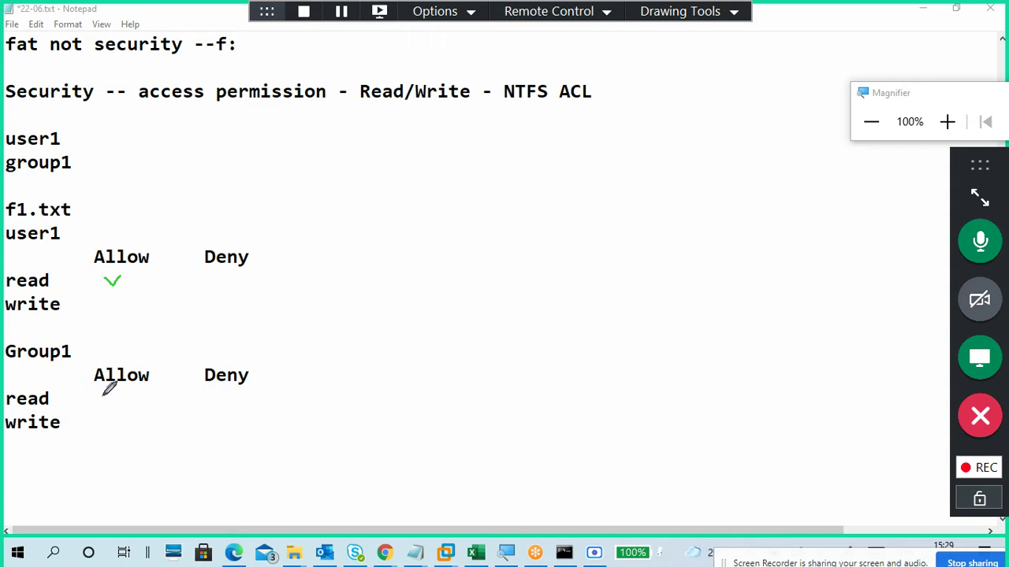
{"action": "mouse_move", "coordinate": [103, 392]}
{"action": "left_mouse_down"}
{"action": "mouse_move", "coordinate": [107, 399]}
{"action": "mouse_move", "coordinate": [117, 381]}
{"action": "left_mouse_up"}
{"action": "mouse_move", "coordinate": [102, 416]}
{"action": "left_mouse_down"}
{"action": "mouse_move", "coordinate": [108, 424]}
{"action": "mouse_move", "coordinate": [116, 407]}
{"action": "left_mouse_up"}
{"action": "mouse_move", "coordinate": [217, 294]}
{"action": "left_mouse_down"}
{"action": "mouse_move", "coordinate": [223, 305]}
{"action": "mouse_move", "coordinate": [245, 280]}
{"action": "left_mouse_up"}
Step: Write U1 → R with a crossed-out W, circle user1's Deny write tick, then erase all drawings
{"action": "mouse_move", "coordinate": [412, 195]}
{"action": "left_mouse_down"}
{"action": "mouse_move", "coordinate": [424, 205]}
{"action": "mouse_move", "coordinate": [428, 195]}
{"action": "left_mouse_up"}
{"action": "mouse_move", "coordinate": [431, 191]}
{"action": "left_mouse_down"}
{"action": "mouse_move", "coordinate": [431, 199]}
{"action": "mouse_move", "coordinate": [459, 190]}
{"action": "left_mouse_up"}
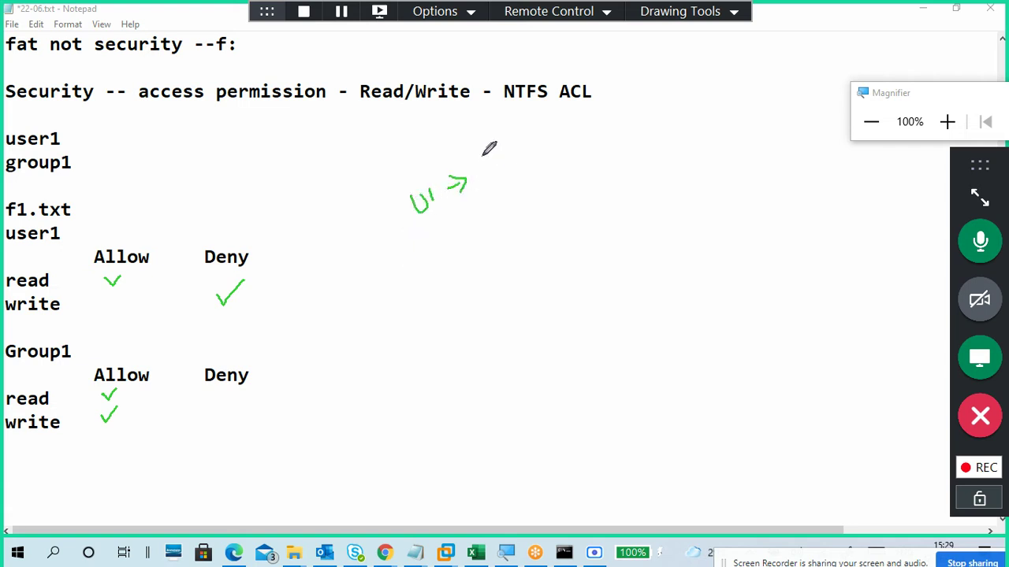
{"action": "mouse_move", "coordinate": [483, 148]}
{"action": "left_mouse_down"}
{"action": "mouse_move", "coordinate": [484, 169]}
{"action": "mouse_move", "coordinate": [507, 167]}
{"action": "left_mouse_up"}
{"action": "left_click_drag", "start_coordinate": [520, 129], "coordinate": [529, 185]}
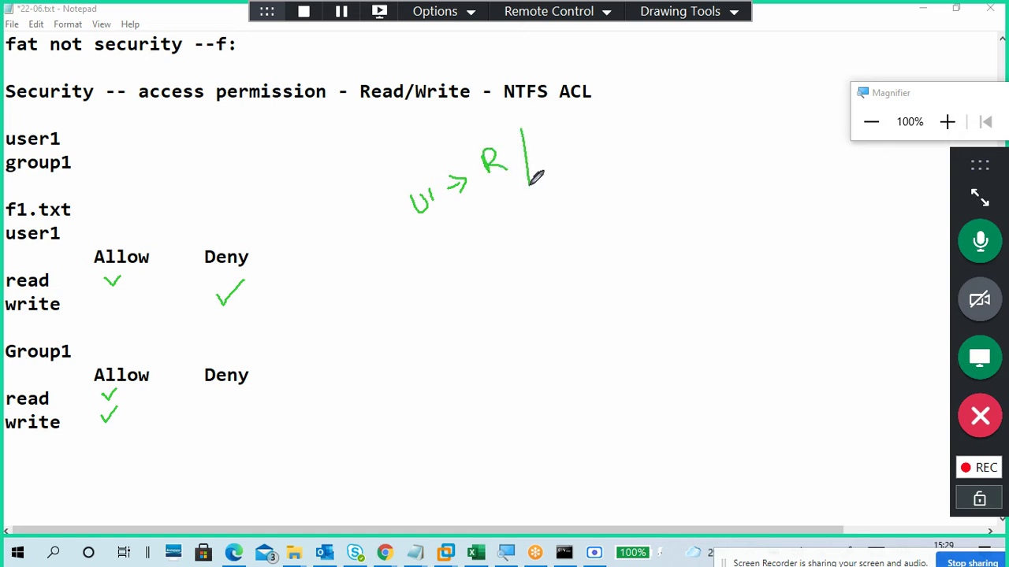
{"action": "mouse_move", "coordinate": [544, 138]}
{"action": "left_mouse_down"}
{"action": "mouse_move", "coordinate": [576, 122]}
{"action": "mouse_move", "coordinate": [554, 164]}
{"action": "mouse_move", "coordinate": [576, 126]}
{"action": "left_mouse_up"}
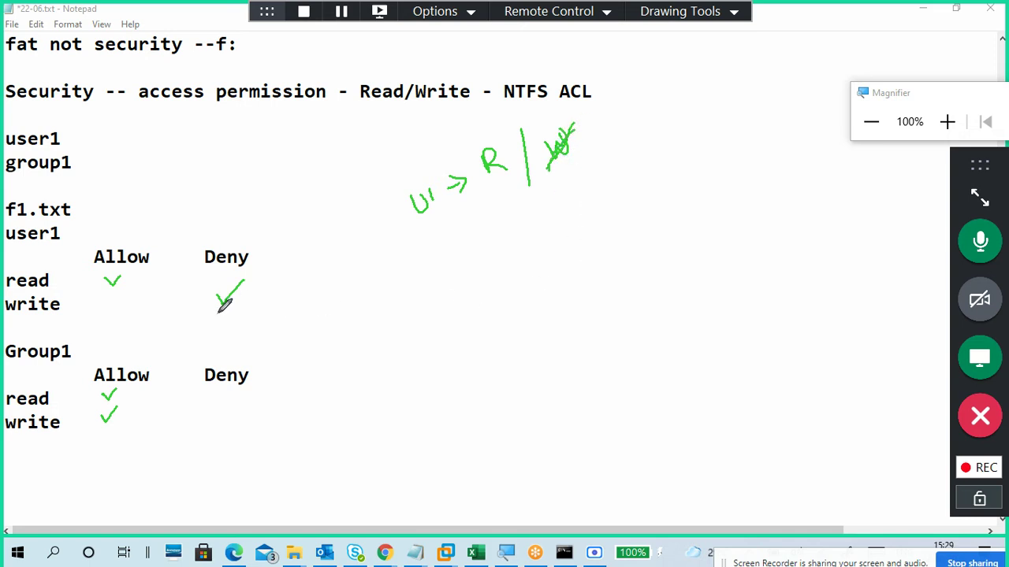
{"action": "left_click_drag", "start_coordinate": [218, 313], "coordinate": [238, 310]}
{"action": "left_click_drag", "start_coordinate": [204, 295], "coordinate": [227, 302]}
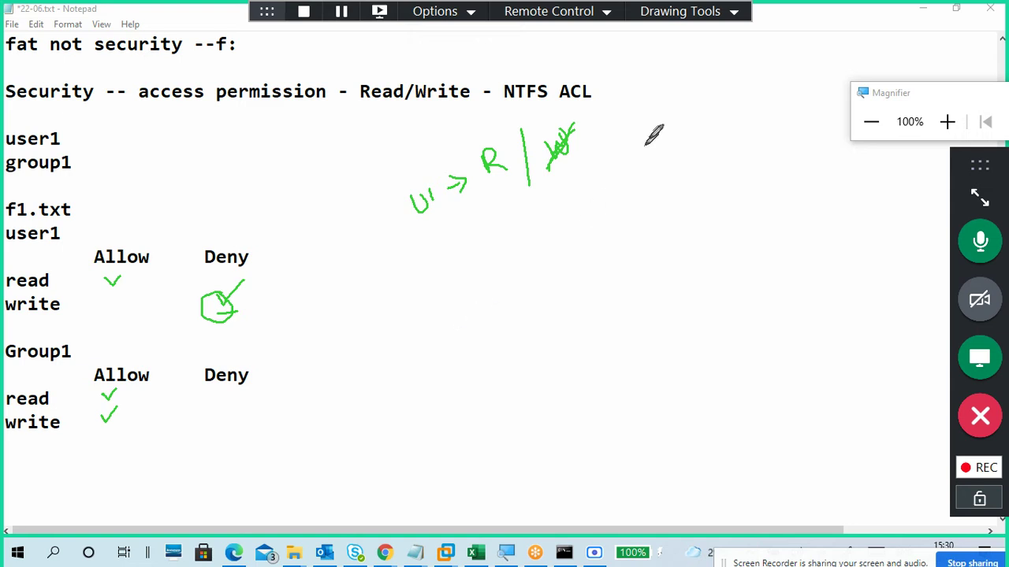
{"action": "left_click", "coordinate": [713, 16]}
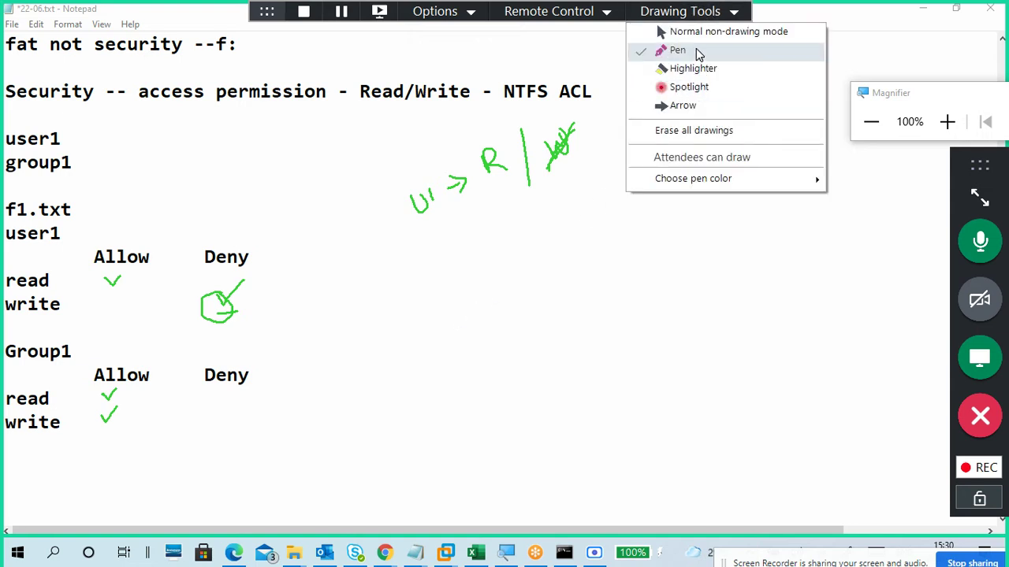
{"action": "left_click", "coordinate": [694, 130]}
Step: Tick Allow for user1 read/write and Group1 read, and Deny for Group1 write
{"action": "left_click", "coordinate": [698, 15]}
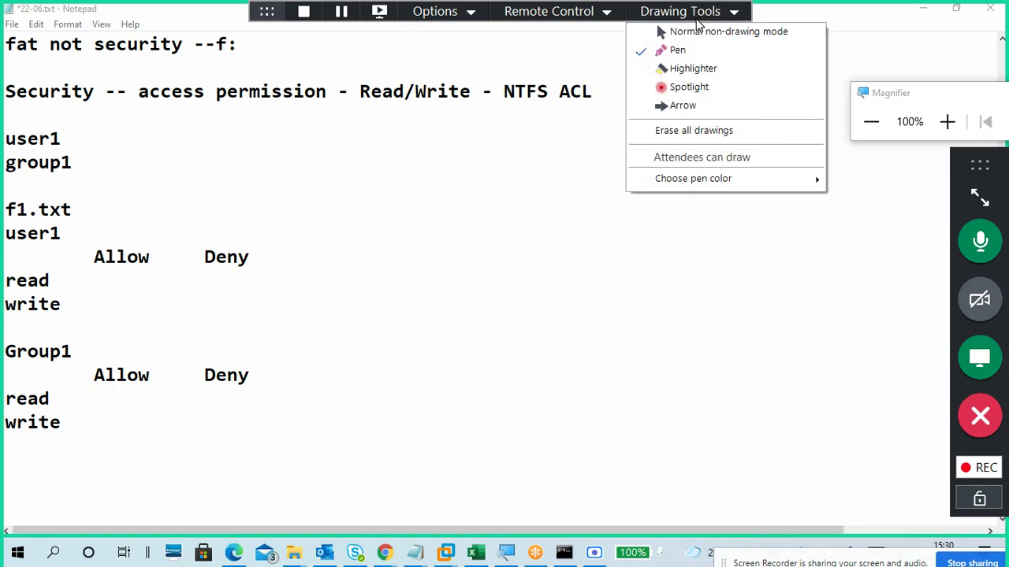
{"action": "left_click", "coordinate": [322, 326]}
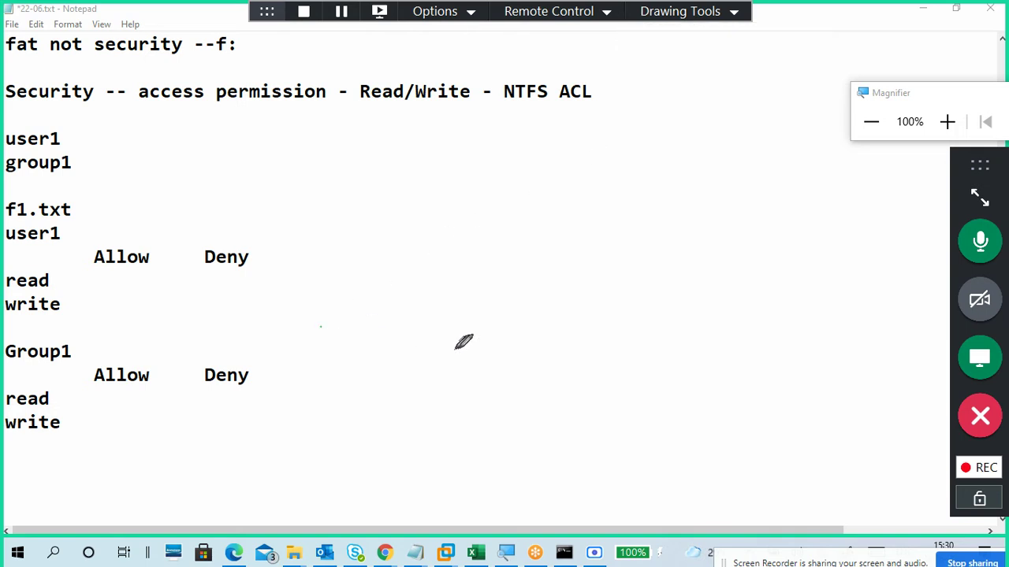
{"action": "mouse_move", "coordinate": [102, 276]}
{"action": "left_mouse_down"}
{"action": "mouse_move", "coordinate": [124, 271]}
{"action": "mouse_move", "coordinate": [128, 288]}
{"action": "left_mouse_up"}
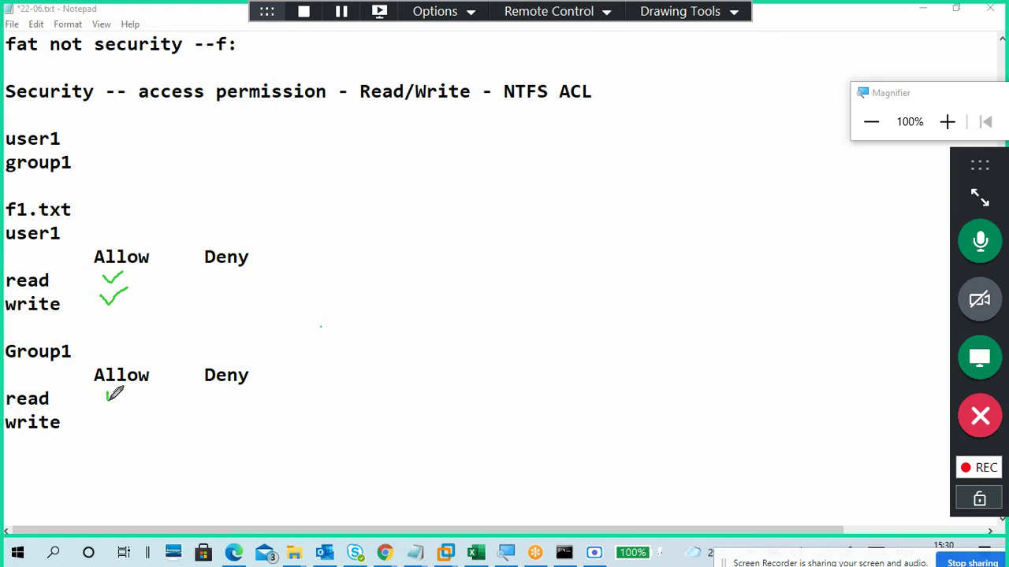
{"action": "left_click_drag", "start_coordinate": [106, 394], "coordinate": [126, 388]}
{"action": "left_click_drag", "start_coordinate": [214, 409], "coordinate": [239, 404]}
Step: Write U1 → R → W ✗ beside the tables and circle Group1's Deny write tick
{"action": "mouse_move", "coordinate": [421, 232]}
{"action": "left_mouse_down"}
{"action": "mouse_move", "coordinate": [440, 228]}
{"action": "mouse_move", "coordinate": [455, 249]}
{"action": "mouse_move", "coordinate": [500, 220]}
{"action": "mouse_move", "coordinate": [491, 228]}
{"action": "left_mouse_up"}
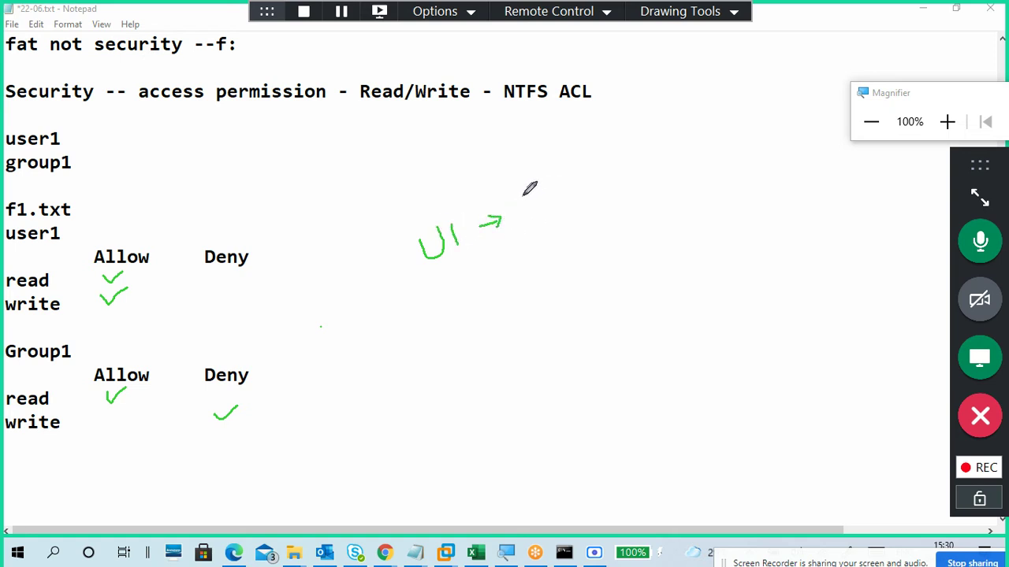
{"action": "mouse_move", "coordinate": [524, 194]}
{"action": "left_mouse_down"}
{"action": "mouse_move", "coordinate": [526, 214]}
{"action": "mouse_move", "coordinate": [531, 203]}
{"action": "mouse_move", "coordinate": [549, 212]}
{"action": "left_mouse_up"}
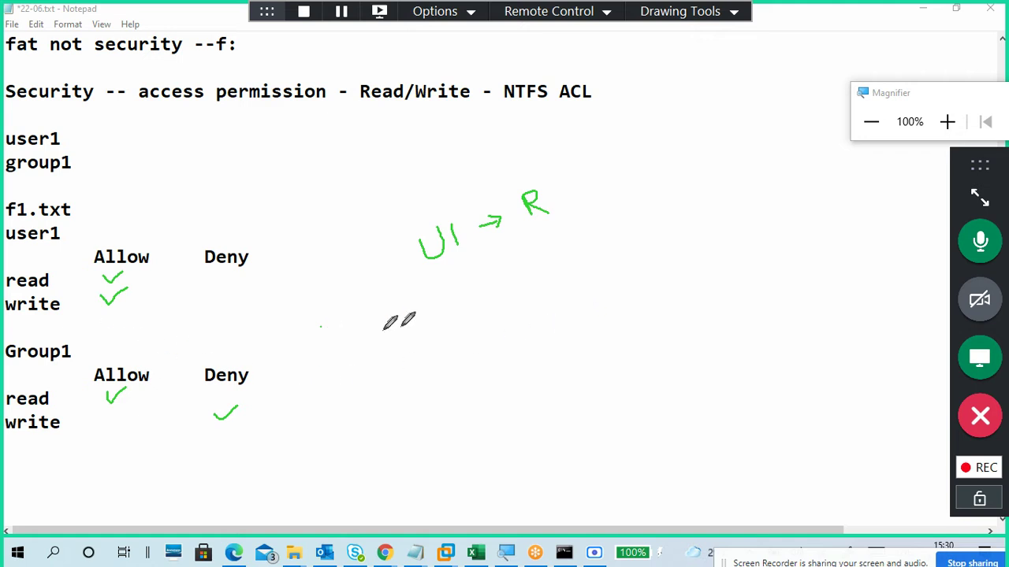
{"action": "mouse_move", "coordinate": [511, 280]}
{"action": "left_mouse_down"}
{"action": "mouse_move", "coordinate": [526, 273]}
{"action": "mouse_move", "coordinate": [531, 288]}
{"action": "left_mouse_up"}
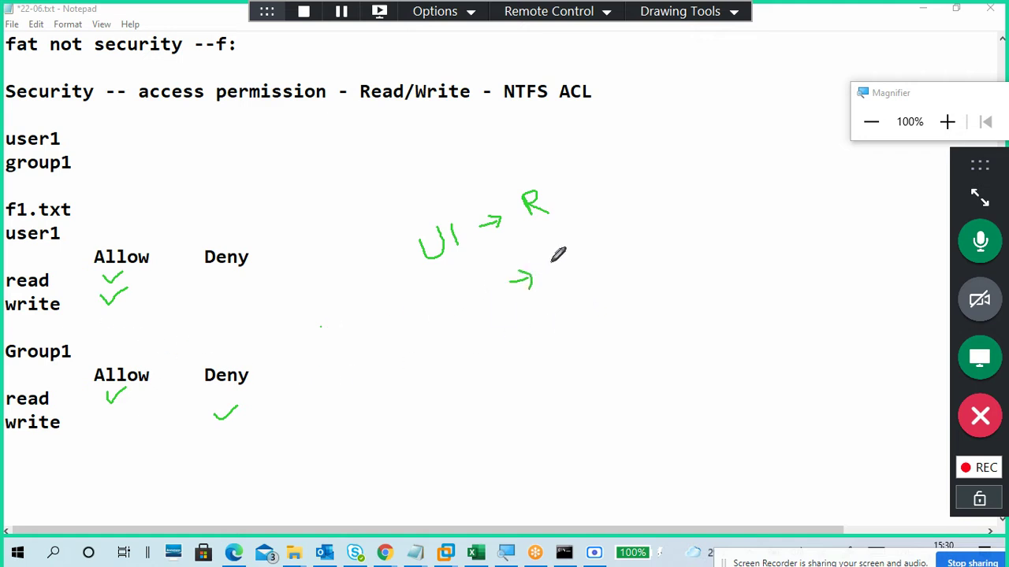
{"action": "left_click_drag", "start_coordinate": [549, 250], "coordinate": [619, 244]}
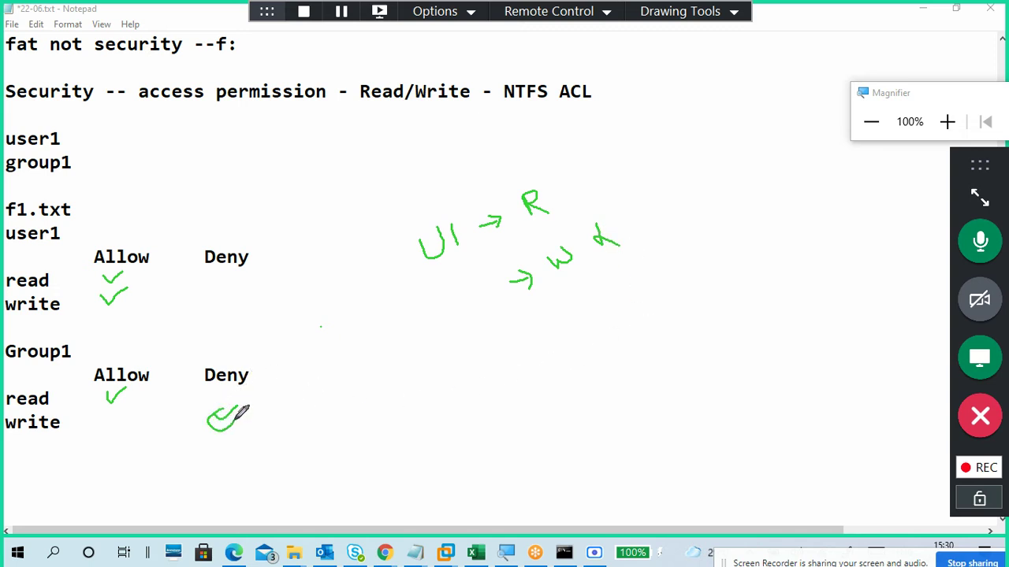
{"action": "mouse_move", "coordinate": [232, 412]}
{"action": "left_mouse_down"}
{"action": "mouse_move", "coordinate": [220, 396]}
{"action": "mouse_move", "coordinate": [221, 412]}
{"action": "left_mouse_up"}
Step: Erase all drawings and return to Normal non-drawing mode
{"action": "left_click", "coordinate": [716, 15]}
{"action": "left_click", "coordinate": [740, 132]}
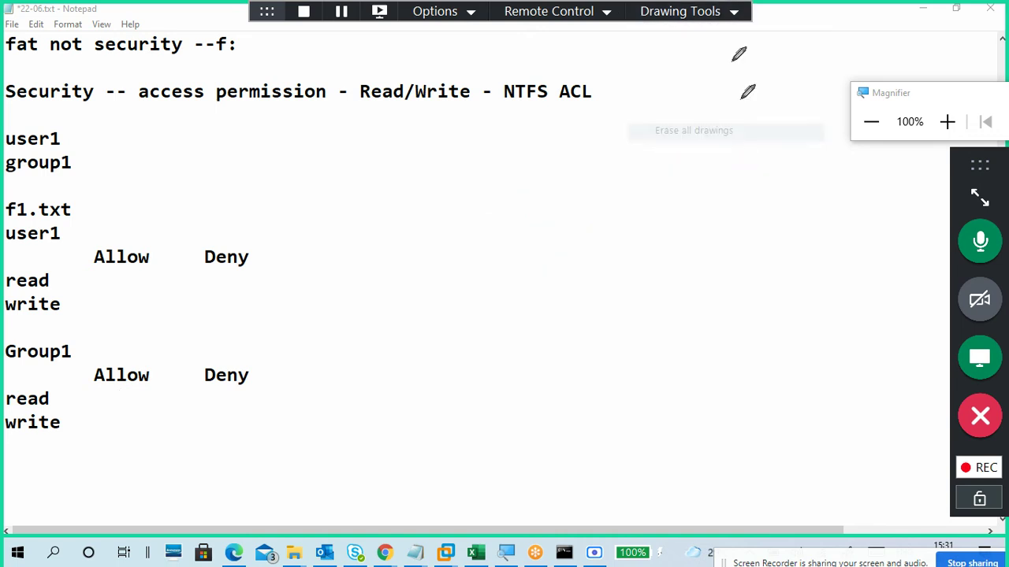
{"action": "left_click", "coordinate": [716, 19]}
{"action": "left_click", "coordinate": [725, 33]}
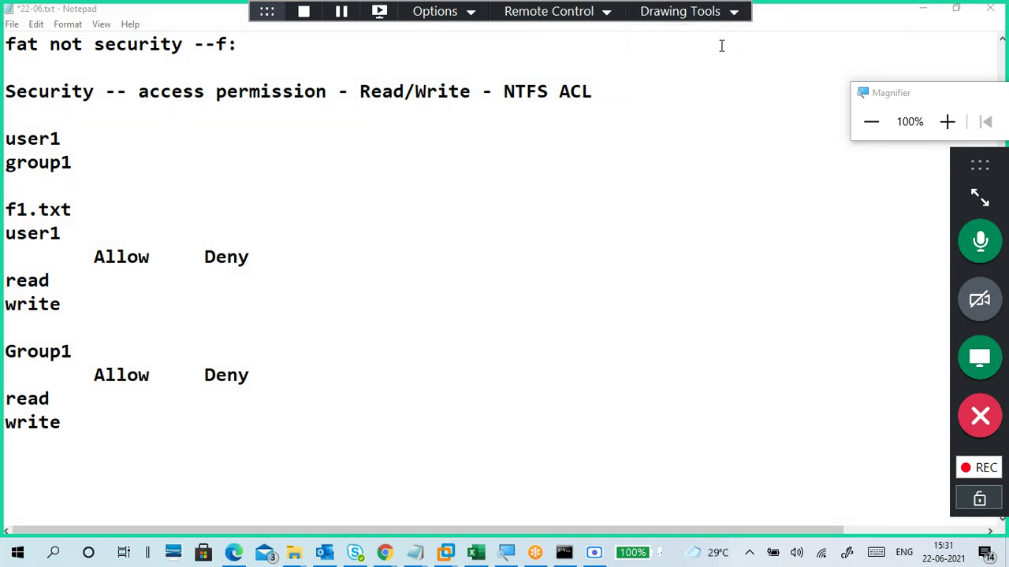
Step: Type a dashed separator row below Group1's write line, then minimize Notepad
{"action": "left_click", "coordinate": [284, 395]}
{"action": "scroll", "coordinate": [256, 412], "scroll_direction": "down", "scroll_amount": 2}
{"action": "left_click", "coordinate": [142, 305]}
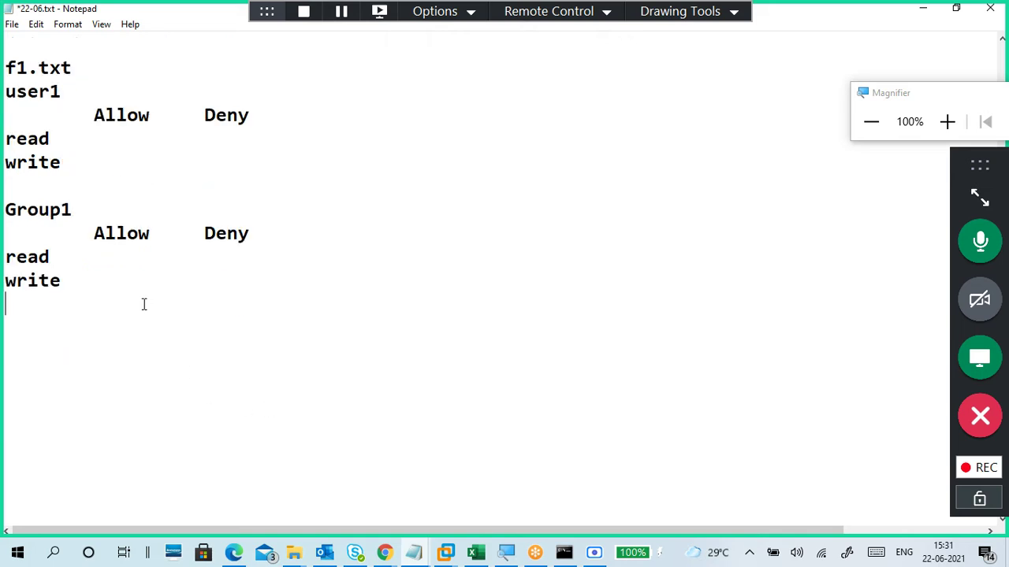
{"action": "type", "text": "---------------------------------------"}
{"action": "key", "text": "BackSpace"}
{"action": "key", "text": "BackSpace"}
{"action": "key", "text": "BackSpace"}
{"action": "key", "text": "BackSpace"}
{"action": "key", "text": "BackSpace"}
{"action": "key", "text": "BackSpace"}
{"action": "key", "text": "BackSpace"}
{"action": "key", "text": "BackSpace"}
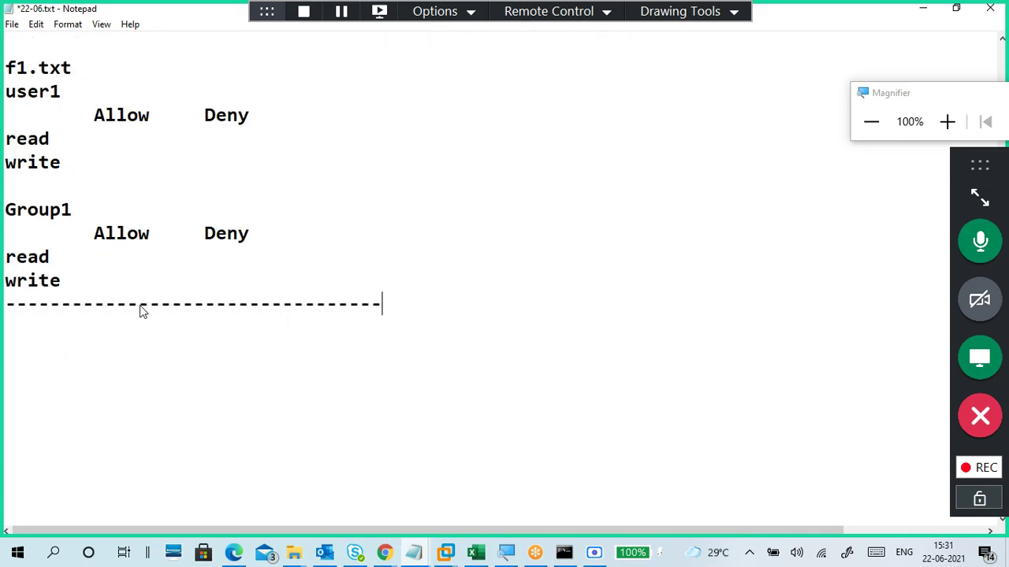
{"action": "key", "text": "BackSpace"}
{"action": "scroll", "coordinate": [239, 268], "scroll_direction": "up", "scroll_amount": 2}
{"action": "left_click", "coordinate": [923, 9]}
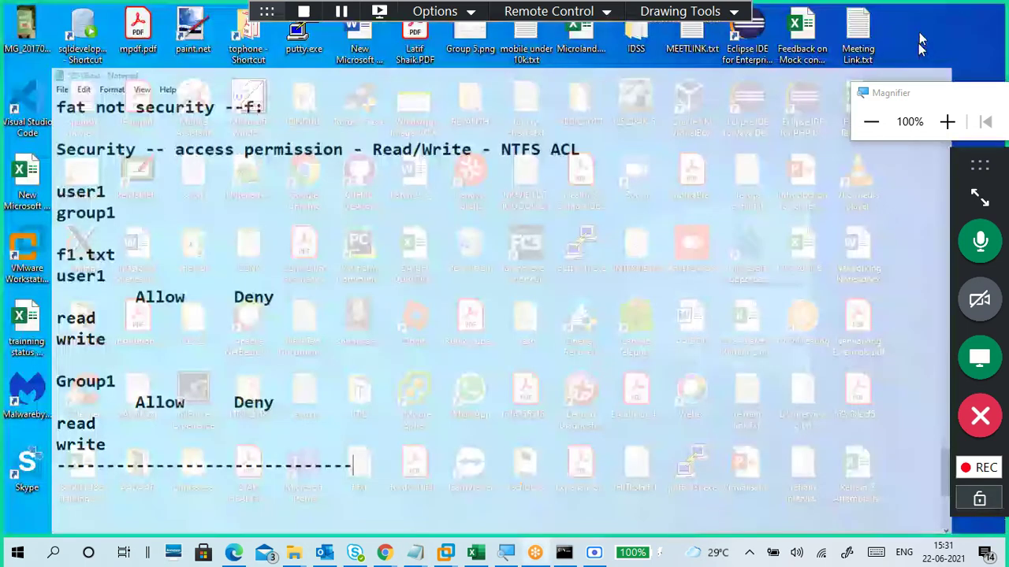
Step: Bring the CTS5-WIN-C1 virtual machine forward and dismiss its Windows 10 lock screen
{"action": "mouse_move", "coordinate": [446, 552]}
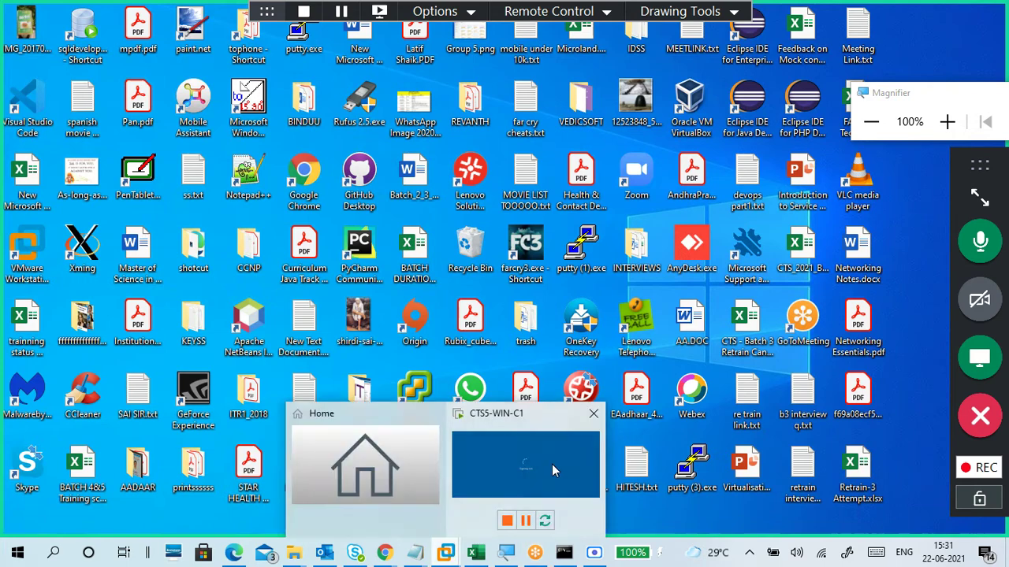
{"action": "left_click", "coordinate": [552, 464]}
{"action": "left_click", "coordinate": [491, 293]}
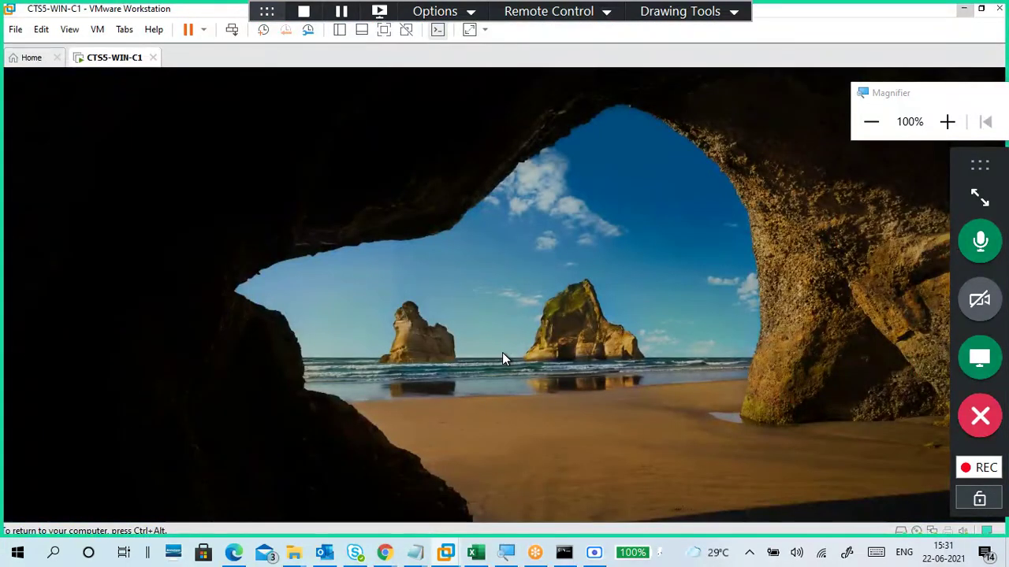
{"action": "left_click", "coordinate": [501, 353]}
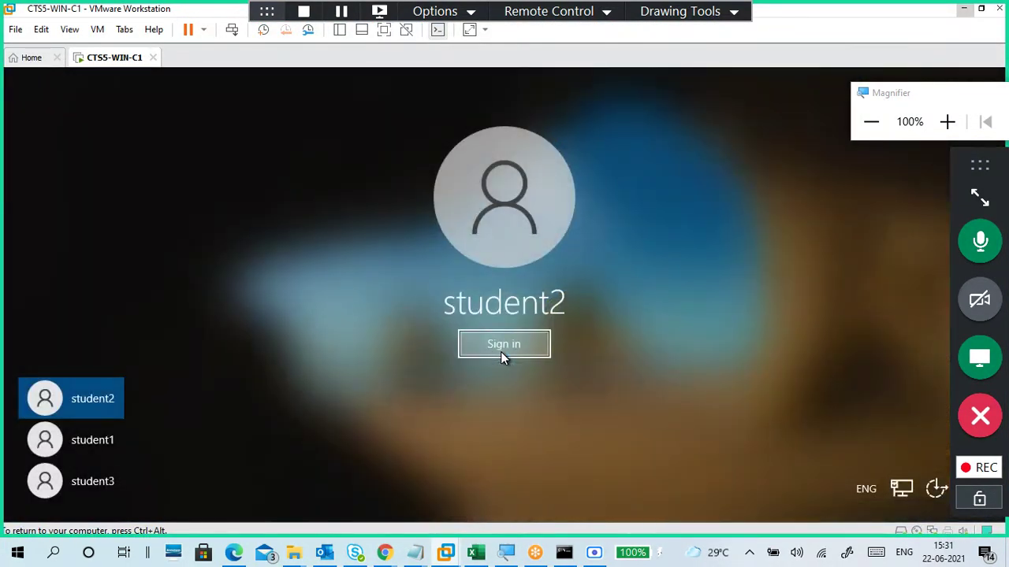
Step: Sign in with the other student account by entering its password
{"action": "left_click", "coordinate": [99, 445]}
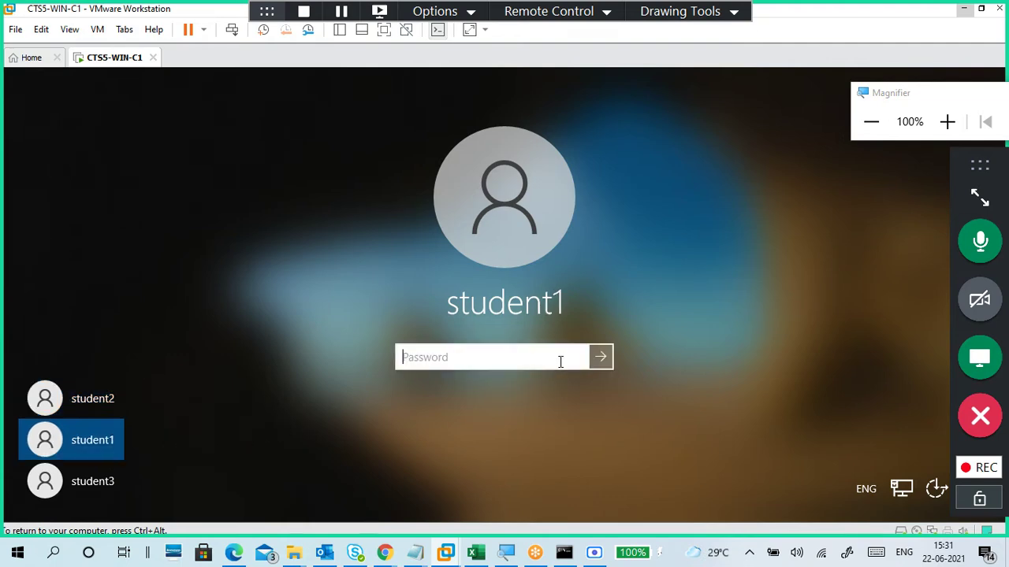
{"action": "type", "text": "•••••••••"}
{"action": "key", "text": "Return"}
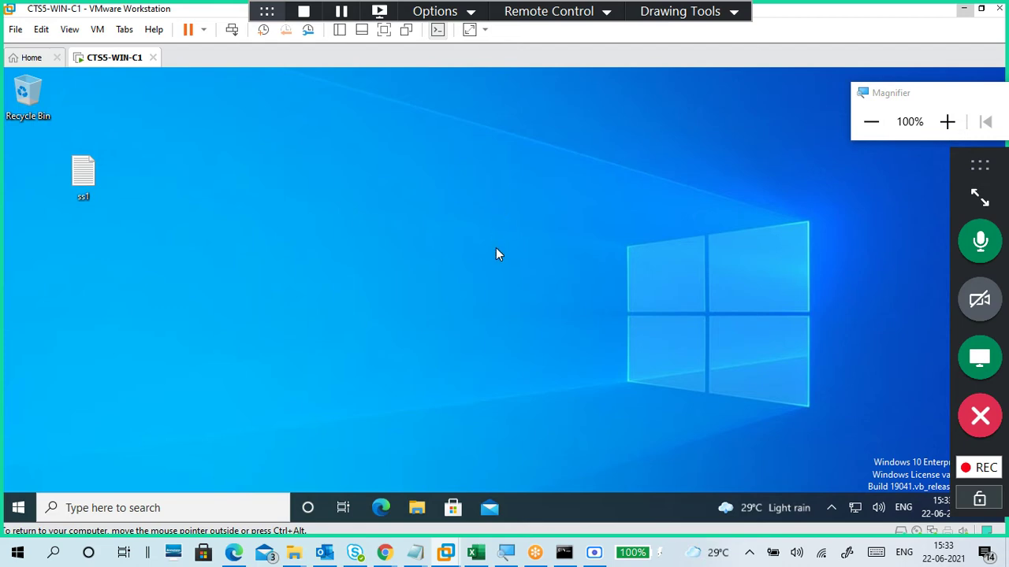
{"action": "left_click", "coordinate": [678, 12]}
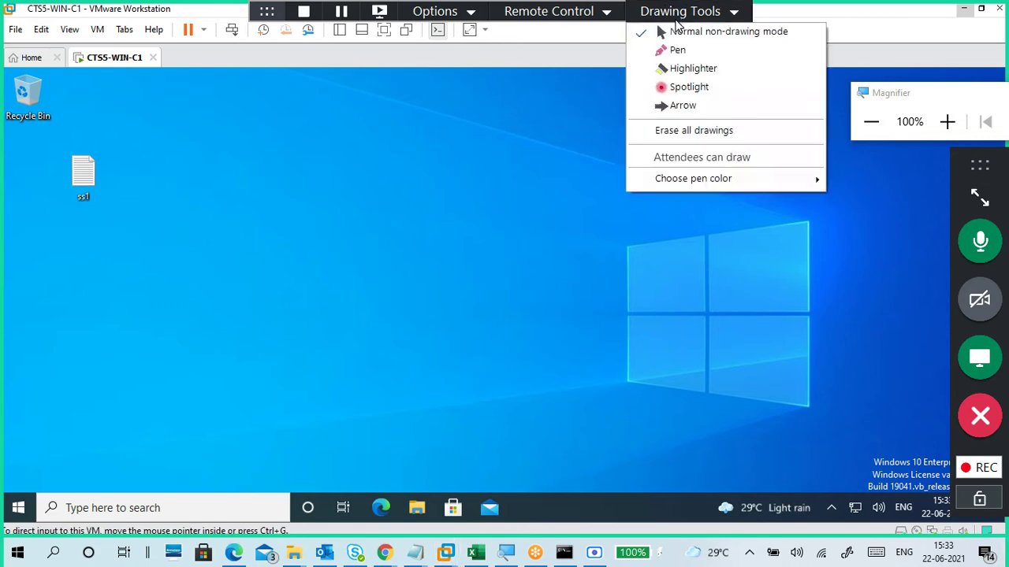
{"action": "left_click", "coordinate": [676, 50]}
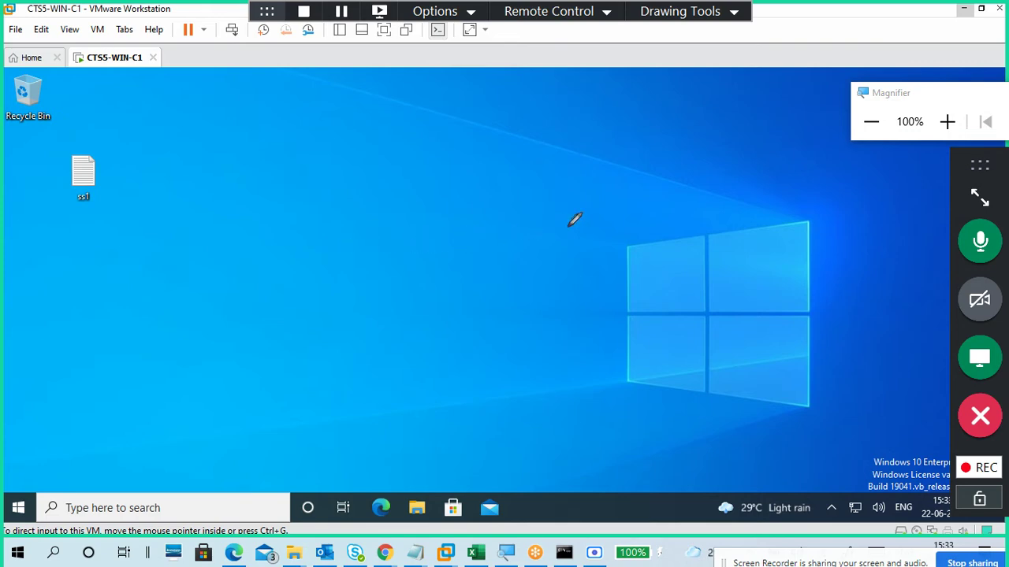
{"action": "mouse_move", "coordinate": [551, 178]}
{"action": "left_mouse_down"}
{"action": "mouse_move", "coordinate": [593, 273]}
{"action": "mouse_move", "coordinate": [696, 151]}
{"action": "mouse_move", "coordinate": [550, 178]}
{"action": "mouse_move", "coordinate": [593, 222]}
{"action": "mouse_move", "coordinate": [600, 207]}
{"action": "mouse_move", "coordinate": [627, 211]}
{"action": "mouse_move", "coordinate": [639, 197]}
{"action": "left_mouse_up"}
{"action": "mouse_move", "coordinate": [651, 186]}
{"action": "left_mouse_down"}
{"action": "mouse_move", "coordinate": [652, 207]}
{"action": "mouse_move", "coordinate": [661, 186]}
{"action": "mouse_move", "coordinate": [686, 178]}
{"action": "mouse_move", "coordinate": [689, 167]}
{"action": "mouse_move", "coordinate": [707, 175]}
{"action": "mouse_move", "coordinate": [705, 164]}
{"action": "mouse_move", "coordinate": [736, 169]}
{"action": "mouse_move", "coordinate": [743, 186]}
{"action": "mouse_move", "coordinate": [740, 170]}
{"action": "mouse_move", "coordinate": [723, 181]}
{"action": "left_mouse_up"}
{"action": "left_click_drag", "start_coordinate": [573, 236], "coordinate": [738, 202]}
{"action": "mouse_move", "coordinate": [596, 258]}
{"action": "left_mouse_down"}
{"action": "mouse_move", "coordinate": [754, 207]}
{"action": "mouse_move", "coordinate": [745, 231]}
{"action": "left_mouse_up"}
{"action": "left_click_drag", "start_coordinate": [615, 309], "coordinate": [761, 259]}
{"action": "mouse_move", "coordinate": [736, 160]}
{"action": "left_mouse_down"}
{"action": "mouse_move", "coordinate": [769, 207]}
{"action": "mouse_move", "coordinate": [779, 259]}
{"action": "left_mouse_up"}
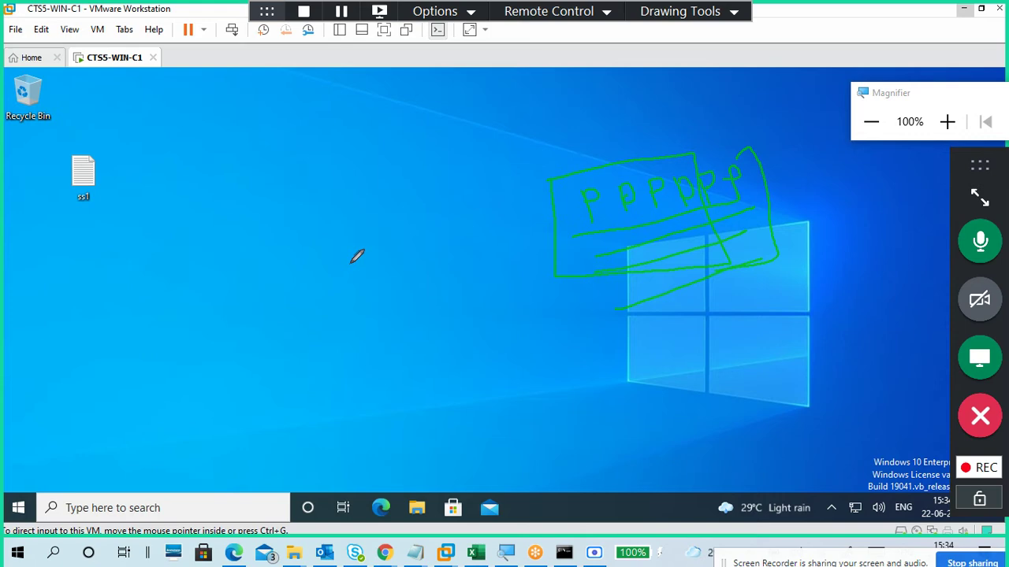
{"action": "mouse_move", "coordinate": [103, 136]}
{"action": "left_mouse_down"}
{"action": "mouse_move", "coordinate": [99, 213]}
{"action": "mouse_move", "coordinate": [115, 139]}
{"action": "left_mouse_up"}
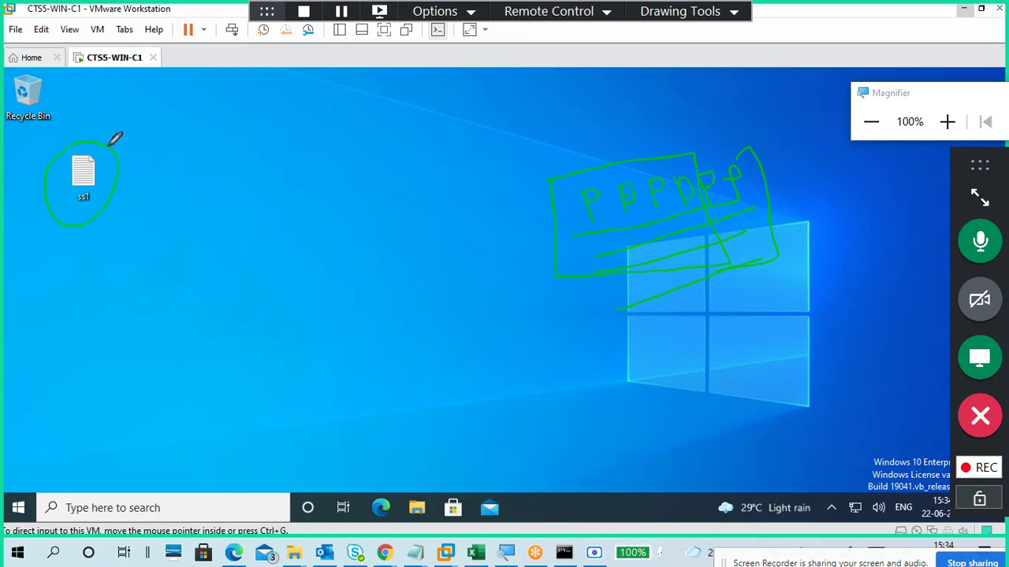
{"action": "left_click", "coordinate": [681, 14]}
{"action": "left_click", "coordinate": [698, 130]}
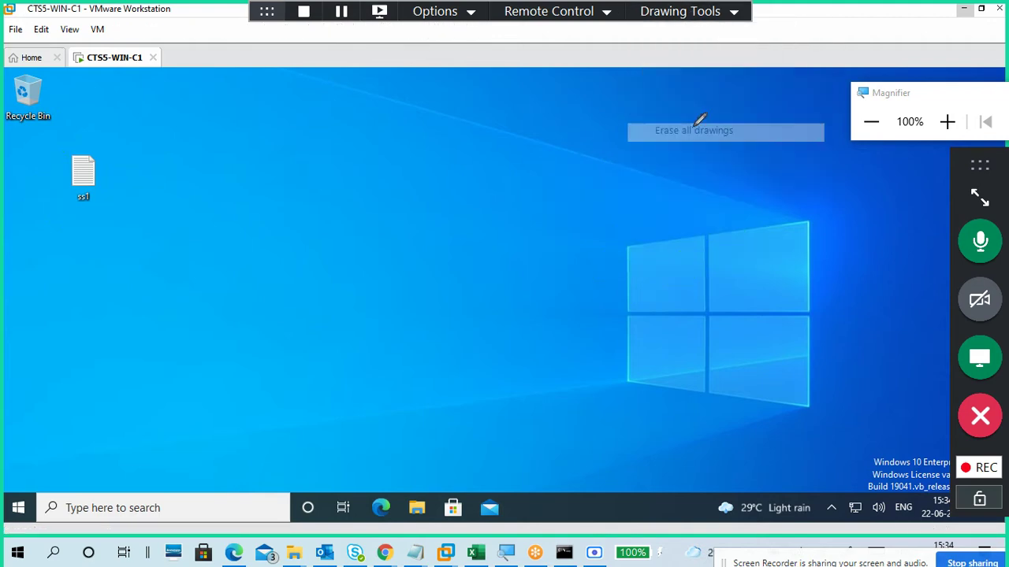
{"action": "left_click", "coordinate": [681, 14]}
{"action": "left_click", "coordinate": [657, 29]}
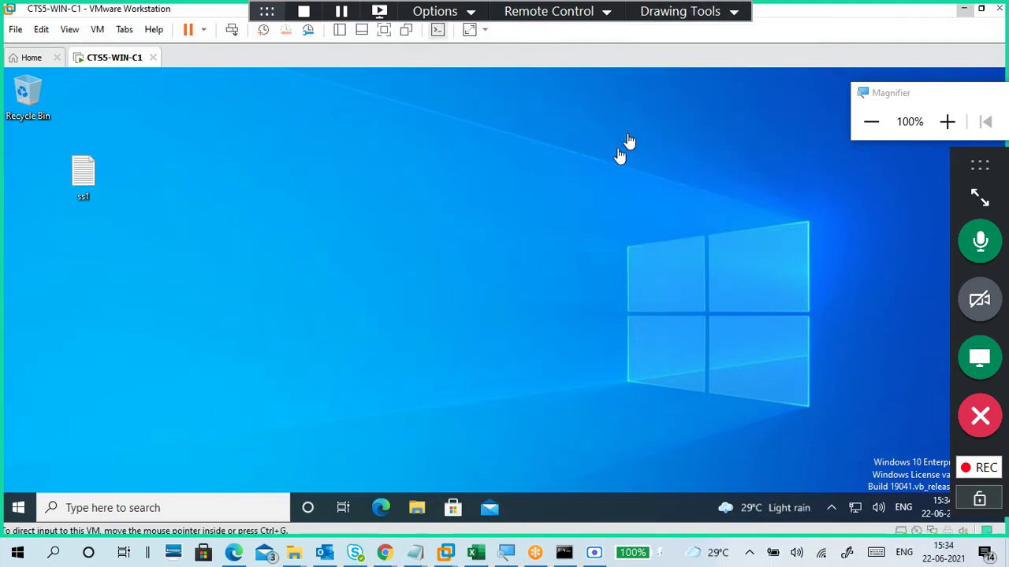
Step: Expand and collapse the GoToMeeting panel, then dock its toolbar on the right edge
{"action": "left_click", "coordinate": [979, 197]}
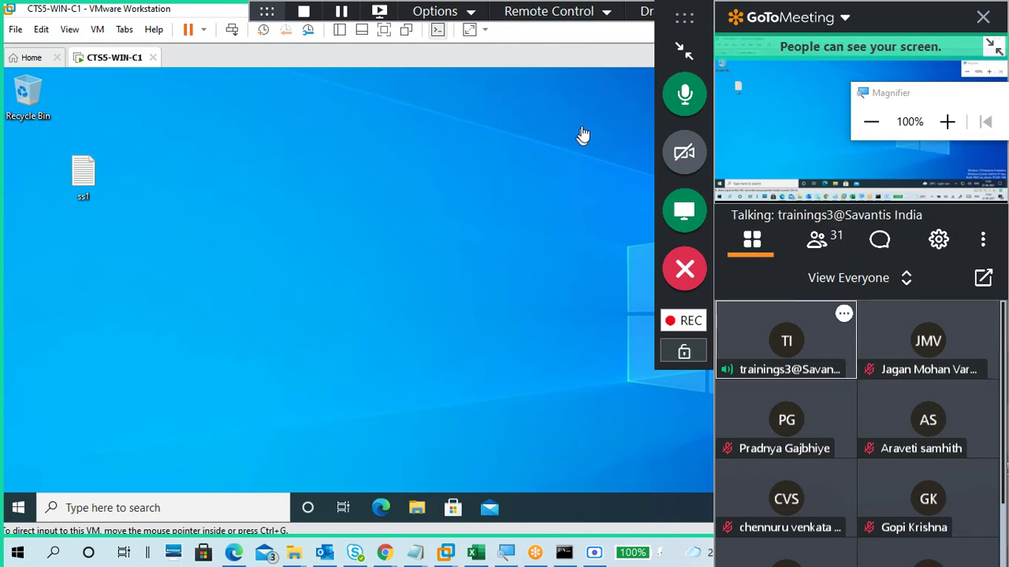
{"action": "left_click", "coordinate": [682, 50]}
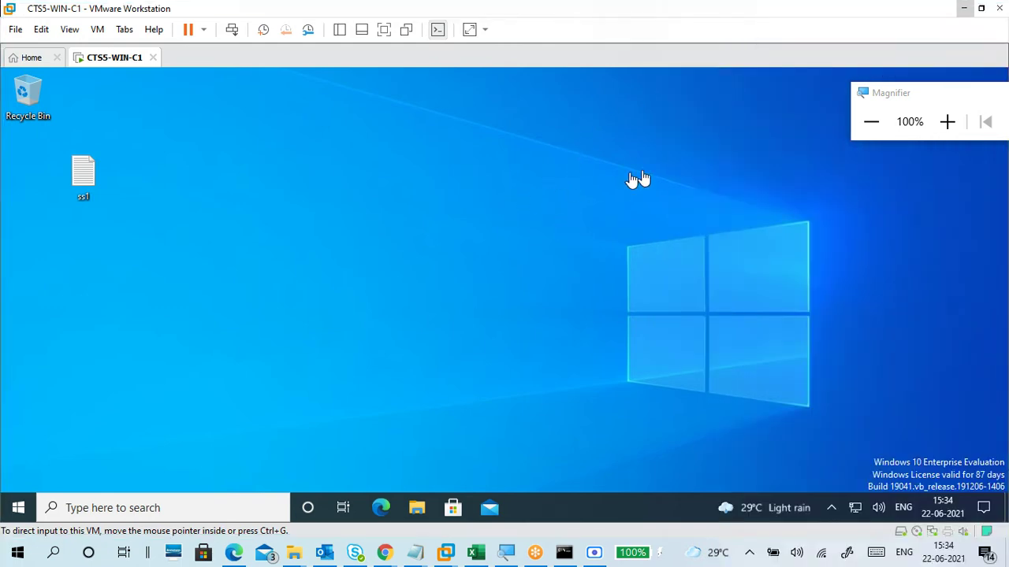
{"action": "mouse_move", "coordinate": [860, 42]}
{"action": "left_click_drag", "start_coordinate": [635, 10], "coordinate": [995, 189]}
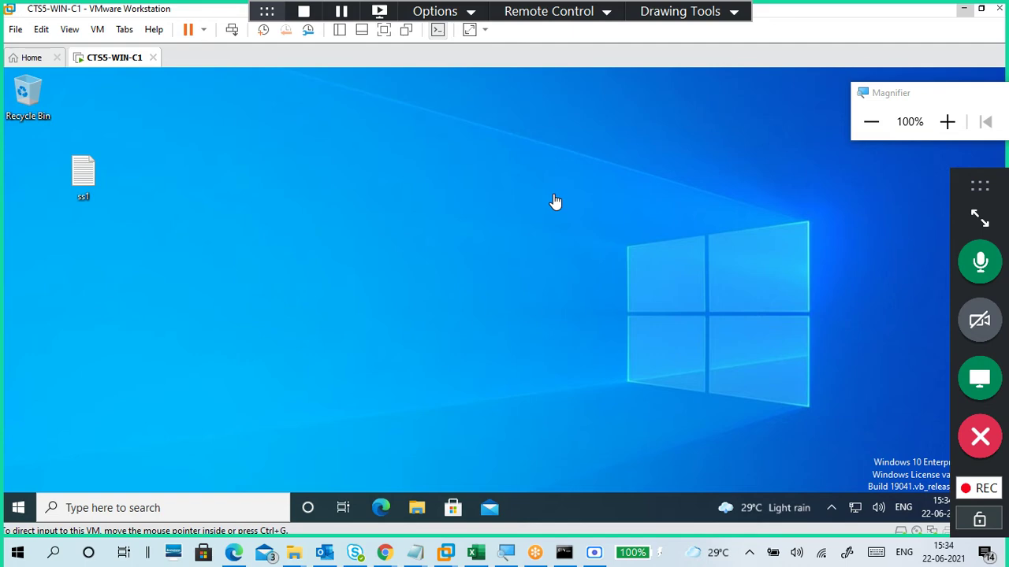
Step: Focus the CTS5-WIN-C1 VM window so it captures keyboard and mouse input
{"action": "left_click", "coordinate": [448, 195]}
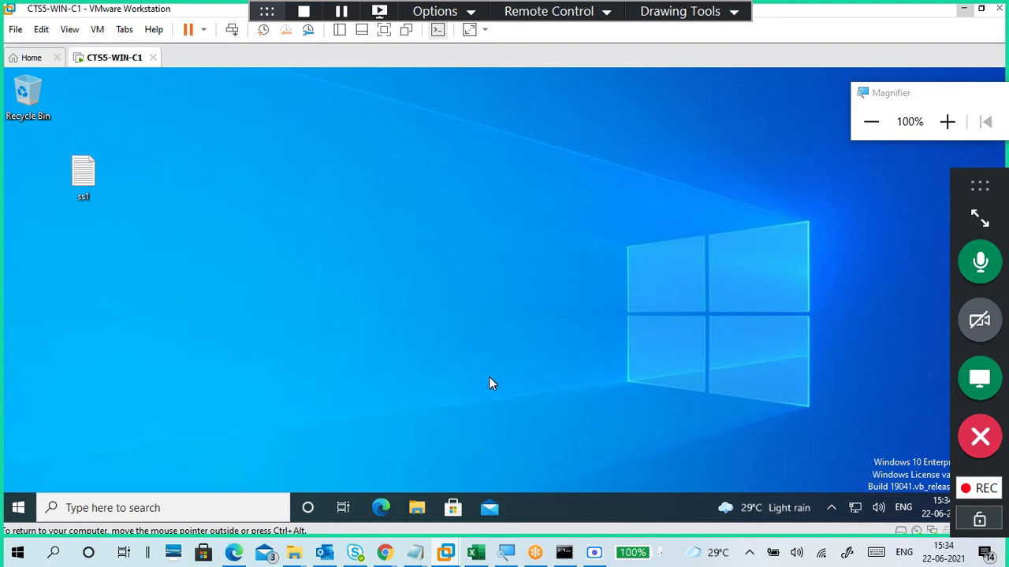
{"action": "mouse_move", "coordinate": [445, 552]}
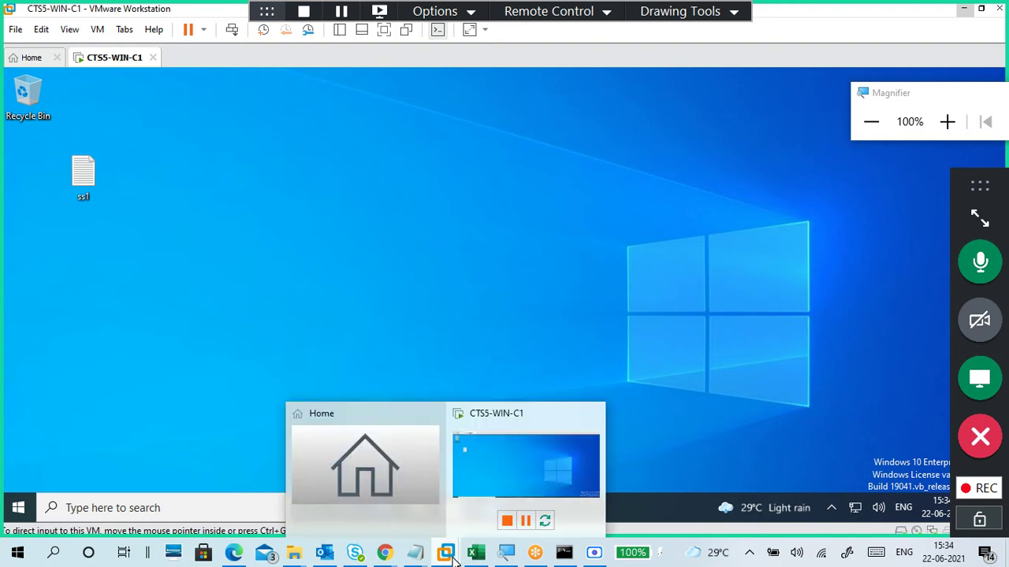
{"action": "left_click", "coordinate": [537, 471]}
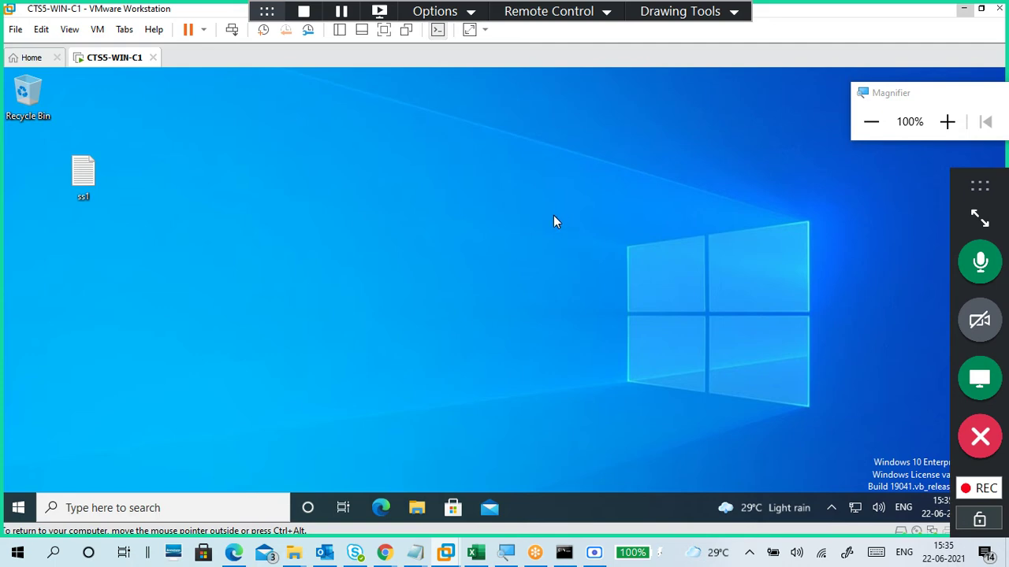
Step: Open New Volume (E:) in File Explorer inside the VM
{"action": "key", "text": "super+e"}
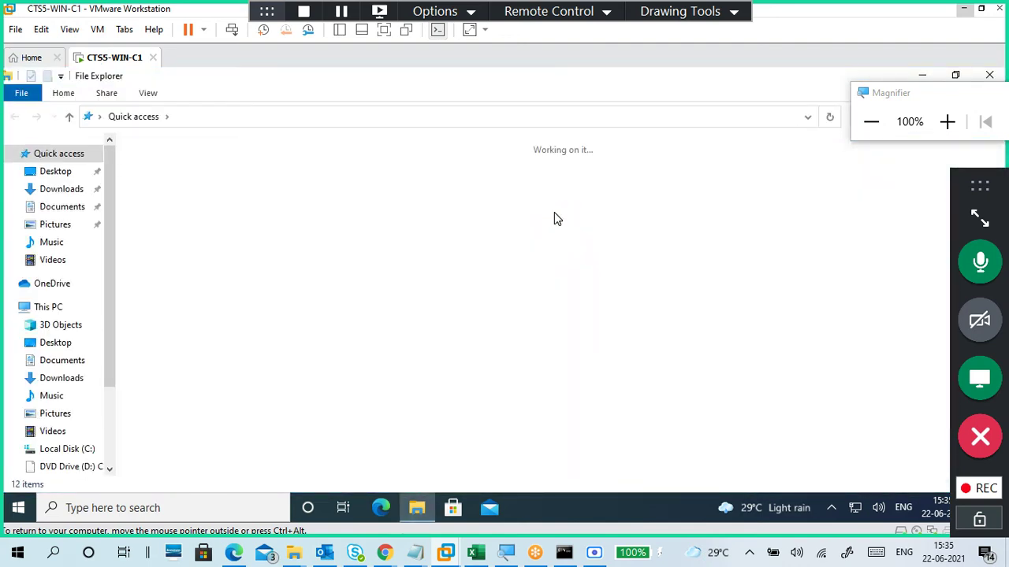
{"action": "scroll", "coordinate": [108, 364], "scroll_direction": "down", "scroll_amount": 2}
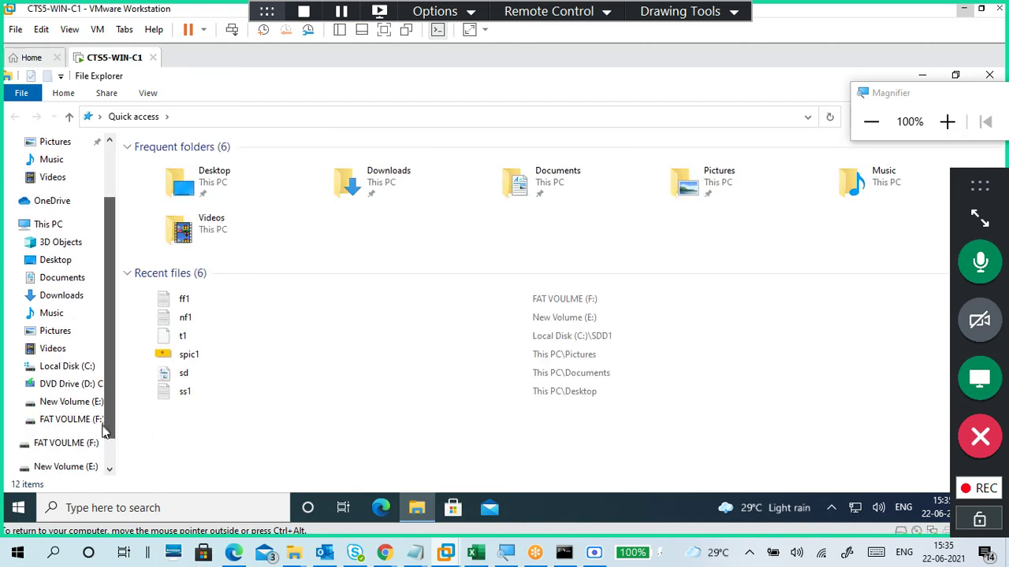
{"action": "left_click", "coordinate": [86, 385]}
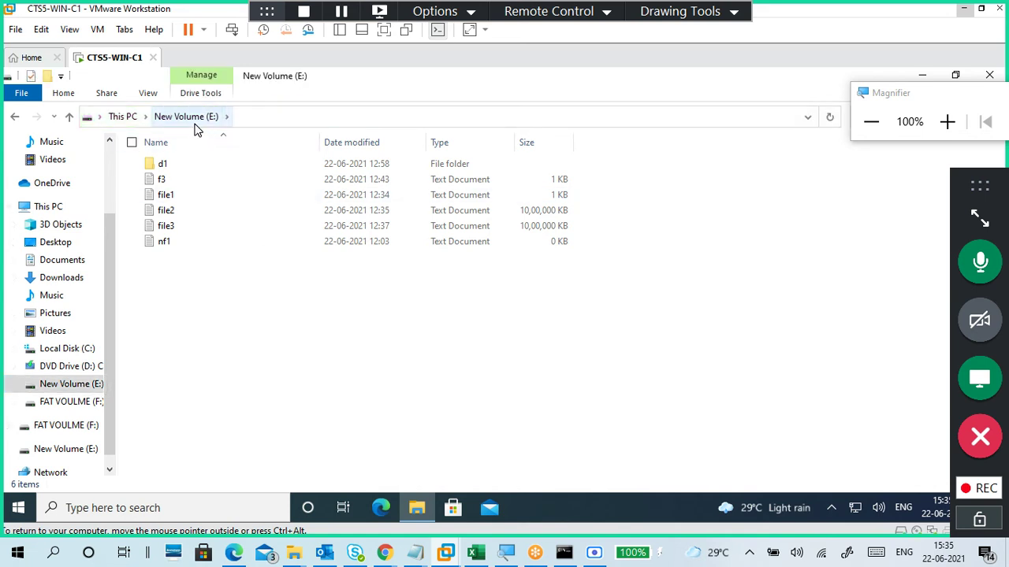
Step: Select f3, file1, file2 and file3 and permanently delete them, leaving d1 and nf1
{"action": "right_click", "coordinate": [255, 309]}
{"action": "left_click", "coordinate": [363, 323]}
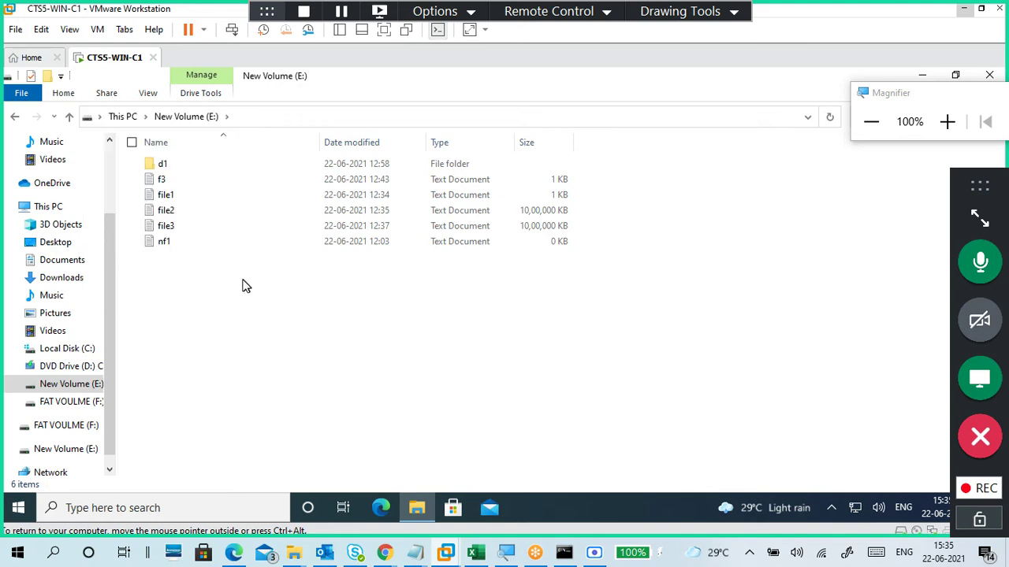
{"action": "left_click_drag", "start_coordinate": [236, 274], "coordinate": [204, 177]}
{"action": "left_click", "coordinate": [199, 325]}
{"action": "left_click", "coordinate": [203, 230]}
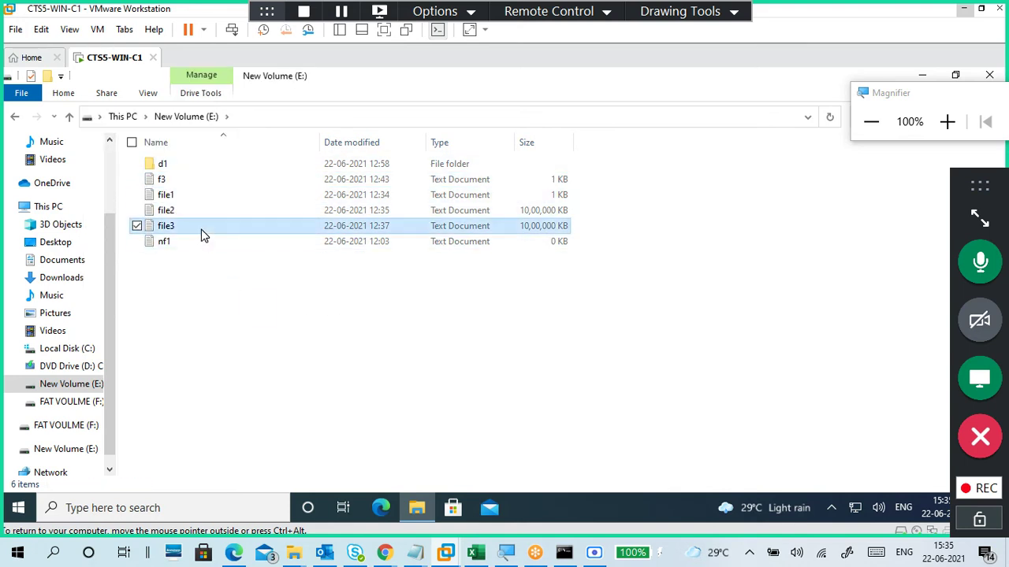
{"action": "key", "text": "shift+Up"}
{"action": "key", "text": "shift+Up"}
{"action": "key", "text": "shift+Up"}
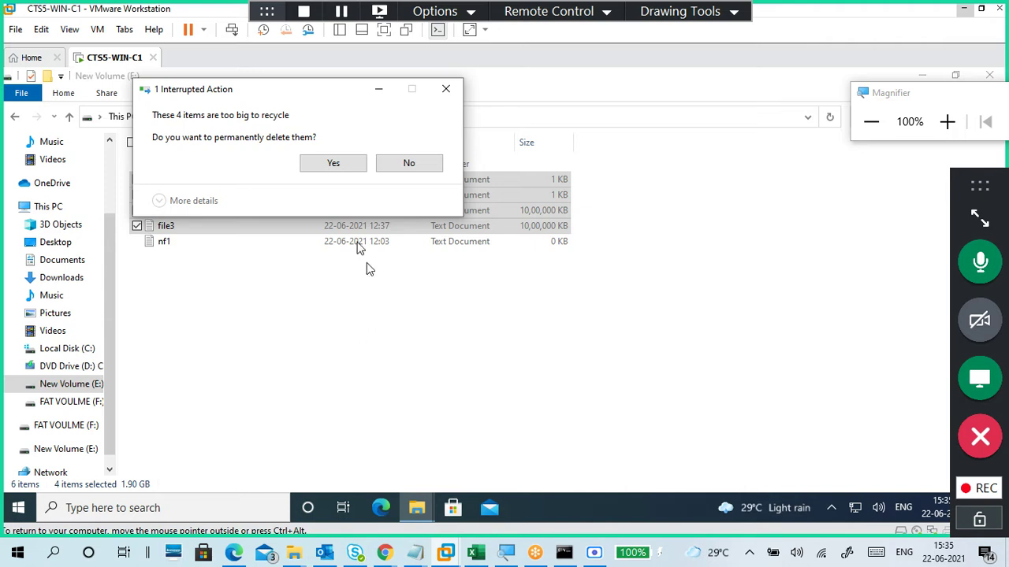
{"action": "key", "text": "Return"}
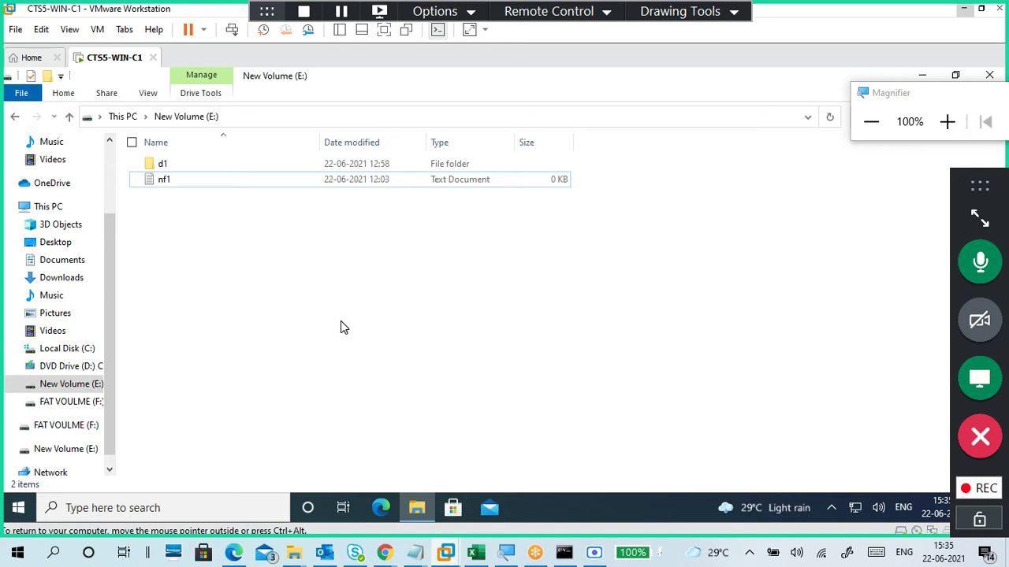
Step: Create a new text document in the blank area of drive E:
{"action": "right_click", "coordinate": [312, 240]}
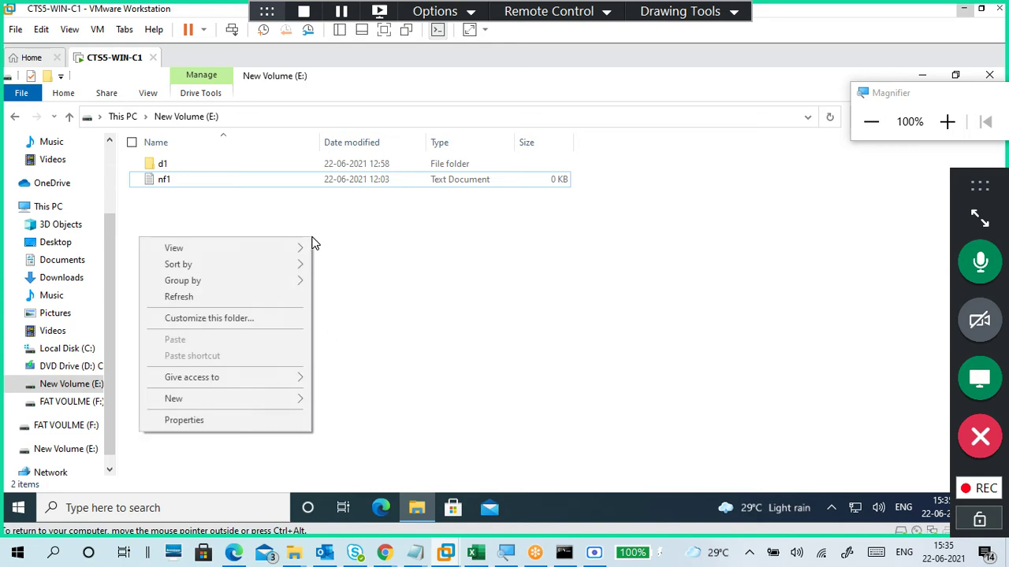
{"action": "mouse_move", "coordinate": [257, 402]}
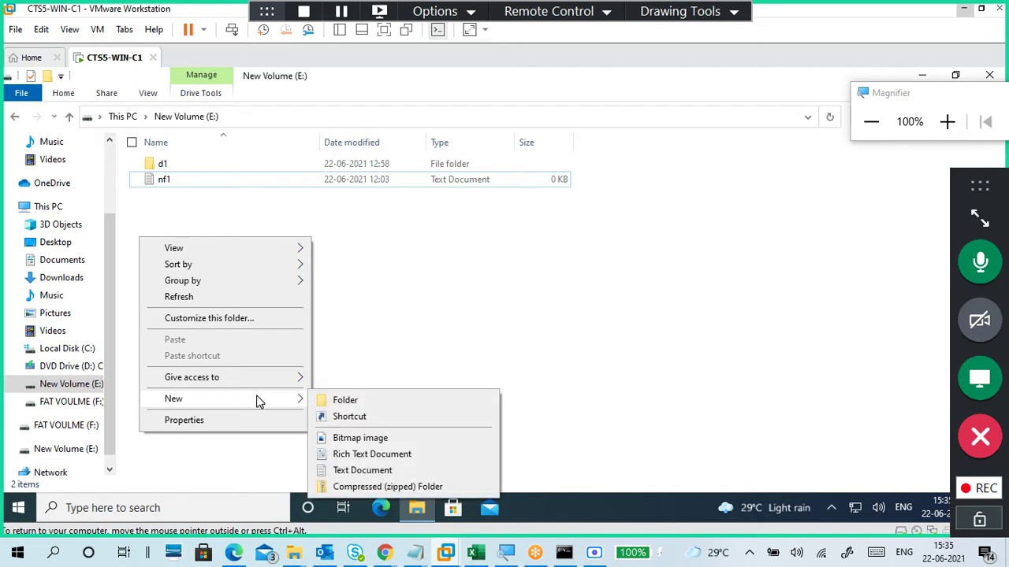
{"action": "left_click", "coordinate": [385, 473]}
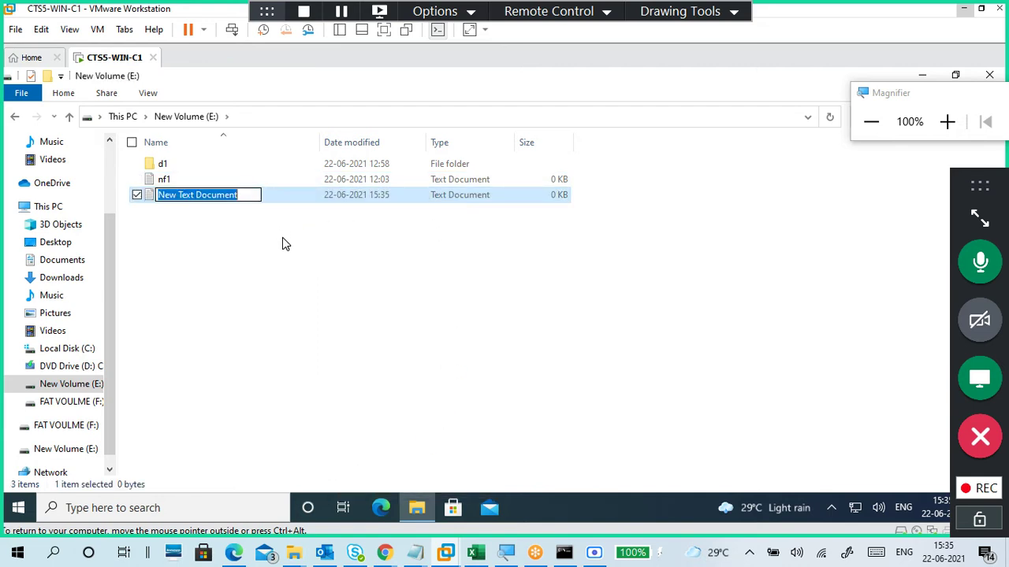
{"action": "left_click", "coordinate": [254, 239]}
{"action": "left_click", "coordinate": [224, 193]}
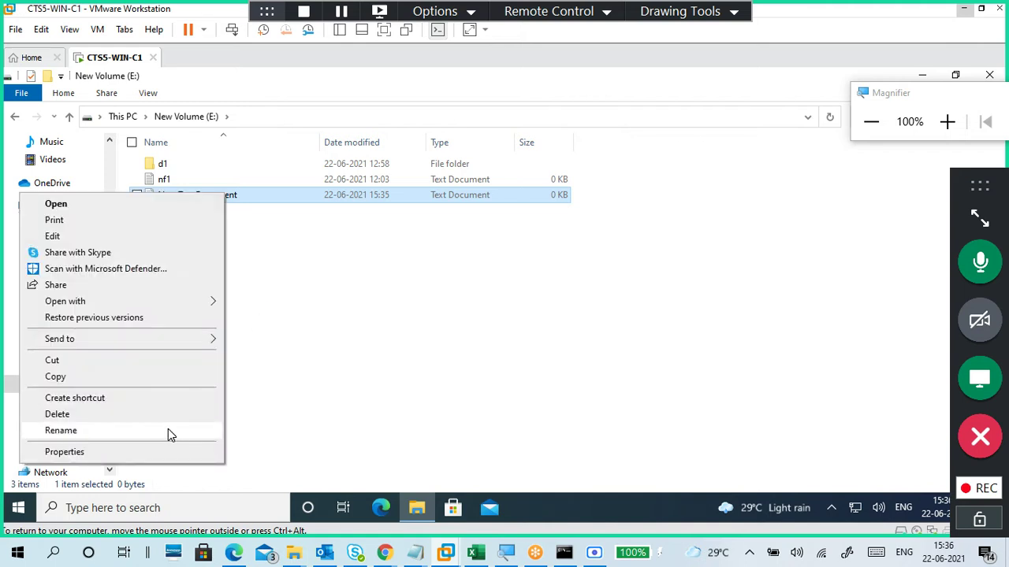
Step: Rename the new text document to sfile1 and open it in Notepad
{"action": "left_click", "coordinate": [170, 429]}
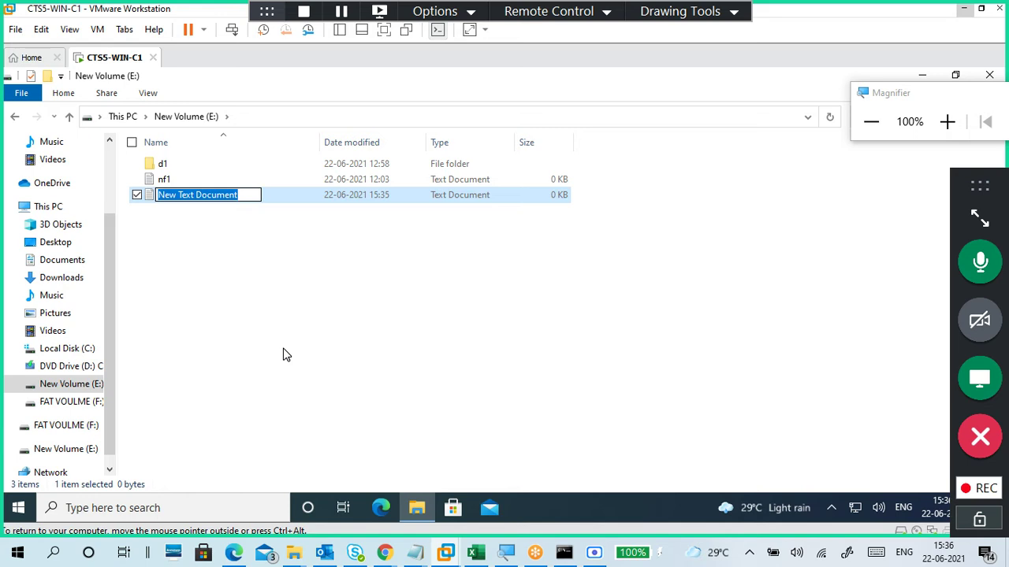
{"action": "type", "text": "s1"}
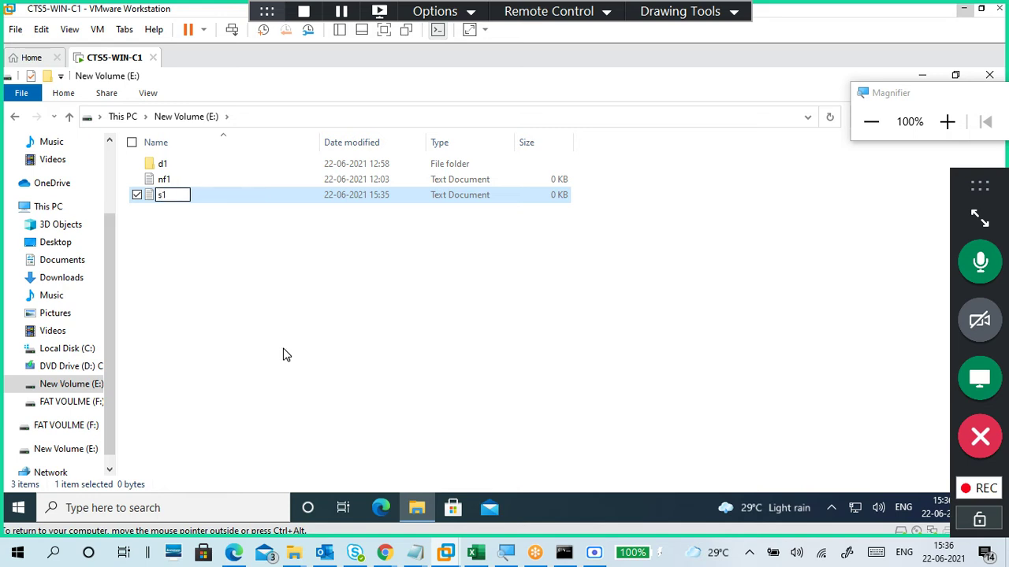
{"action": "key", "text": "BackSpace"}
{"action": "type", "text": "file"}
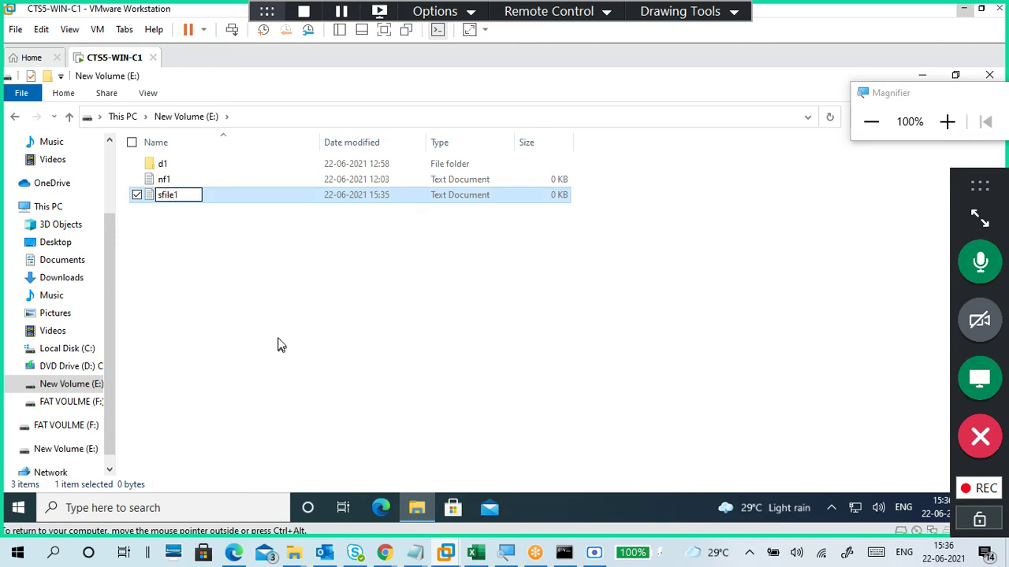
{"action": "left_click", "coordinate": [277, 344]}
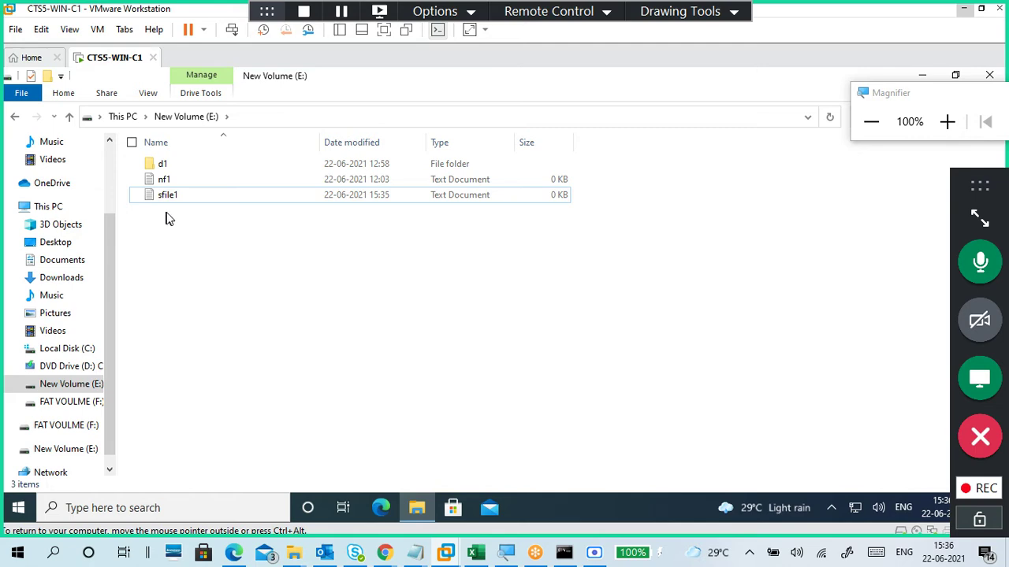
{"action": "left_click", "coordinate": [947, 122]}
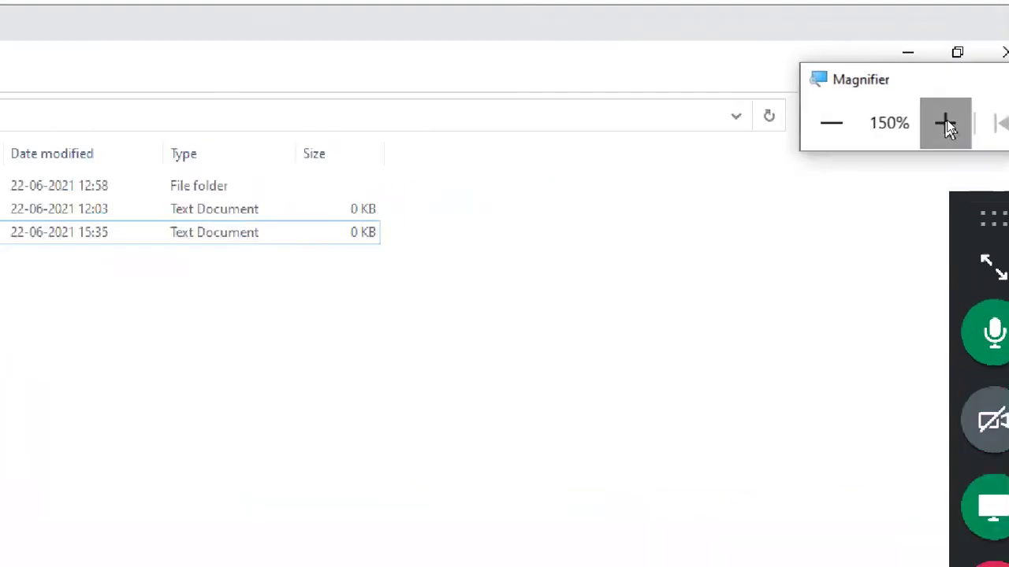
{"action": "left_click", "coordinate": [948, 122]}
{"action": "left_click", "coordinate": [324, 258]}
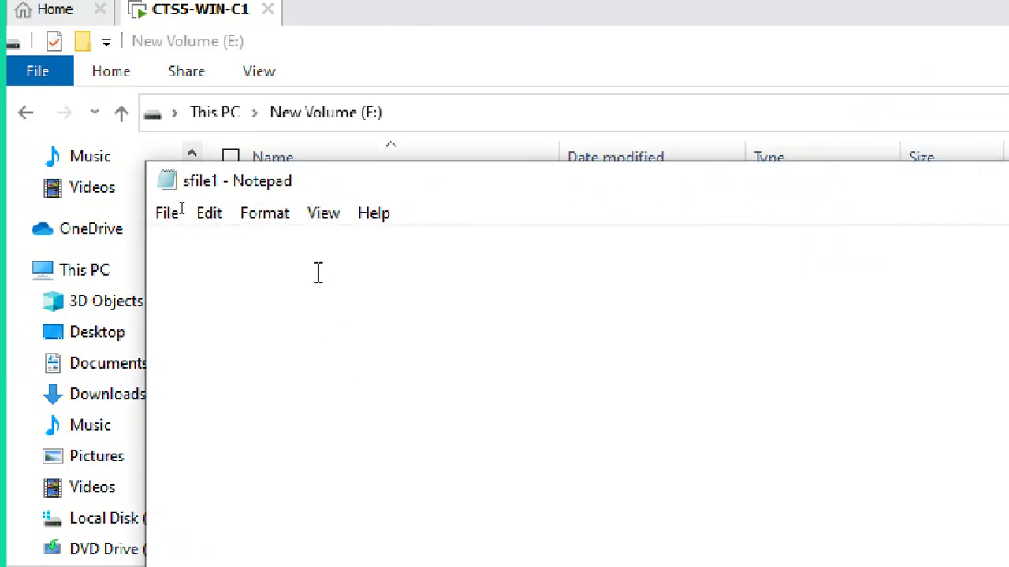
Step: Type a short line of text into sfile1, save it via File > Save, and close Notepad
{"action": "type", "text": "this is sfile 1 by student1"}
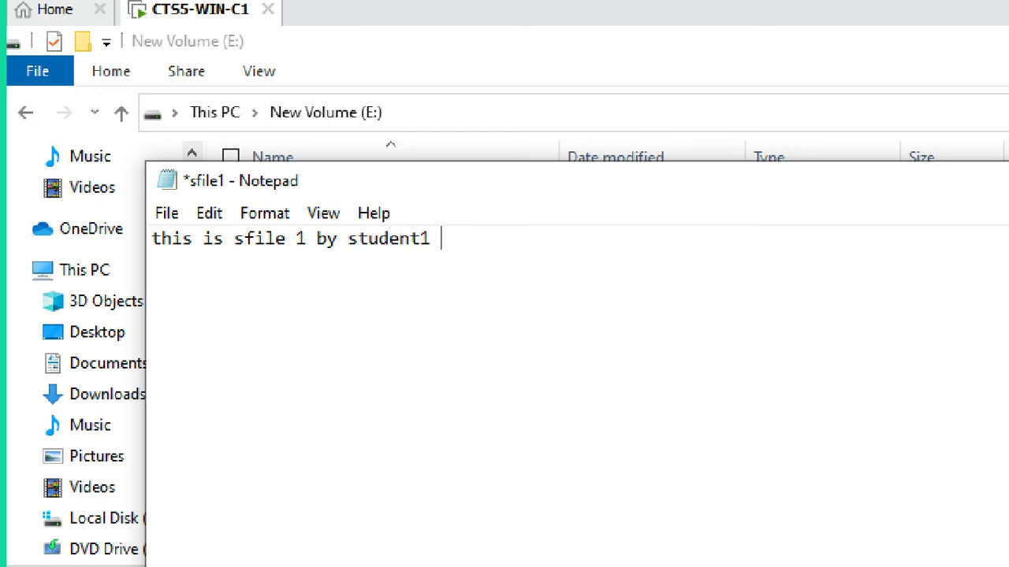
{"action": "left_click", "coordinate": [172, 213]}
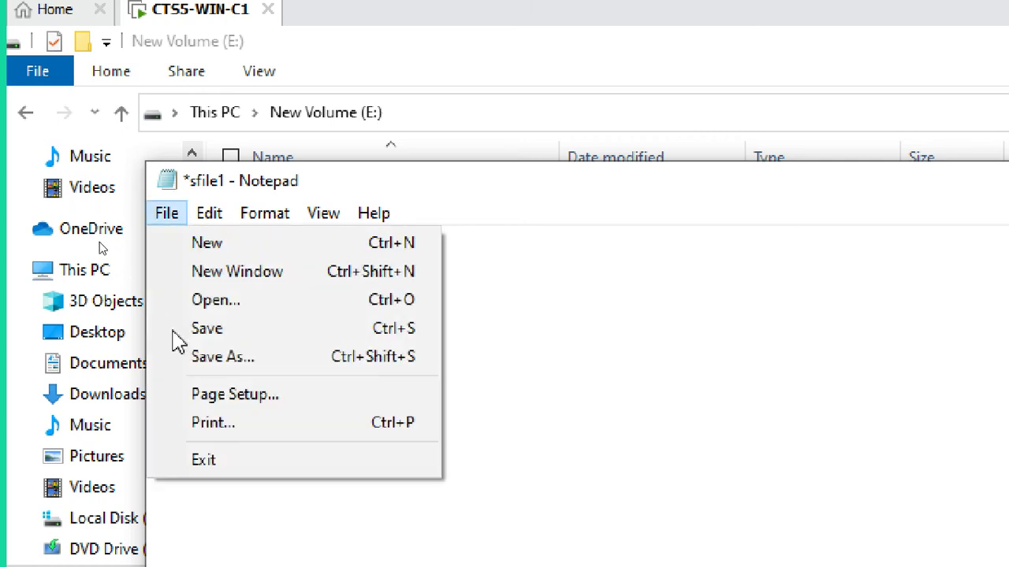
{"action": "left_click", "coordinate": [183, 331]}
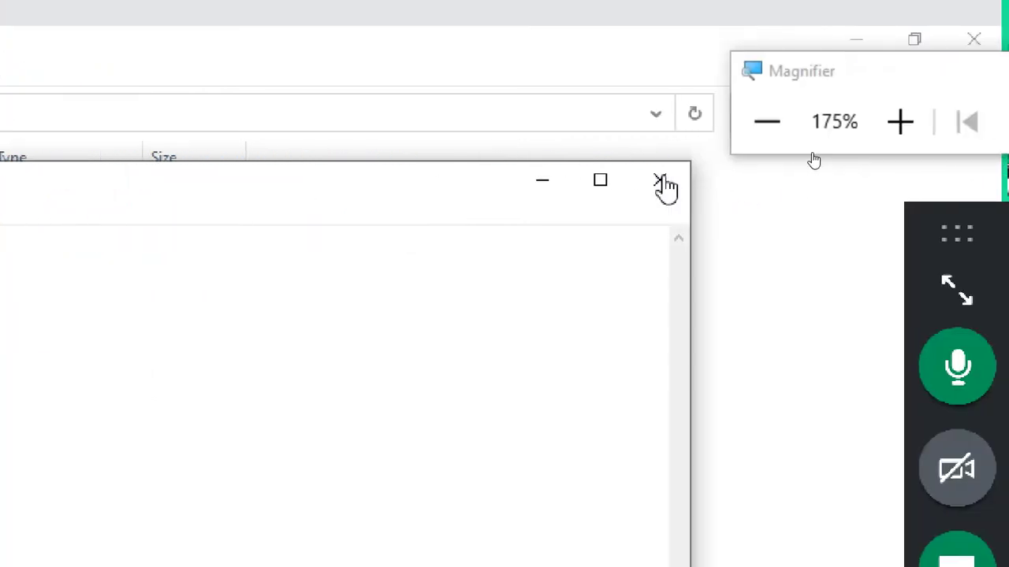
{"action": "left_click", "coordinate": [666, 187]}
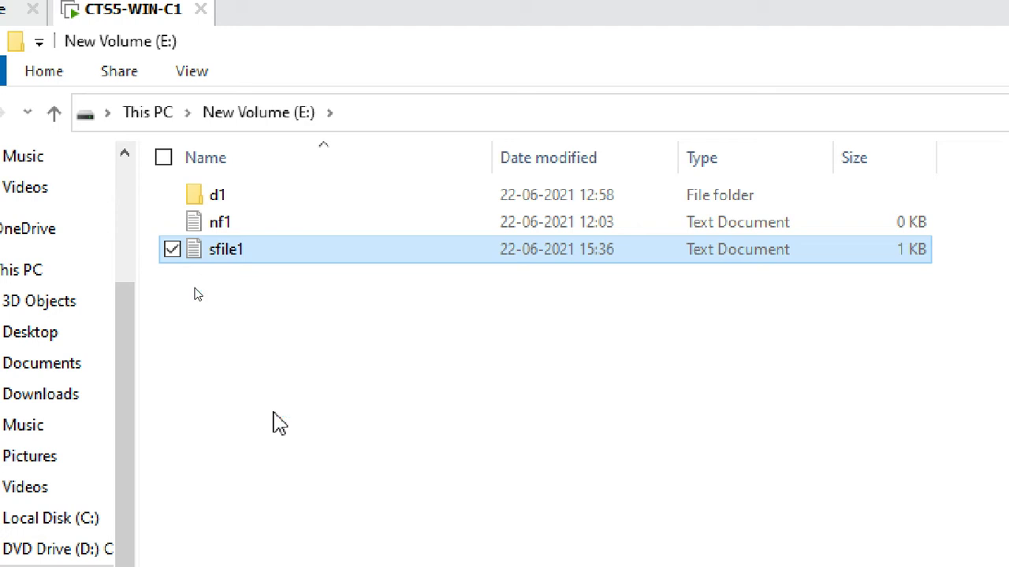
Step: Turn on File name extensions in the View tab so files show as nf1.txt and sfile1.txt
{"action": "left_click", "coordinate": [194, 84]}
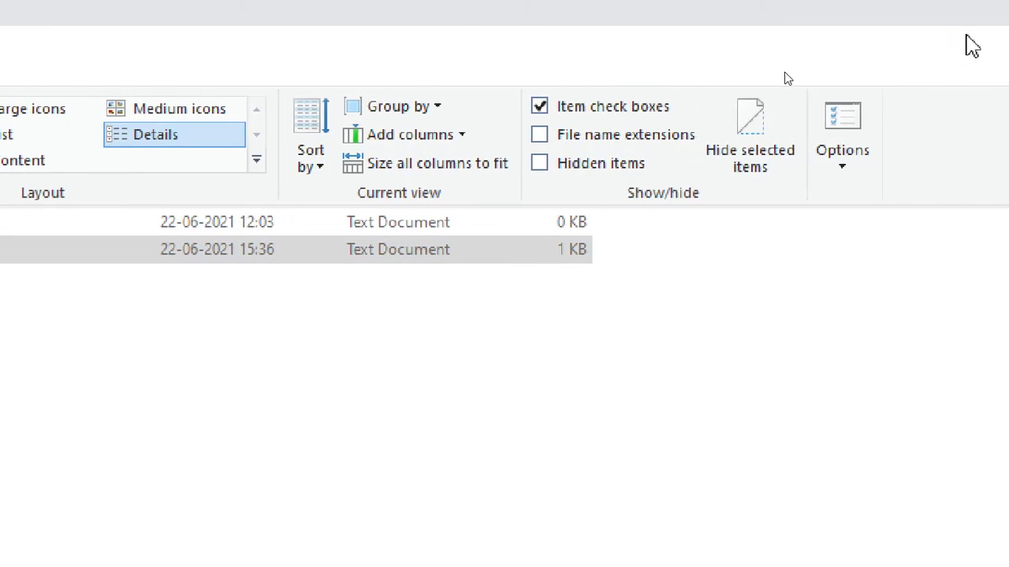
{"action": "left_click", "coordinate": [539, 136]}
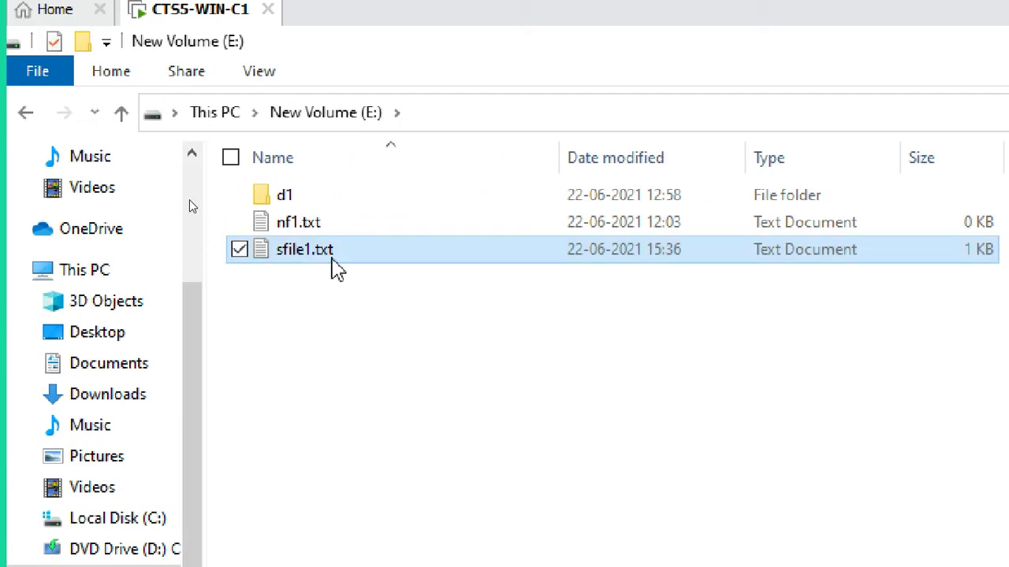
{"action": "left_click", "coordinate": [327, 272]}
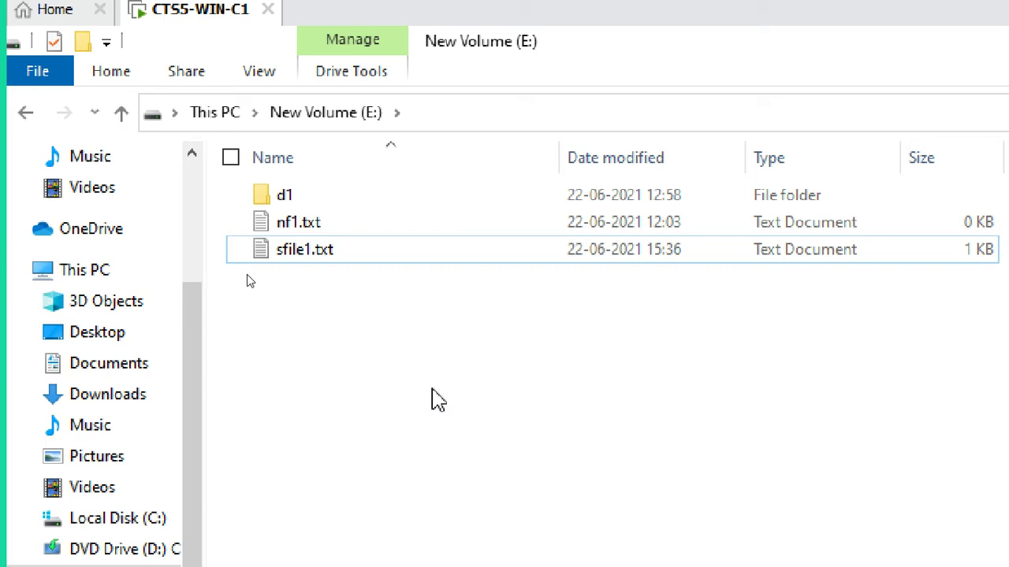
{"action": "left_click", "coordinate": [984, 115]}
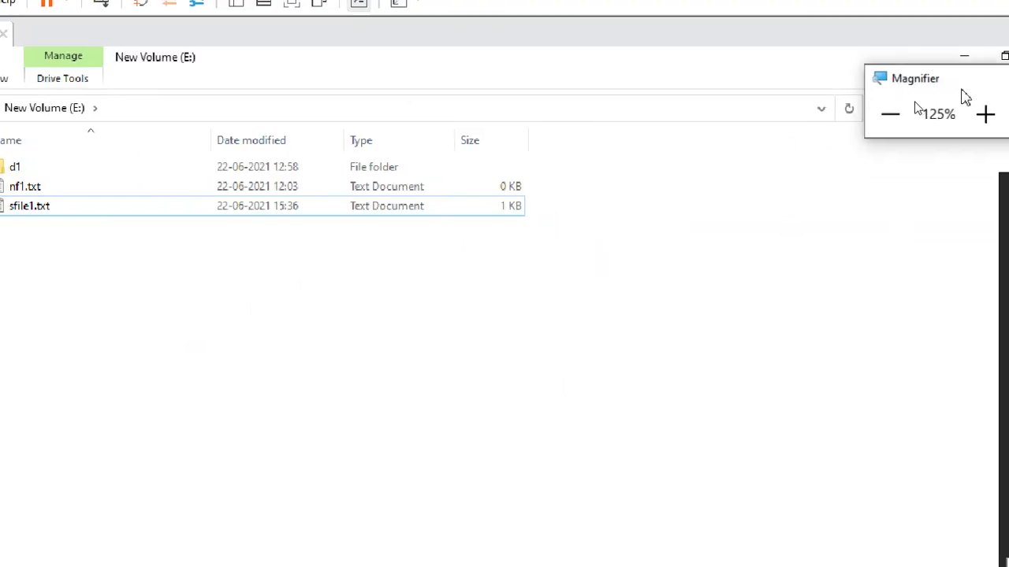
{"action": "left_click", "coordinate": [942, 104]}
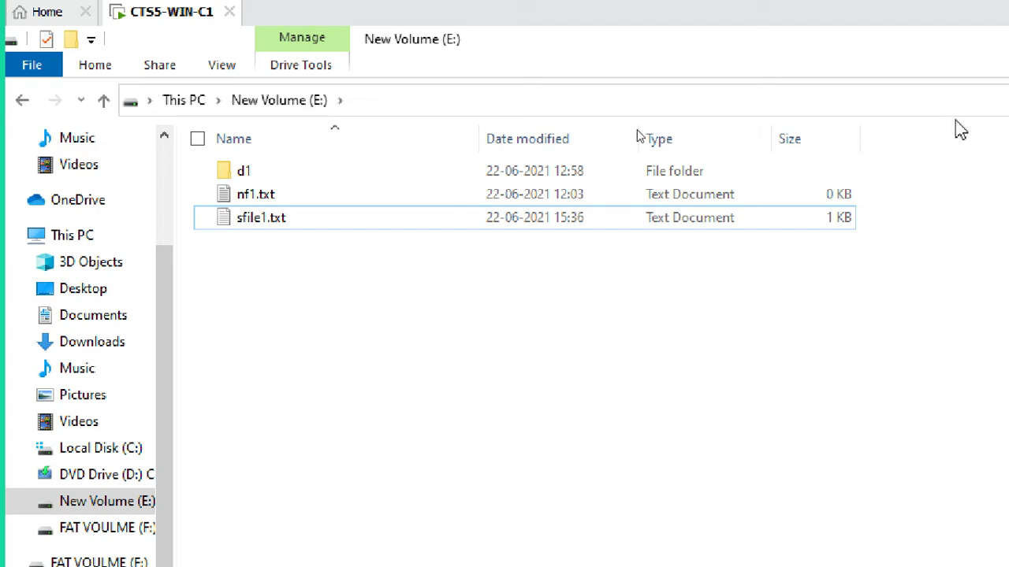
Step: With the green Drawing Tools pen, sketch a box split into L, P and T sections
{"action": "left_click", "coordinate": [725, 22]}
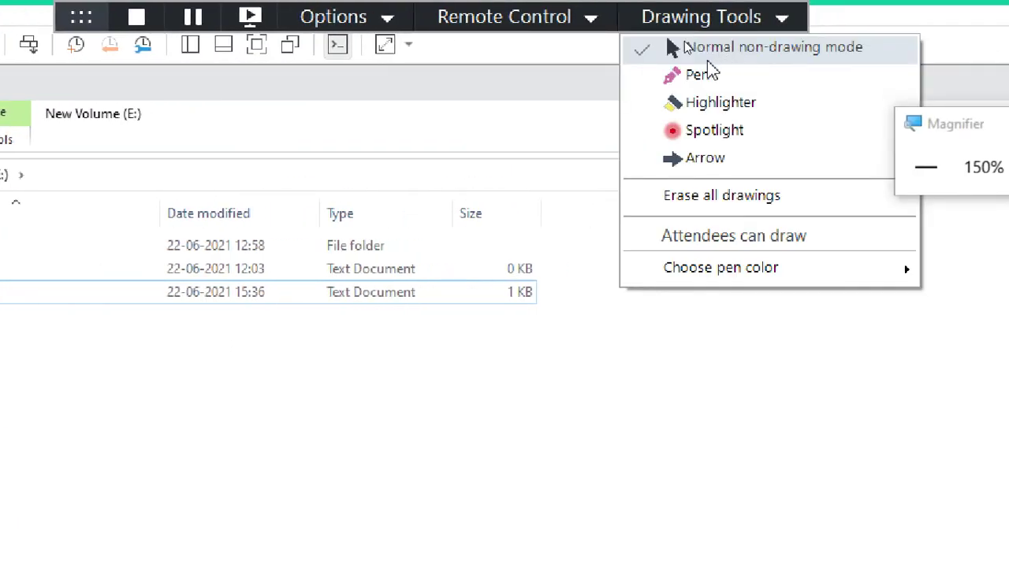
{"action": "left_click", "coordinate": [693, 73]}
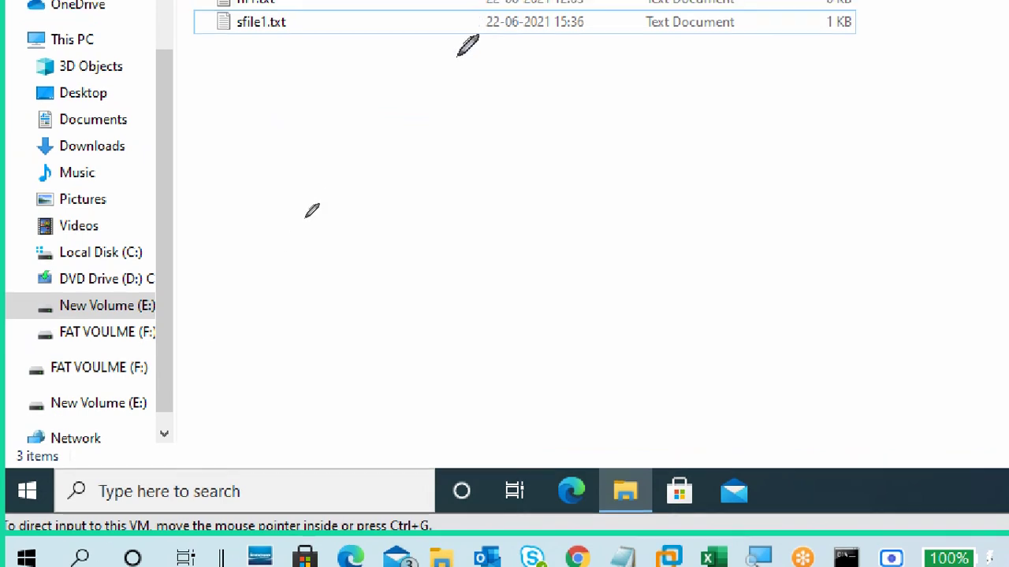
{"action": "left_click_drag", "start_coordinate": [427, 85], "coordinate": [457, 135]}
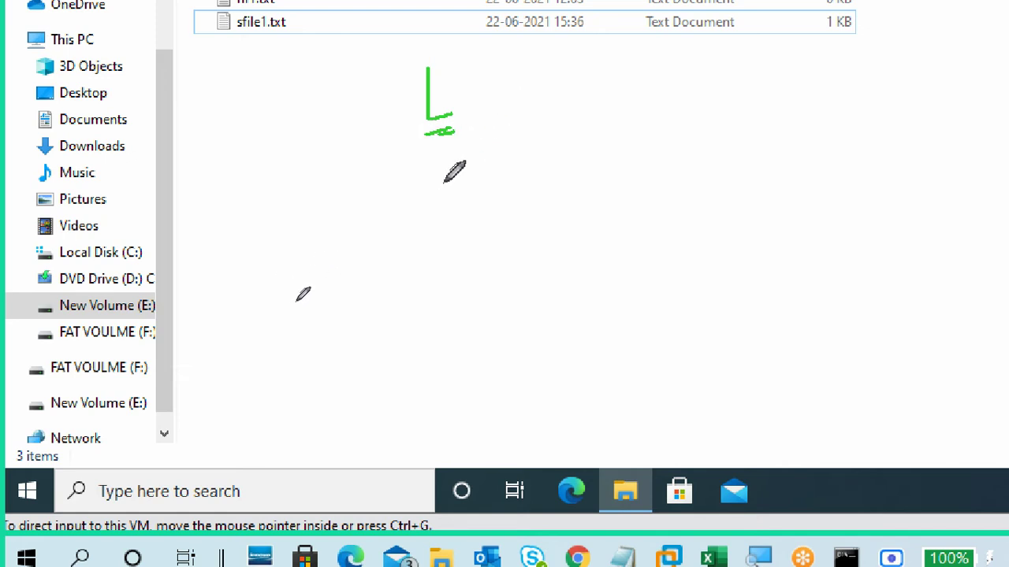
{"action": "mouse_move", "coordinate": [445, 158]}
{"action": "left_mouse_down"}
{"action": "mouse_move", "coordinate": [450, 193]}
{"action": "mouse_move", "coordinate": [462, 162]}
{"action": "mouse_move", "coordinate": [446, 170]}
{"action": "left_mouse_up"}
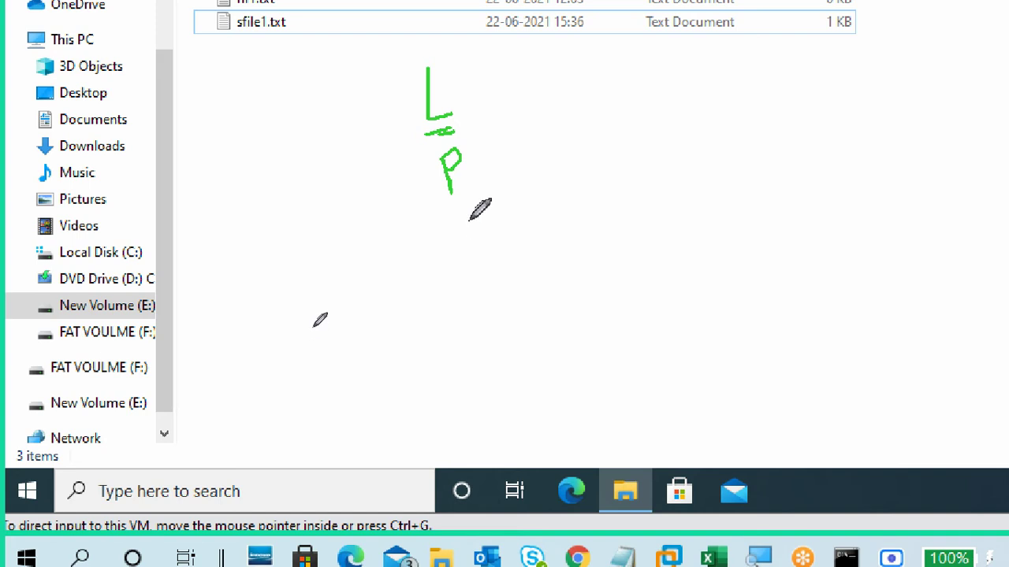
{"action": "mouse_move", "coordinate": [472, 219]}
{"action": "left_mouse_down"}
{"action": "mouse_move", "coordinate": [482, 254]}
{"action": "mouse_move", "coordinate": [493, 209]}
{"action": "left_mouse_up"}
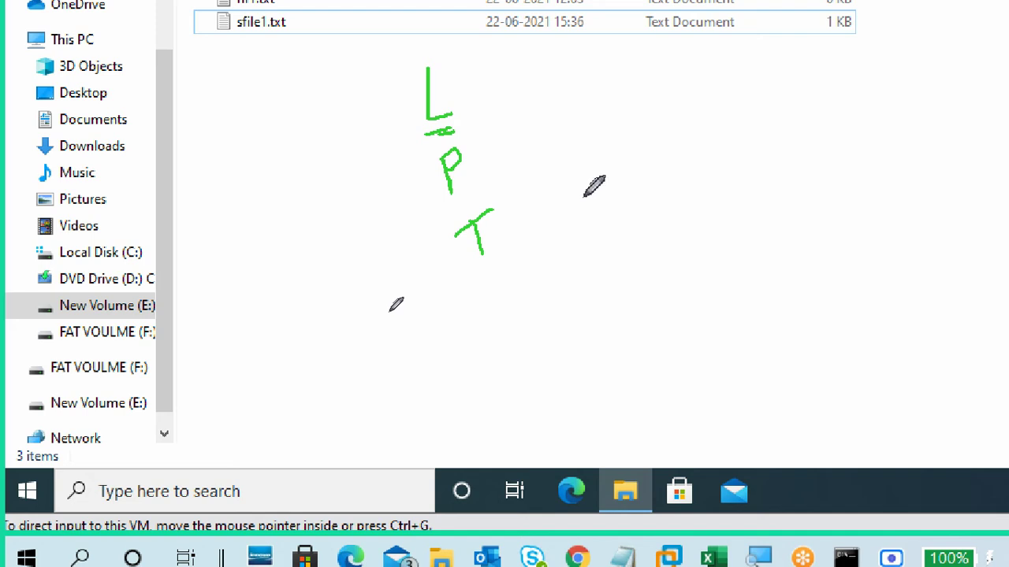
{"action": "left_click_drag", "start_coordinate": [406, 140], "coordinate": [495, 107]}
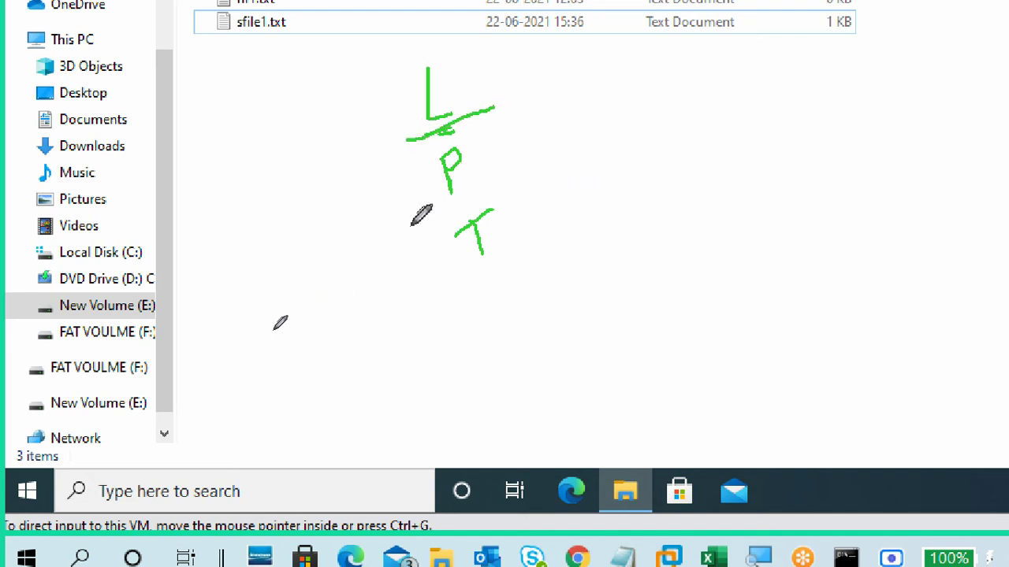
{"action": "left_click_drag", "start_coordinate": [412, 224], "coordinate": [538, 176]}
{"action": "mouse_move", "coordinate": [382, 71]}
{"action": "left_mouse_down"}
{"action": "mouse_move", "coordinate": [459, 294]}
{"action": "mouse_move", "coordinate": [531, 59]}
{"action": "mouse_move", "coordinate": [400, 59]}
{"action": "left_mouse_up"}
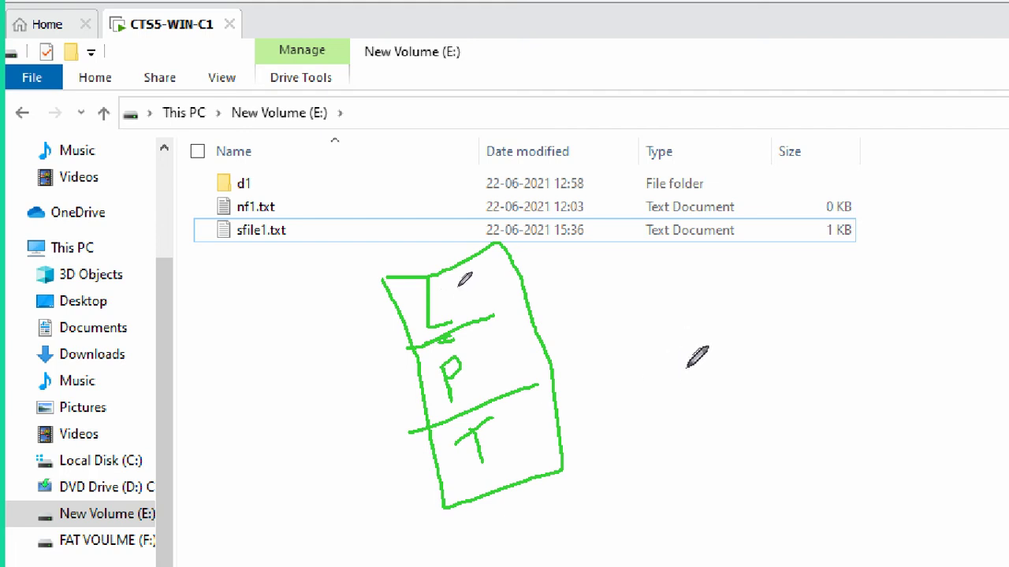
Step: Handwrite 18N and 3 → 5 notes beside the sketch, with arrows, underlines and loops
{"action": "mouse_move", "coordinate": [666, 278]}
{"action": "left_mouse_down"}
{"action": "mouse_move", "coordinate": [678, 322]}
{"action": "mouse_move", "coordinate": [686, 293]}
{"action": "mouse_move", "coordinate": [703, 300]}
{"action": "mouse_move", "coordinate": [700, 247]}
{"action": "left_mouse_up"}
{"action": "mouse_move", "coordinate": [712, 293]}
{"action": "left_mouse_down"}
{"action": "mouse_move", "coordinate": [740, 279]}
{"action": "mouse_move", "coordinate": [740, 260]}
{"action": "left_mouse_up"}
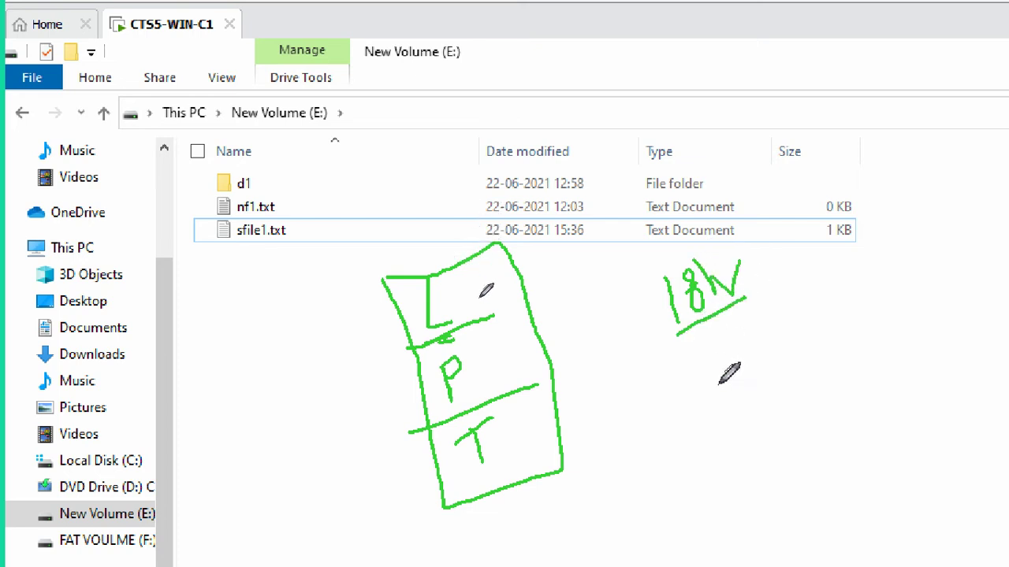
{"action": "mouse_move", "coordinate": [676, 334]}
{"action": "left_mouse_down"}
{"action": "mouse_move", "coordinate": [746, 296]}
{"action": "mouse_move", "coordinate": [755, 304]}
{"action": "mouse_move", "coordinate": [742, 339]}
{"action": "mouse_move", "coordinate": [763, 345]}
{"action": "left_mouse_up"}
{"action": "left_click_drag", "start_coordinate": [720, 369], "coordinate": [759, 351]}
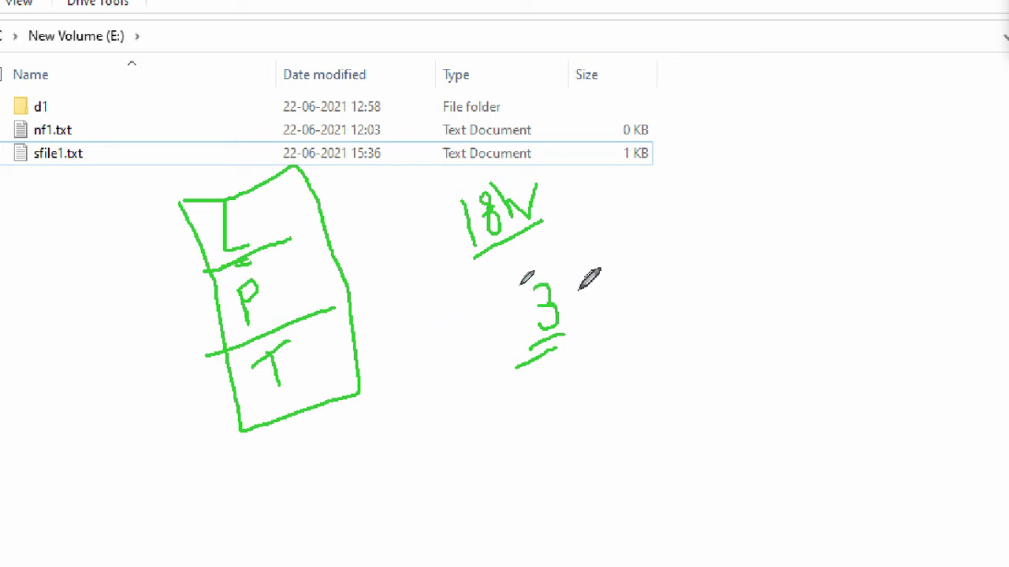
{"action": "mouse_move", "coordinate": [533, 249]}
{"action": "left_mouse_down"}
{"action": "mouse_move", "coordinate": [583, 288]}
{"action": "mouse_move", "coordinate": [626, 259]}
{"action": "mouse_move", "coordinate": [646, 263]}
{"action": "mouse_move", "coordinate": [636, 241]}
{"action": "mouse_move", "coordinate": [653, 251]}
{"action": "mouse_move", "coordinate": [642, 272]}
{"action": "left_mouse_up"}
{"action": "left_click_drag", "start_coordinate": [555, 353], "coordinate": [629, 302]}
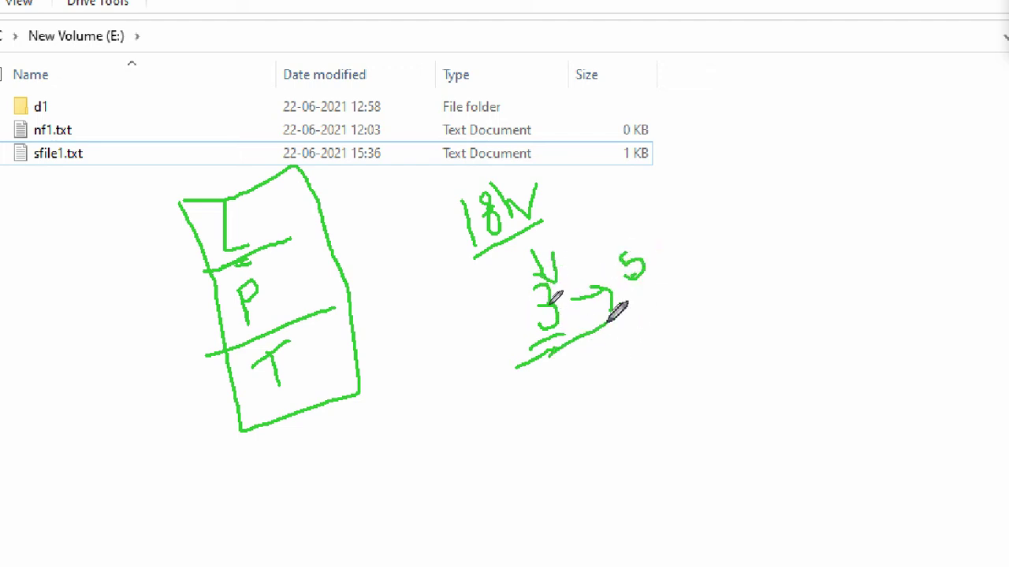
{"action": "left_click_drag", "start_coordinate": [506, 370], "coordinate": [685, 277]}
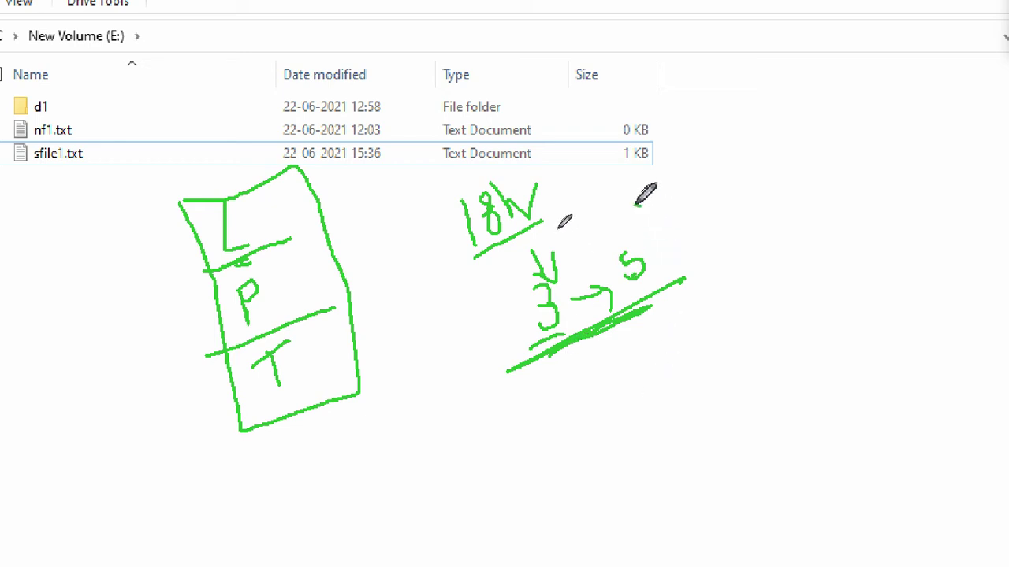
{"action": "mouse_move", "coordinate": [640, 205]}
{"action": "left_mouse_down"}
{"action": "mouse_move", "coordinate": [509, 250]}
{"action": "mouse_move", "coordinate": [539, 315]}
{"action": "left_mouse_up"}
{"action": "mouse_move", "coordinate": [600, 331]}
{"action": "left_mouse_down"}
{"action": "mouse_move", "coordinate": [724, 207]}
{"action": "mouse_move", "coordinate": [630, 201]}
{"action": "left_mouse_up"}
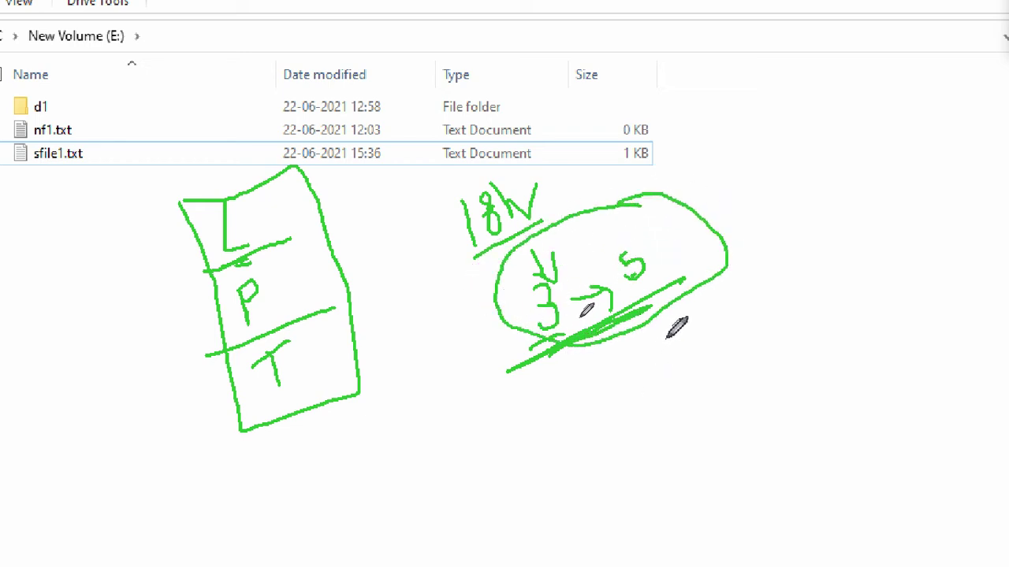
{"action": "left_click_drag", "start_coordinate": [573, 178], "coordinate": [585, 212]}
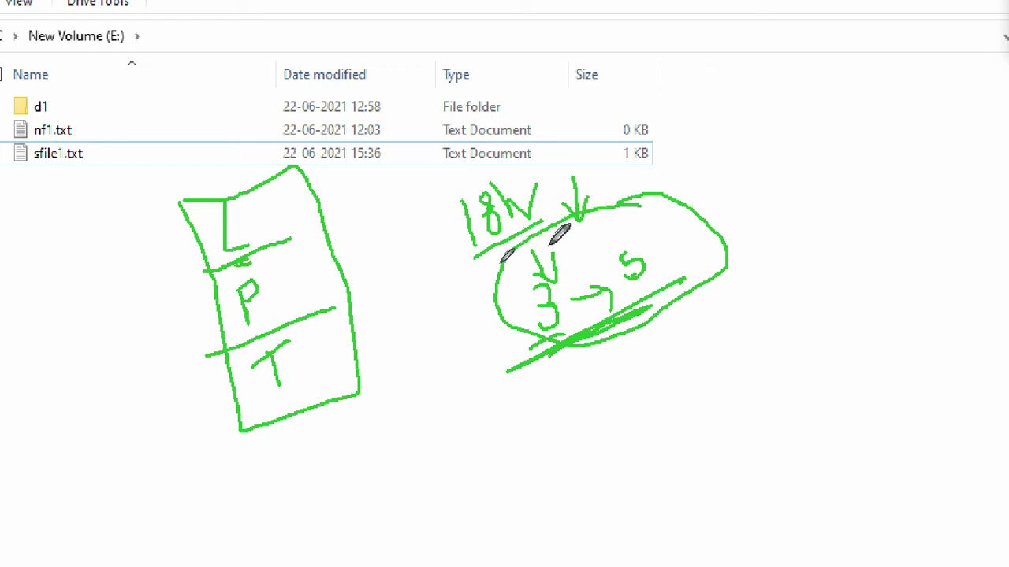
{"action": "mouse_move", "coordinate": [548, 251]}
{"action": "left_mouse_down"}
{"action": "mouse_move", "coordinate": [505, 288]}
{"action": "mouse_move", "coordinate": [655, 252]}
{"action": "mouse_move", "coordinate": [537, 252]}
{"action": "left_mouse_up"}
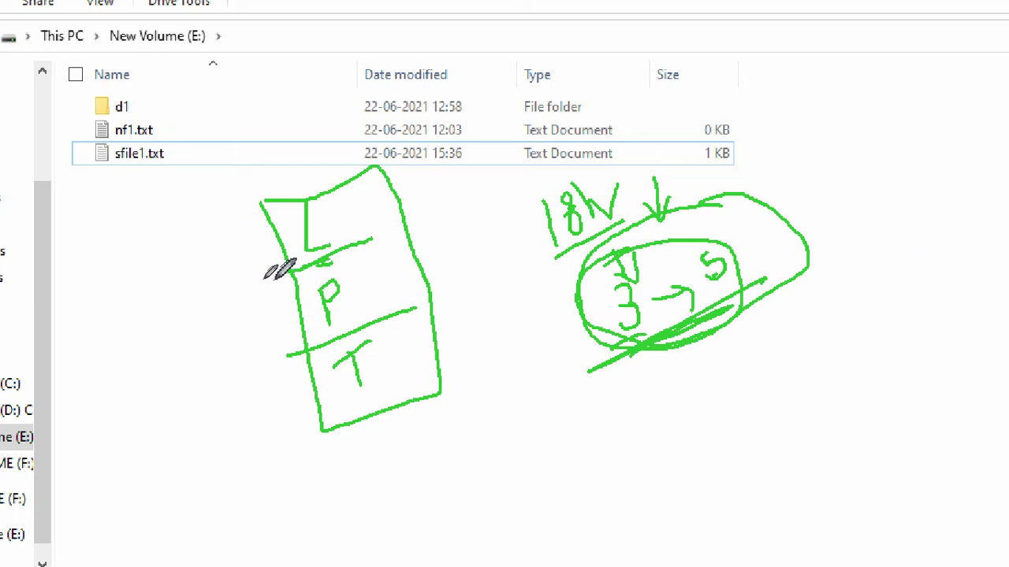
Step: Tick the L, P and T parts, circle sfile1.txt, then erase all drawings
{"action": "mouse_move", "coordinate": [221, 236]}
{"action": "left_mouse_down"}
{"action": "mouse_move", "coordinate": [256, 228]}
{"action": "mouse_move", "coordinate": [272, 206]}
{"action": "left_mouse_up"}
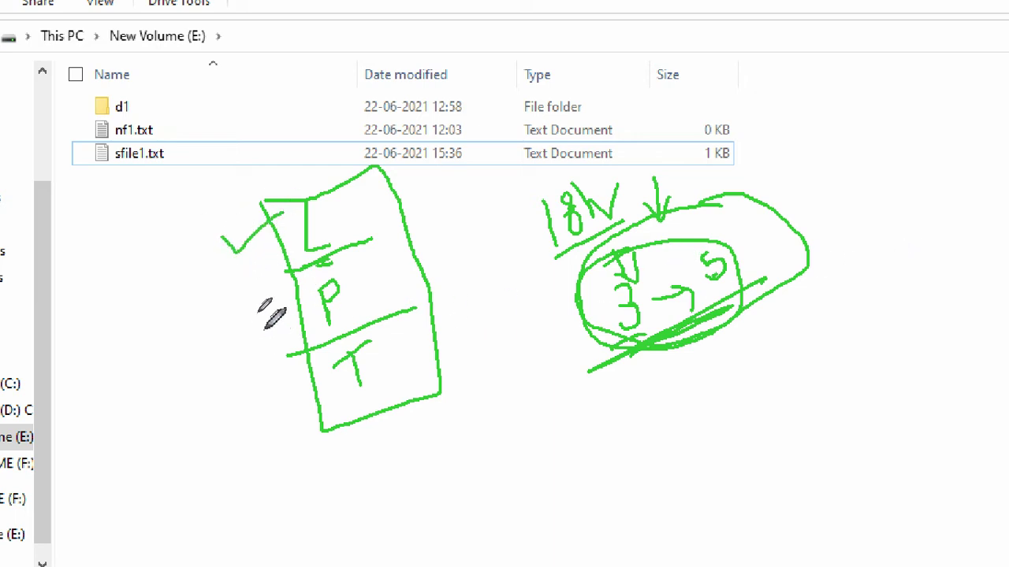
{"action": "left_click_drag", "start_coordinate": [263, 322], "coordinate": [302, 282]}
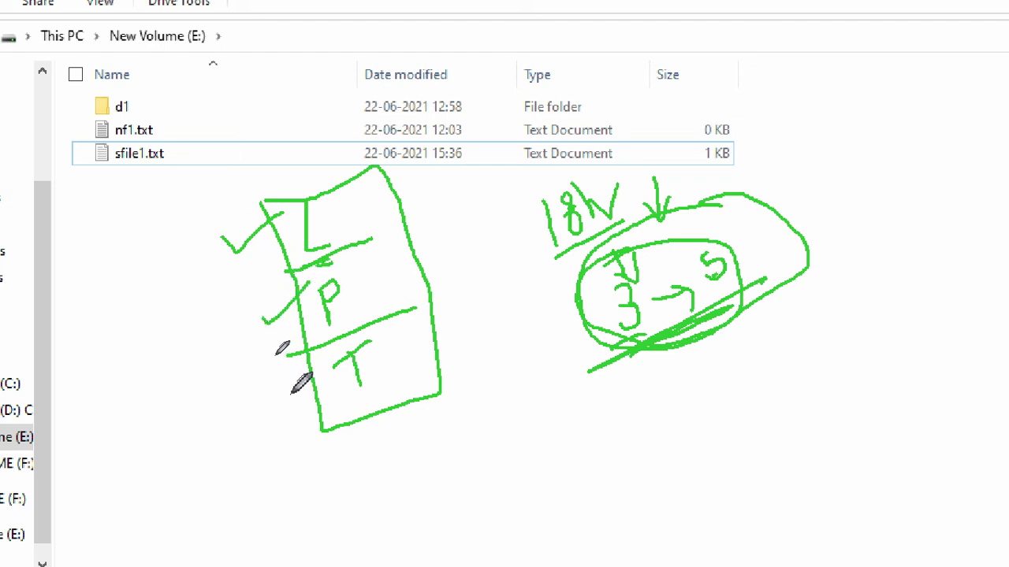
{"action": "left_click_drag", "start_coordinate": [286, 393], "coordinate": [323, 388]}
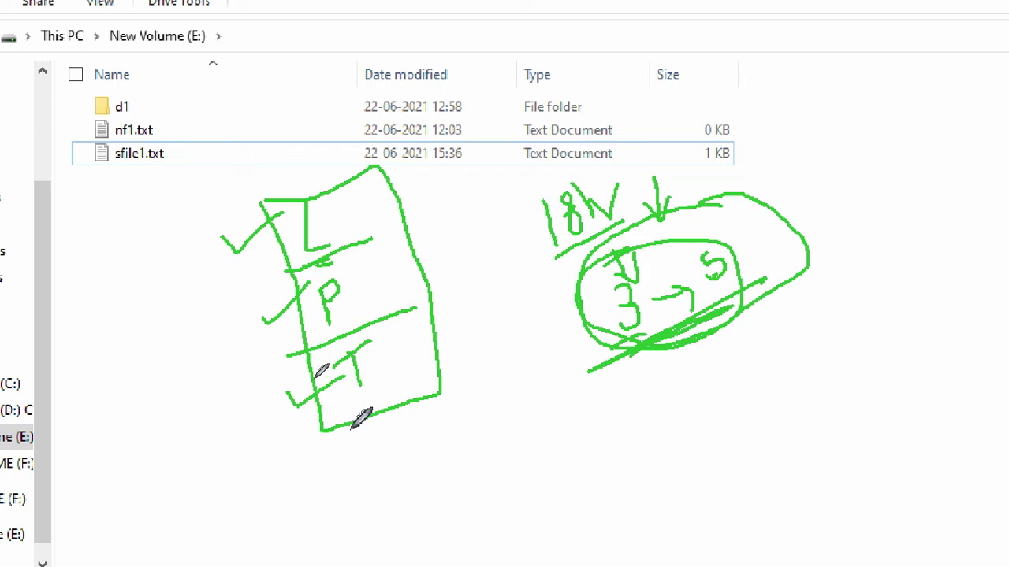
{"action": "mouse_move", "coordinate": [167, 134]}
{"action": "left_mouse_down"}
{"action": "mouse_move", "coordinate": [132, 135]}
{"action": "mouse_move", "coordinate": [182, 151]}
{"action": "mouse_move", "coordinate": [167, 130]}
{"action": "left_mouse_up"}
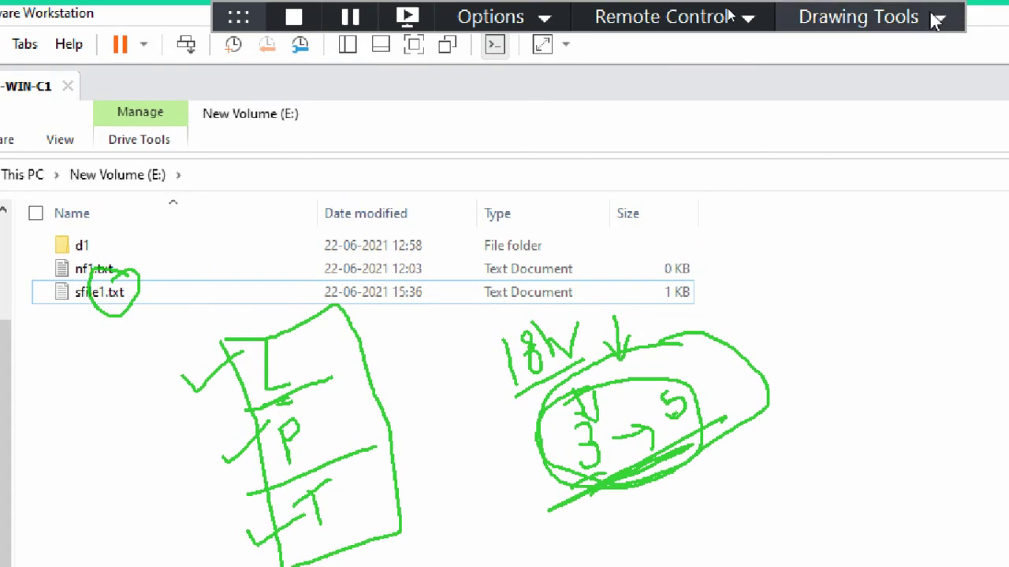
{"action": "left_click", "coordinate": [938, 17]}
{"action": "left_click", "coordinate": [883, 197]}
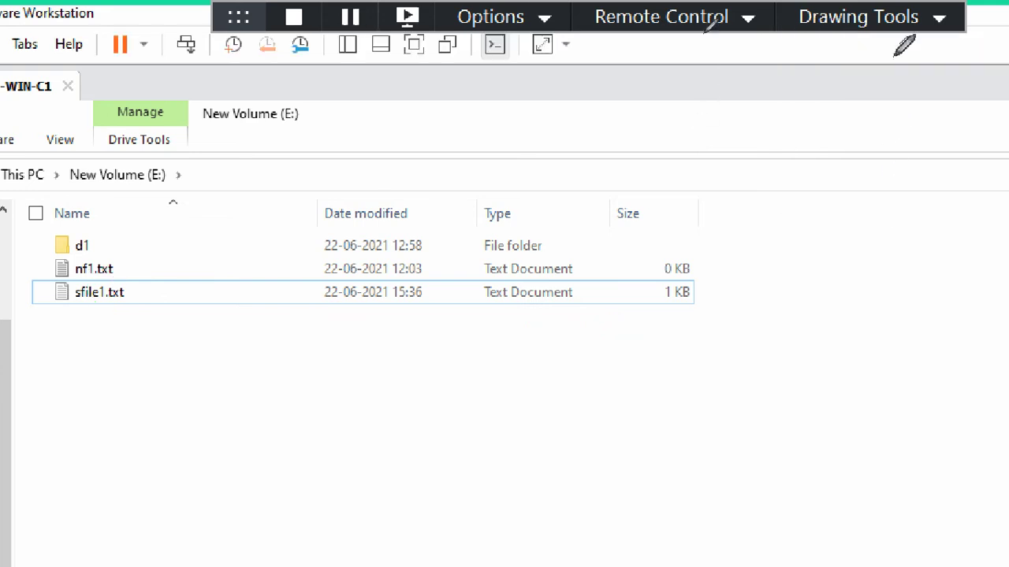
Step: Leave drawing mode and open the Properties dialog of sfile1.txt
{"action": "left_click", "coordinate": [898, 23]}
{"action": "left_click", "coordinate": [891, 49]}
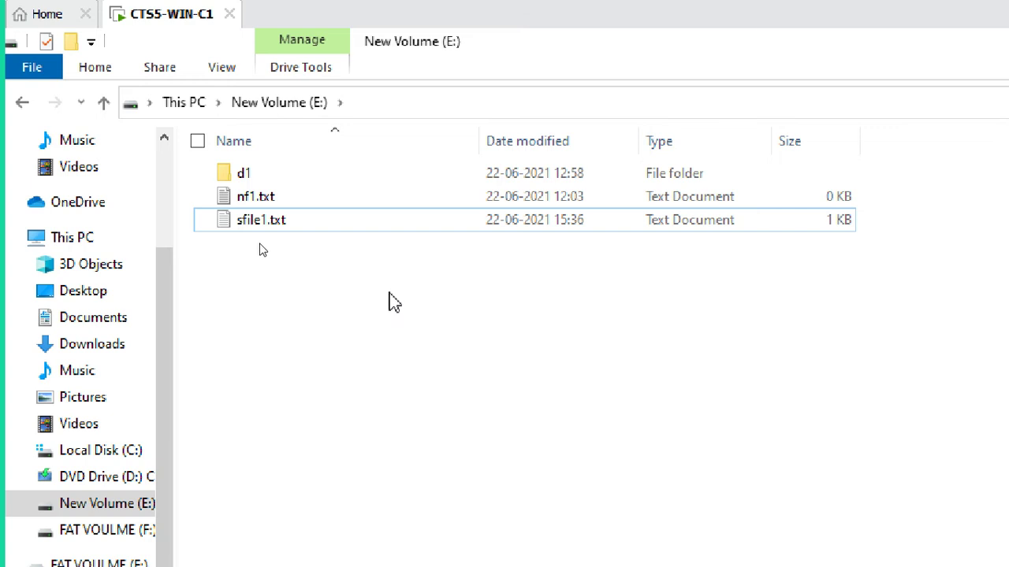
{"action": "left_click", "coordinate": [382, 223]}
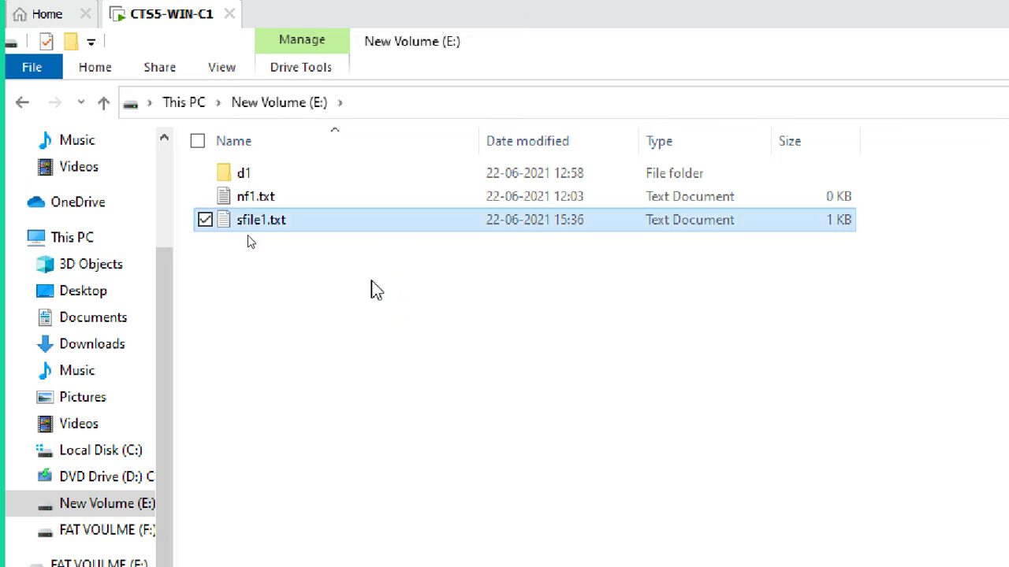
{"action": "left_click", "coordinate": [358, 199]}
{"action": "left_click", "coordinate": [346, 223]}
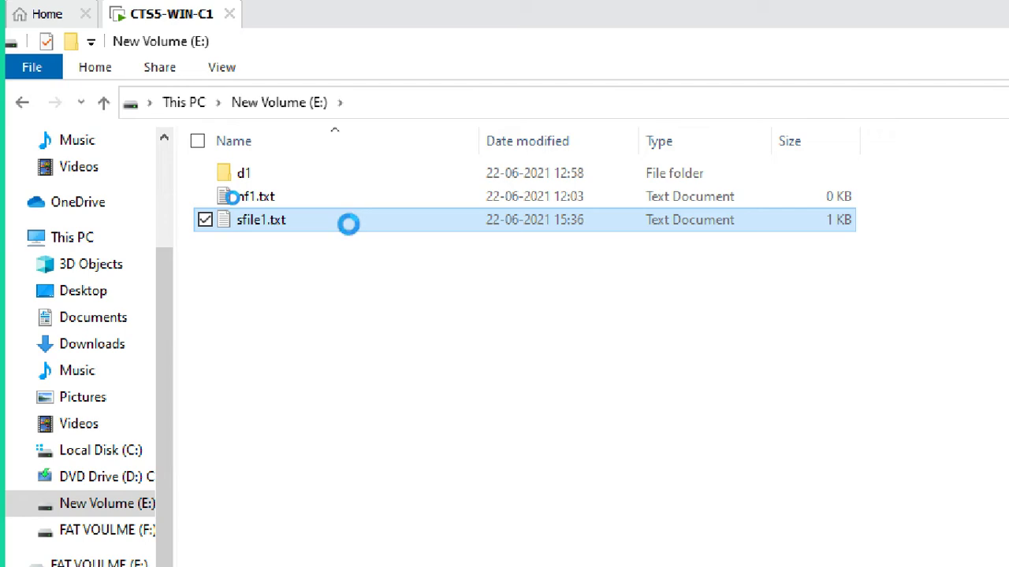
{"action": "right_click", "coordinate": [348, 224]}
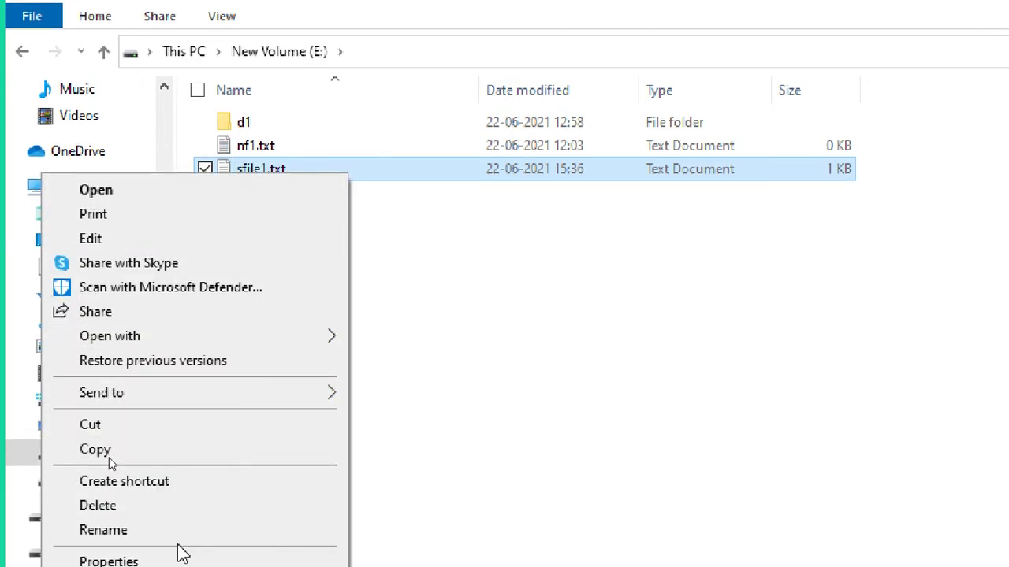
{"action": "left_click", "coordinate": [126, 476]}
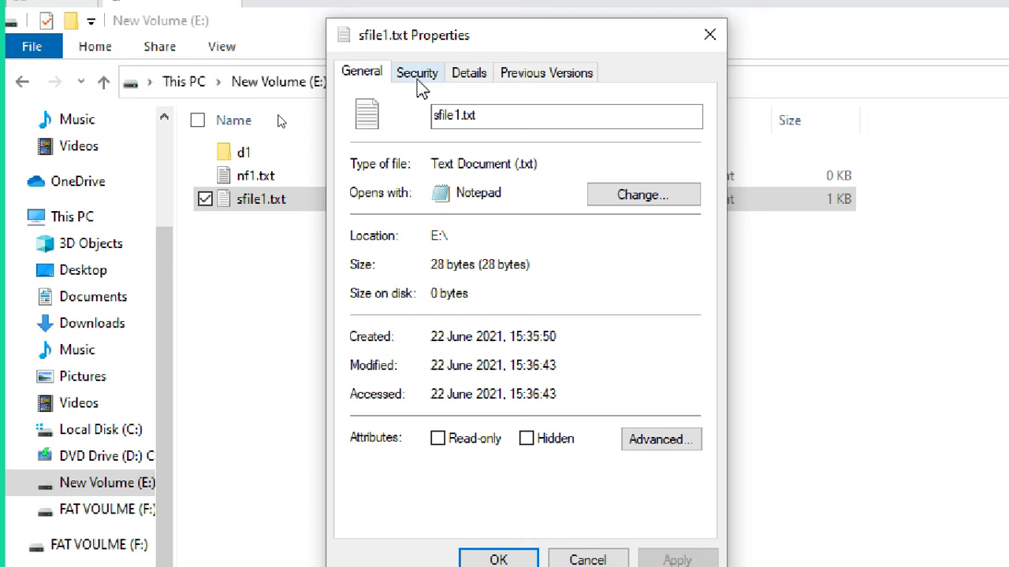
Step: Show the Security tab of sfile1.txt and magnify the screen to 200%
{"action": "left_click", "coordinate": [424, 78]}
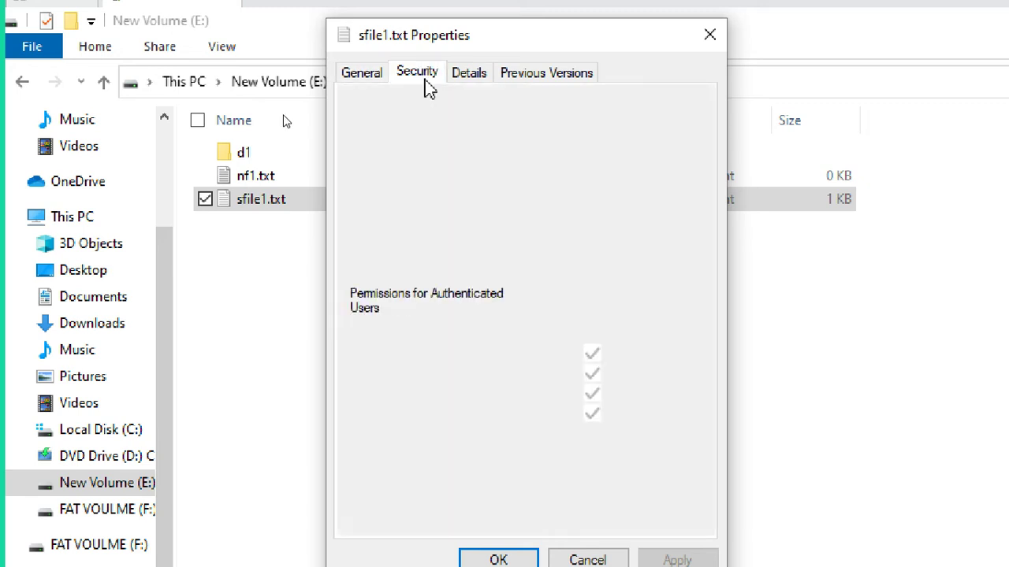
{"action": "left_click", "coordinate": [423, 242]}
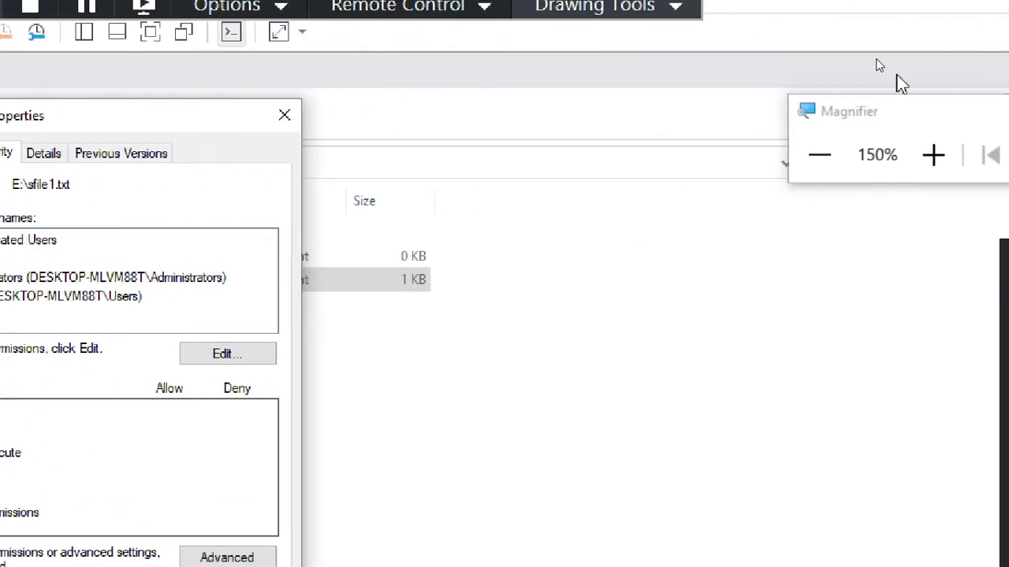
{"action": "left_click_drag", "start_coordinate": [900, 116], "coordinate": [538, 138]}
{"action": "left_click", "coordinate": [568, 179]}
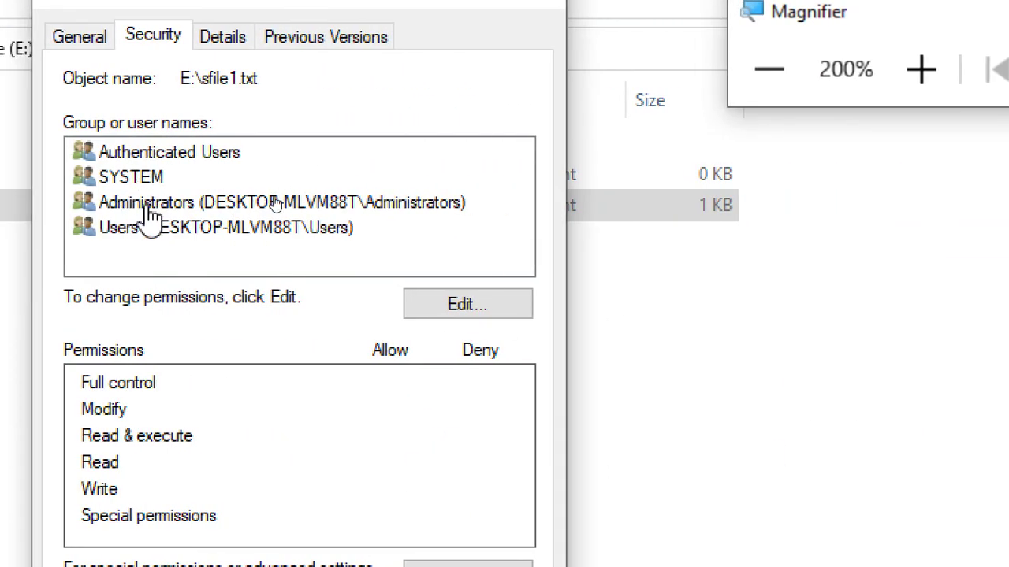
Step: Review permissions for Authenticated Users, SYSTEM, Administrators and Users in turn
{"action": "left_click", "coordinate": [255, 154]}
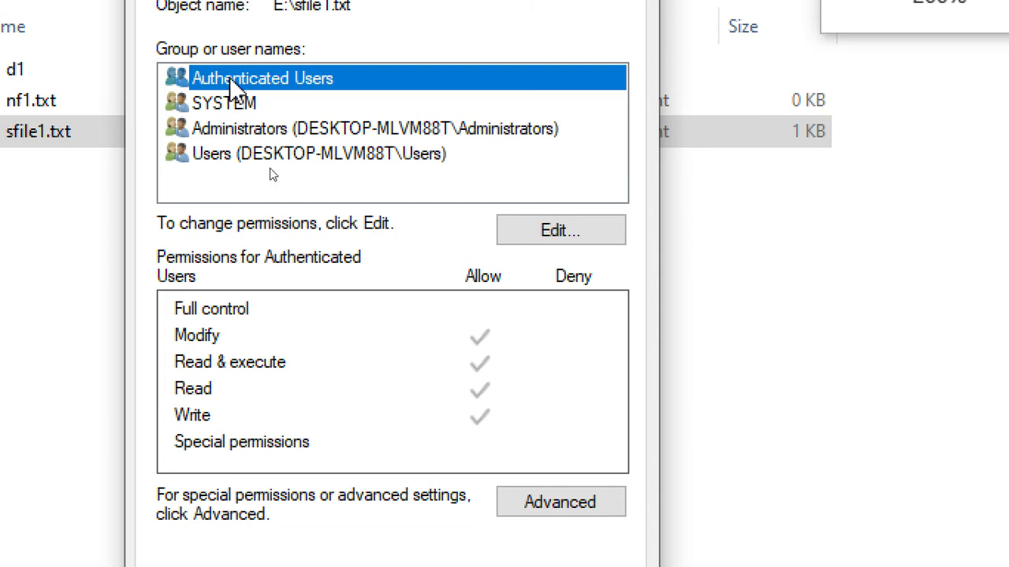
{"action": "left_click", "coordinate": [235, 102]}
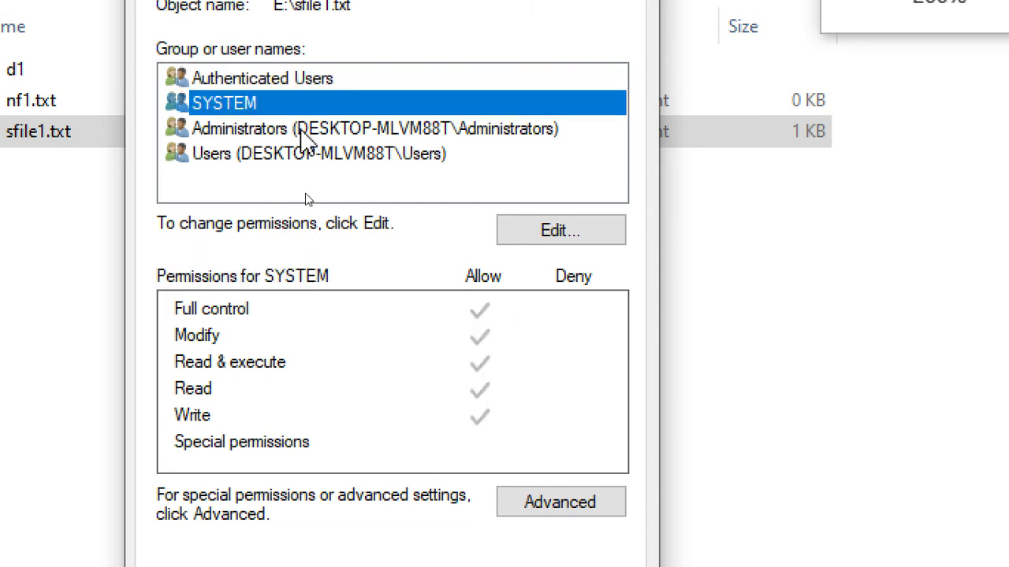
{"action": "left_click", "coordinate": [303, 130]}
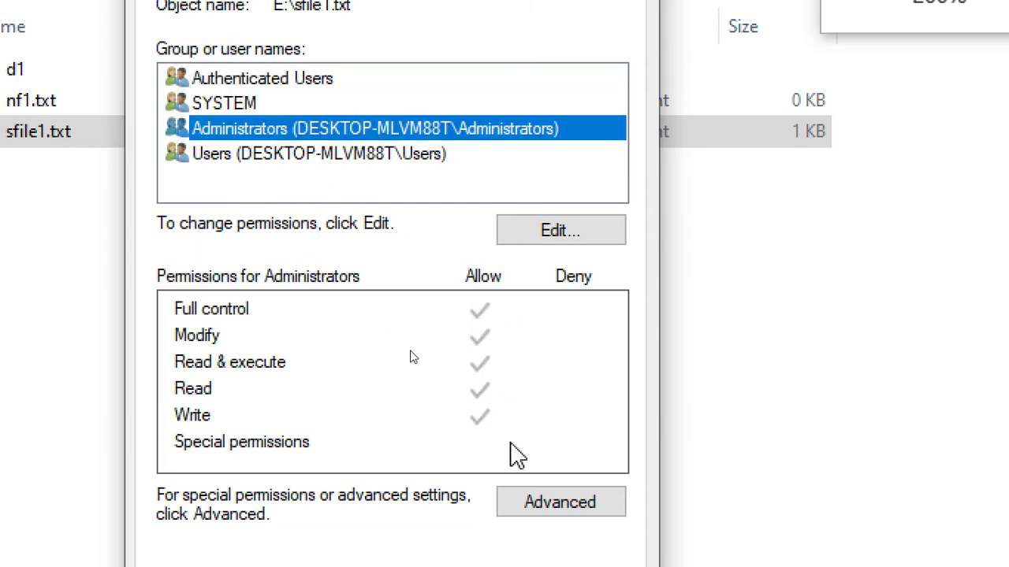
{"action": "left_click", "coordinate": [337, 153]}
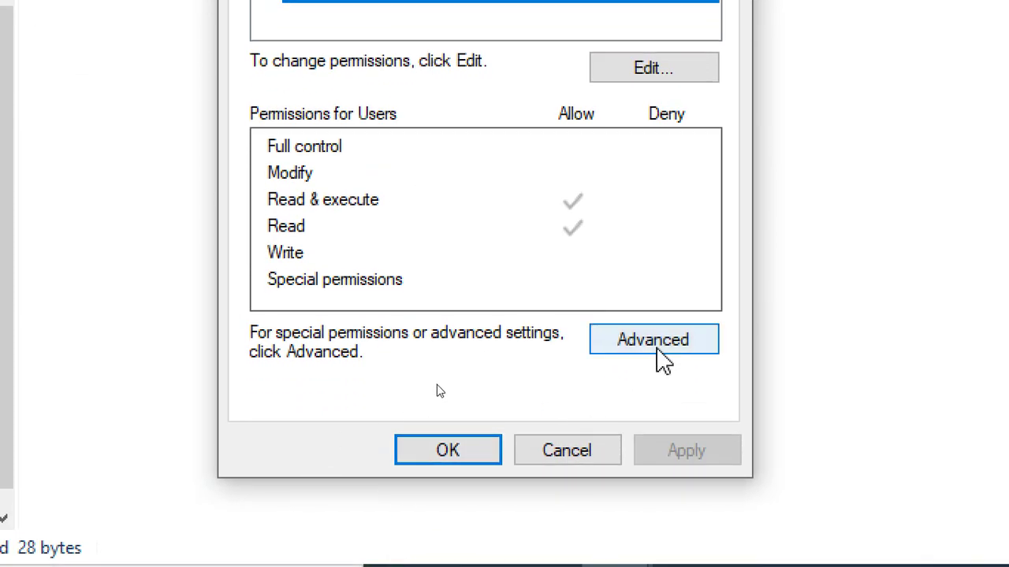
Step: Open Advanced Security Settings for sfile1.txt and select the Administrators permission entry
{"action": "left_click", "coordinate": [657, 351]}
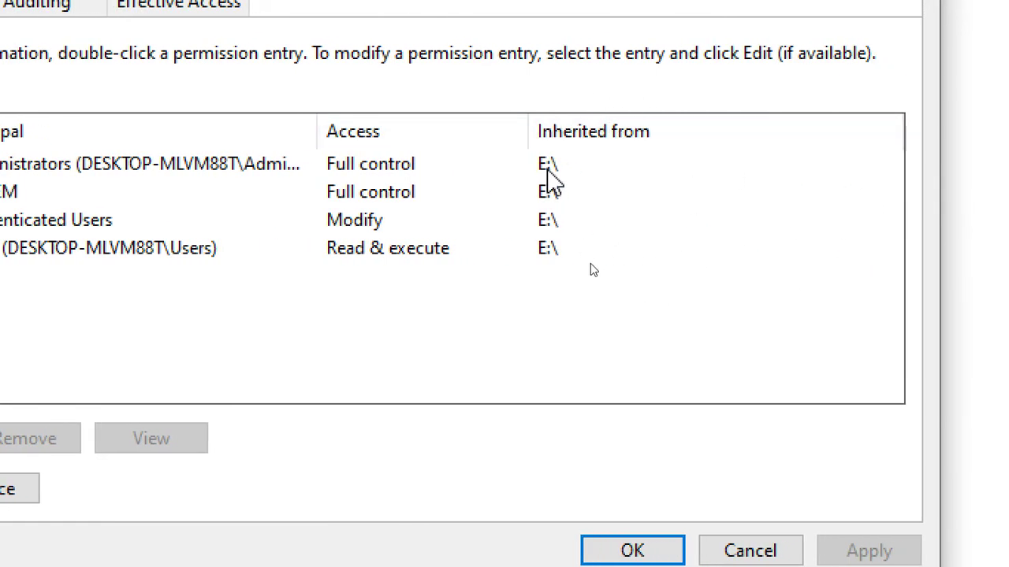
{"action": "left_click", "coordinate": [548, 167]}
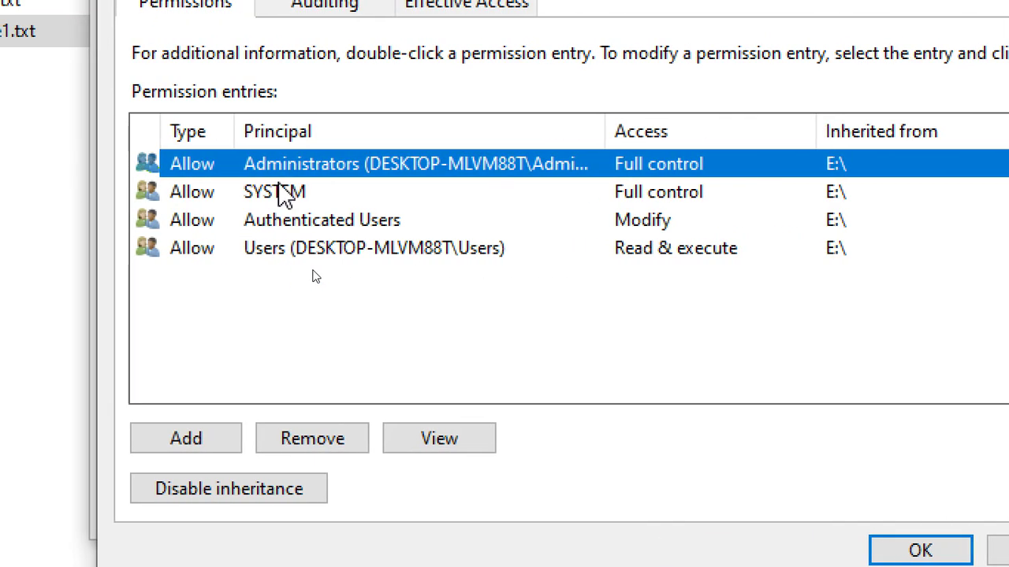
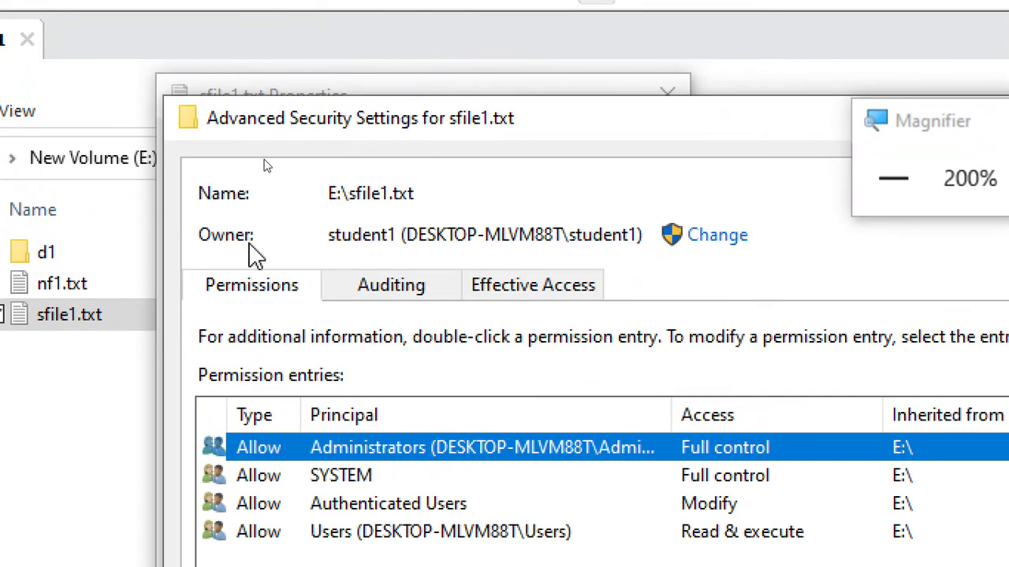
Step: Check that student1 owns sfile1.txt, review the Administrators and Authenticated Users entries, then cancel
{"action": "left_click_drag", "start_coordinate": [329, 244], "coordinate": [393, 234]}
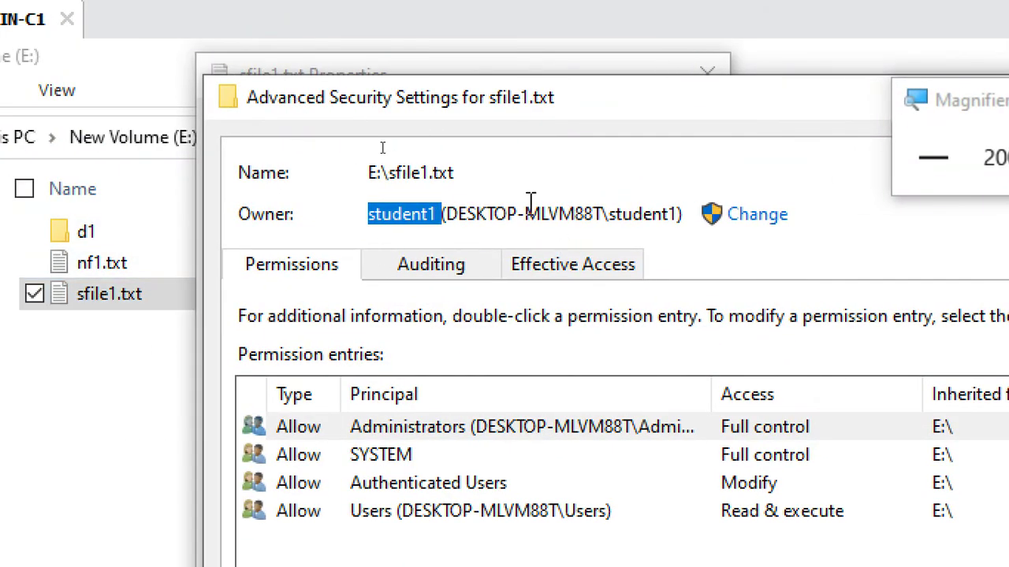
{"action": "left_click_drag", "start_coordinate": [443, 215], "coordinate": [364, 213]}
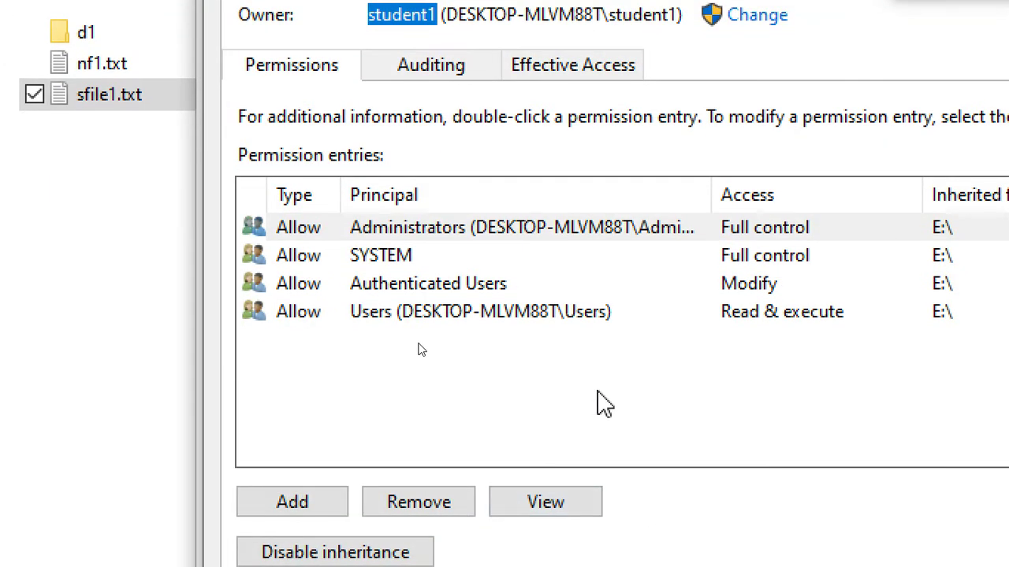
{"action": "left_click", "coordinate": [597, 401]}
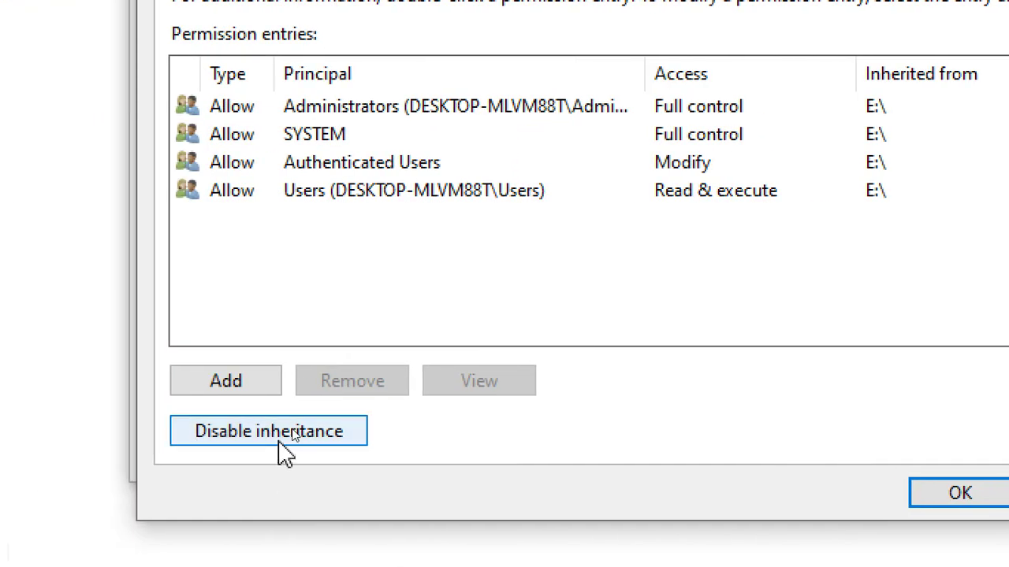
{"action": "left_click", "coordinate": [513, 164]}
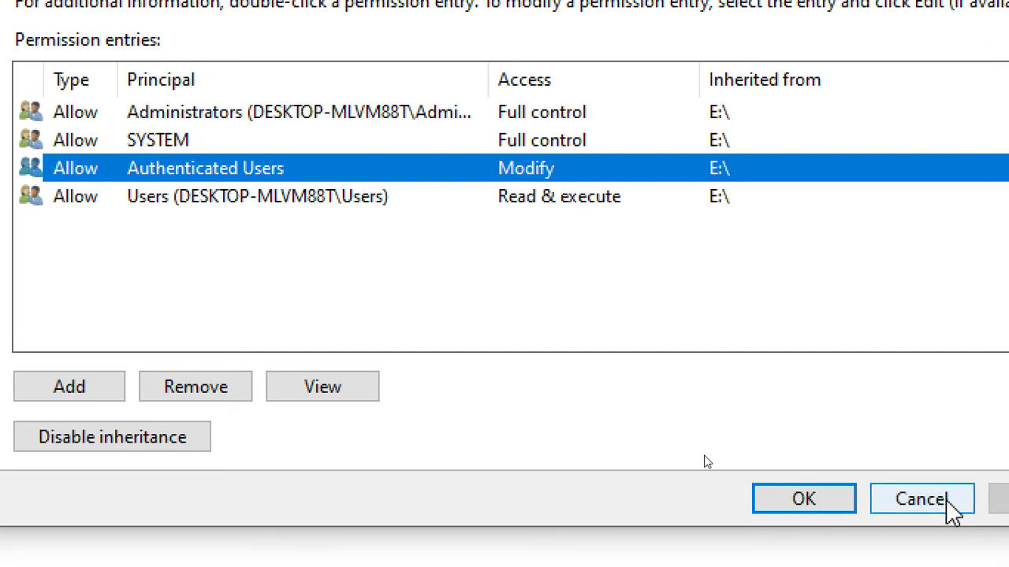
{"action": "left_click", "coordinate": [952, 506]}
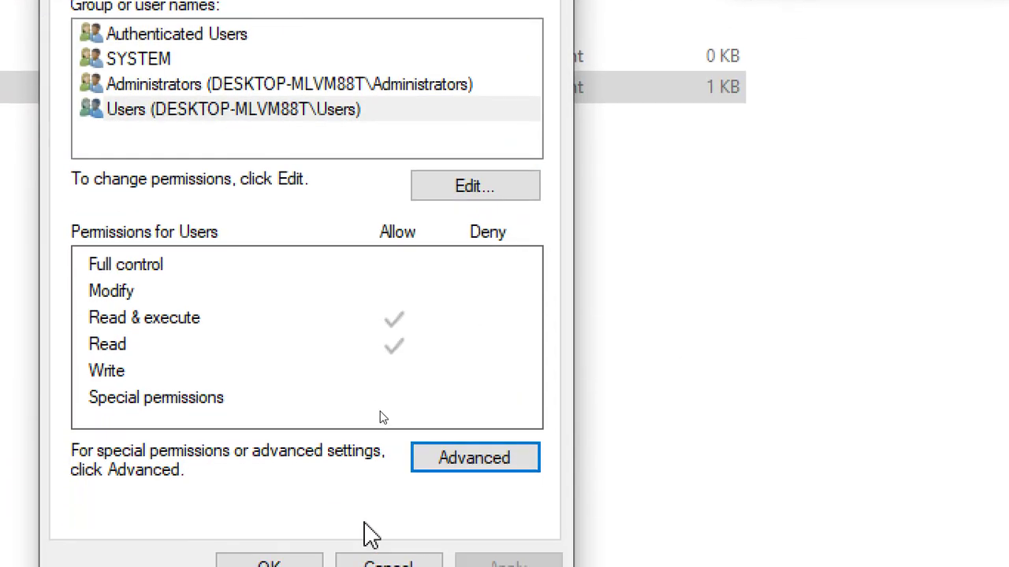
Step: Reopen sfile1.txt's Properties on the Security tab and open its permissions editor
{"action": "left_click", "coordinate": [387, 561]}
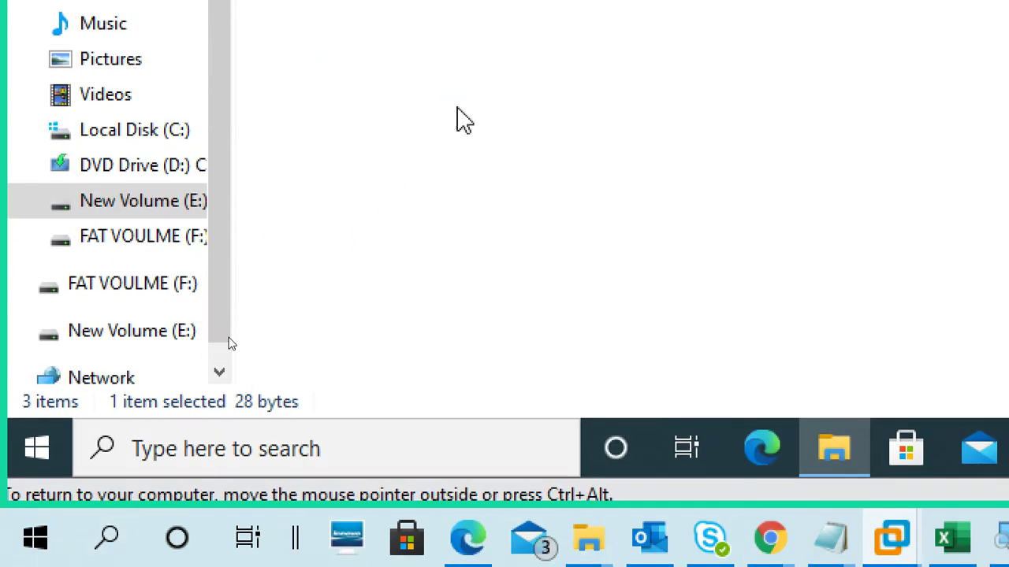
{"action": "right_click", "coordinate": [412, 108]}
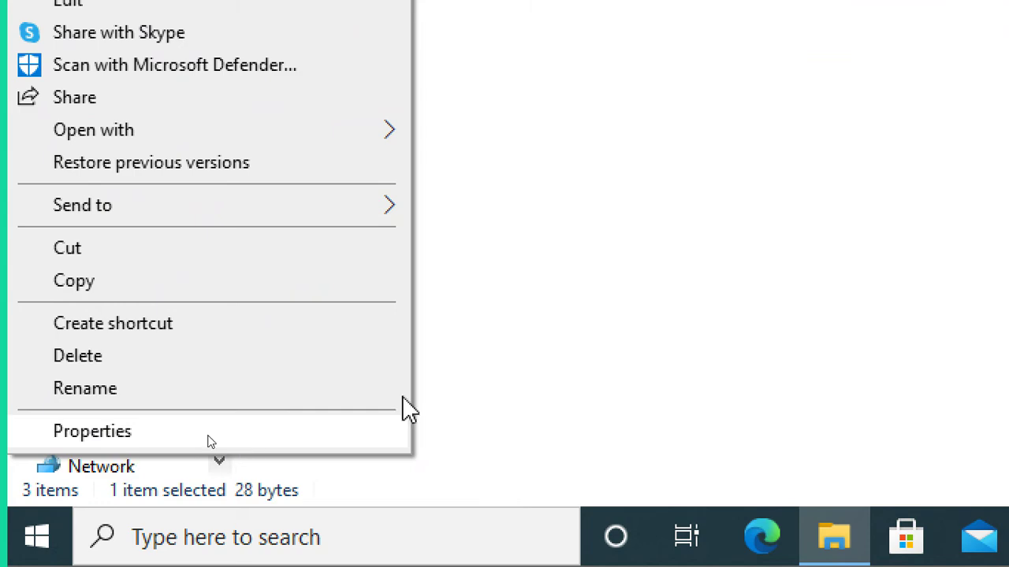
{"action": "left_click", "coordinate": [210, 438]}
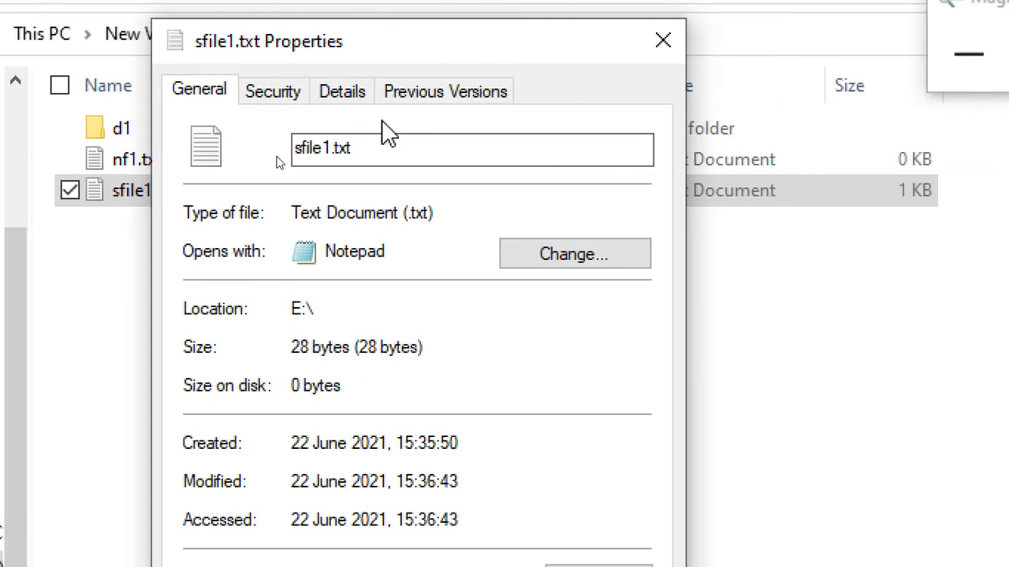
{"action": "left_click", "coordinate": [478, 92]}
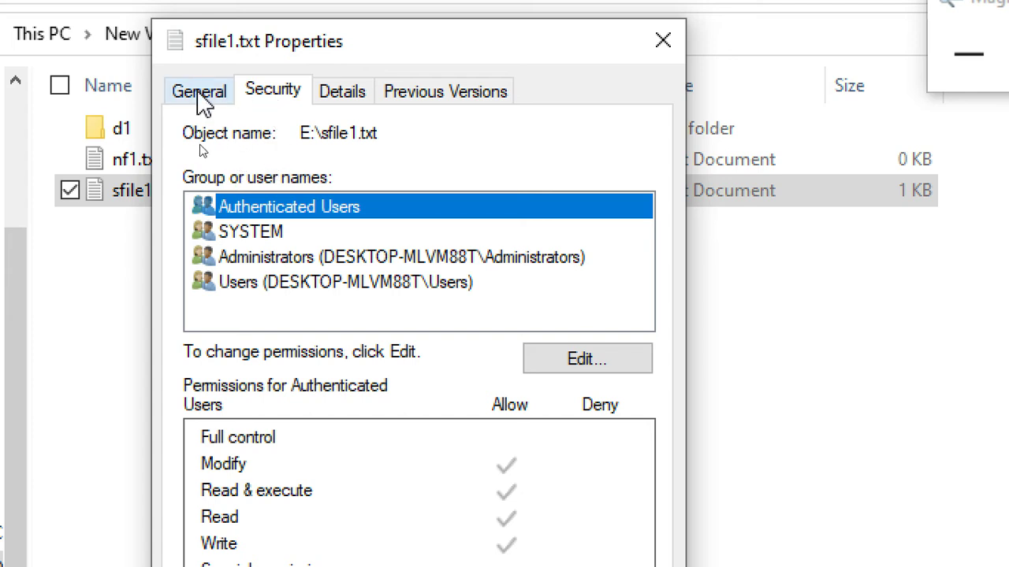
{"action": "left_click", "coordinate": [206, 96]}
{"action": "left_click", "coordinate": [279, 99]}
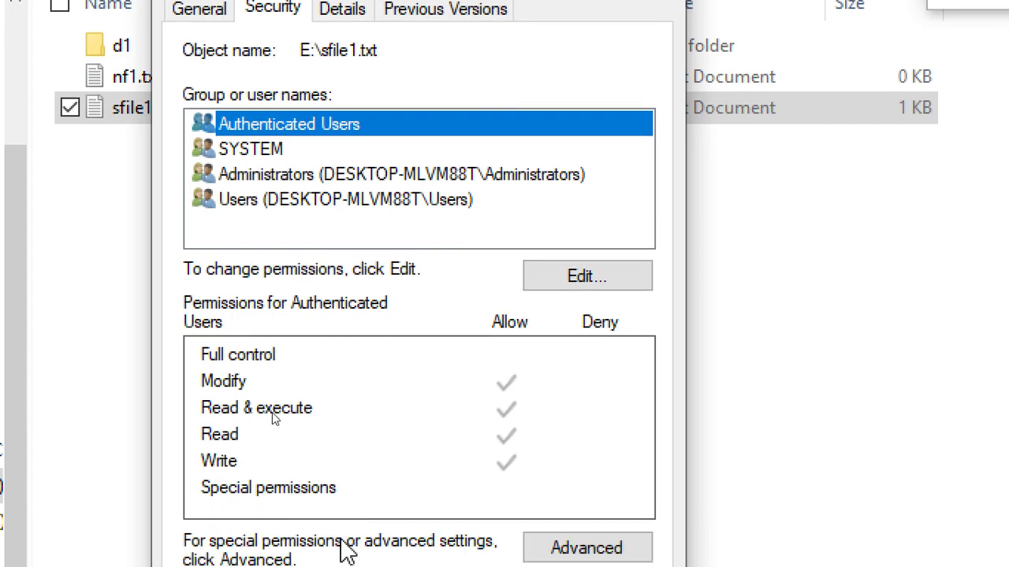
{"action": "left_click", "coordinate": [581, 370]}
{"action": "left_click", "coordinate": [583, 215]}
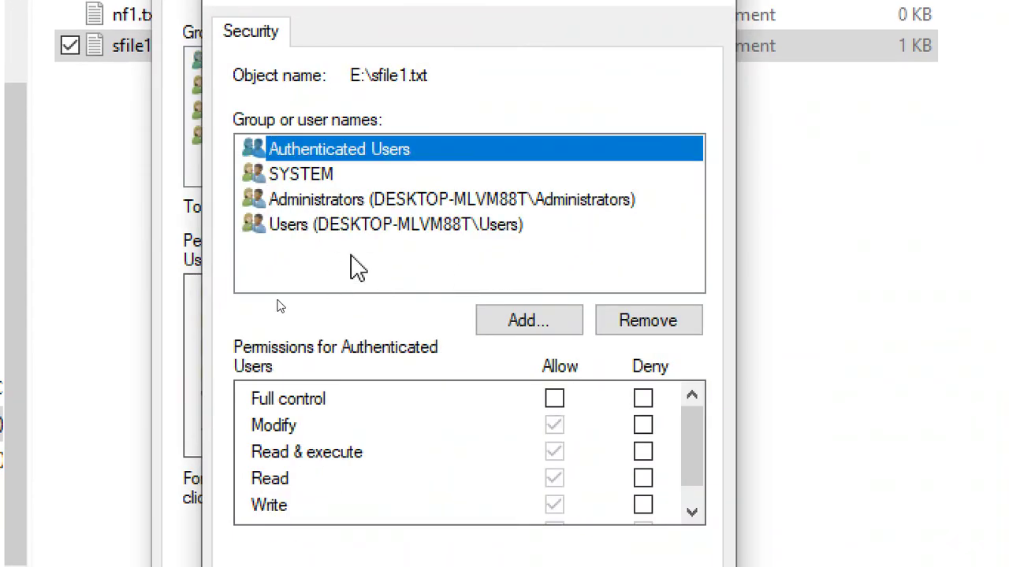
{"action": "left_click", "coordinate": [413, 265]}
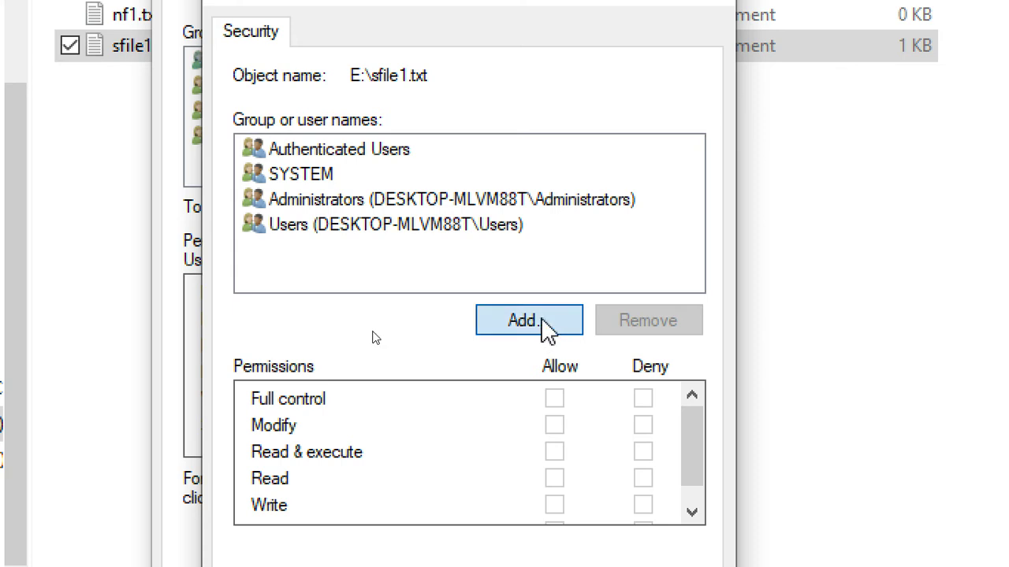
Step: Find student2 through the advanced user search and add it to sfile1.txt's permission list
{"action": "left_click", "coordinate": [548, 323]}
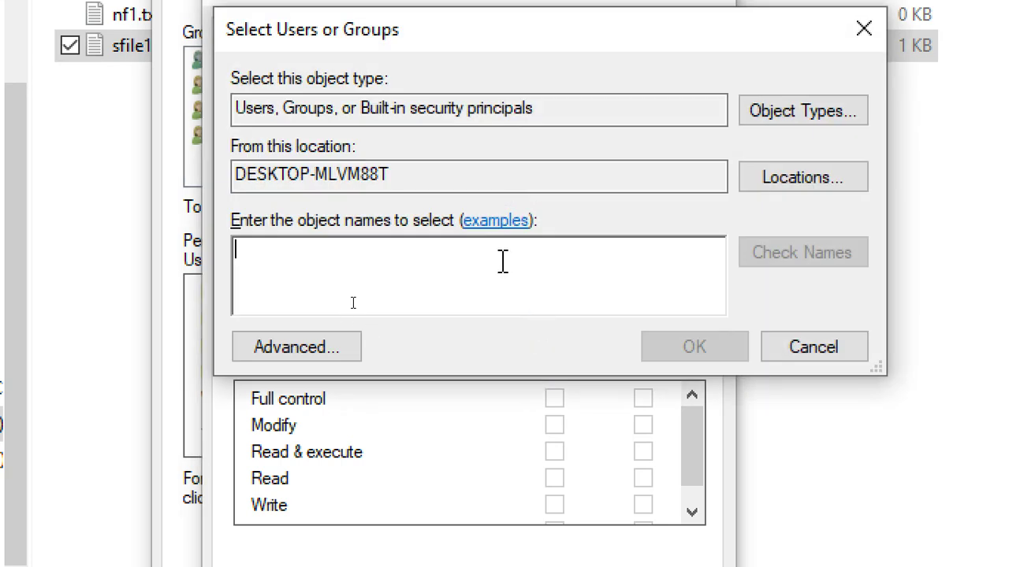
{"action": "left_click", "coordinate": [276, 347]}
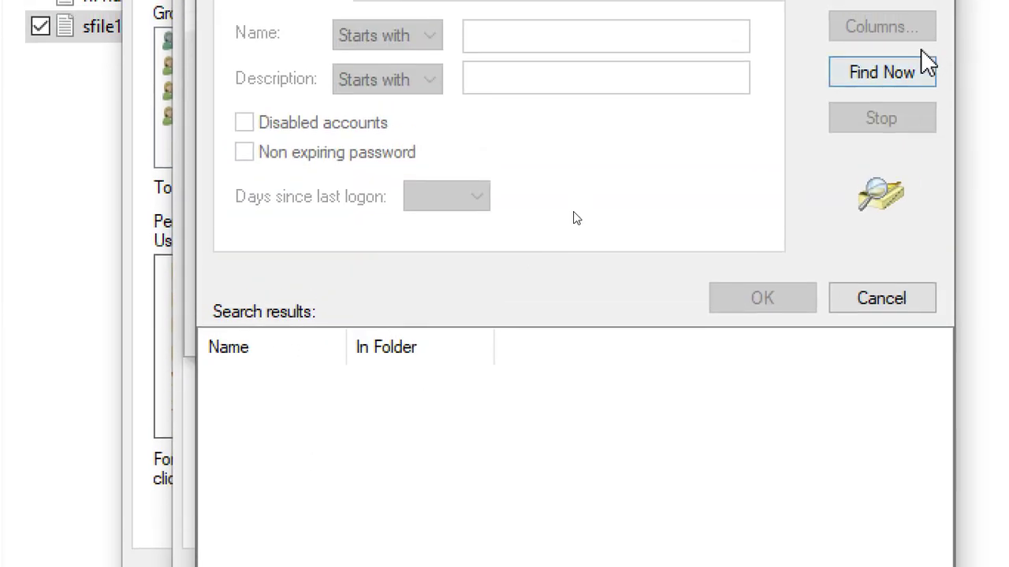
{"action": "left_click", "coordinate": [899, 82]}
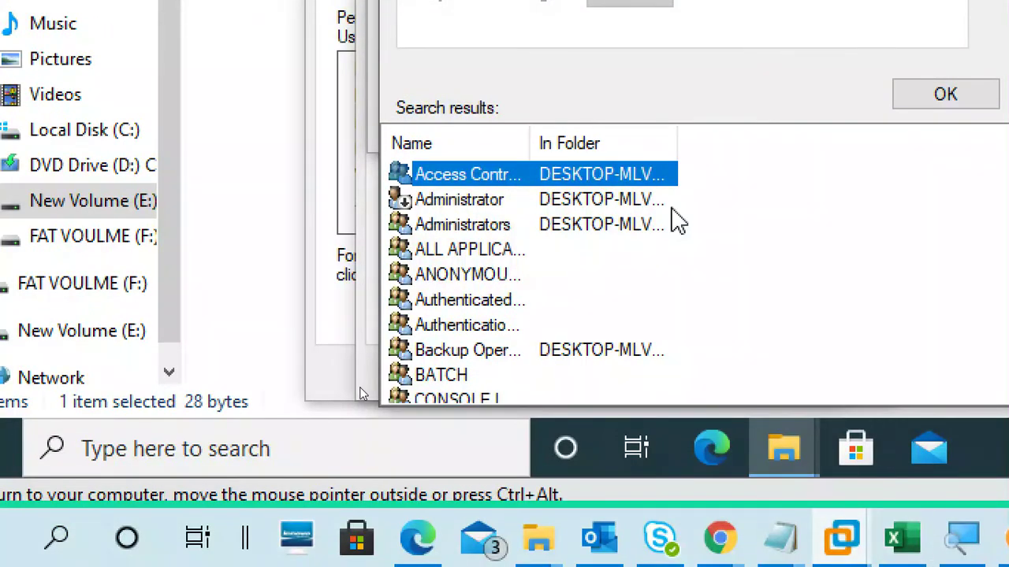
{"action": "scroll", "coordinate": [494, 279], "scroll_direction": "down", "scroll_amount": 2}
{"action": "left_click", "coordinate": [506, 250]}
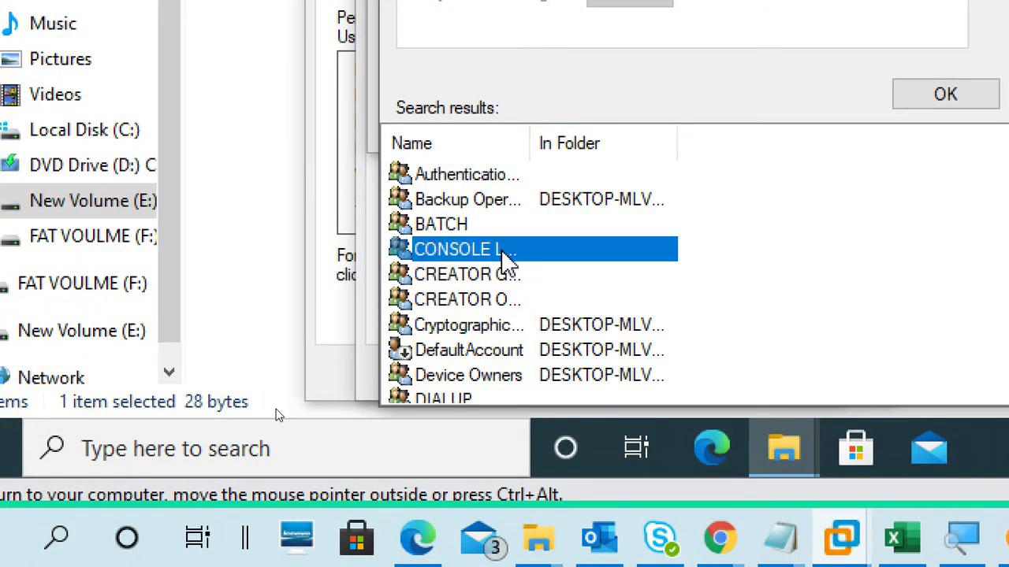
{"action": "scroll", "coordinate": [513, 260], "scroll_direction": "down", "scroll_amount": 7}
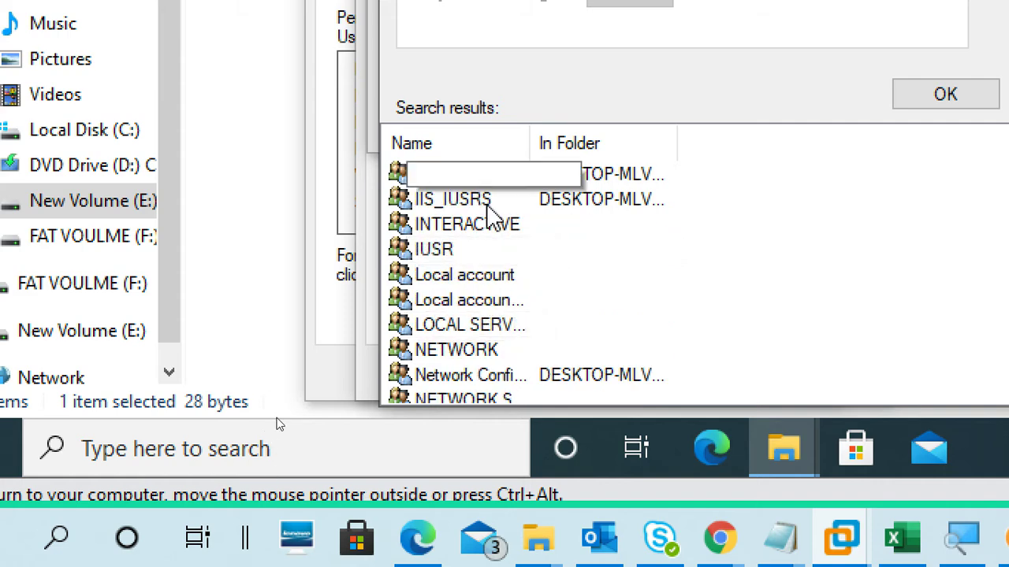
{"action": "scroll", "coordinate": [504, 307], "scroll_direction": "down", "scroll_amount": 4}
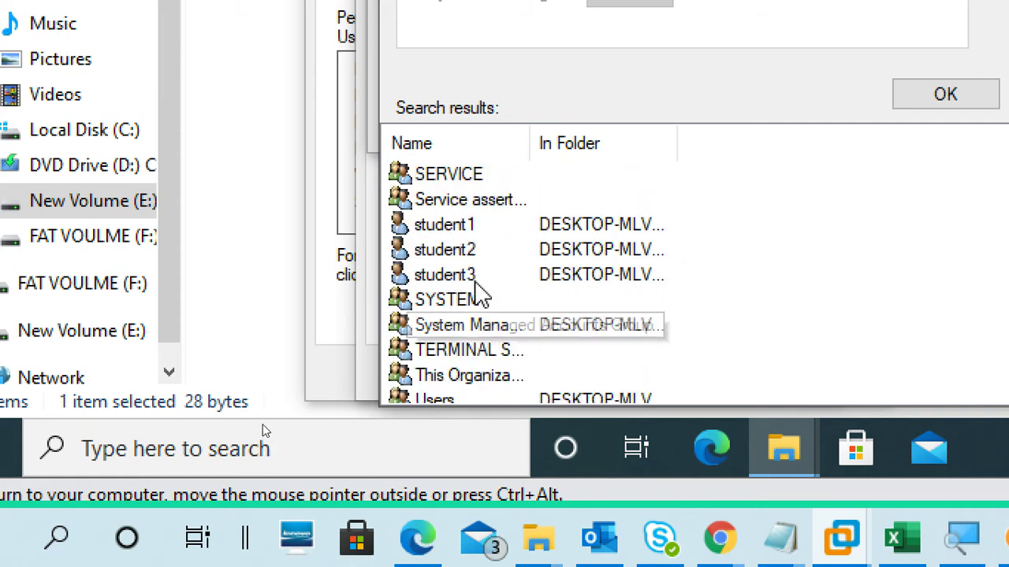
{"action": "left_click", "coordinate": [449, 250]}
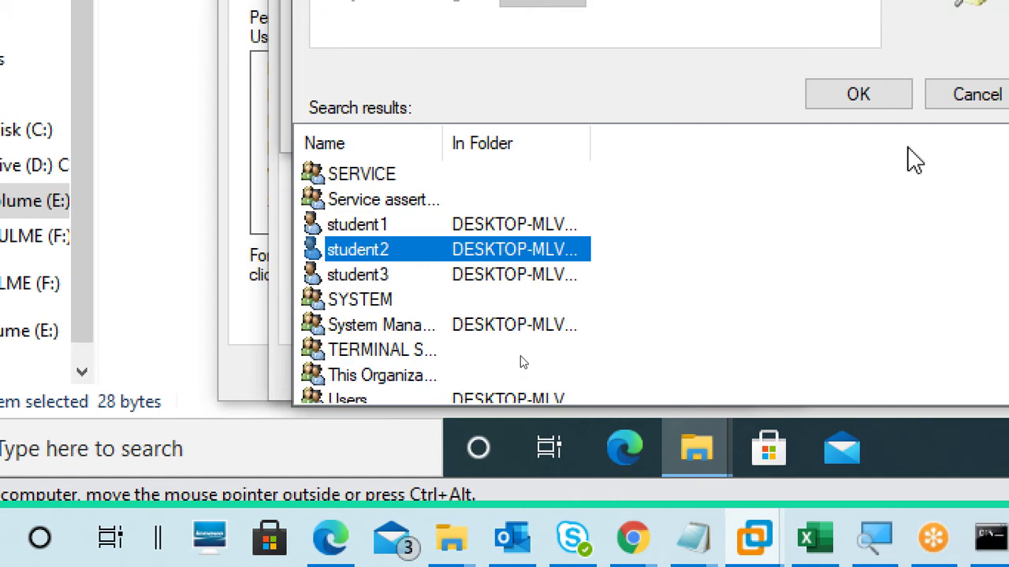
{"action": "left_click", "coordinate": [858, 99]}
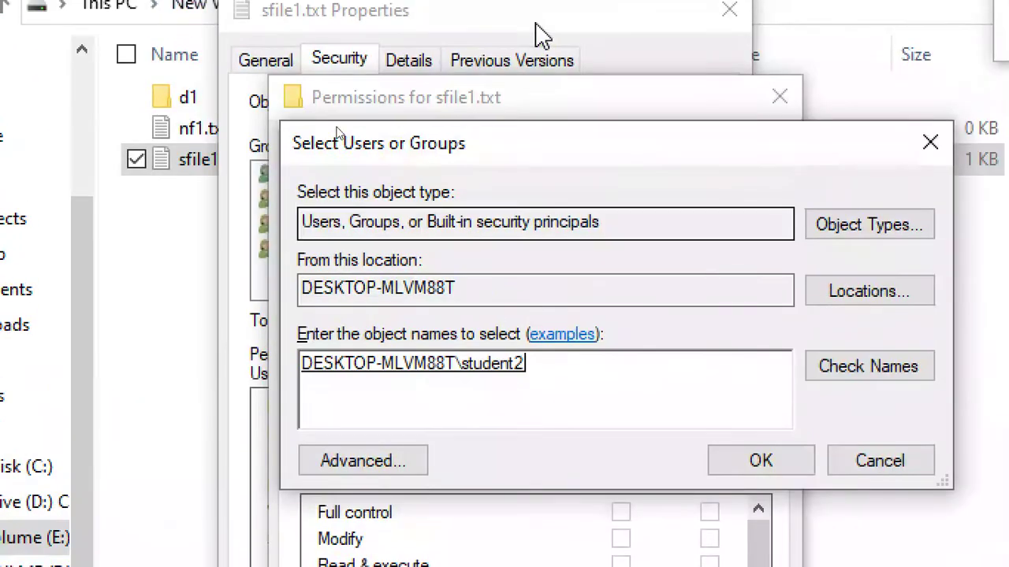
{"action": "left_click", "coordinate": [713, 464]}
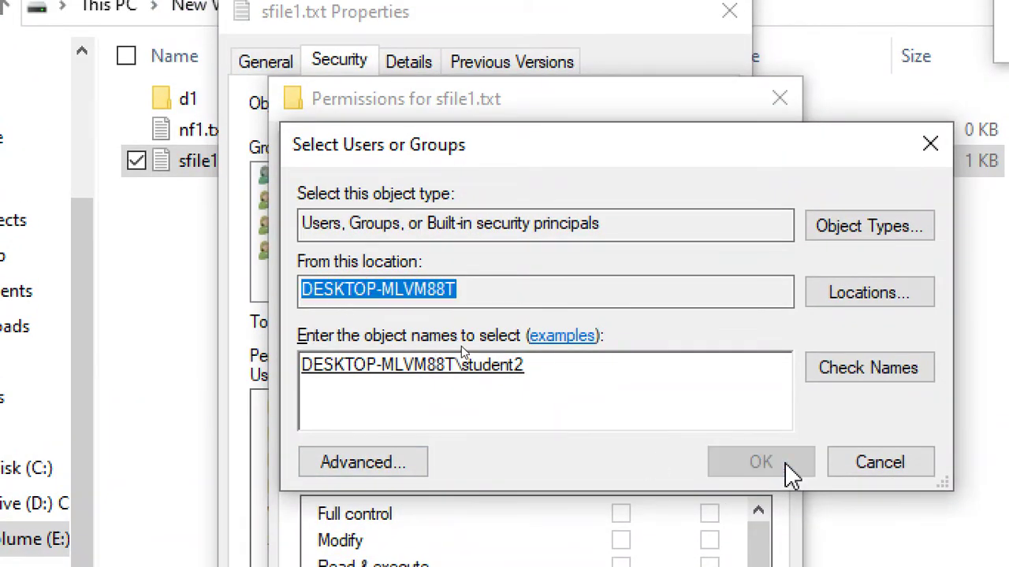
{"action": "left_click", "coordinate": [482, 345]}
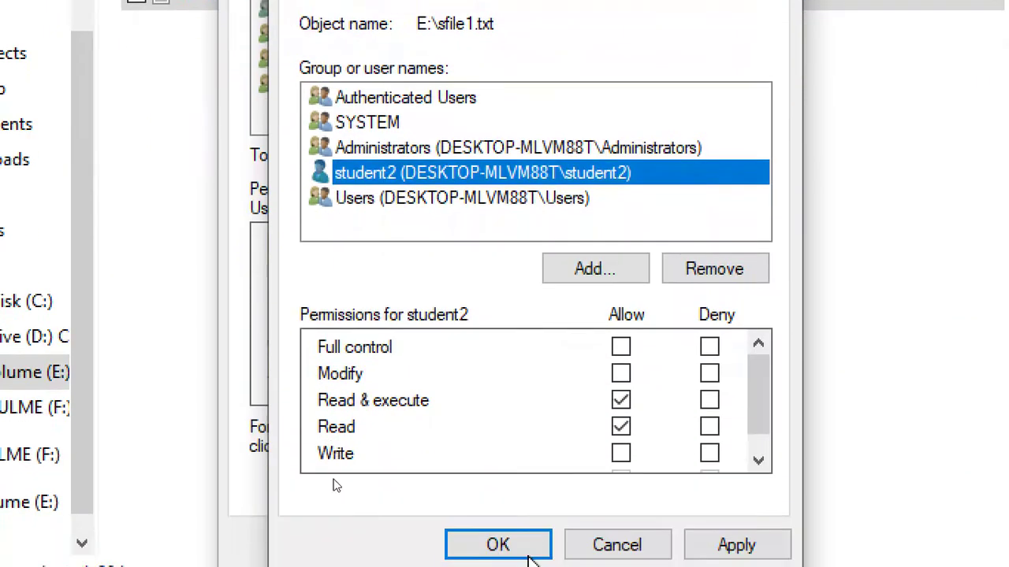
Step: Deny student2 Write on sfile1.txt, then close the Permissions and Properties windows
{"action": "left_click_drag", "start_coordinate": [754, 399], "coordinate": [772, 444]}
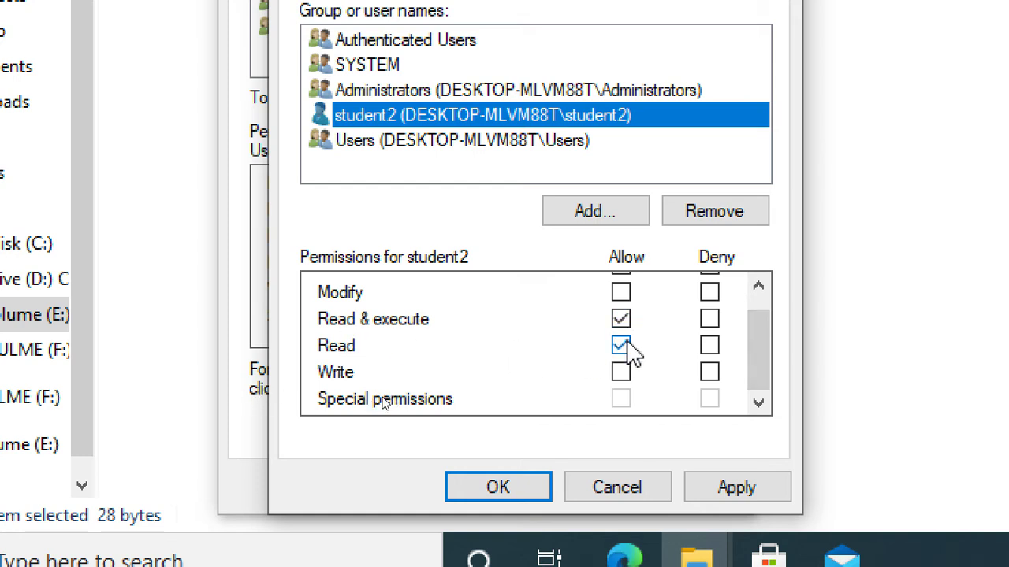
{"action": "left_click", "coordinate": [708, 375]}
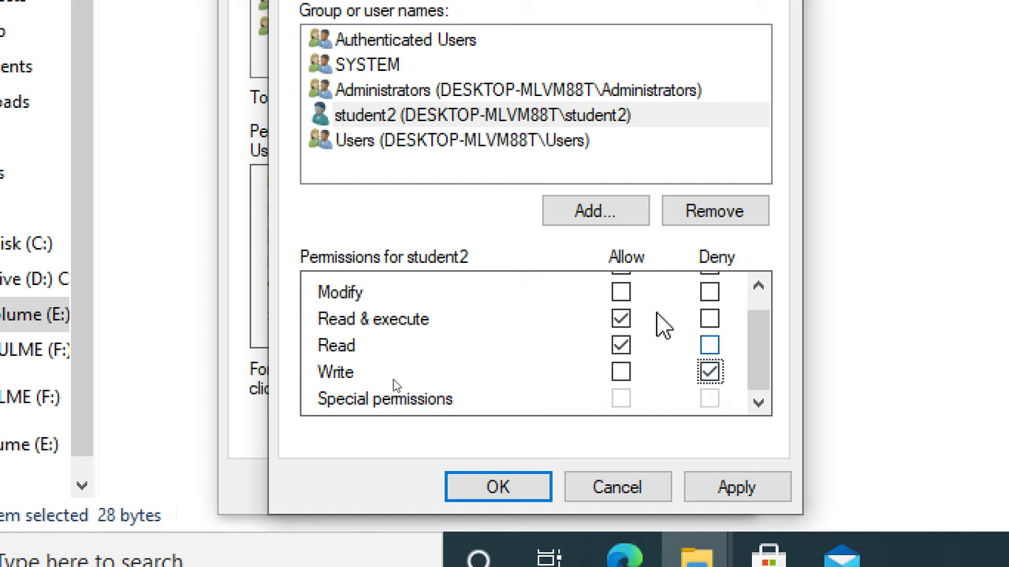
{"action": "left_click", "coordinate": [455, 118]}
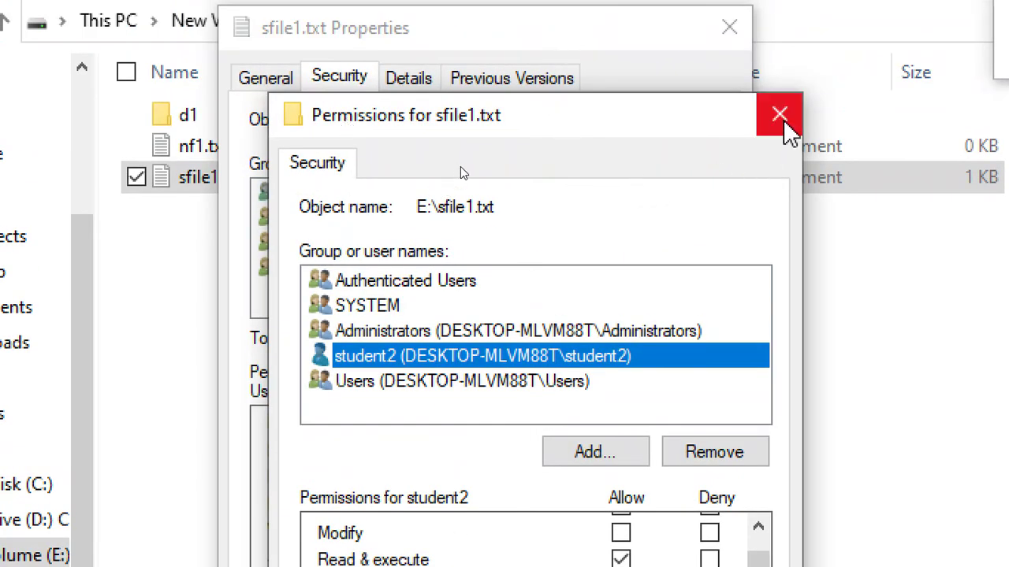
{"action": "left_click", "coordinate": [779, 115]}
{"action": "left_click", "coordinate": [729, 27]}
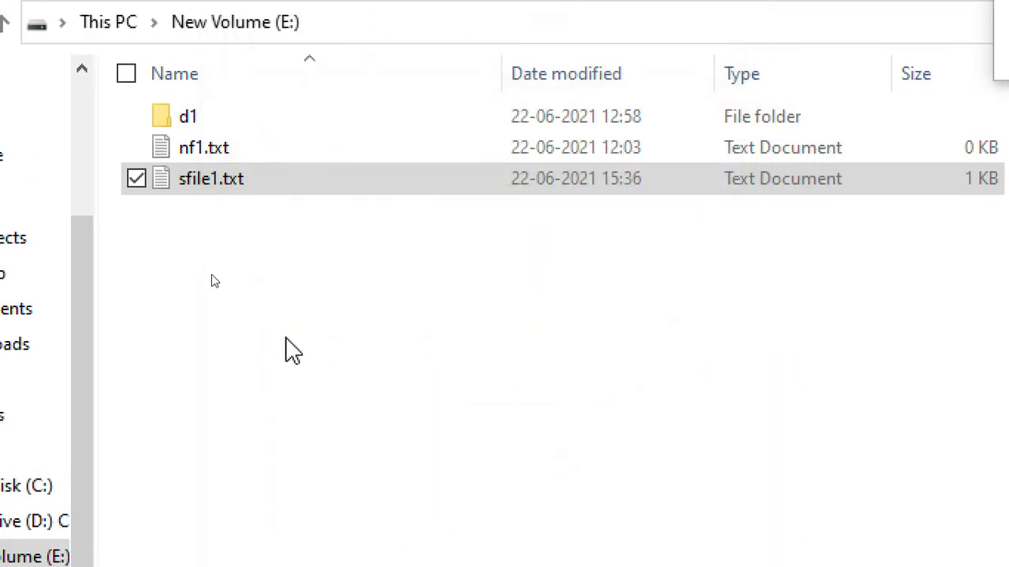
{"action": "left_click", "coordinate": [699, 48]}
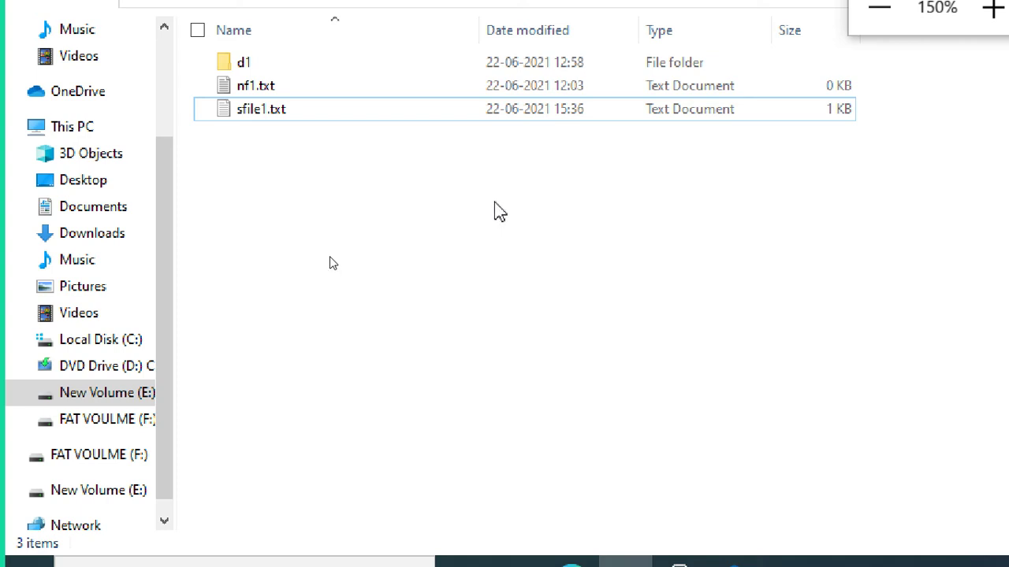
Step: Reopen sfile1.txt's Properties on the Security tab and open the permissions editor
{"action": "right_click", "coordinate": [413, 108]}
{"action": "left_click", "coordinate": [437, 119]}
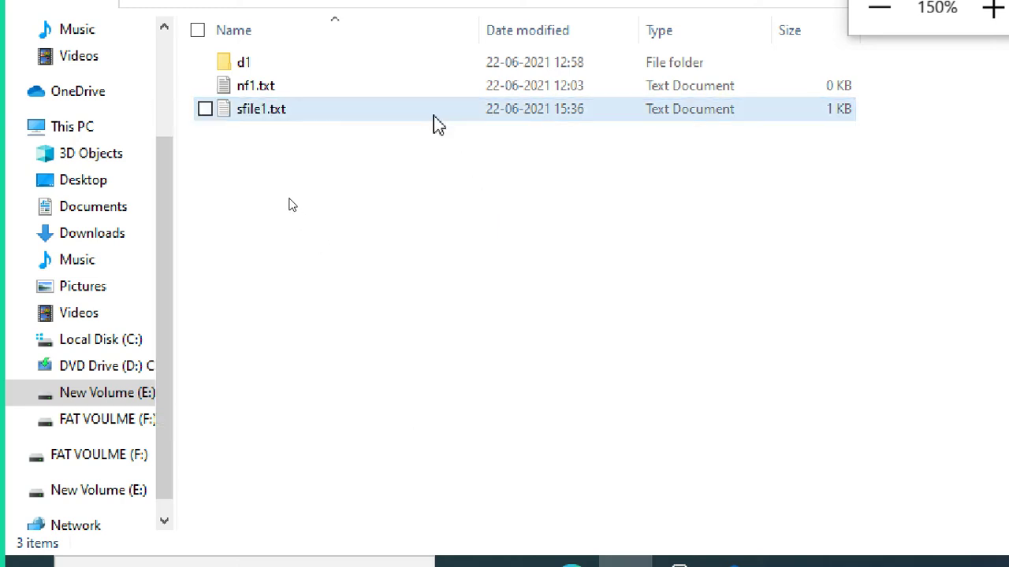
{"action": "double_click", "coordinate": [433, 111]}
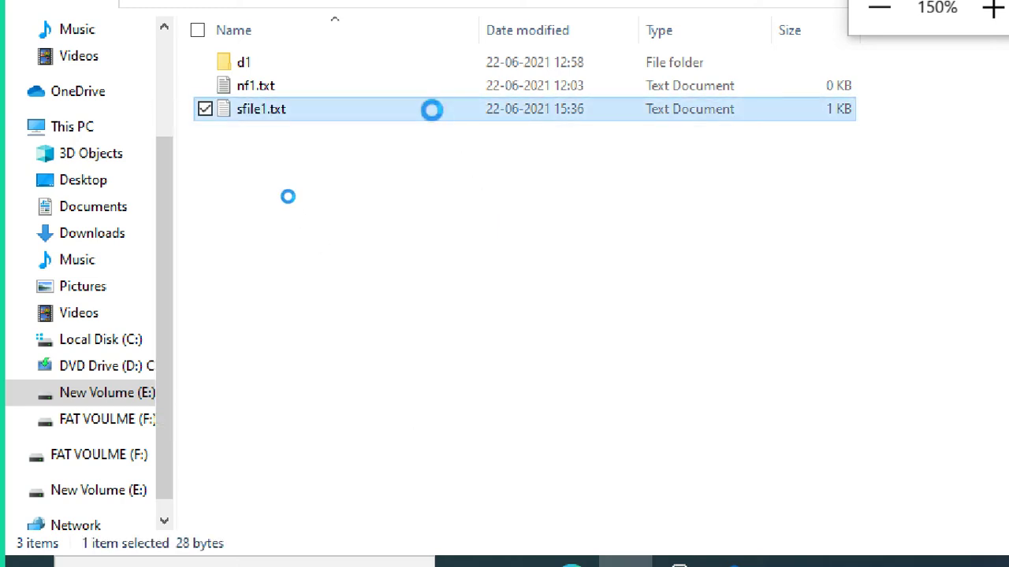
{"action": "right_click", "coordinate": [432, 111]}
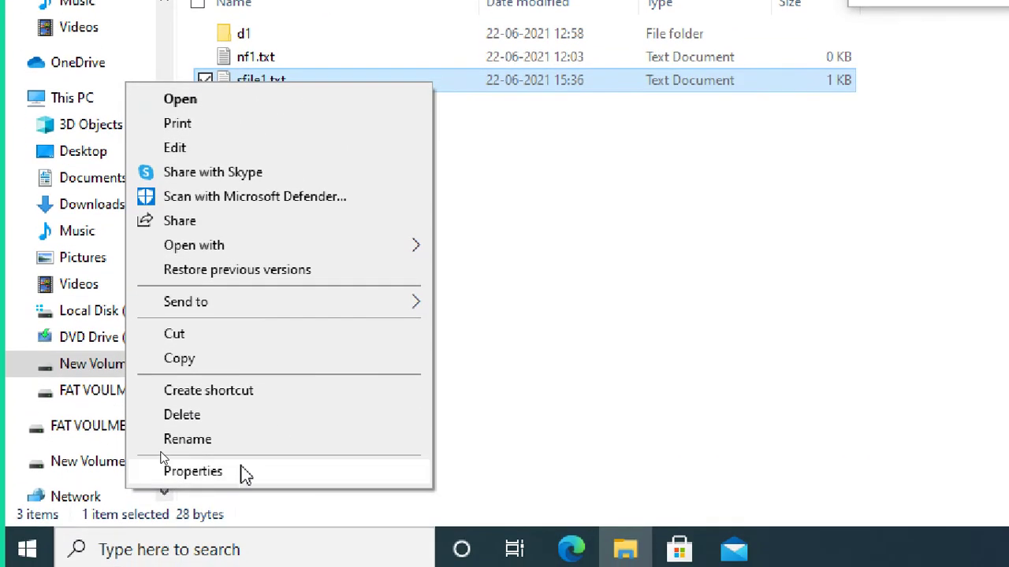
{"action": "left_click", "coordinate": [245, 473]}
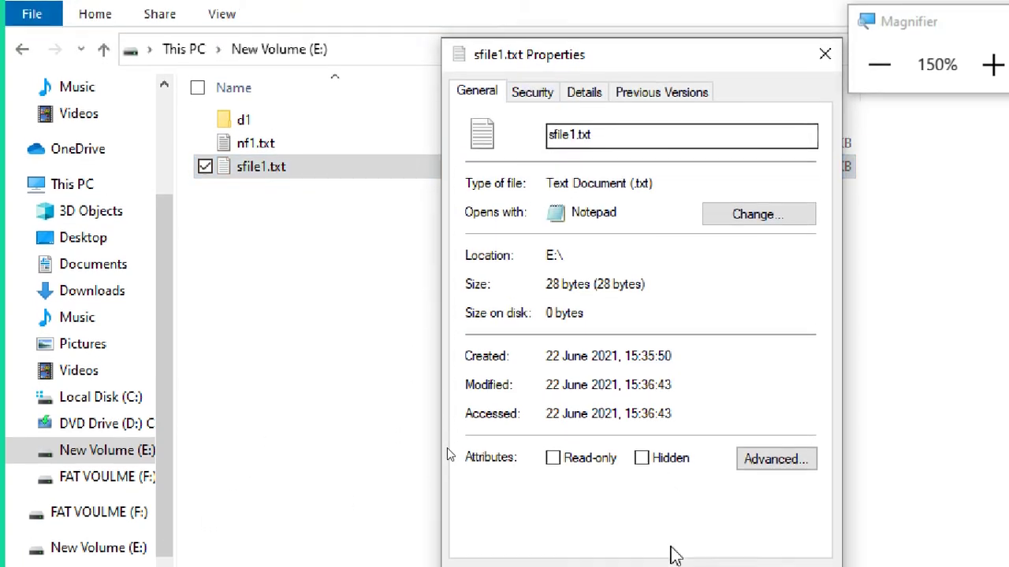
{"action": "left_click", "coordinate": [536, 52]}
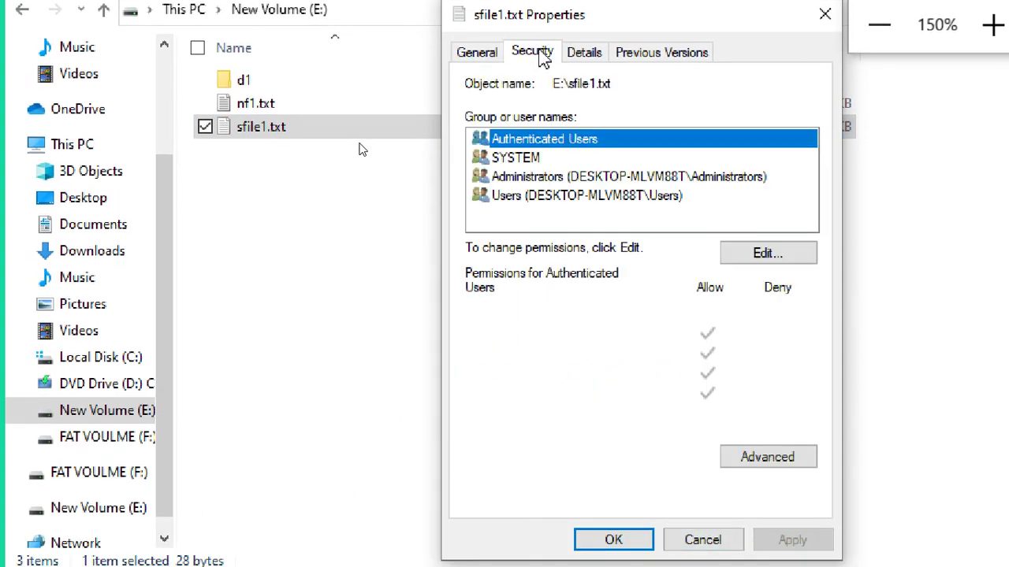
{"action": "left_click", "coordinate": [788, 256]}
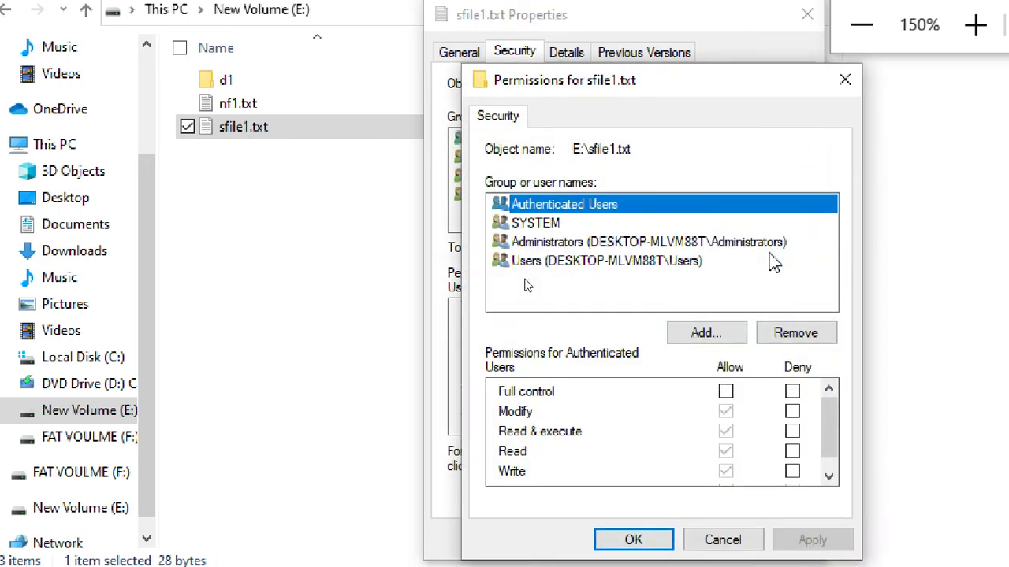
Step: Enter student2 in the Add dialog, verify it with Check Names, and confirm
{"action": "left_click", "coordinate": [717, 335]}
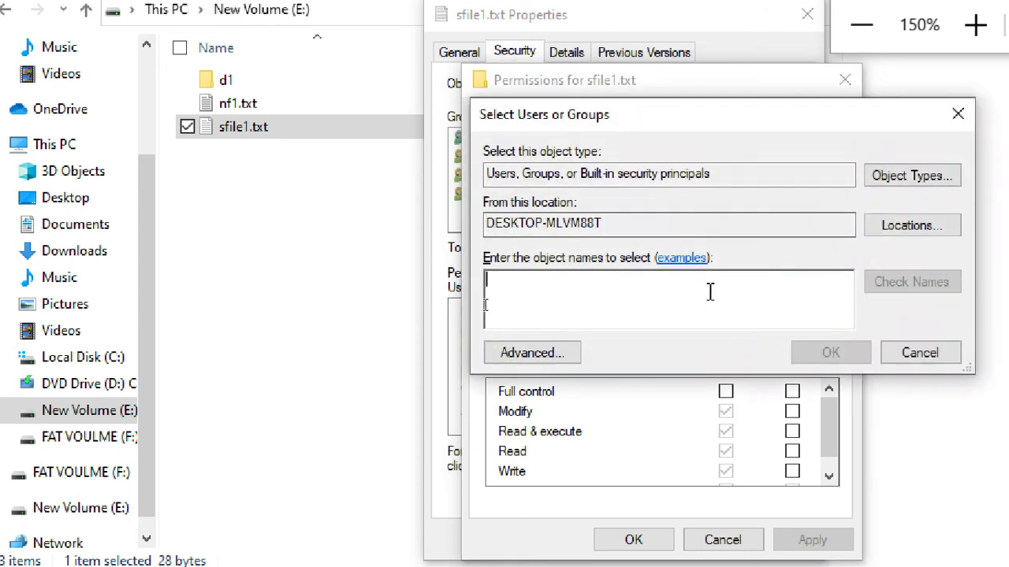
{"action": "type", "text": "student2"}
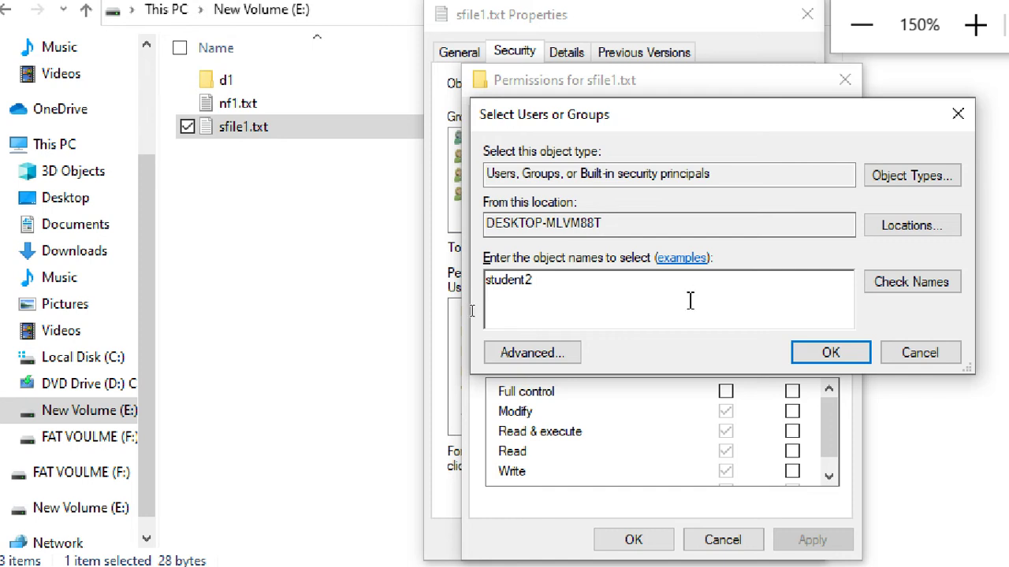
{"action": "left_click_drag", "start_coordinate": [556, 286], "coordinate": [293, 310]}
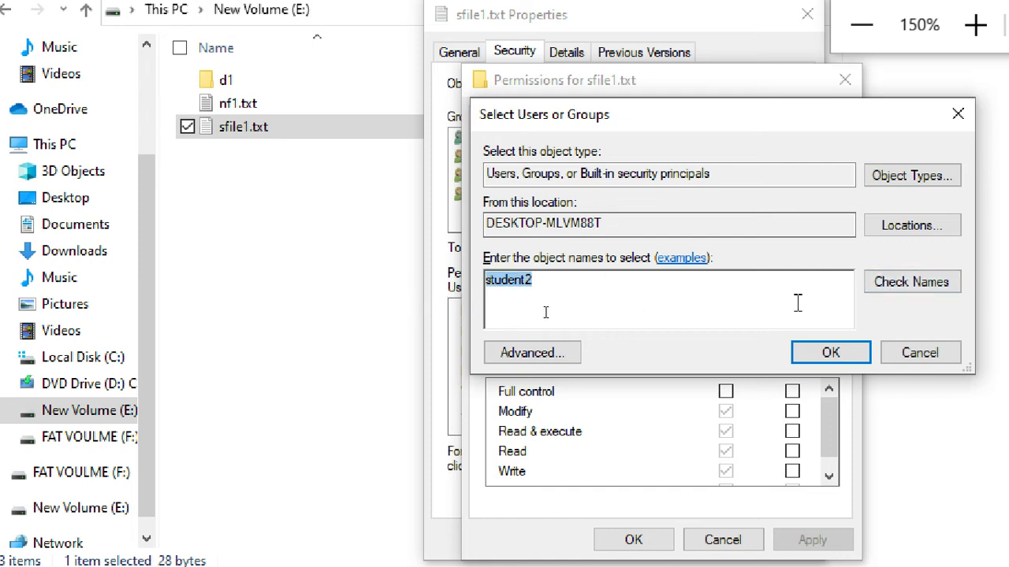
{"action": "left_click", "coordinate": [910, 287]}
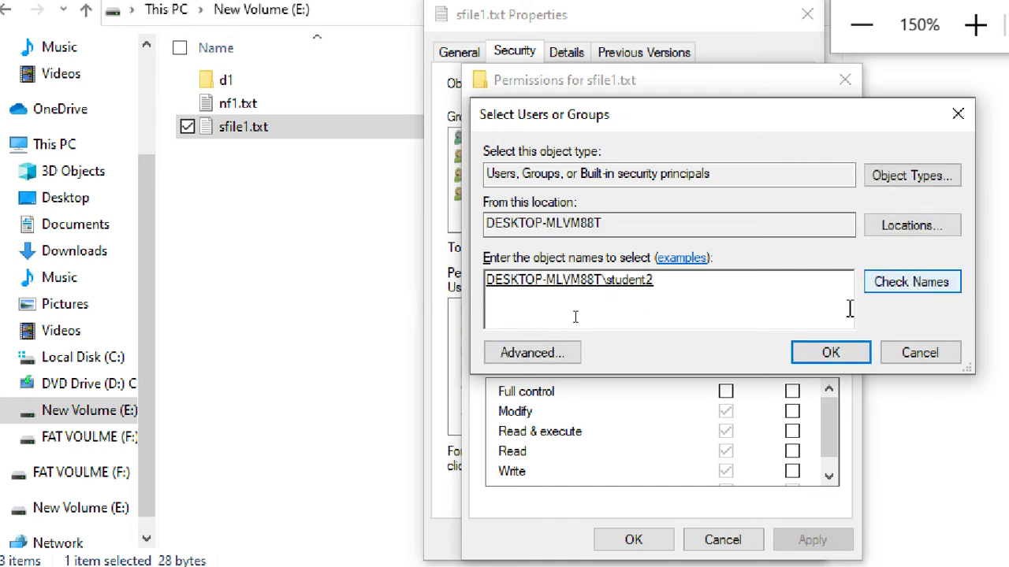
{"action": "left_click", "coordinate": [830, 361]}
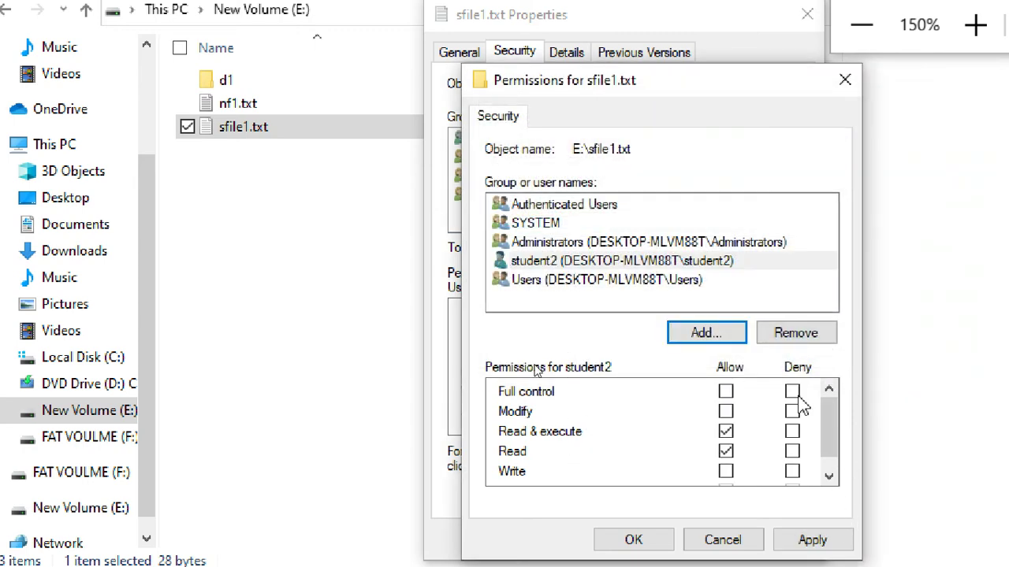
Step: Deny student2 Write, apply and accept the deny warning, then confirm the permissions
{"action": "left_click", "coordinate": [677, 262]}
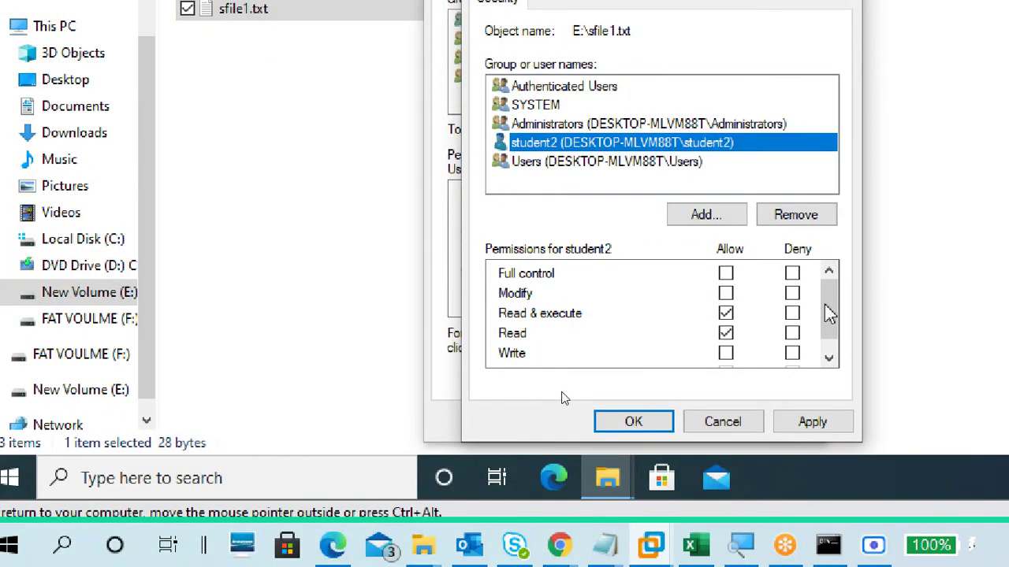
{"action": "left_click_drag", "start_coordinate": [829, 314], "coordinate": [806, 342]}
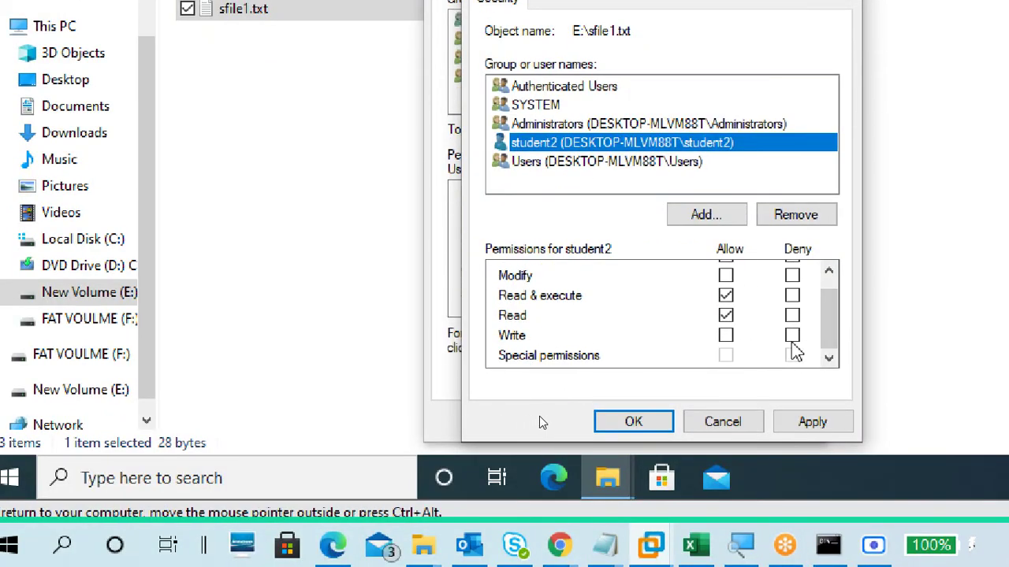
{"action": "left_click", "coordinate": [793, 336]}
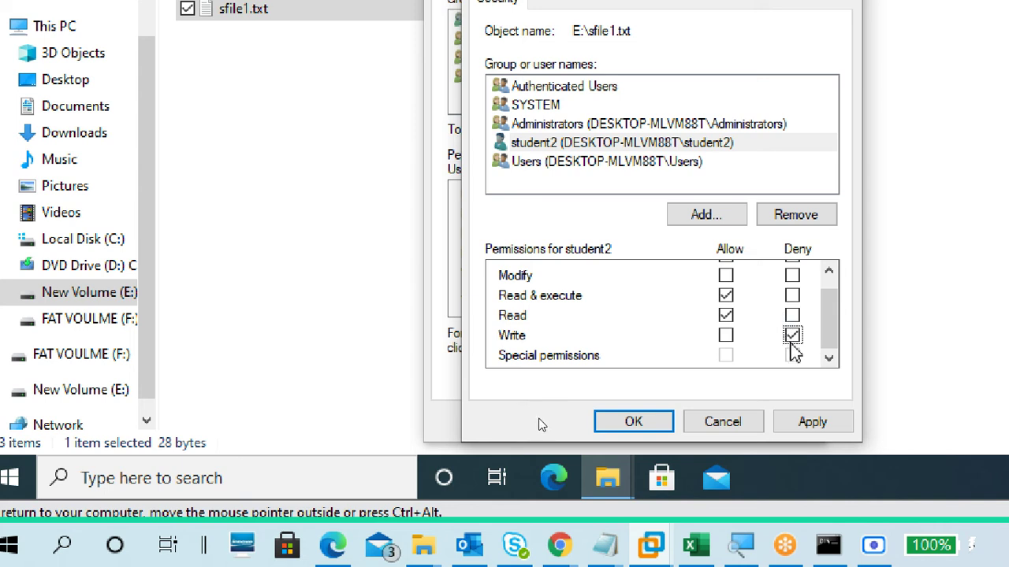
{"action": "left_click", "coordinate": [820, 422]}
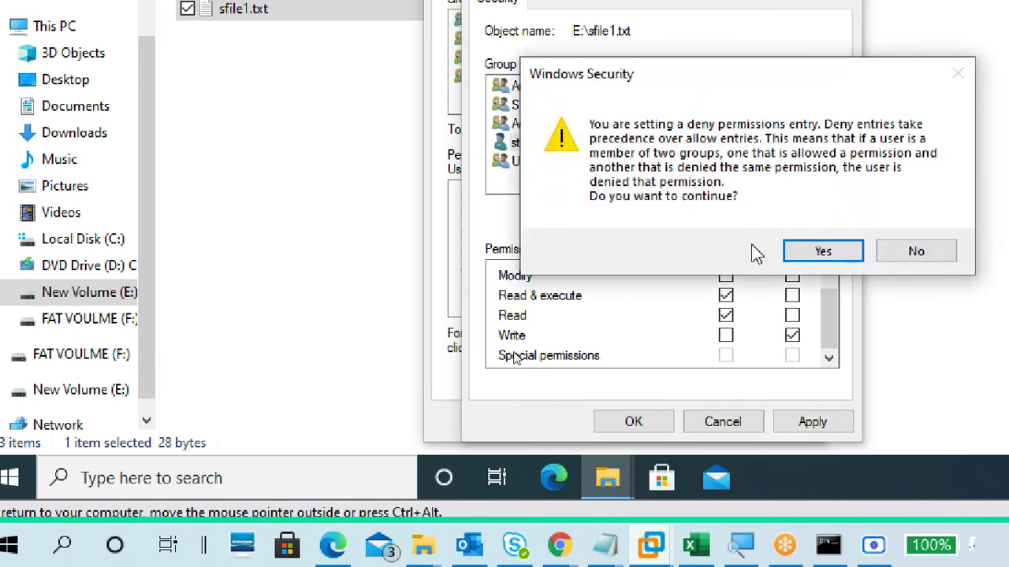
{"action": "left_click", "coordinate": [819, 252]}
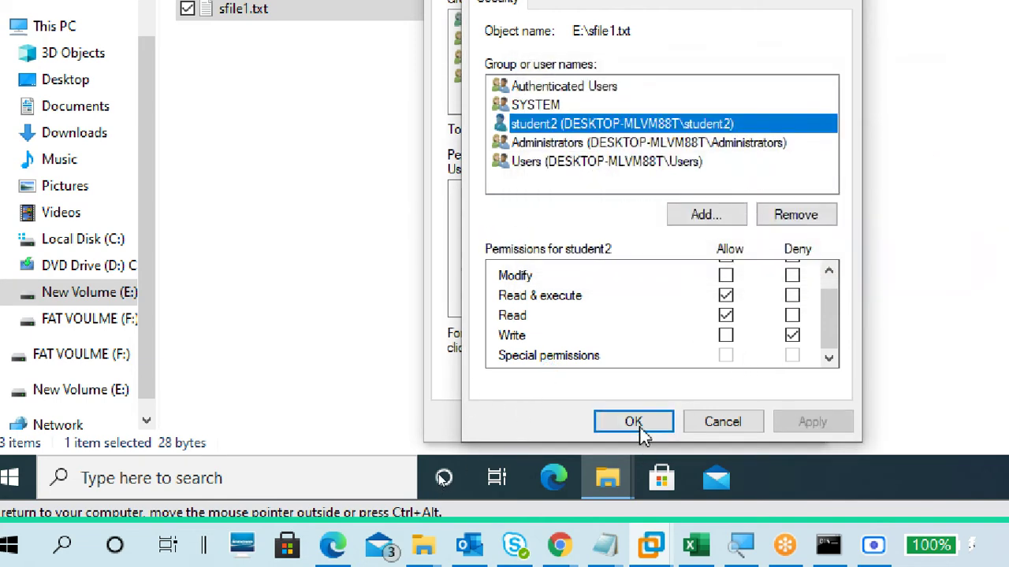
{"action": "left_click", "coordinate": [644, 430]}
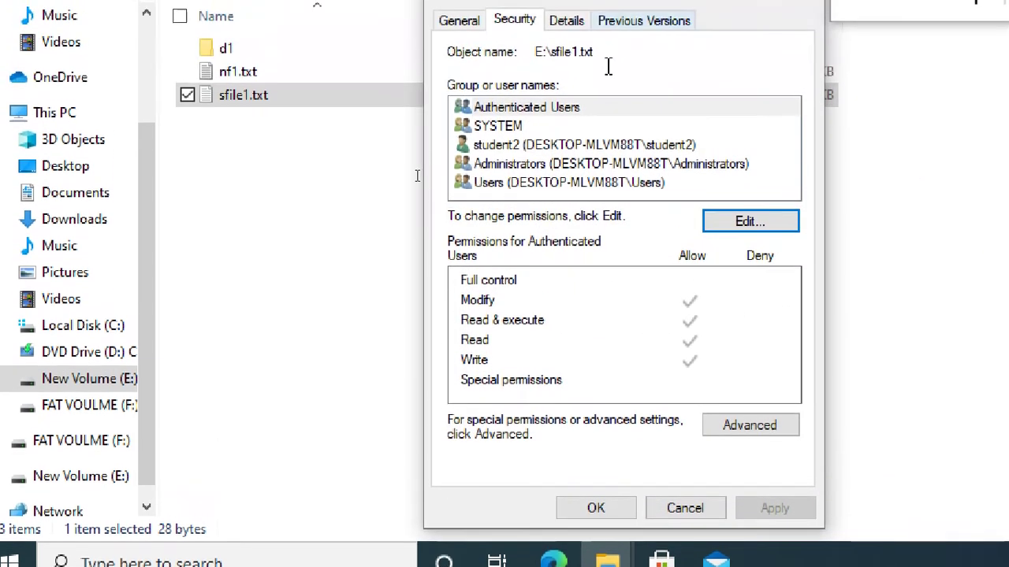
{"action": "left_click", "coordinate": [578, 60]}
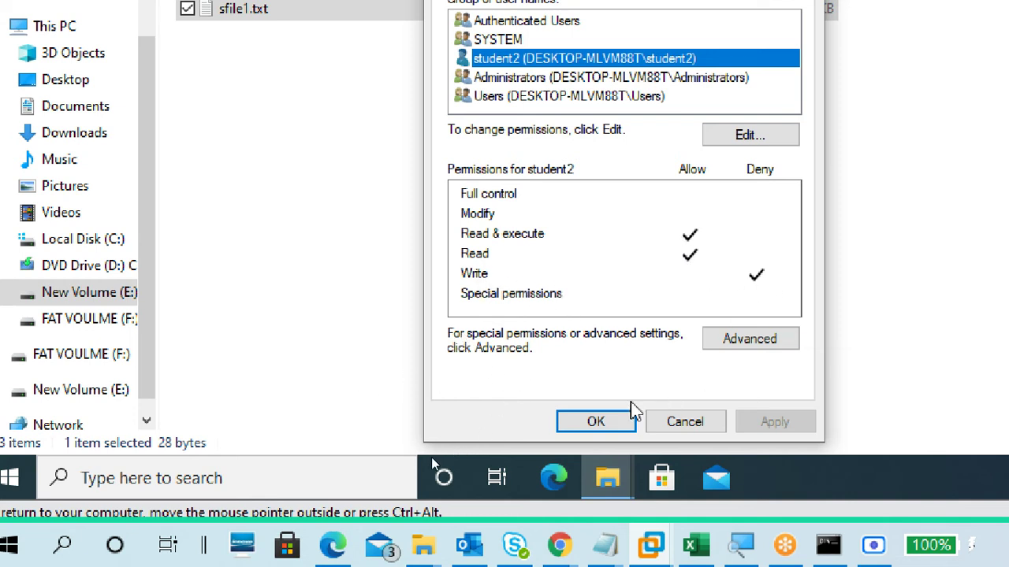
Step: Open sfile1.txt in Notepad and add the line 'student2 read -allow, write -deny'
{"action": "left_click", "coordinate": [619, 421]}
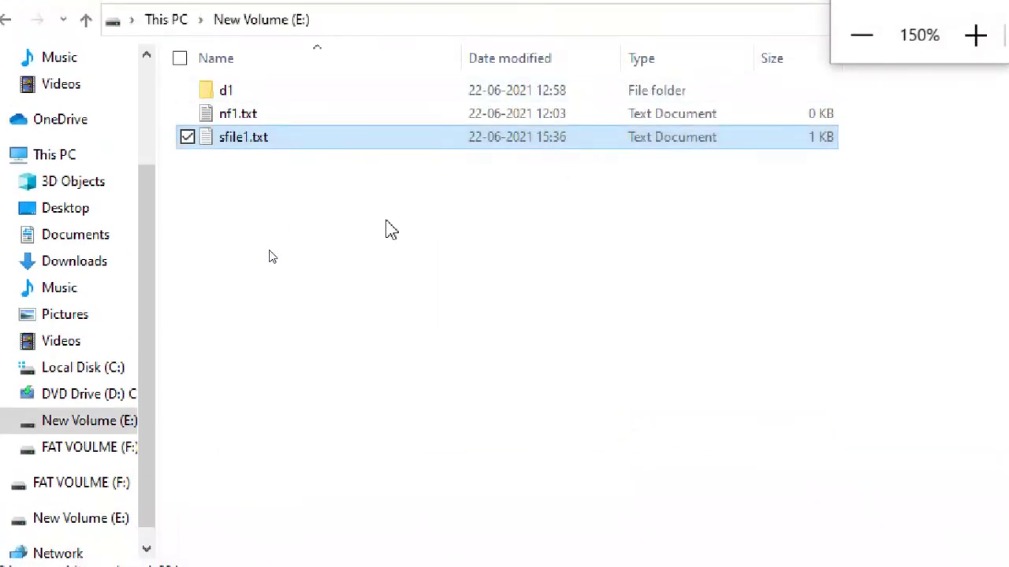
{"action": "left_click", "coordinate": [385, 100]}
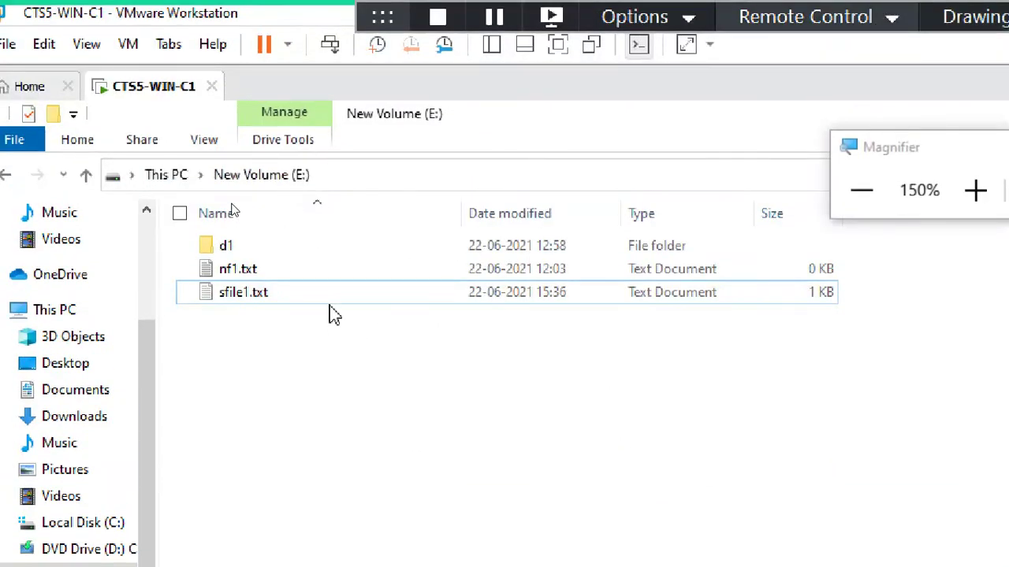
{"action": "left_click", "coordinate": [331, 144]}
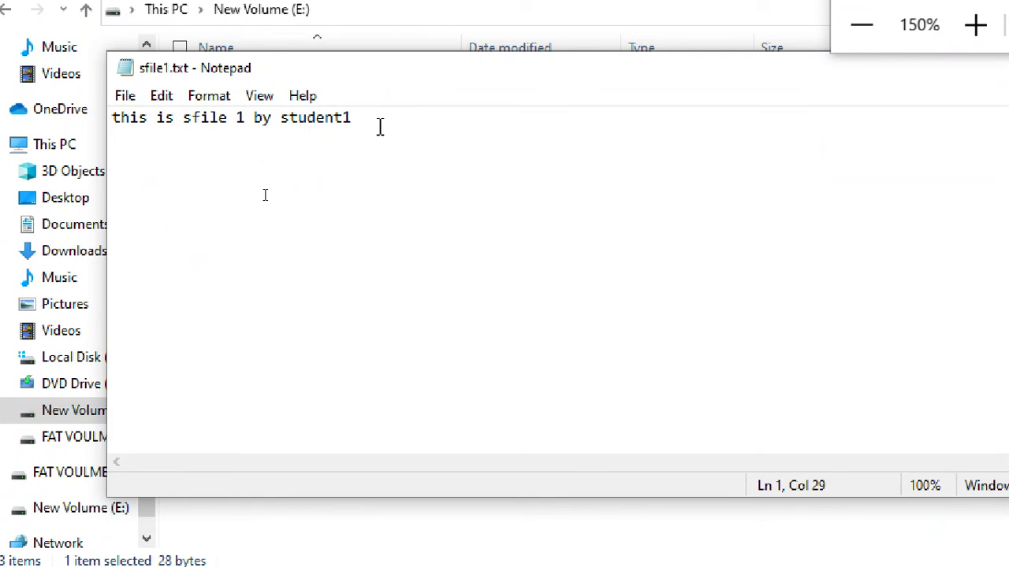
{"action": "key", "text": "Return"}
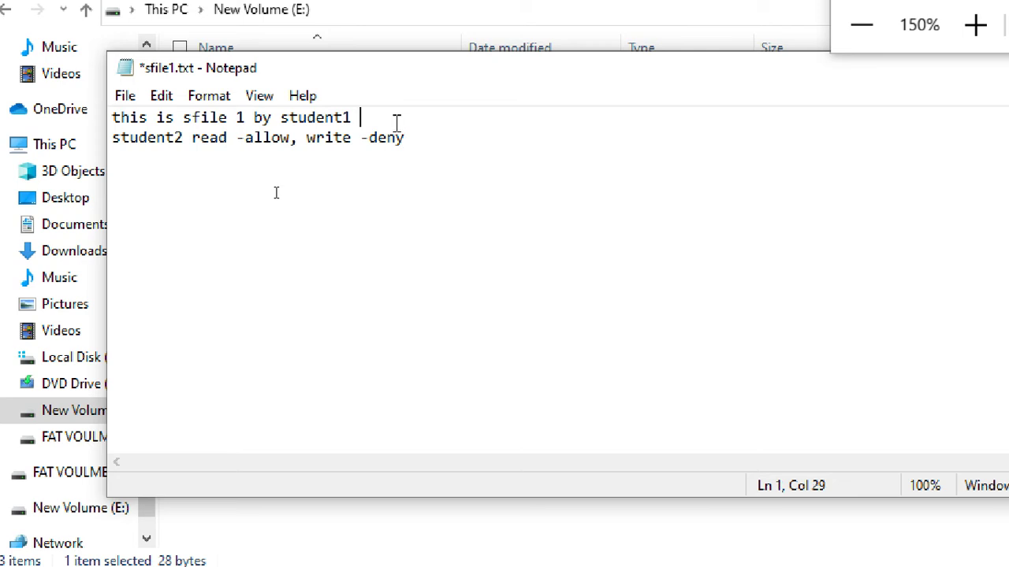
{"action": "key", "text": "Return"}
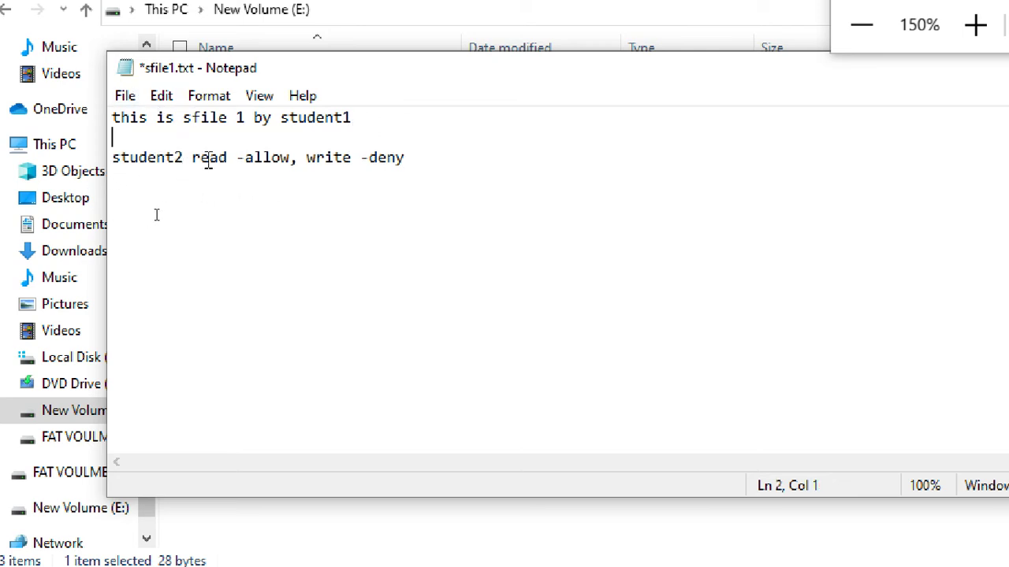
Step: Save sfile1.txt and close Notepad
{"action": "left_click", "coordinate": [244, 157]}
{"action": "left_click", "coordinate": [126, 96]}
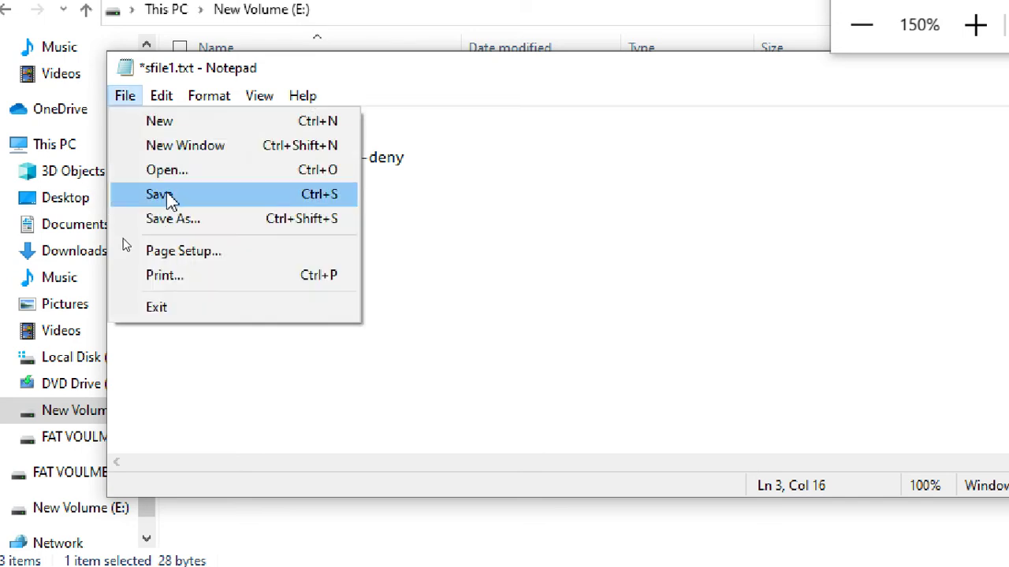
{"action": "left_click", "coordinate": [166, 193]}
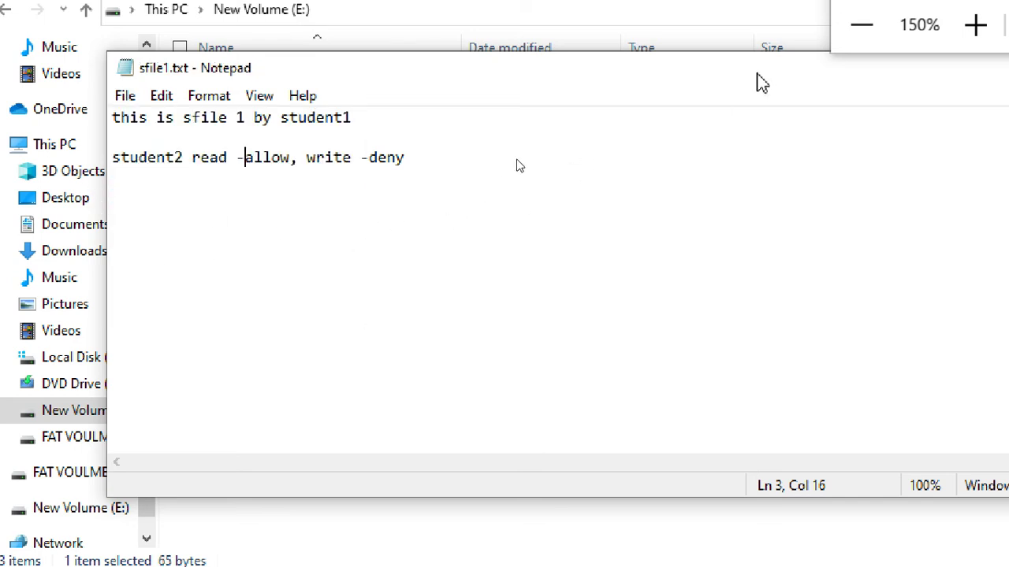
{"action": "left_click_drag", "start_coordinate": [761, 83], "coordinate": [535, 120]}
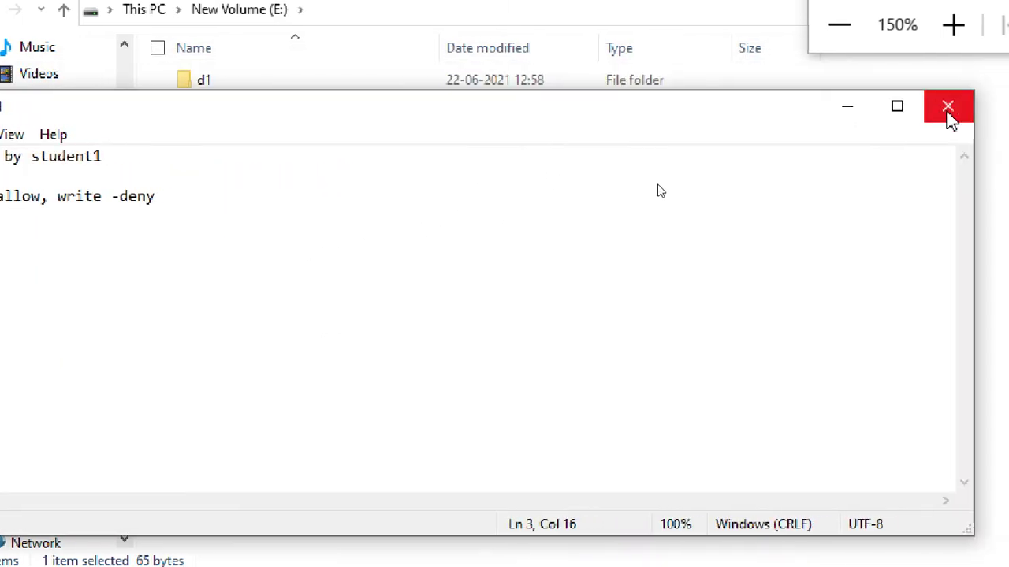
{"action": "left_click", "coordinate": [949, 112]}
{"action": "left_click", "coordinate": [341, 297]}
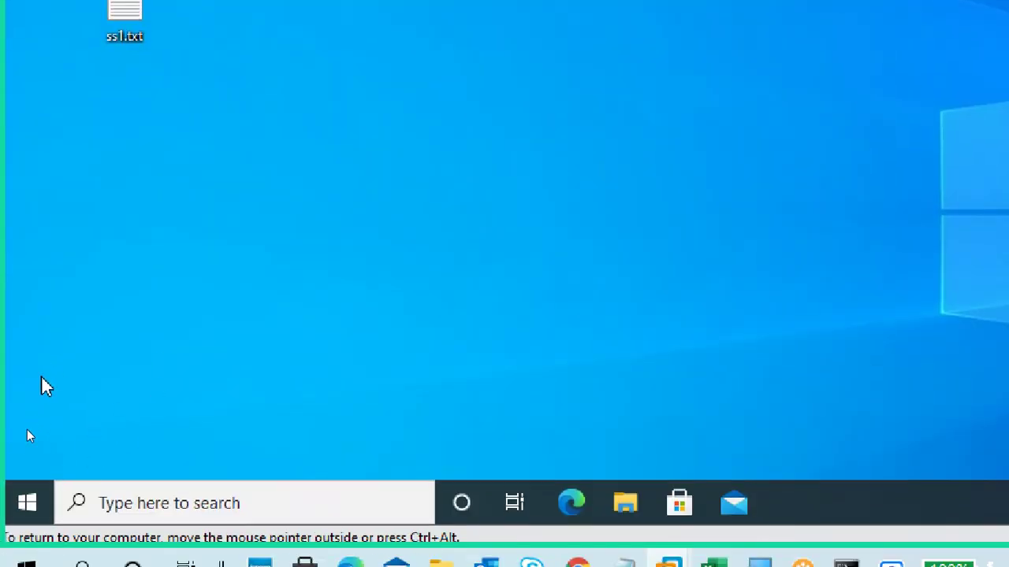
Step: Sign out student1 from the Start menu, choosing 'Sign out anyway' despite open apps
{"action": "left_click", "coordinate": [27, 503]}
{"action": "mouse_move", "coordinate": [28, 253]}
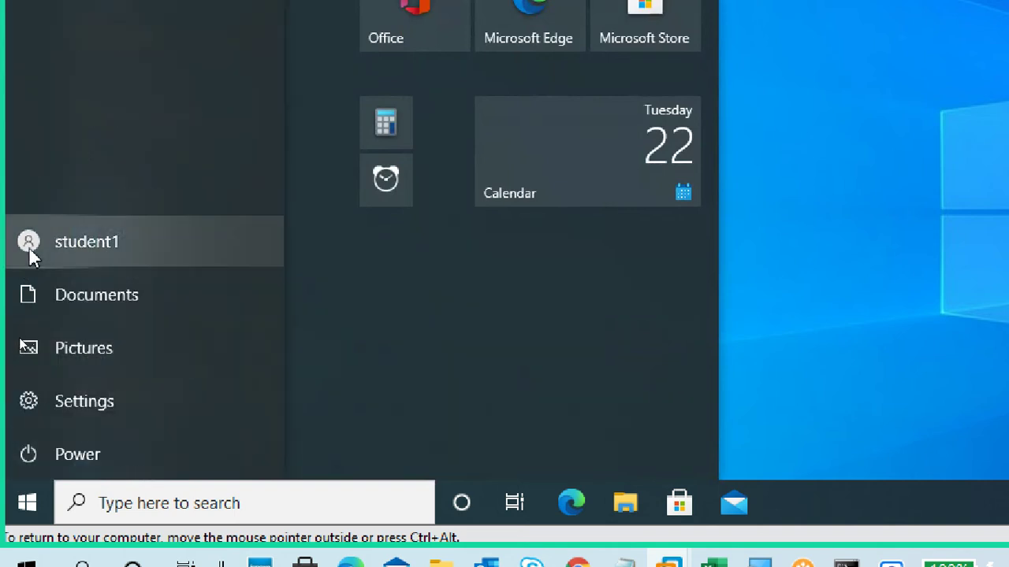
{"action": "left_click", "coordinate": [28, 252]}
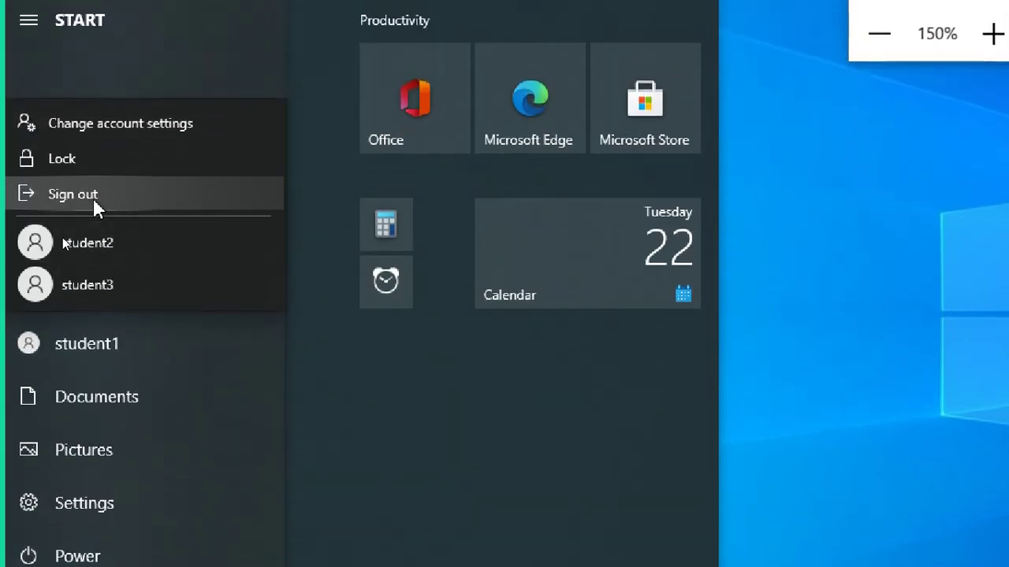
{"action": "left_click", "coordinate": [93, 198]}
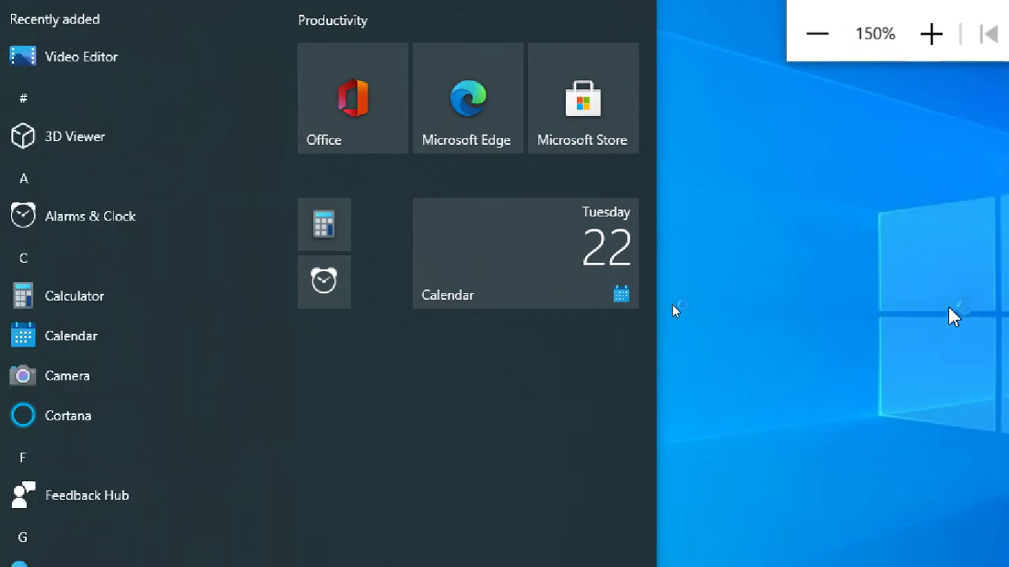
{"action": "left_click", "coordinate": [837, 38]}
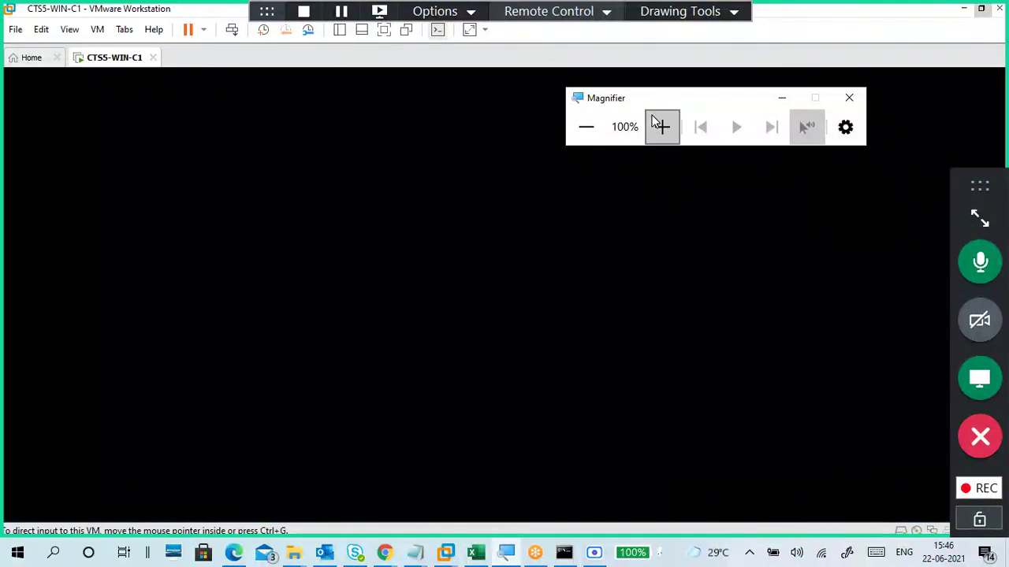
{"action": "left_click_drag", "start_coordinate": [653, 108], "coordinate": [865, 37]}
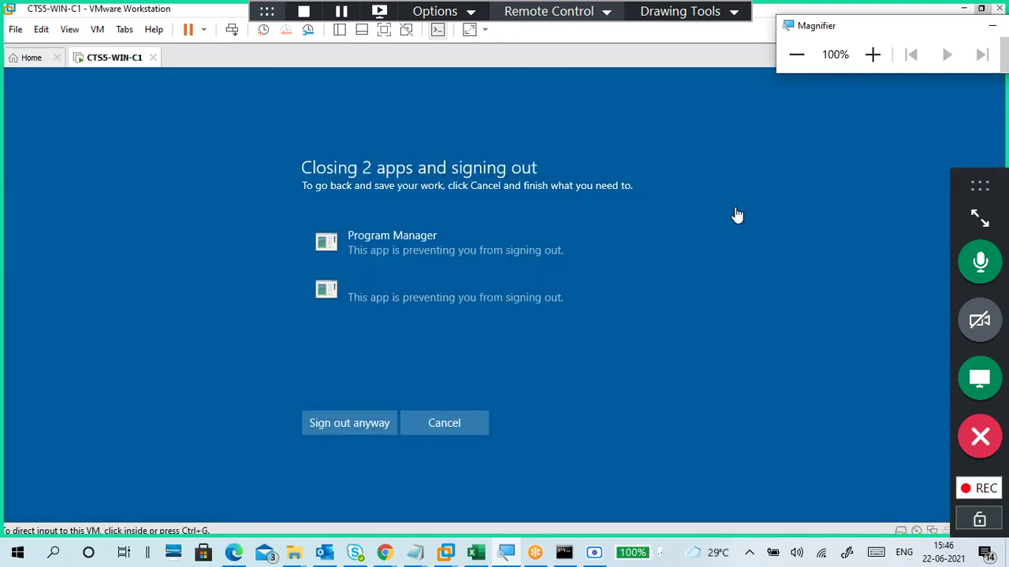
{"action": "left_click", "coordinate": [372, 423]}
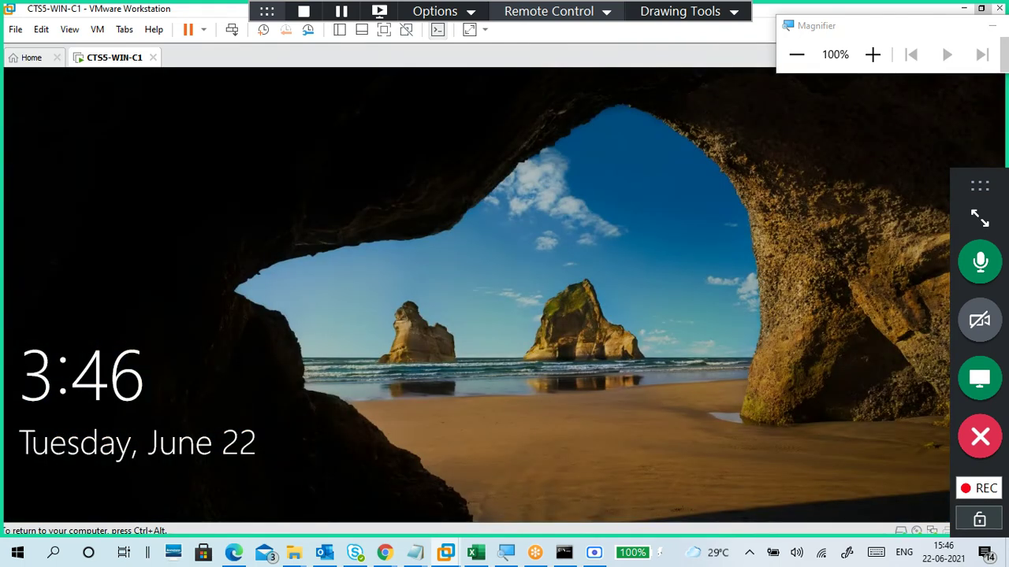
Step: Dismiss the lock screen and sign in to Windows as student2
{"action": "left_click", "coordinate": [431, 367]}
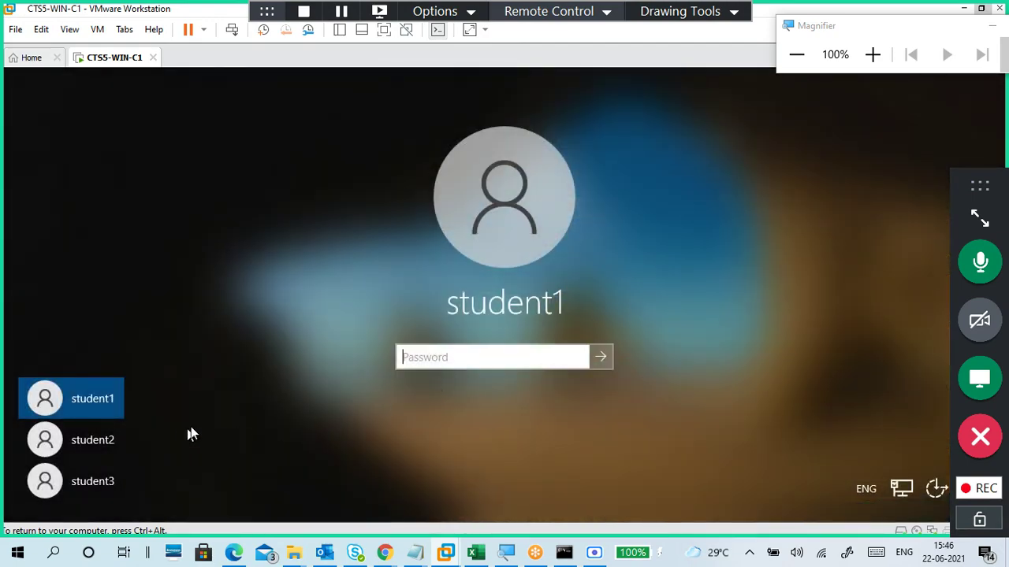
{"action": "left_click", "coordinate": [109, 446]}
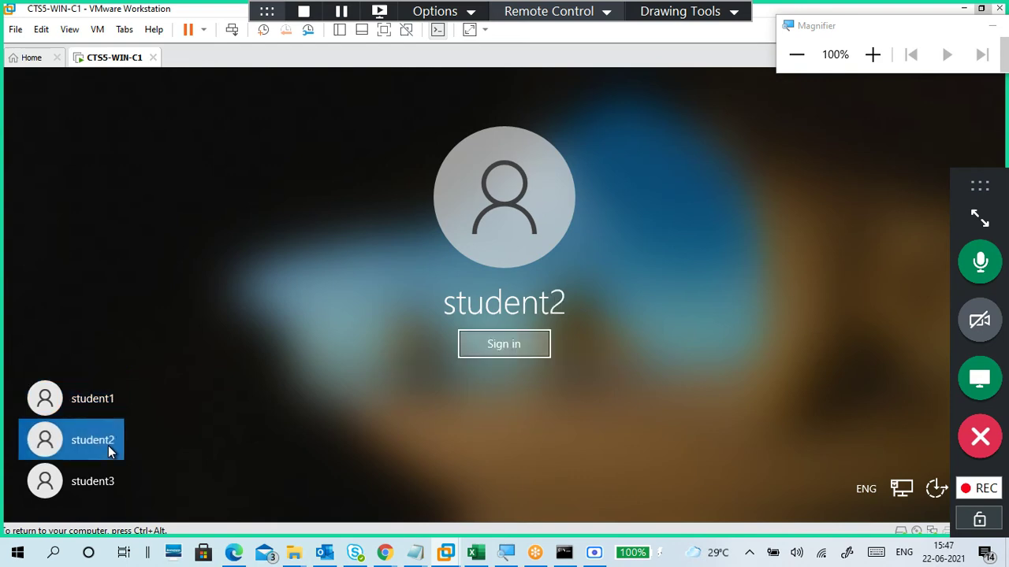
{"action": "left_click", "coordinate": [492, 342]}
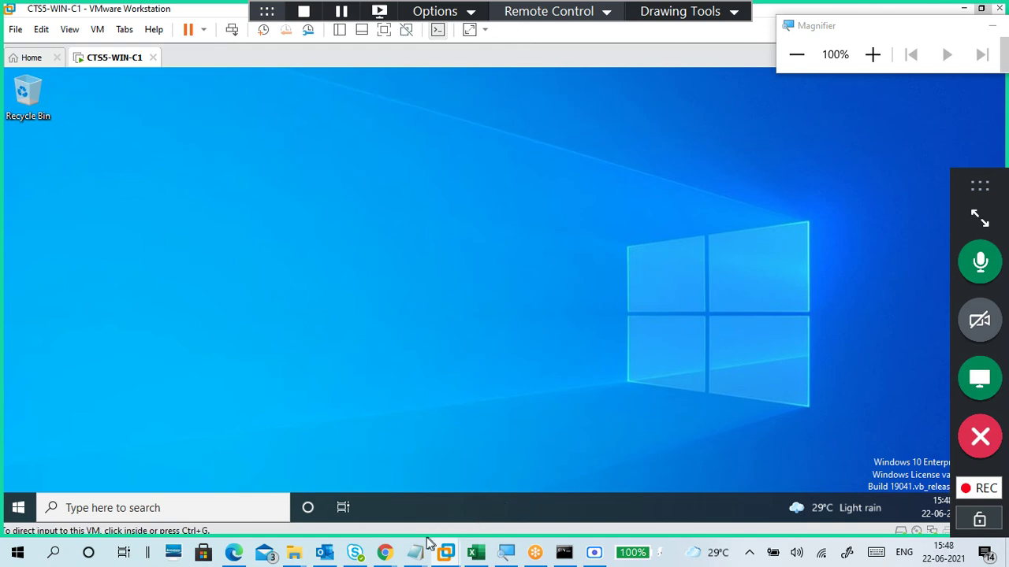
{"action": "mouse_move", "coordinate": [414, 552]}
{"action": "left_click", "coordinate": [528, 445]}
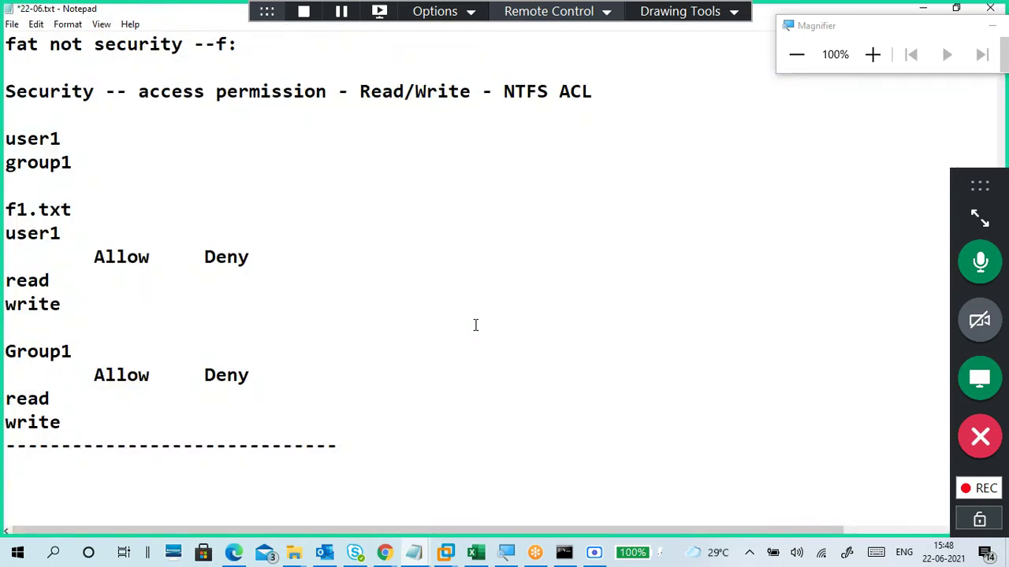
{"action": "scroll", "coordinate": [482, 338], "scroll_direction": "down", "scroll_amount": 3}
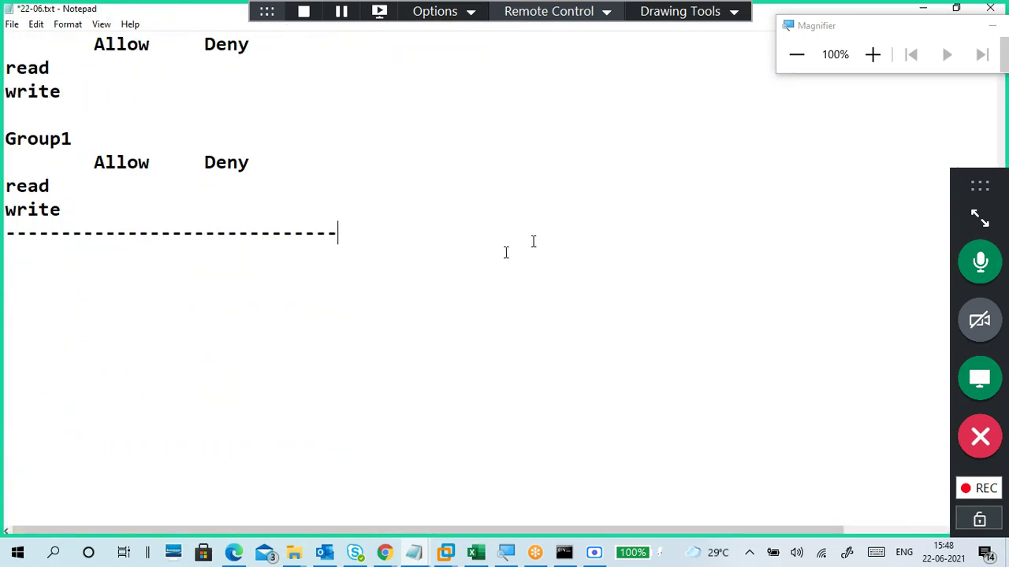
{"action": "left_click_drag", "start_coordinate": [881, 27], "coordinate": [945, 49]}
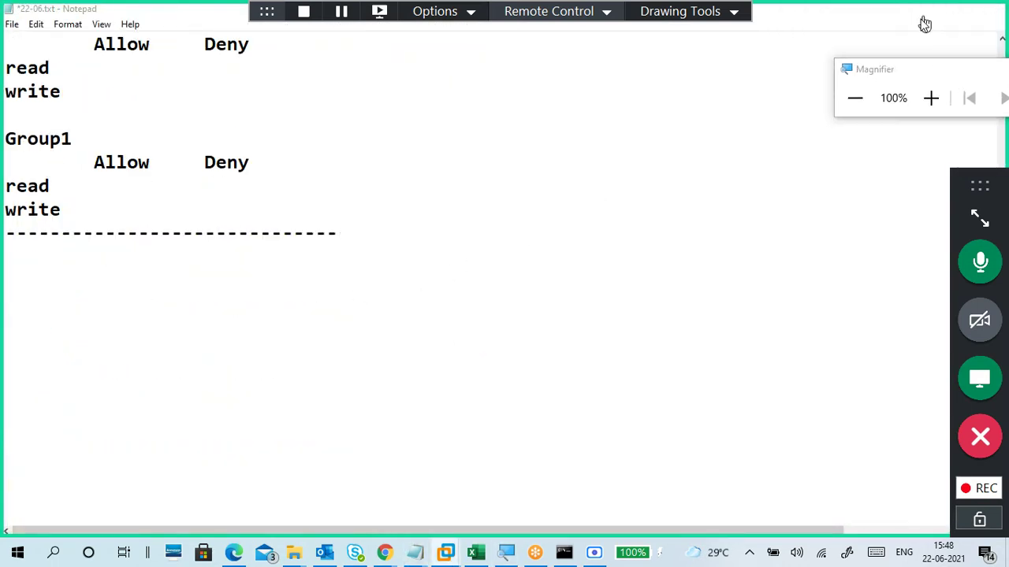
{"action": "left_click", "coordinate": [923, 18]}
{"action": "left_click", "coordinate": [519, 202]}
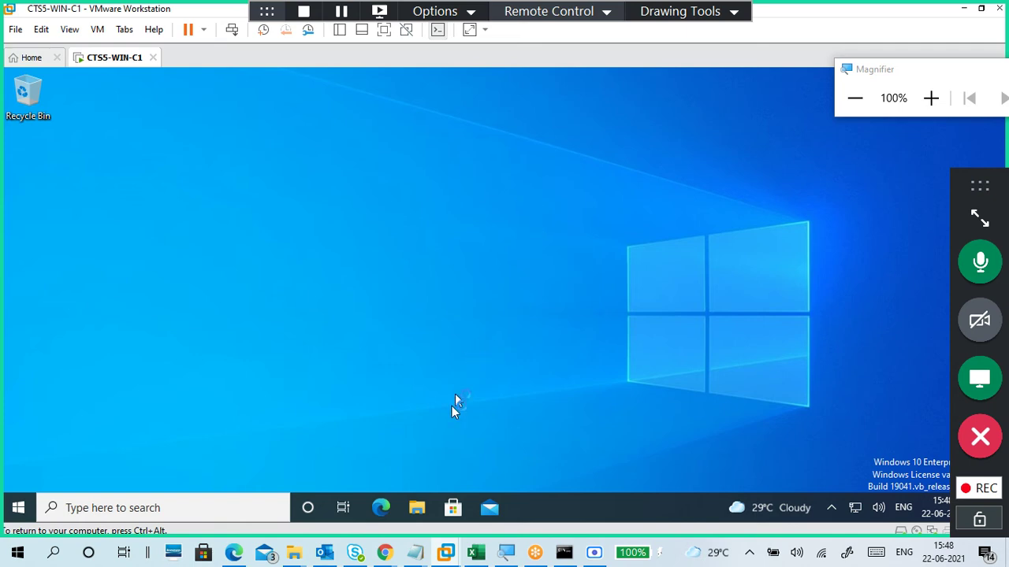
{"action": "mouse_move", "coordinate": [415, 552]}
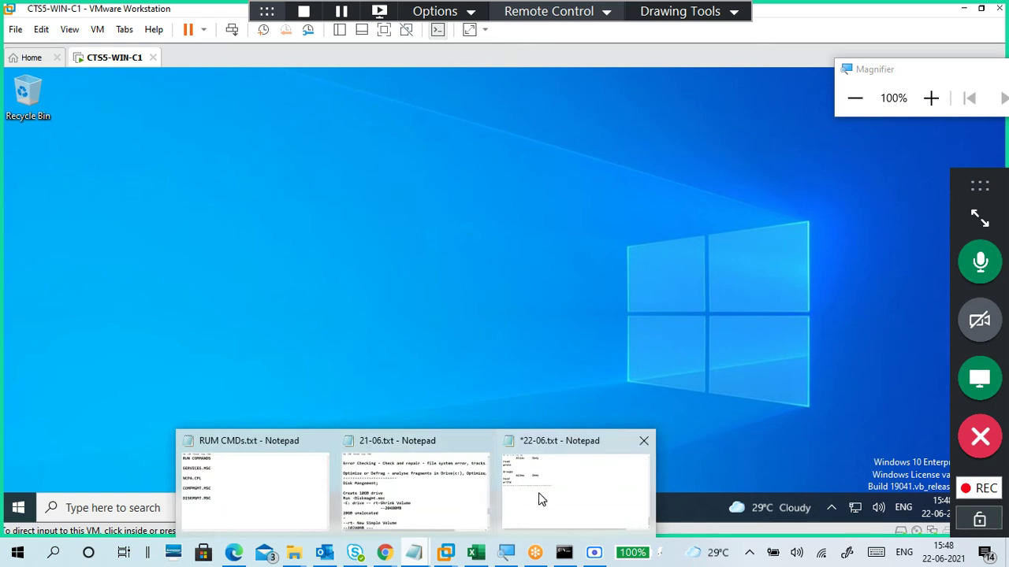
Step: In 22-06.txt, note 'Student1 -administrator' and 'student2 -standard' below the dashed line
{"action": "left_click", "coordinate": [541, 499]}
{"action": "left_click", "coordinate": [396, 302]}
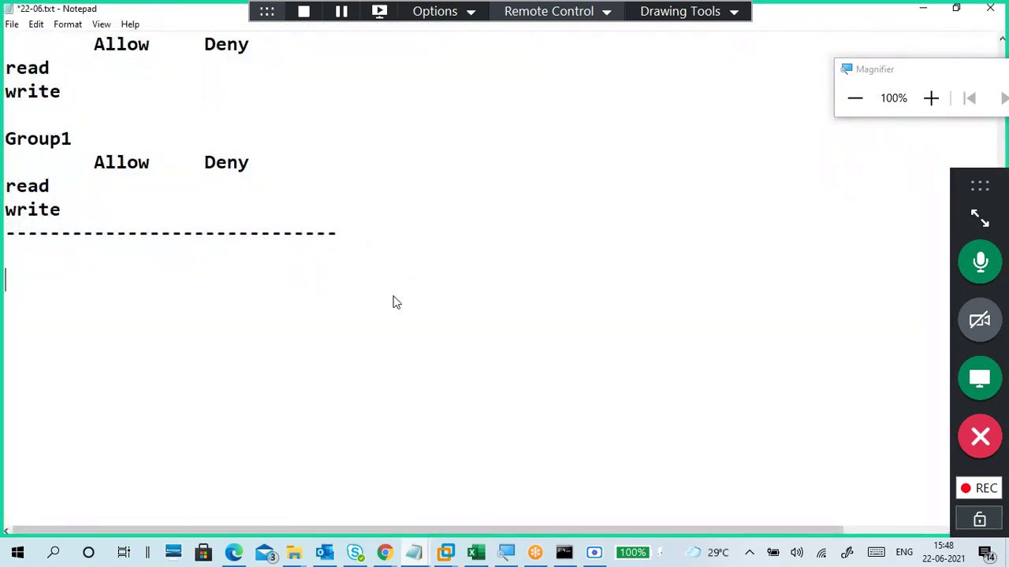
{"action": "type", "text": "Student"}
{"action": "key", "text": "BackSpace"}
{"action": "type", "text": "1"}
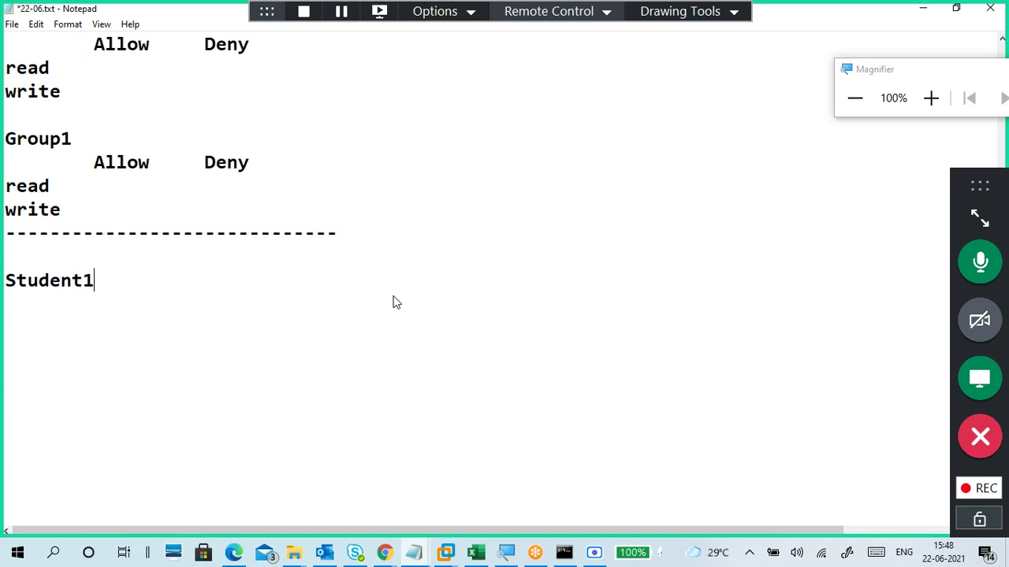
{"action": "type", "text": " -admi"}
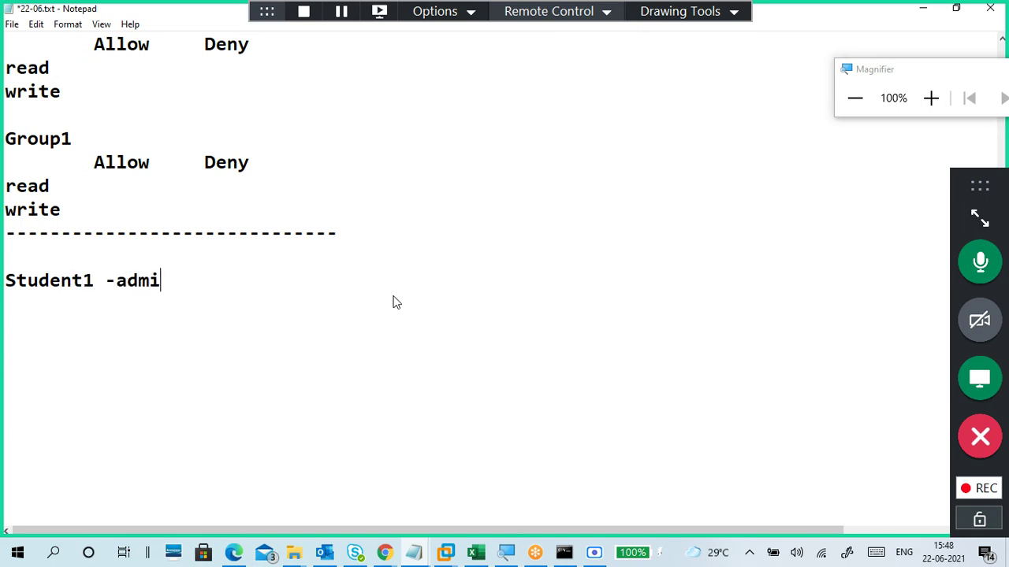
{"action": "type", "text": "nistrator"}
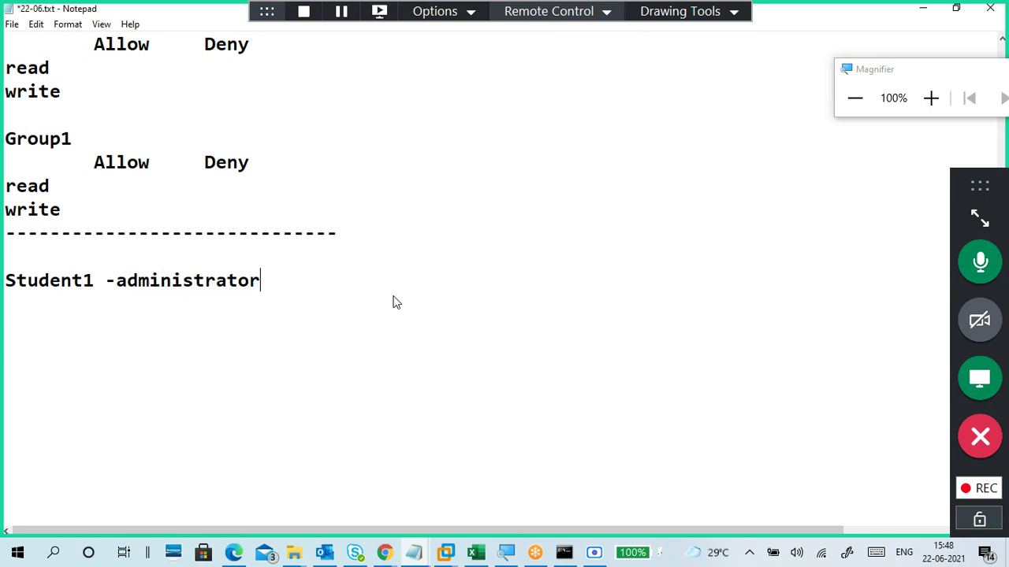
{"action": "key", "text": "Return"}
{"action": "key", "text": "Return"}
{"action": "type", "text": "student2 -s"}
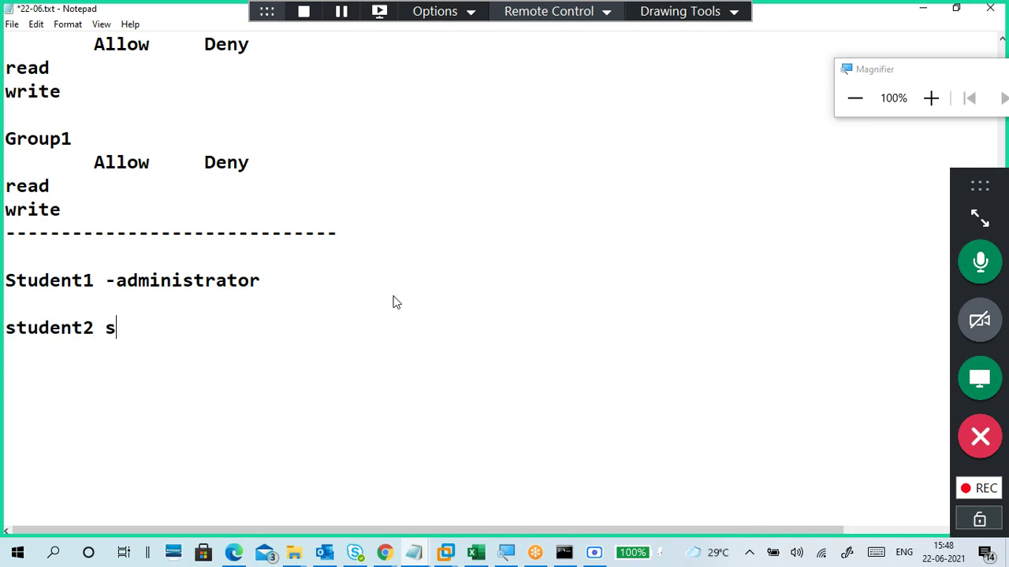
{"action": "key", "text": "BackSpace"}
{"action": "type", "text": "-standard"}
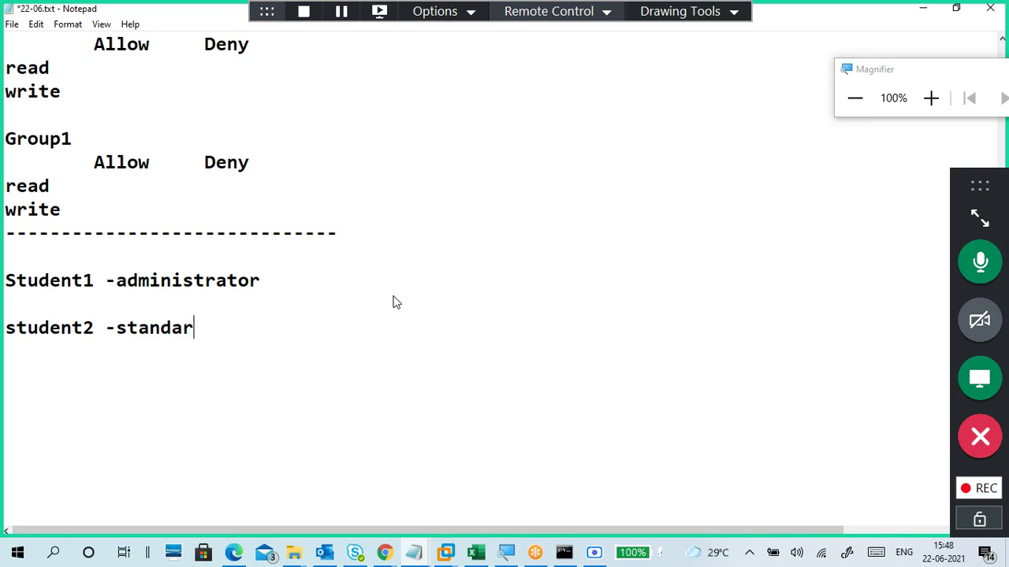
{"action": "key", "text": "Return"}
{"action": "key", "text": "Return"}
Step: Append an admin marker and add the line '-- student2 -- Administrators group'
{"action": "left_click", "coordinate": [247, 333]}
{"action": "type", "text": "-- student"}
{"action": "key", "text": "BackSpace"}
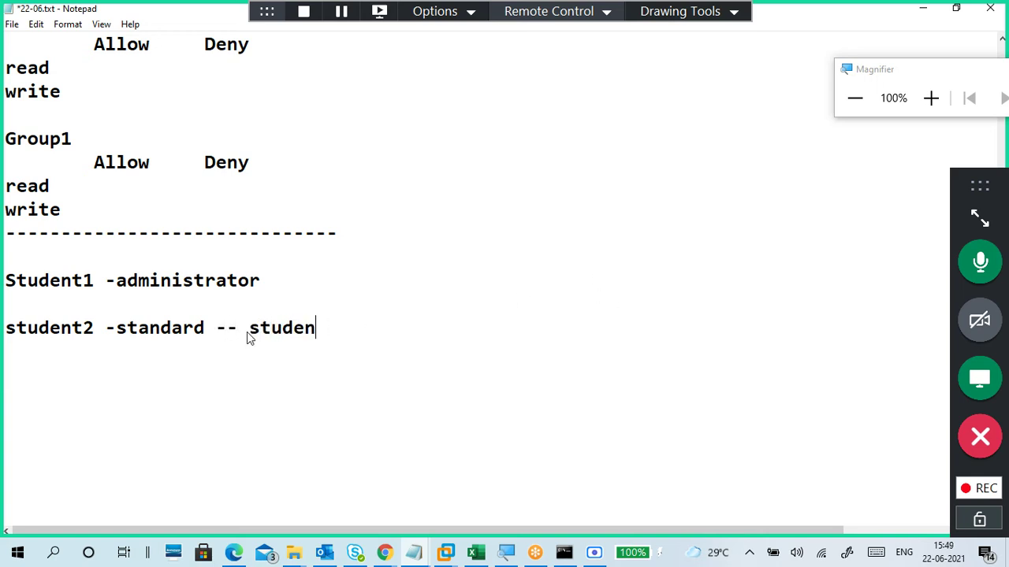
{"action": "key", "text": "BackSpace"}
{"action": "key", "text": "BackSpace"}
{"action": "key", "text": "BackSpace"}
{"action": "key", "text": "BackSpace"}
{"action": "key", "text": "BackSpace"}
{"action": "key", "text": "BackSpace"}
{"action": "type", "text": "admin"}
{"action": "left_click", "coordinate": [270, 365]}
{"action": "type", "text": "other"}
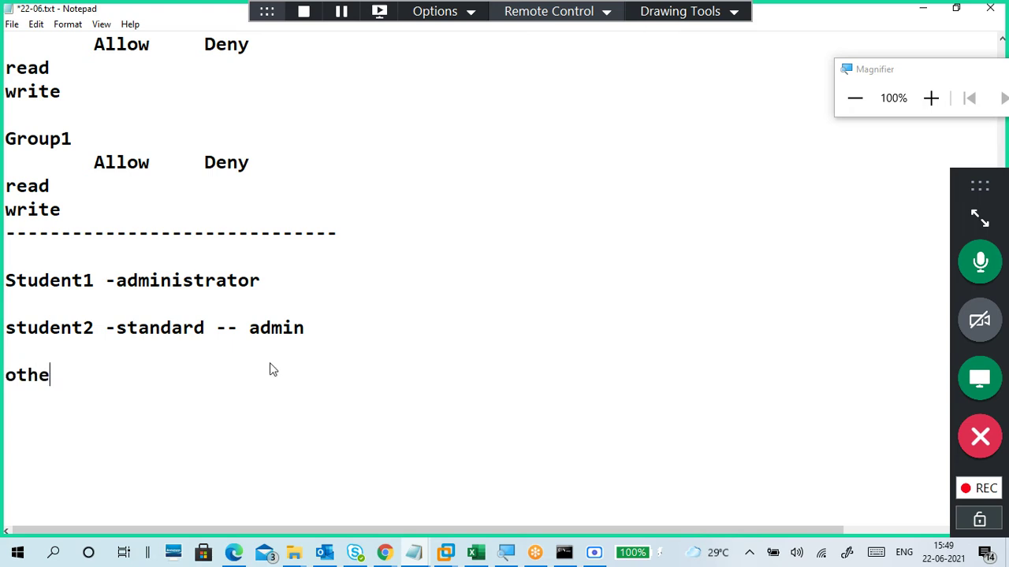
{"action": "key", "text": "BackSpace"}
{"action": "key", "text": "BackSpace"}
{"action": "key", "text": "BackSpace"}
{"action": "key", "text": "BackSpace"}
{"action": "key", "text": "BackSpace"}
{"action": "type", "text": "-- stude"}
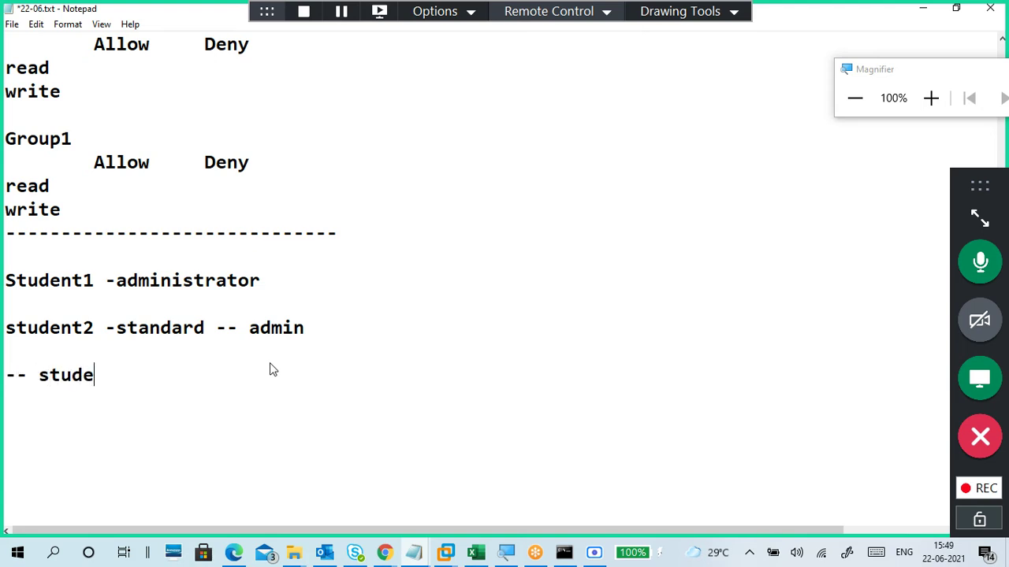
{"action": "type", "text": "nt2 -- A"}
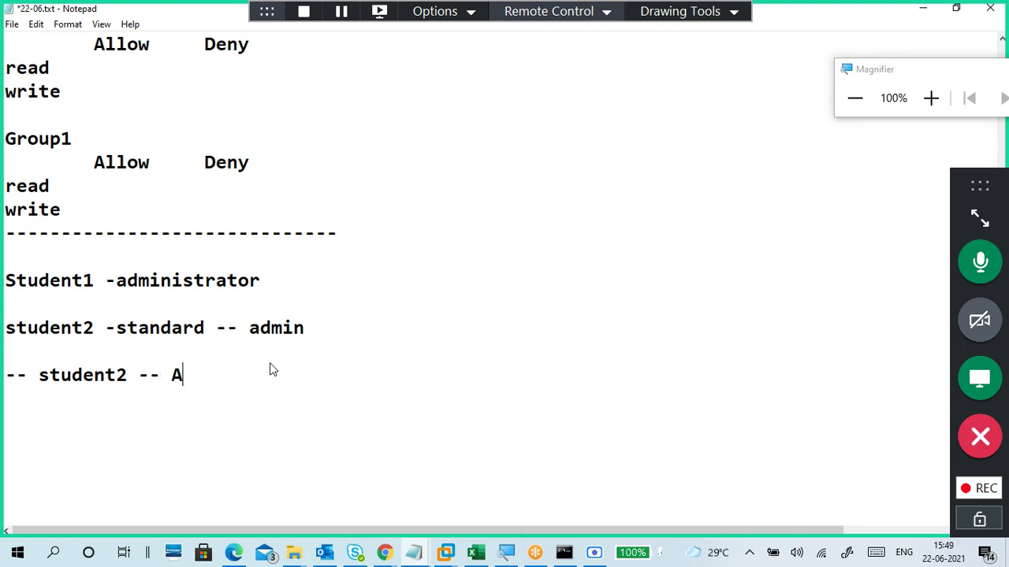
{"action": "type", "text": "dministrators"}
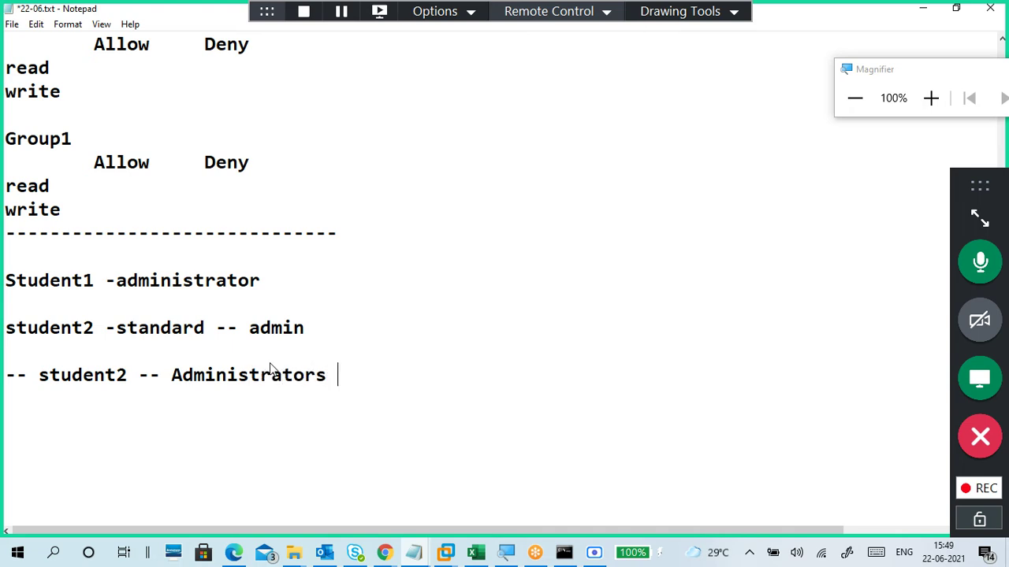
{"action": "type", "text": " goup"}
{"action": "key", "text": "BackSpace"}
{"action": "key", "text": "BackSpace"}
{"action": "key", "text": "BackSpace"}
{"action": "type", "text": "roup"}
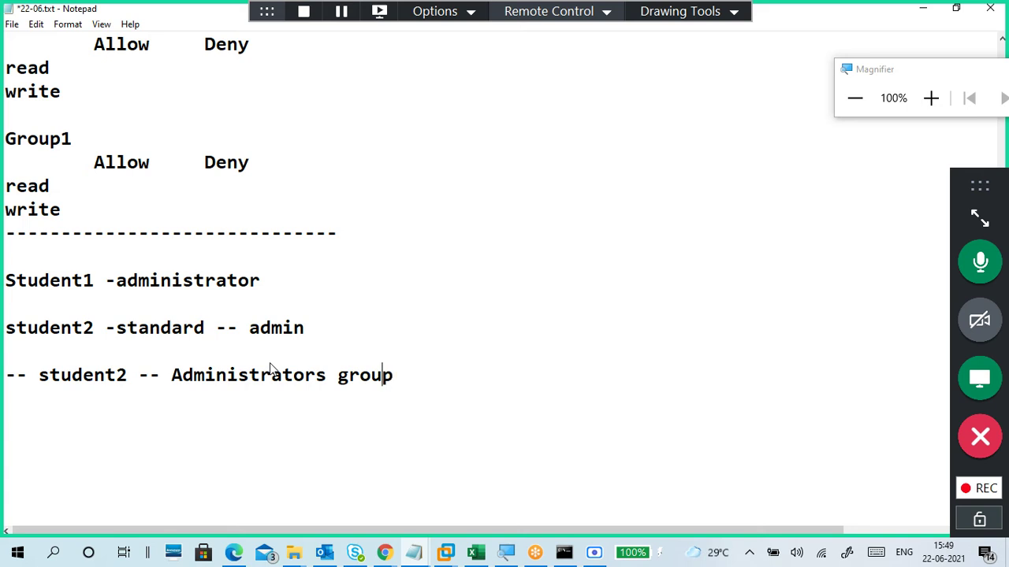
Step: Reword that line to read 'Add student2 to Administrators group'
{"action": "key", "text": "Left"}
{"action": "key", "text": "Left"}
{"action": "key", "text": "Left"}
{"action": "key", "text": "Left"}
{"action": "key", "text": "Left"}
{"action": "key", "text": "Left"}
{"action": "key", "text": "Left"}
{"action": "key", "text": "Left"}
{"action": "key", "text": "Left"}
{"action": "key", "text": "Left"}
{"action": "key", "text": "Left"}
{"action": "key", "text": "Left"}
{"action": "key", "text": "Left"}
{"action": "key", "text": "Left"}
{"action": "key", "text": "Left"}
{"action": "key", "text": "Left"}
{"action": "key", "text": "Left"}
{"action": "key", "text": "Left"}
{"action": "key", "text": "Left"}
{"action": "key", "text": "Left"}
{"action": "key", "text": "Left"}
{"action": "key", "text": "Left"}
{"action": "key", "text": "Left"}
{"action": "key", "text": "Left"}
{"action": "key", "text": "Left"}
{"action": "key", "text": "Left"}
{"action": "type", "text": "Add"}
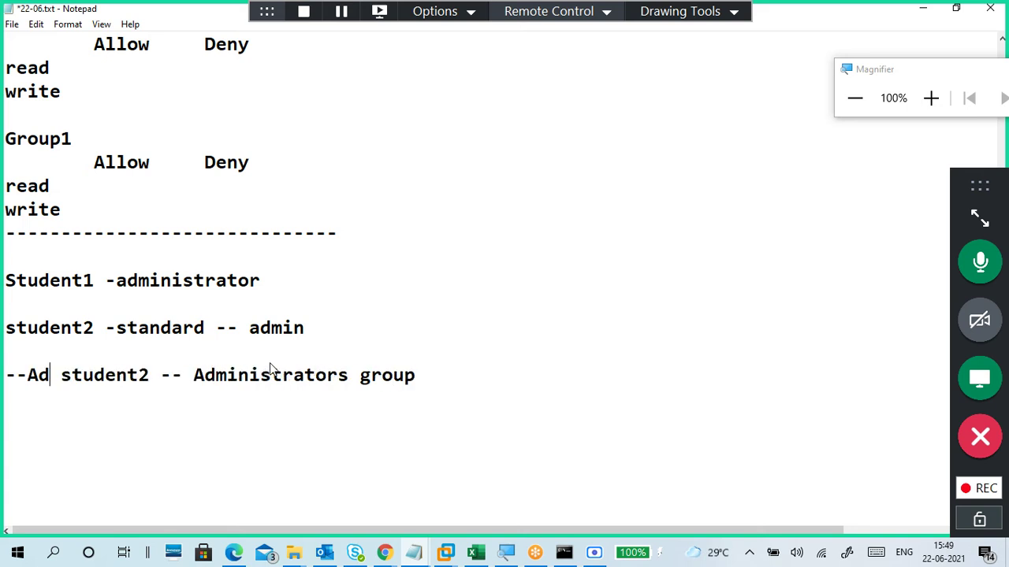
{"action": "key", "text": "BackSpace"}
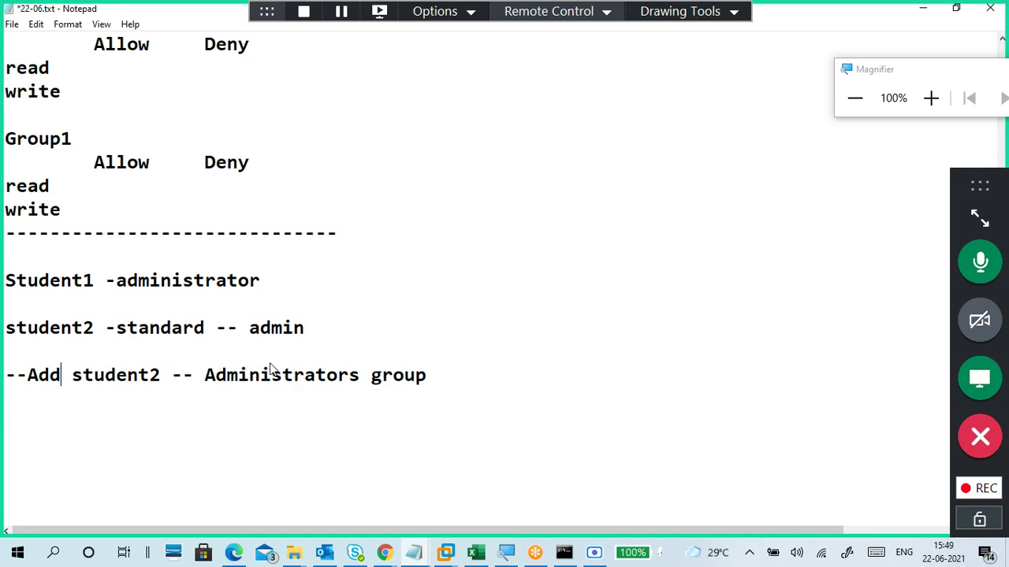
{"action": "key", "text": "Right"}
{"action": "key", "text": "Right"}
{"action": "key", "text": "Right"}
{"action": "key", "text": "Right"}
{"action": "key", "text": "Right"}
{"action": "key", "text": "Right"}
{"action": "key", "text": "Right"}
{"action": "key", "text": "Right"}
{"action": "key", "text": "Right"}
{"action": "key", "text": "Right"}
{"action": "type", "text": "to"}
{"action": "key", "text": "Left"}
{"action": "key", "text": "Left"}
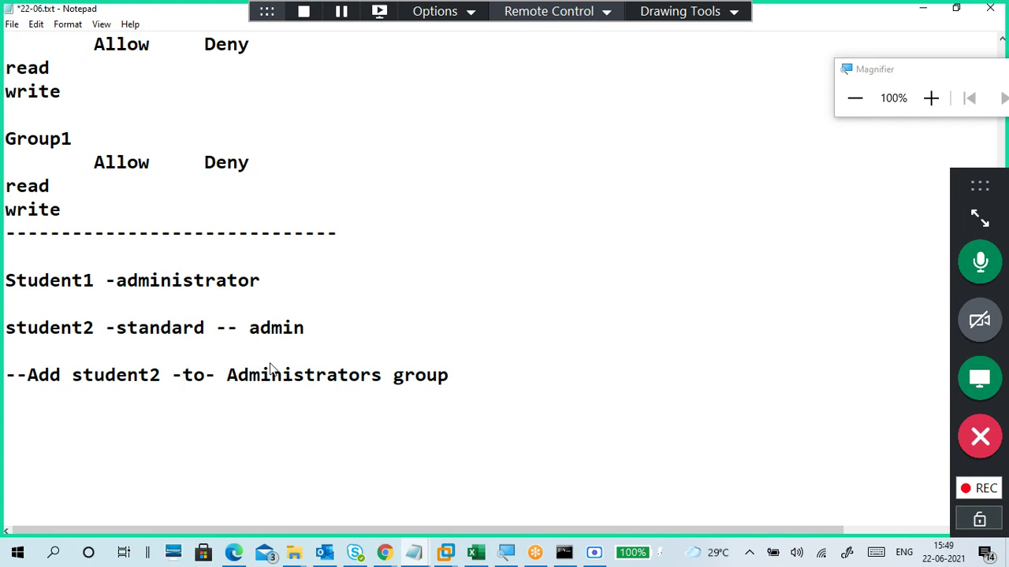
{"action": "key", "text": "BackSpace"}
{"action": "key", "text": "Right"}
{"action": "key", "text": "Right"}
{"action": "key", "text": "Right"}
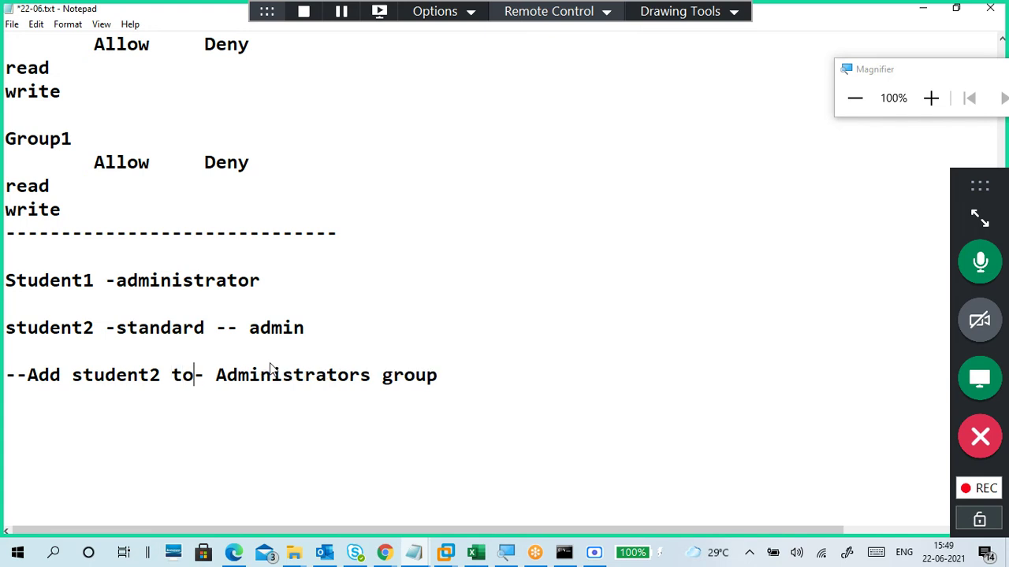
{"action": "key", "text": "BackSpace"}
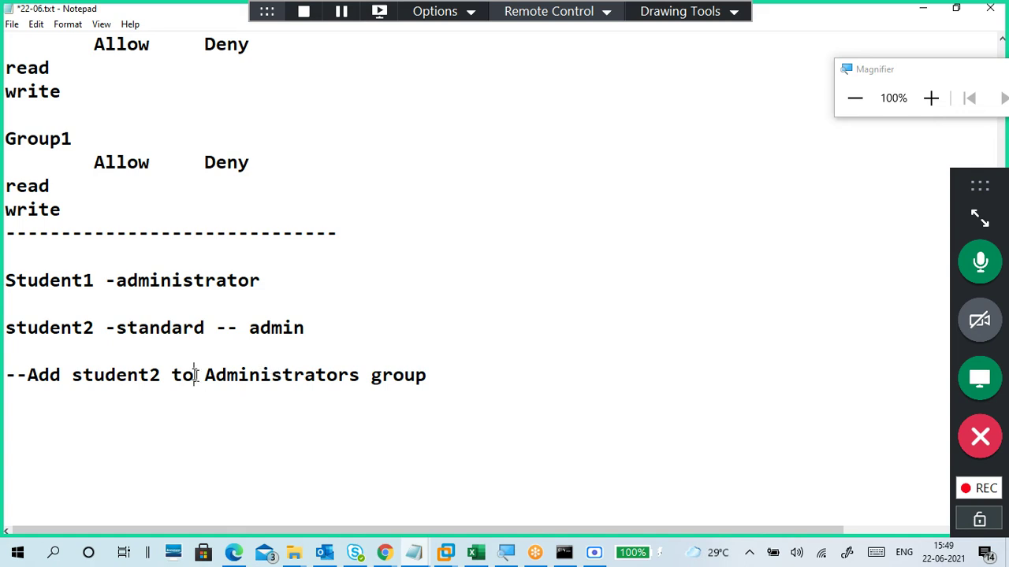
{"action": "key", "text": "Left"}
{"action": "key", "text": "Left"}
{"action": "key", "text": "Left"}
Step: Add the line 'local user and group--' below the Add student2 note
{"action": "left_click", "coordinate": [186, 325]}
{"action": "left_click_drag", "start_coordinate": [308, 327], "coordinate": [5, 281]}
{"action": "left_click", "coordinate": [448, 381]}
{"action": "left_click", "coordinate": [6, 376], "text": "shift"}
{"action": "left_click", "coordinate": [119, 403]}
{"action": "type", "text": "local user and group"}
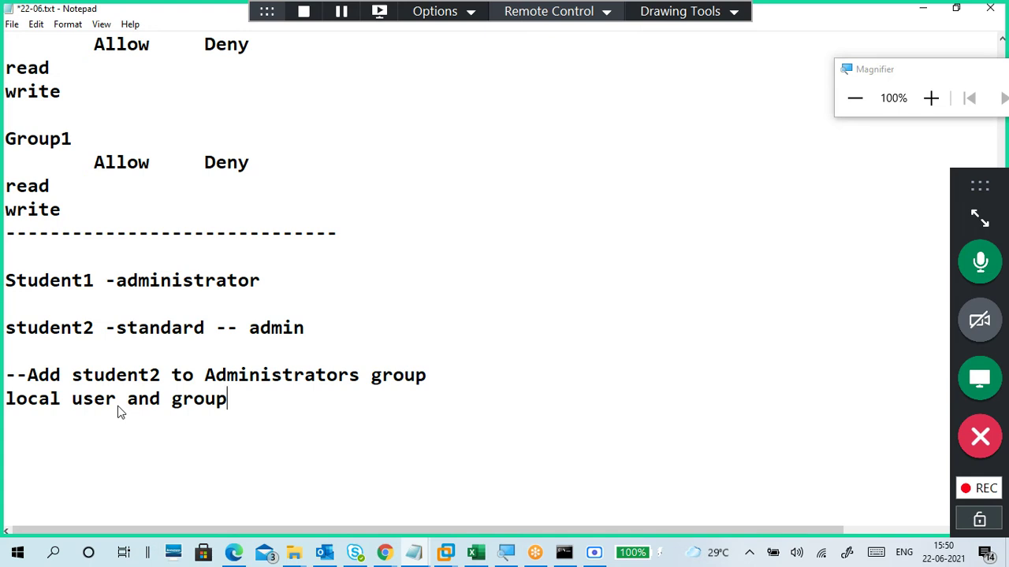
{"action": "type", "text": "--"}
{"action": "left_click_drag", "start_coordinate": [361, 375], "coordinate": [5, 351]}
Step: Open File Explorer in the VM on Quick access, showing recent files f4, file2 and t1
{"action": "left_click", "coordinate": [922, 8]}
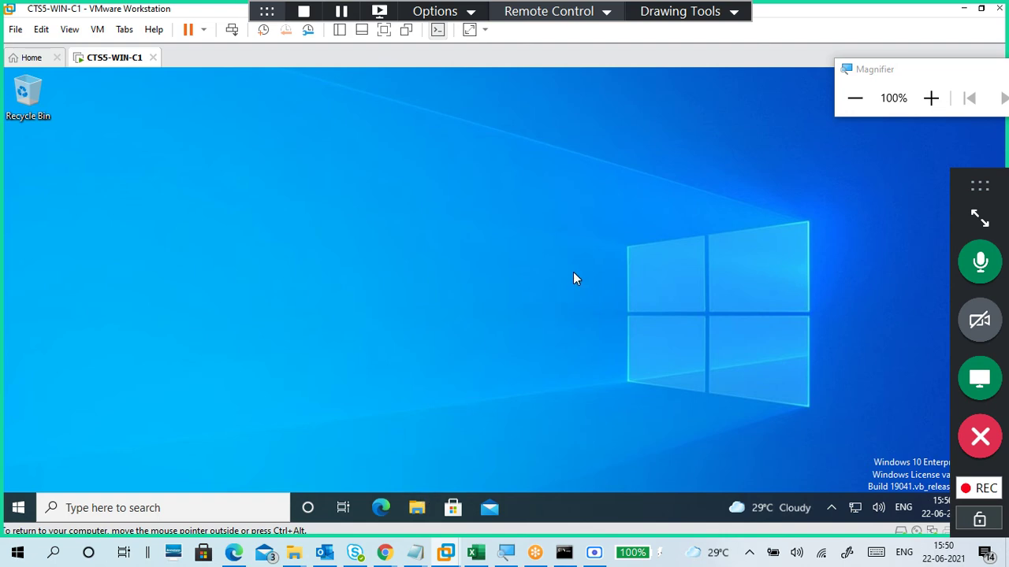
{"action": "key", "text": "super+e"}
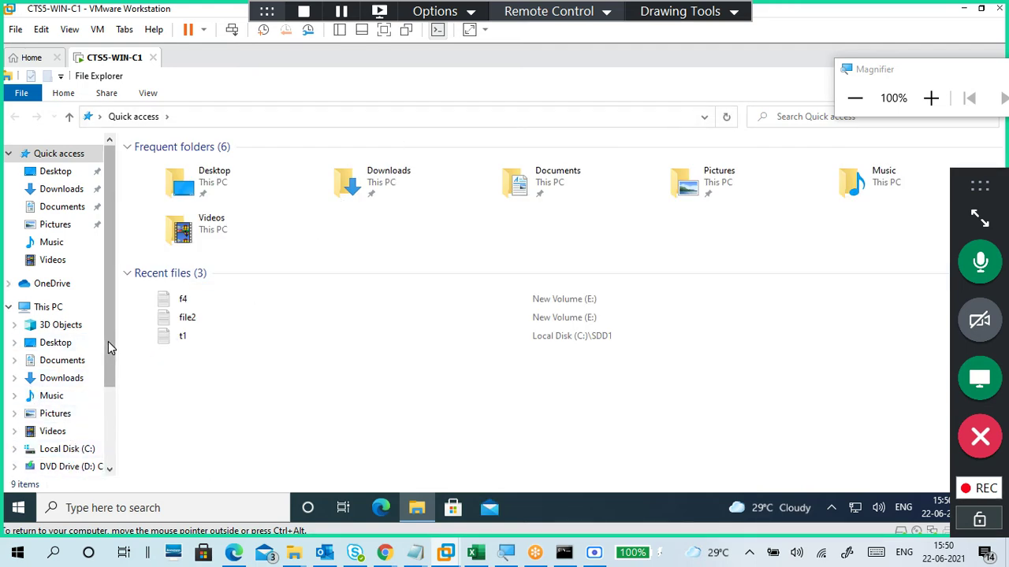
{"action": "scroll", "coordinate": [105, 425], "scroll_direction": "down", "scroll_amount": 3}
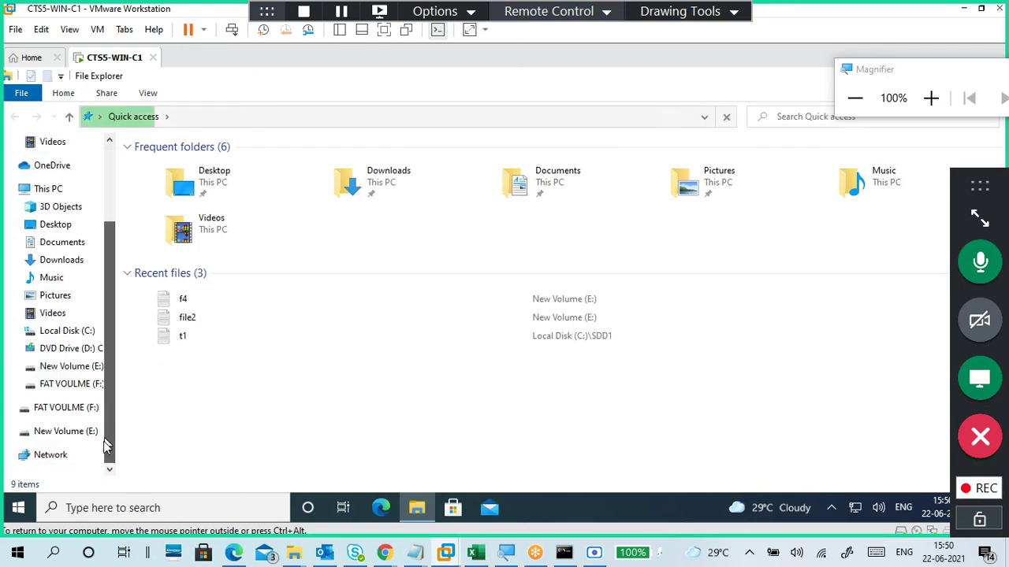
Step: Open sfile1 from New Volume (E:) in Notepad
{"action": "left_click", "coordinate": [71, 366]}
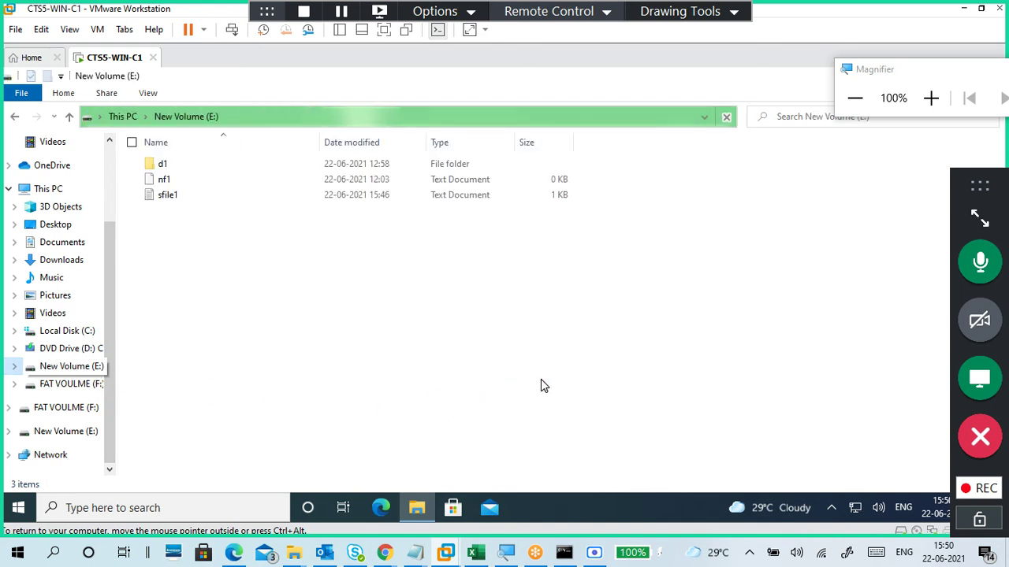
{"action": "left_click", "coordinate": [171, 197]}
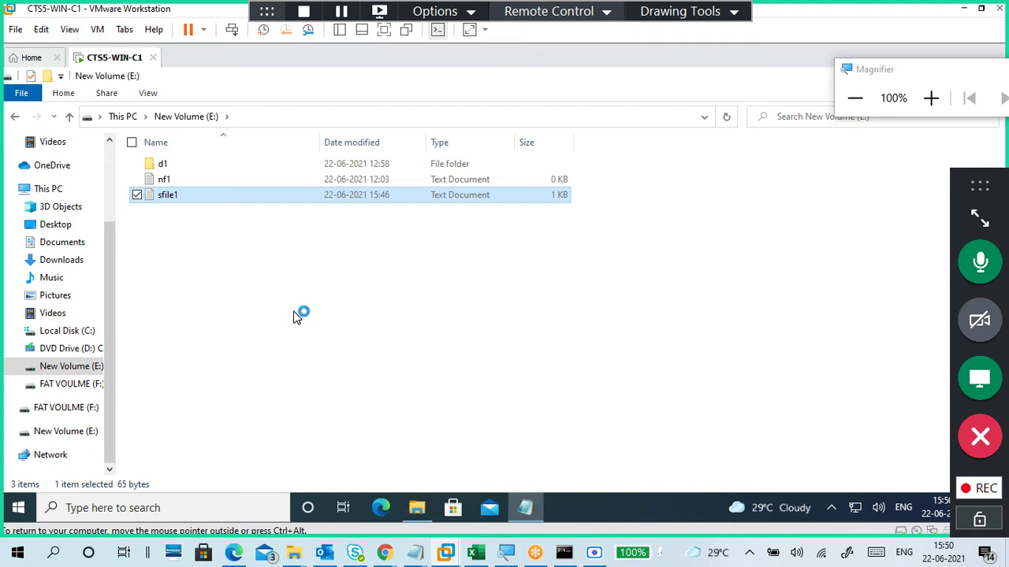
{"action": "left_click_drag", "start_coordinate": [324, 228], "coordinate": [595, 134]}
Step: Add the line 'student2 can read , and also write?' below the existing text
{"action": "left_click", "coordinate": [528, 192]}
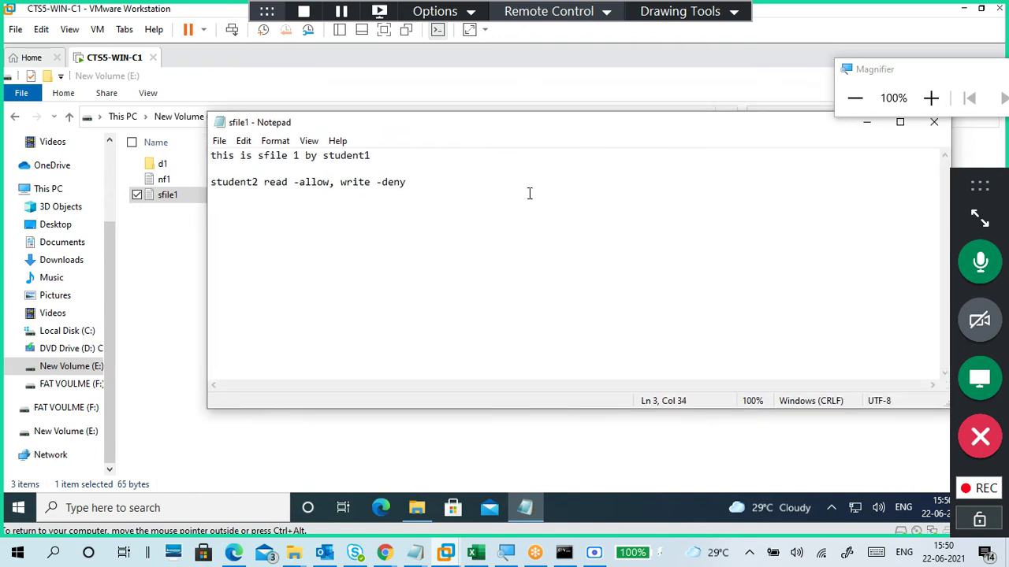
{"action": "key", "text": "Return"}
{"action": "key", "text": "Return"}
{"action": "type", "text": "s"}
{"action": "key", "text": "BackSpace"}
{"action": "type", "text": "student"}
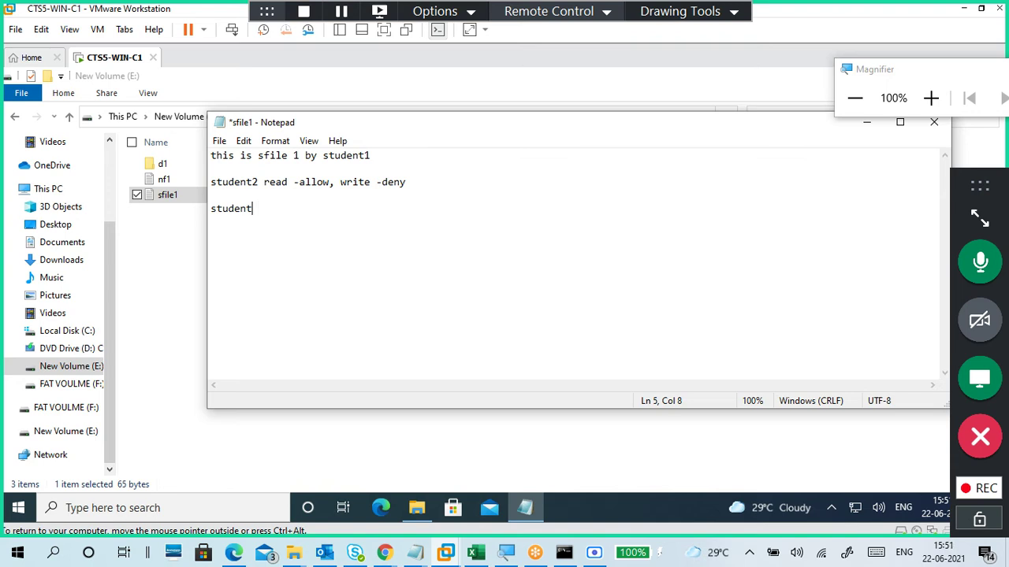
{"action": "type", "text": "2 can read and also w"}
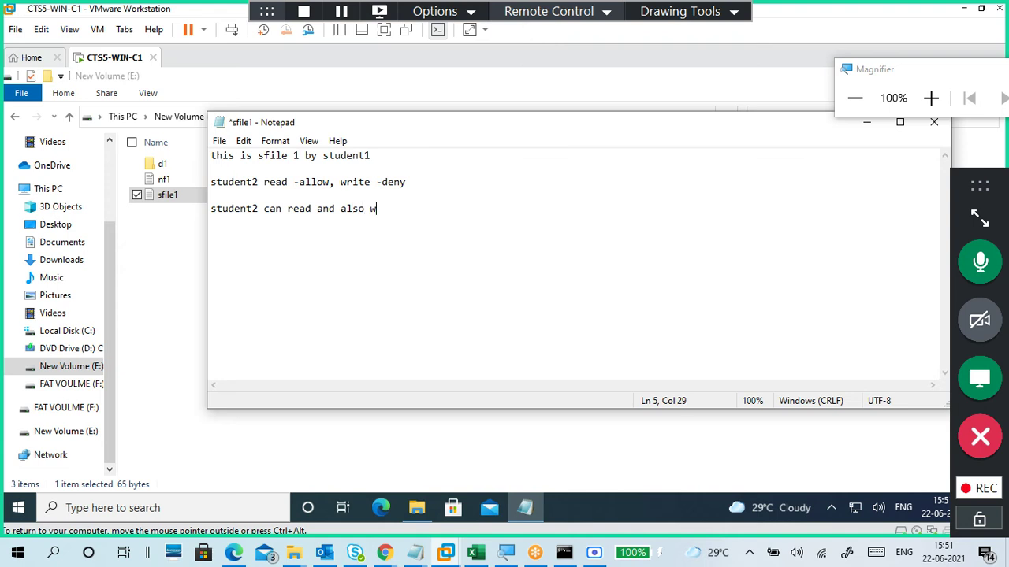
{"action": "type", "text": "rite"}
{"action": "key", "text": "Left"}
{"action": "key", "text": "Left"}
{"action": "key", "text": "Left"}
{"action": "key", "text": "Left"}
{"action": "key", "text": "Left"}
{"action": "key", "text": "Left"}
{"action": "key", "text": "Left"}
{"action": "key", "text": "Left"}
{"action": "key", "text": "Left"}
{"action": "key", "text": "Left"}
{"action": "type", "text": ","}
{"action": "key", "text": "BackSpace"}
{"action": "type", "text": ","}
{"action": "left_click", "coordinate": [931, 110]}
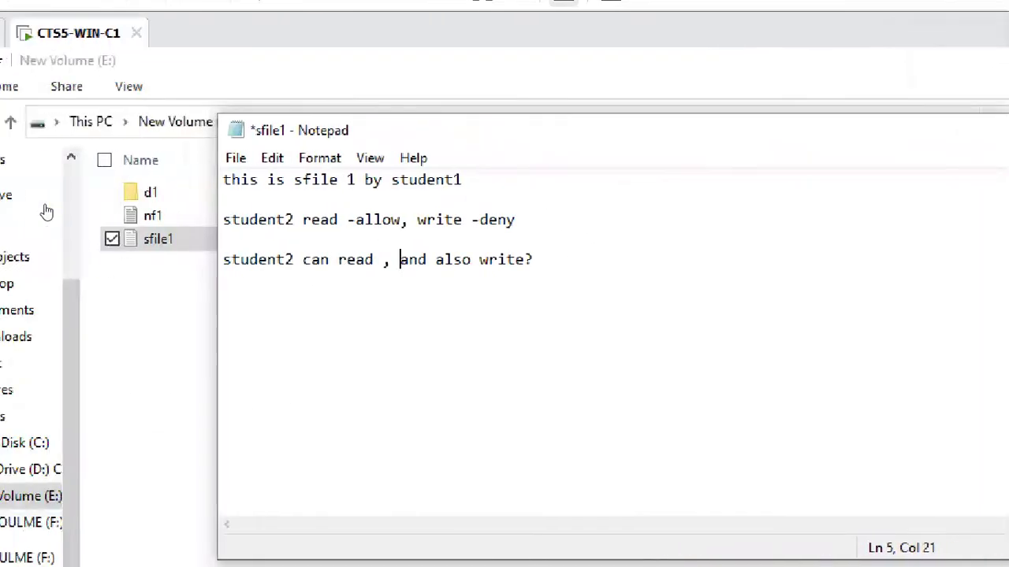
{"action": "left_click_drag", "start_coordinate": [635, 261], "coordinate": [591, 262]}
{"action": "left_click_drag", "start_coordinate": [428, 269], "coordinate": [291, 273]}
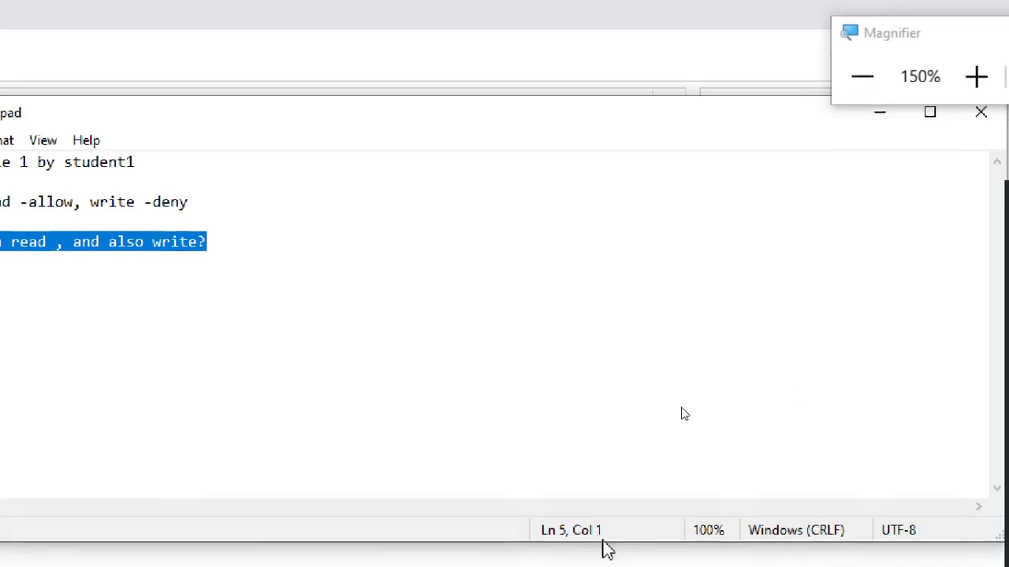
{"action": "left_click", "coordinate": [411, 217]}
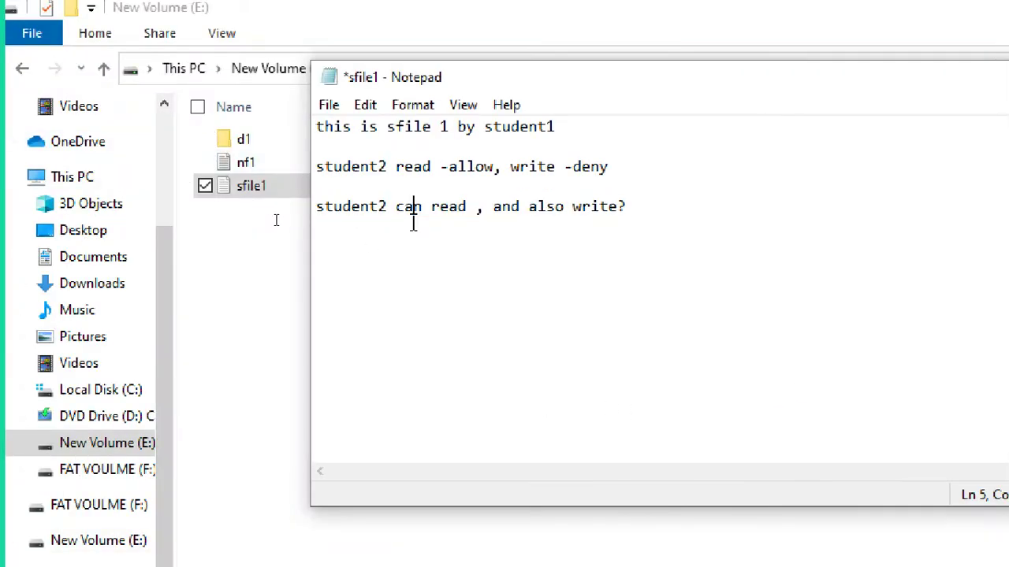
{"action": "left_click", "coordinate": [330, 109]}
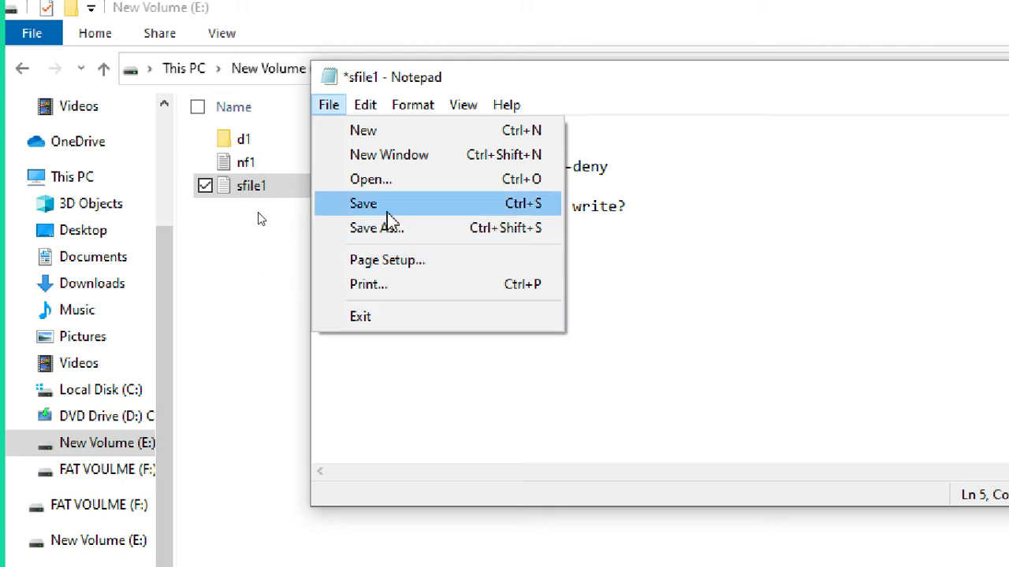
Step: Save the edit over the existing sfile1.txt and confirm replacing it
{"action": "left_click", "coordinate": [388, 214]}
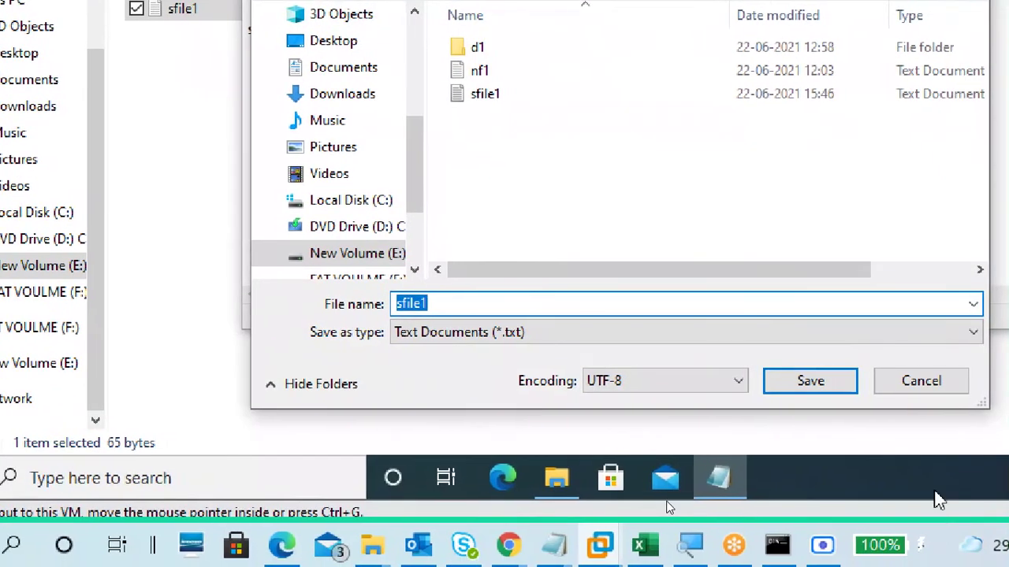
{"action": "left_click", "coordinate": [909, 561]}
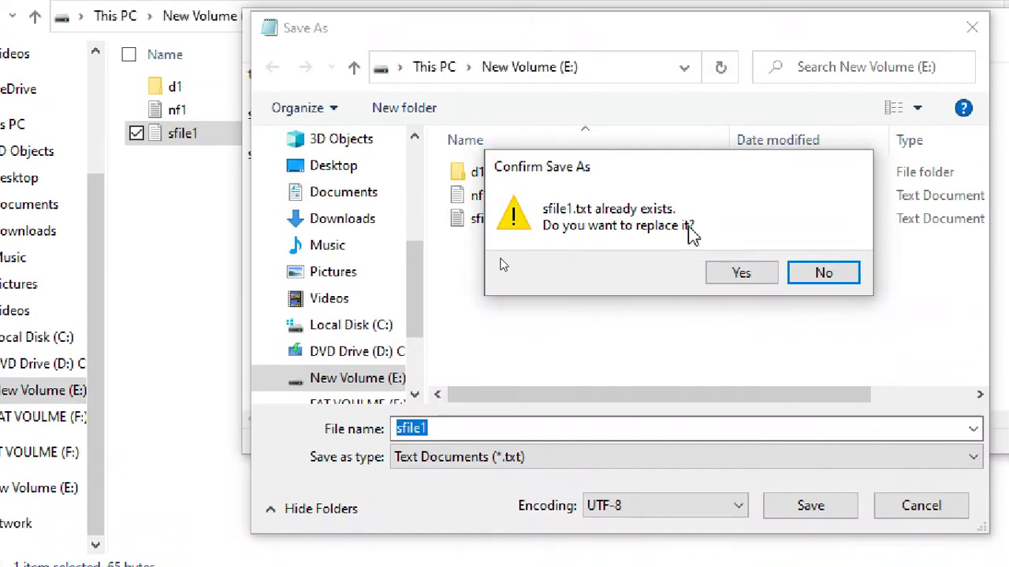
{"action": "left_click", "coordinate": [741, 275]}
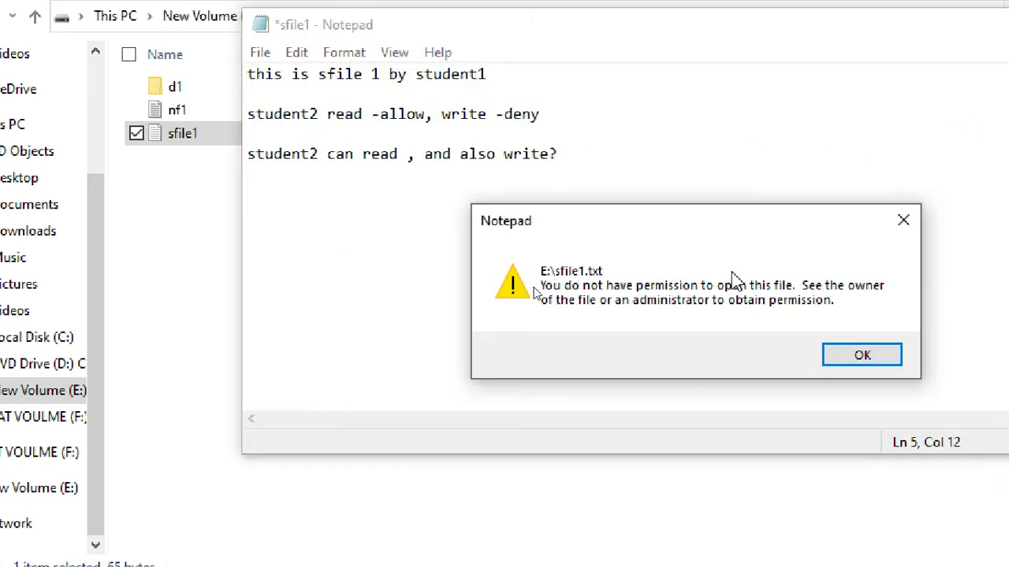
Step: Magnify the screen to read the permission-denied error, then dismiss it
{"action": "left_click_drag", "start_coordinate": [709, 226], "coordinate": [679, 124]}
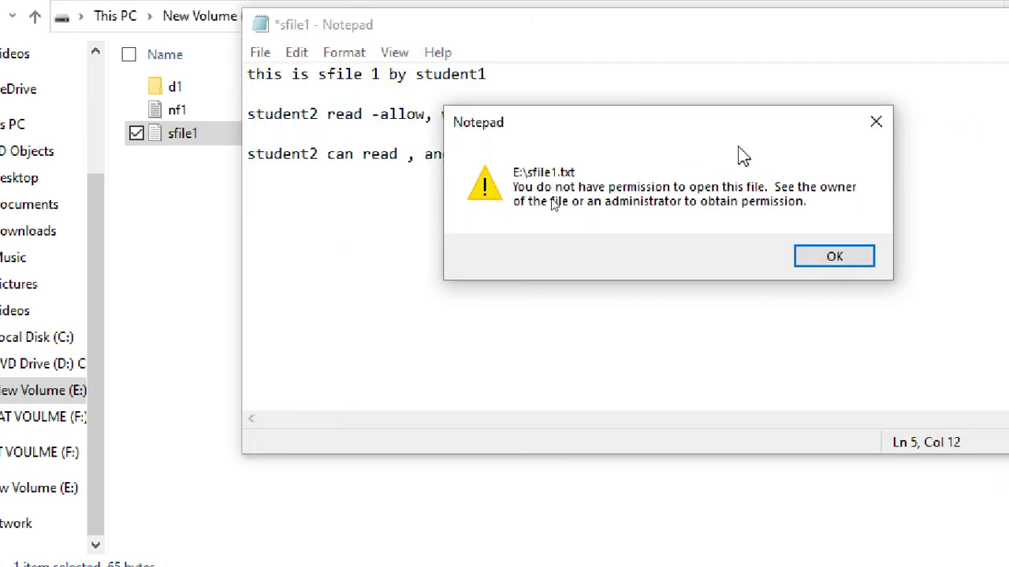
{"action": "key", "text": "super+plus"}
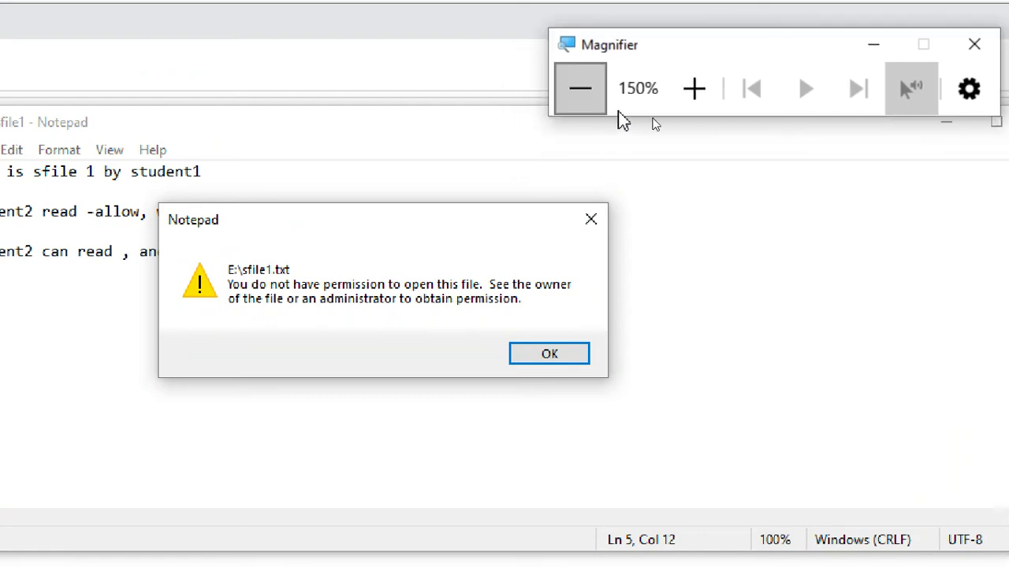
{"action": "left_click", "coordinate": [700, 99]}
{"action": "left_click", "coordinate": [701, 100]}
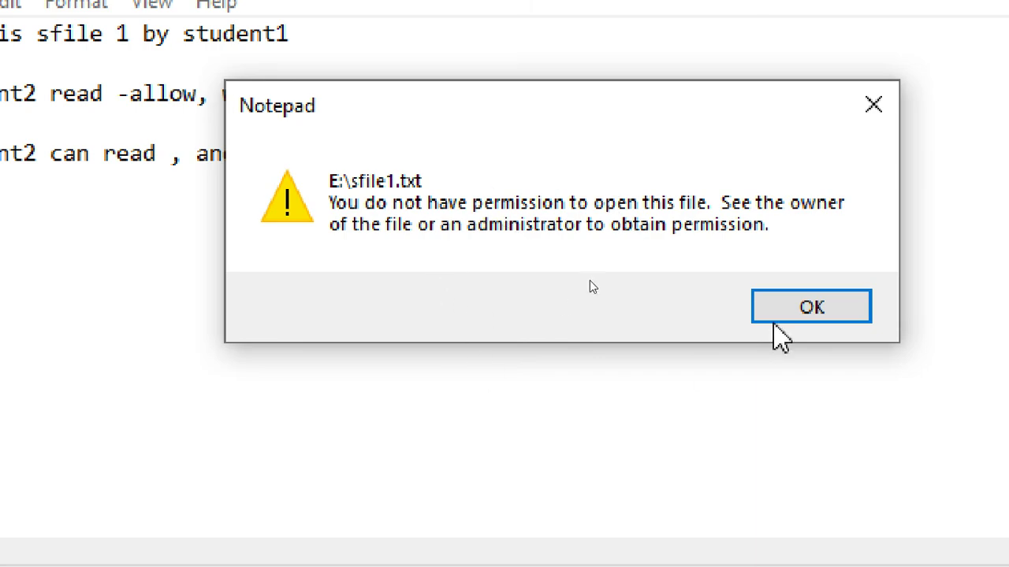
{"action": "left_click", "coordinate": [816, 317]}
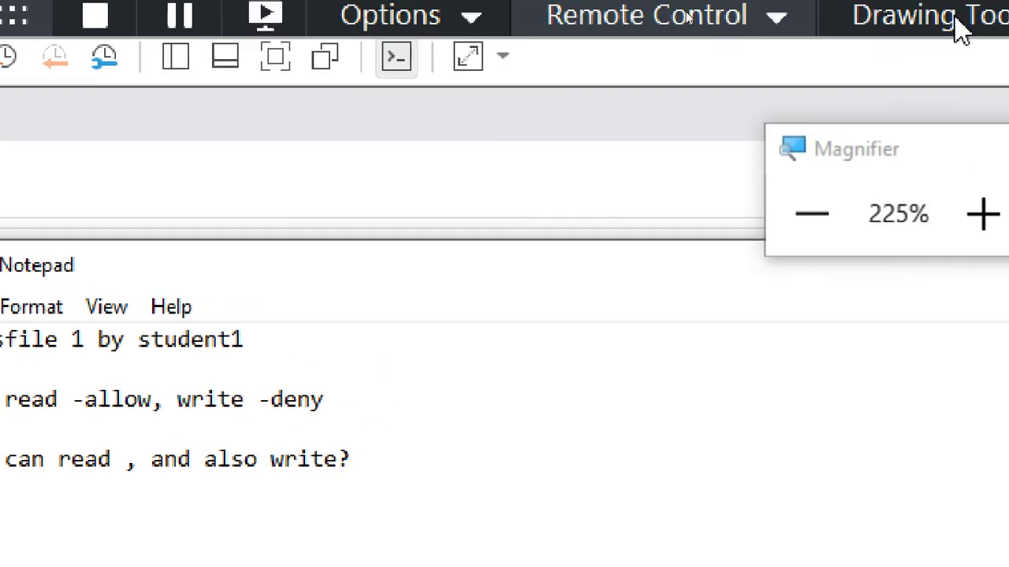
{"action": "left_click", "coordinate": [812, 213]}
{"action": "left_click", "coordinate": [812, 214]}
{"action": "left_click", "coordinate": [812, 214]}
{"action": "left_click", "coordinate": [812, 214]}
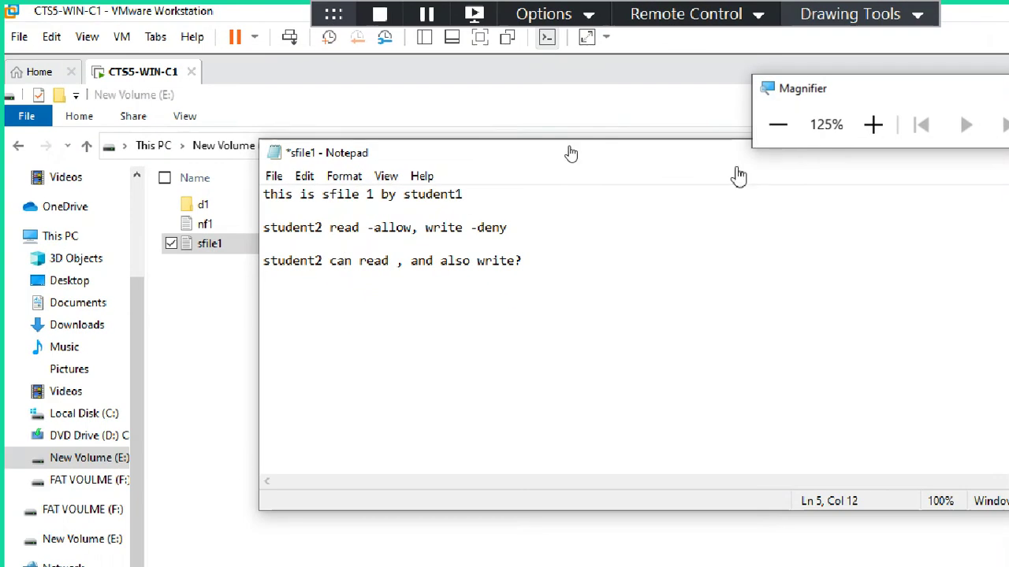
Step: Close Notepad choosing to save sfile1, then dismiss the resulting permission-denied error
{"action": "left_click", "coordinate": [273, 176]}
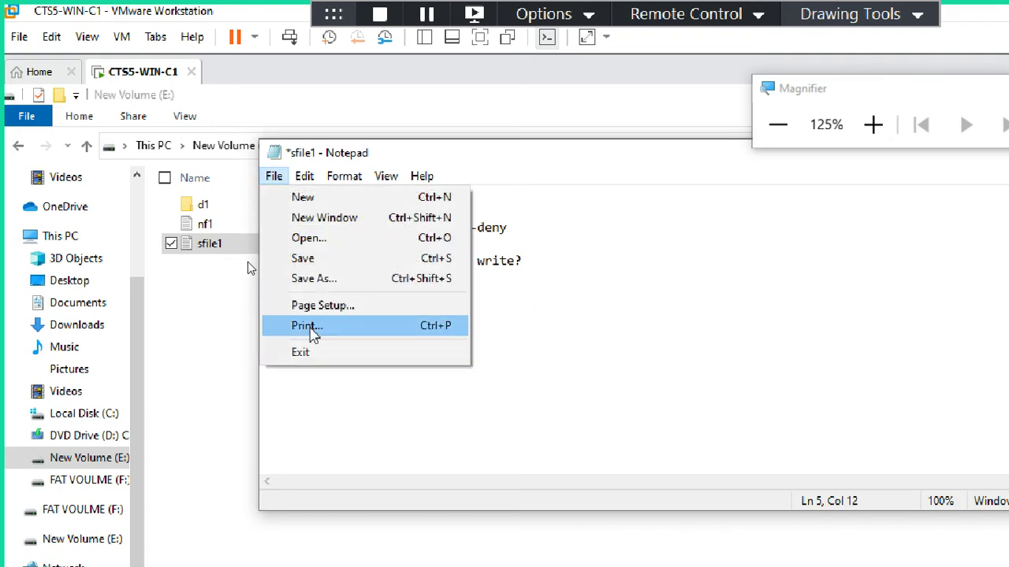
{"action": "left_click", "coordinate": [323, 357]}
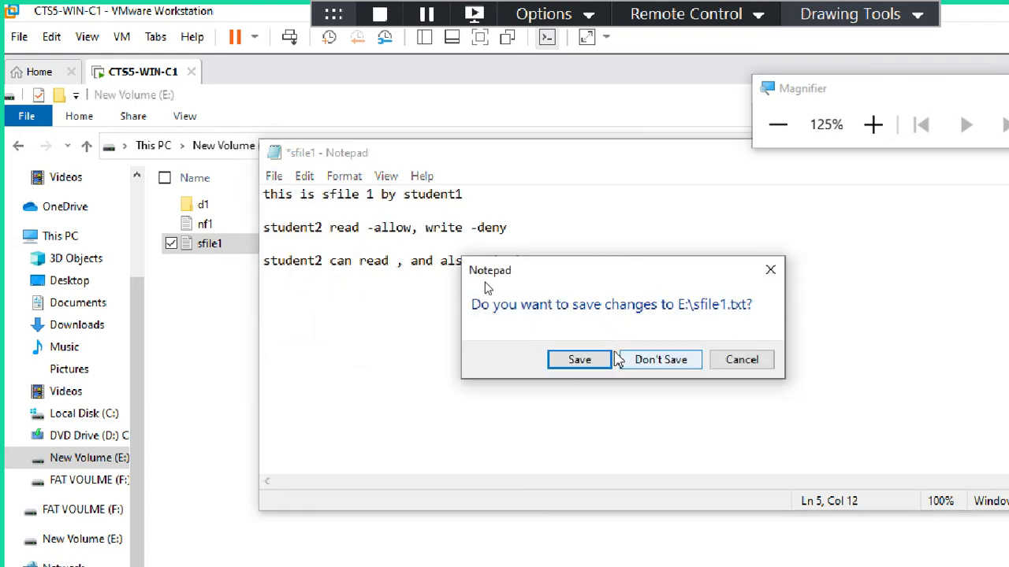
{"action": "left_click", "coordinate": [589, 363]}
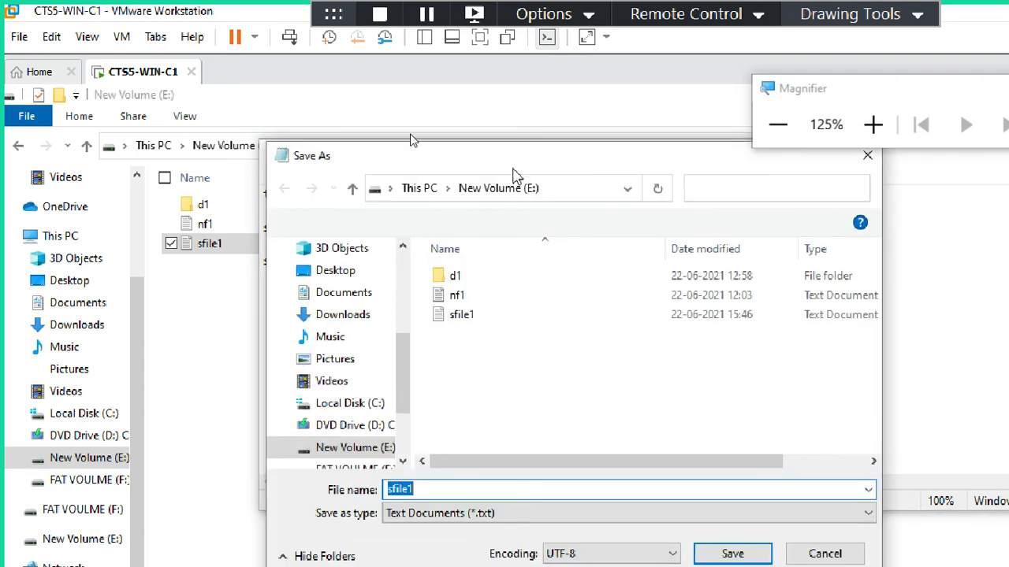
{"action": "left_click_drag", "start_coordinate": [520, 159], "coordinate": [510, 101]}
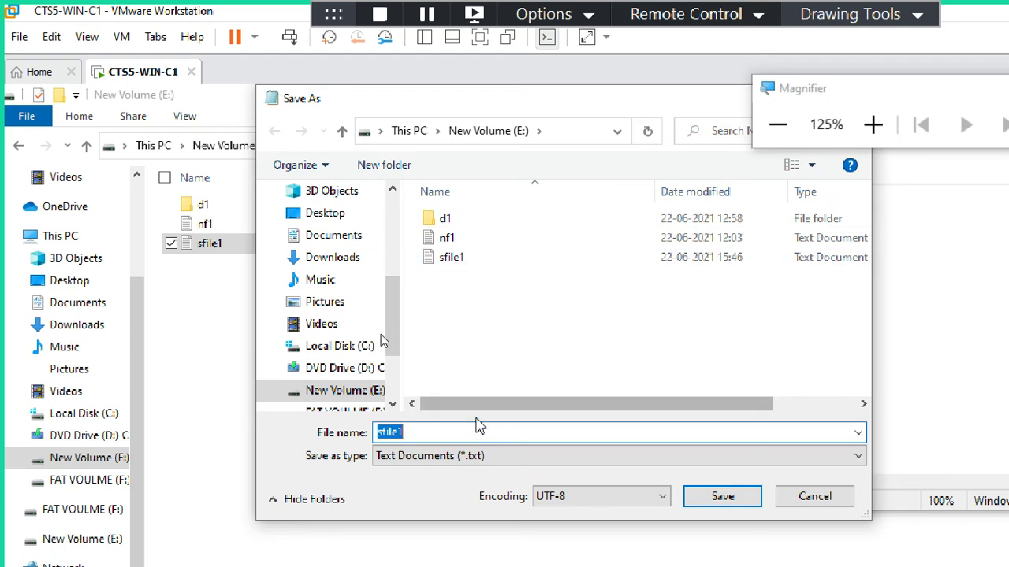
{"action": "left_click", "coordinate": [729, 497]}
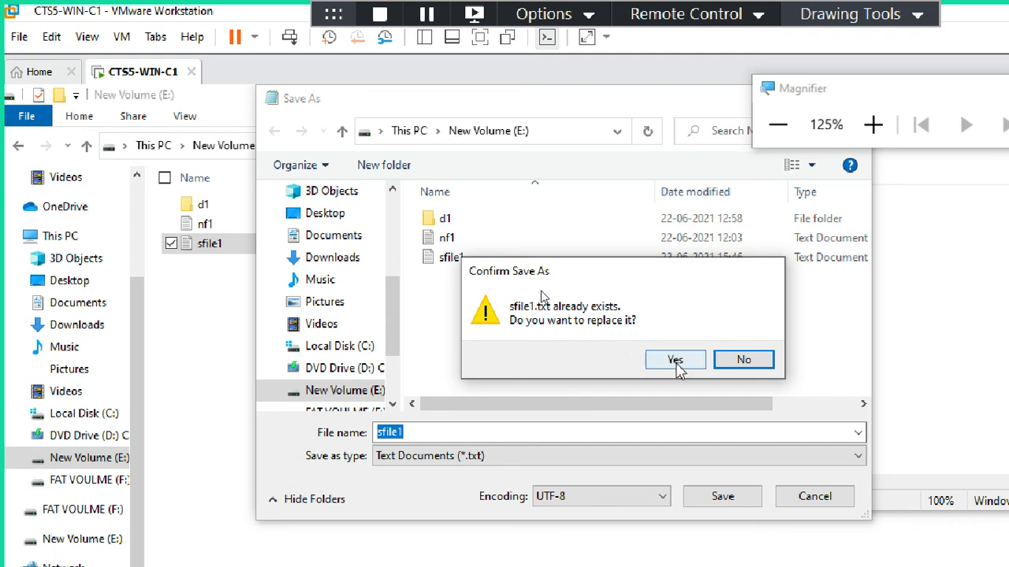
{"action": "left_click", "coordinate": [674, 360]}
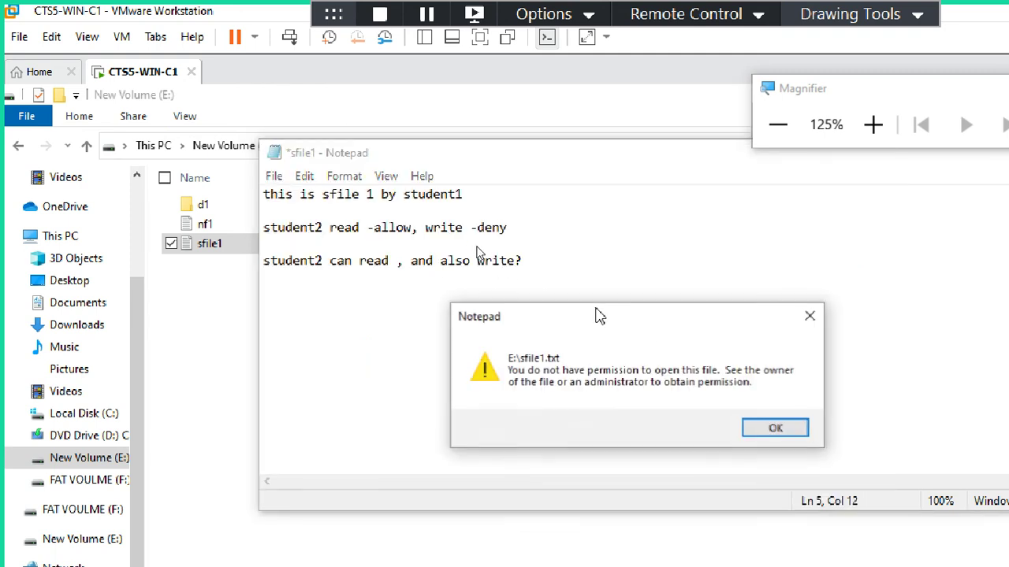
{"action": "left_click_drag", "start_coordinate": [596, 315], "coordinate": [668, 193]}
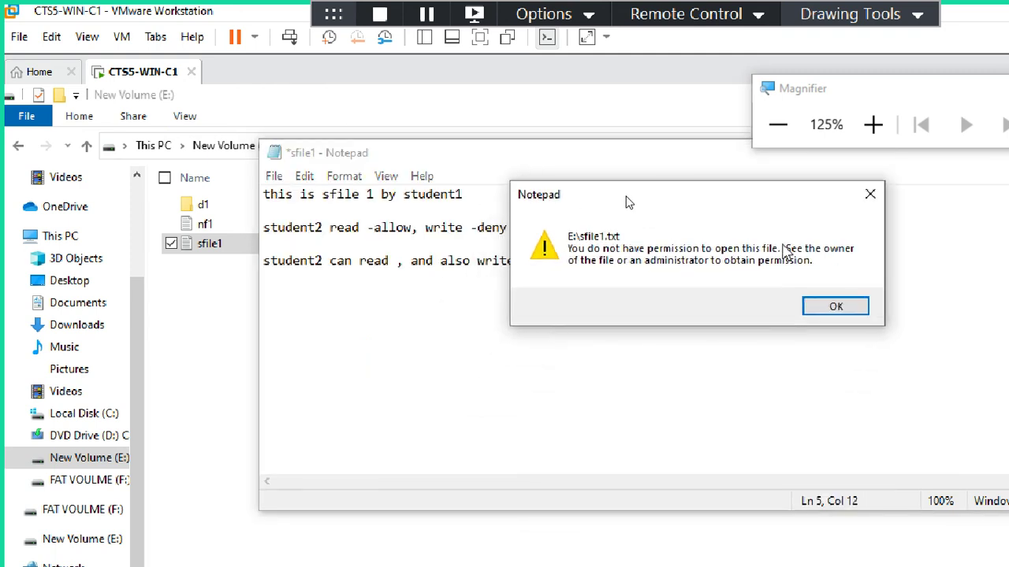
{"action": "left_click", "coordinate": [819, 309]}
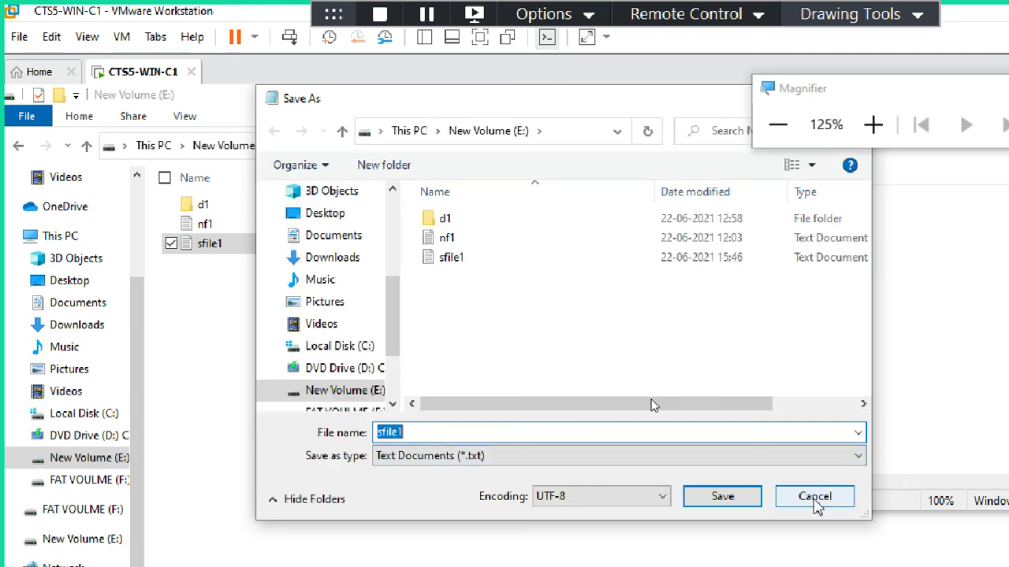
Step: Retry saving as sfile1, confirm replacement, and dismiss the denial again
{"action": "left_click", "coordinate": [464, 432]}
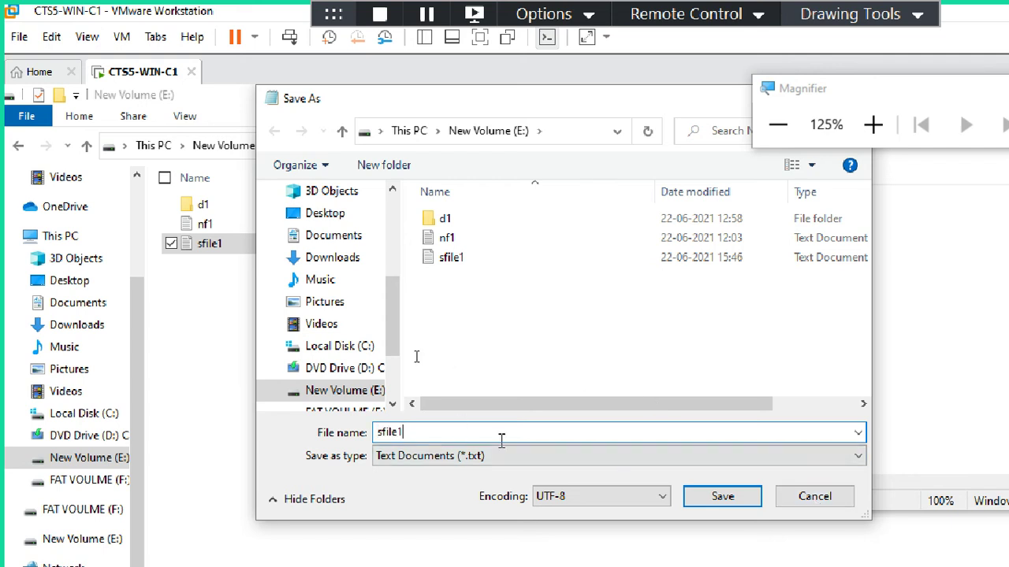
{"action": "left_click", "coordinate": [739, 510]}
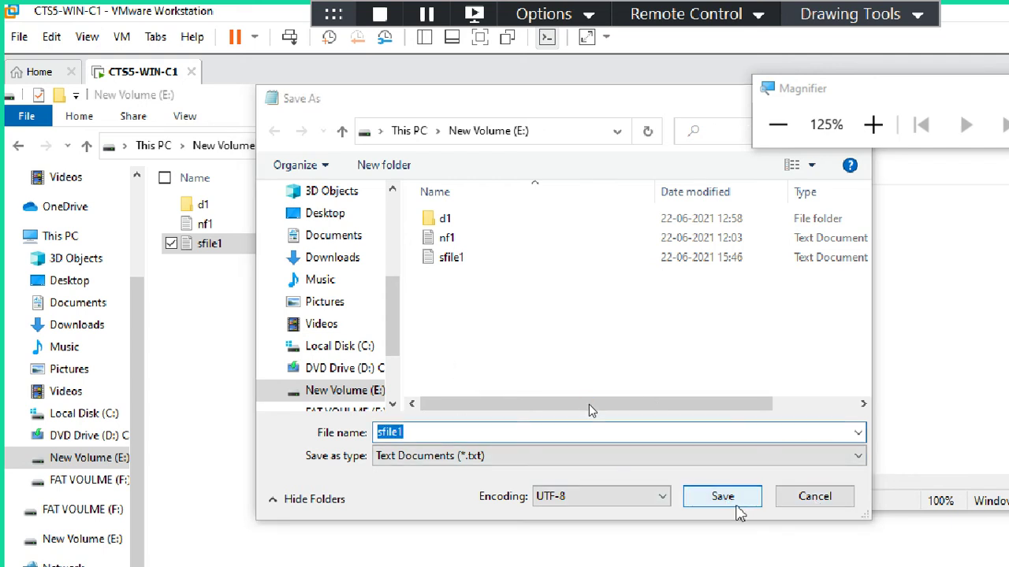
{"action": "left_click", "coordinate": [654, 364]}
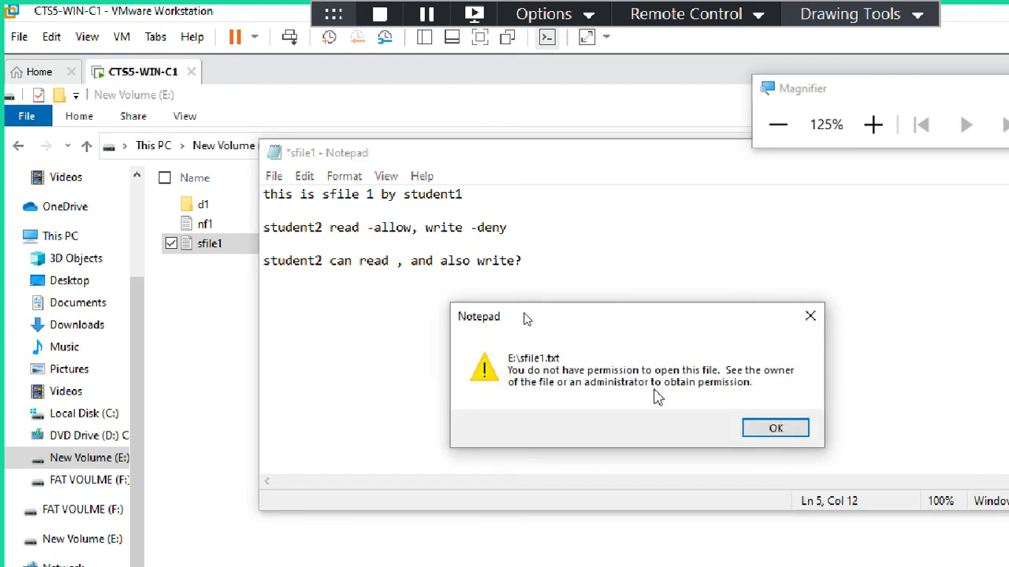
{"action": "left_click", "coordinate": [760, 430]}
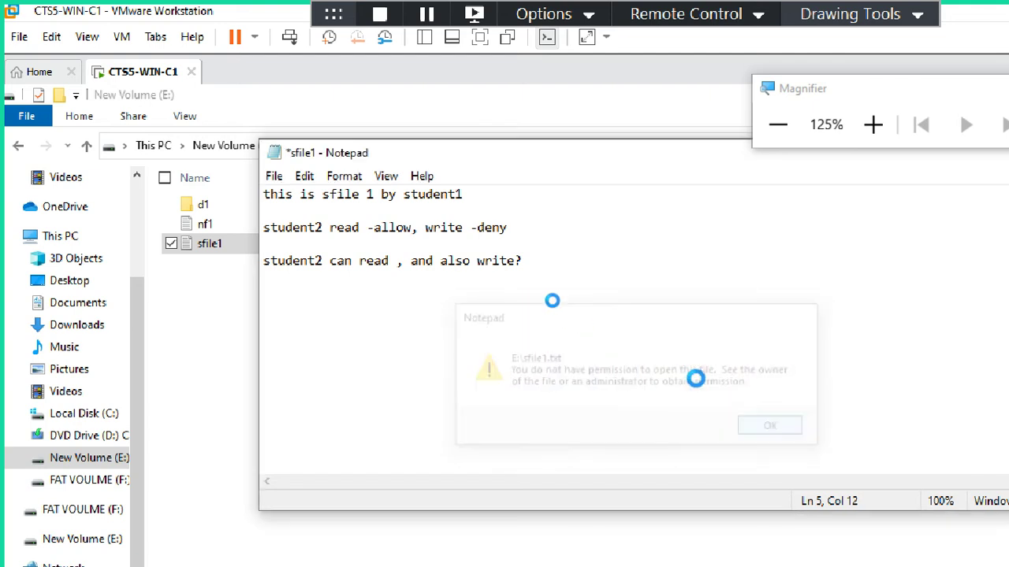
Step: Cancel a Ctrl+S save and select the line 'student2 can read , and also write?'
{"action": "key", "text": "ctrl+s"}
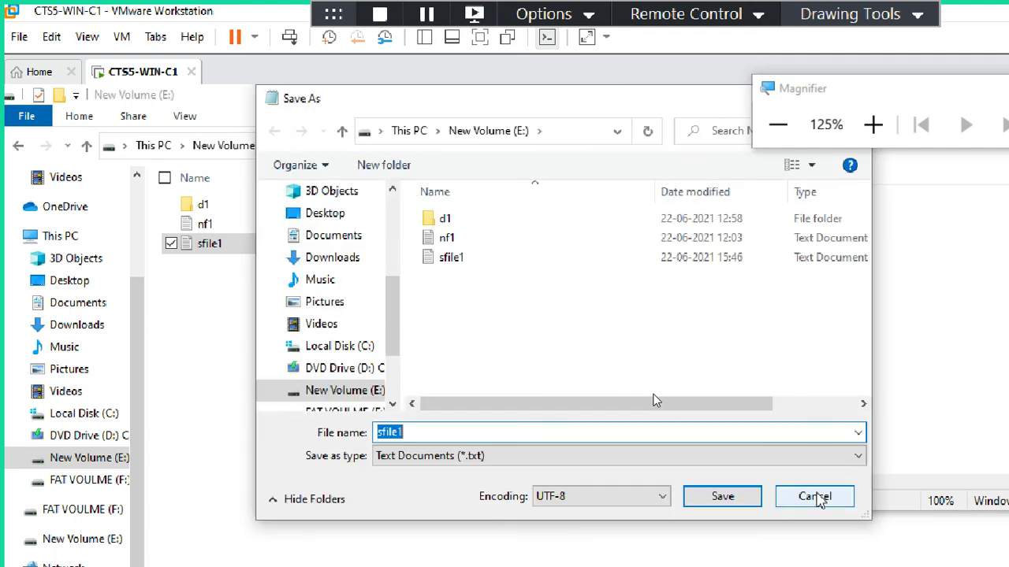
{"action": "left_click", "coordinate": [815, 497]}
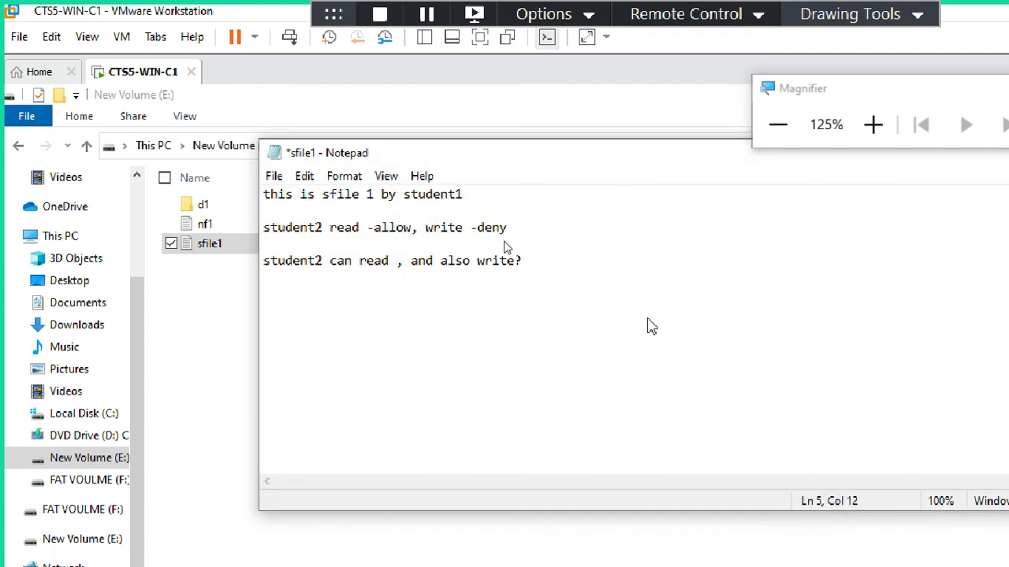
{"action": "left_click_drag", "start_coordinate": [538, 260], "coordinate": [223, 282]}
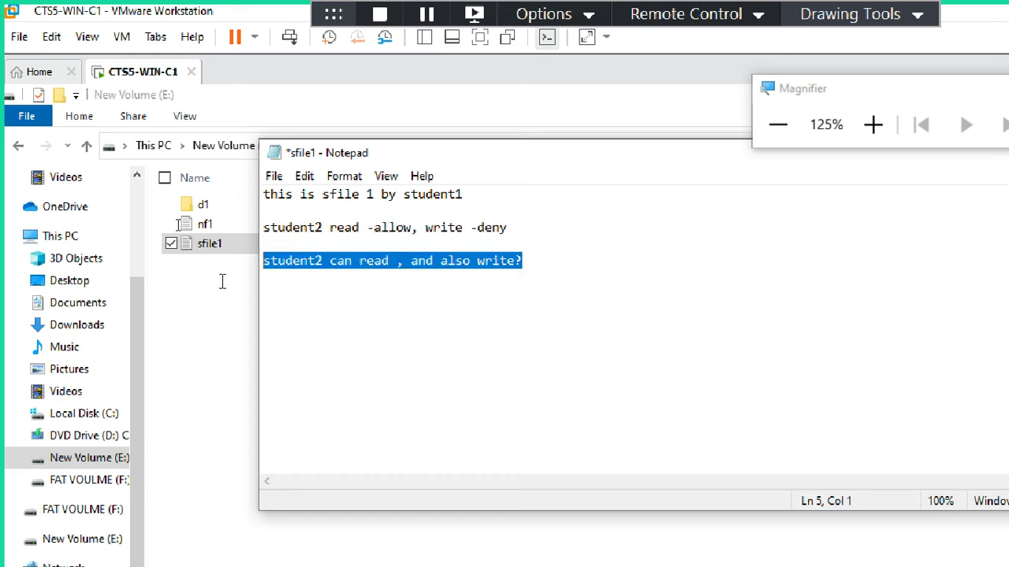
{"action": "left_click", "coordinate": [415, 308]}
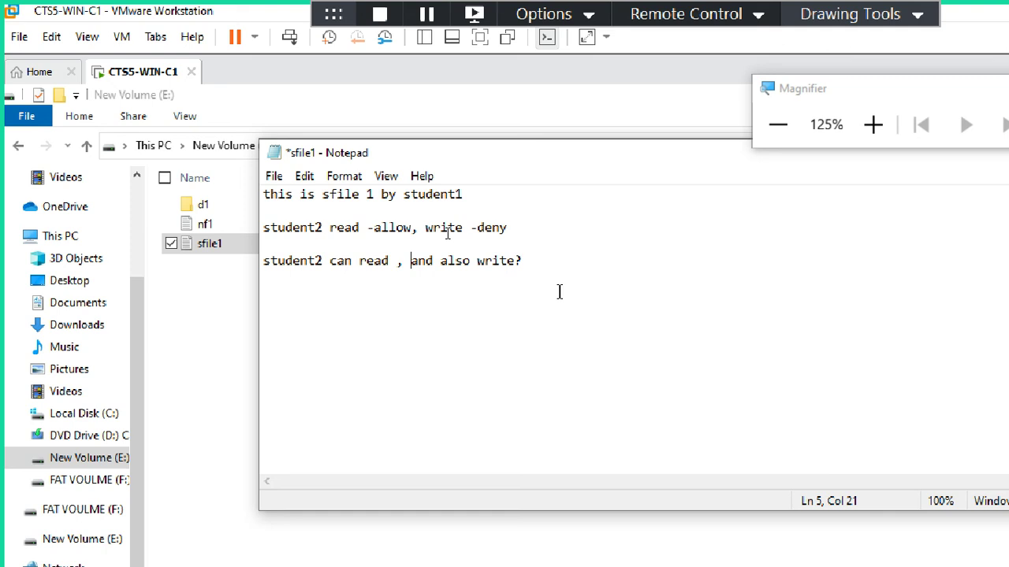
{"action": "left_click_drag", "start_coordinate": [556, 274], "coordinate": [234, 265]}
{"action": "left_click", "coordinate": [370, 323]}
{"action": "left_click", "coordinate": [276, 180]}
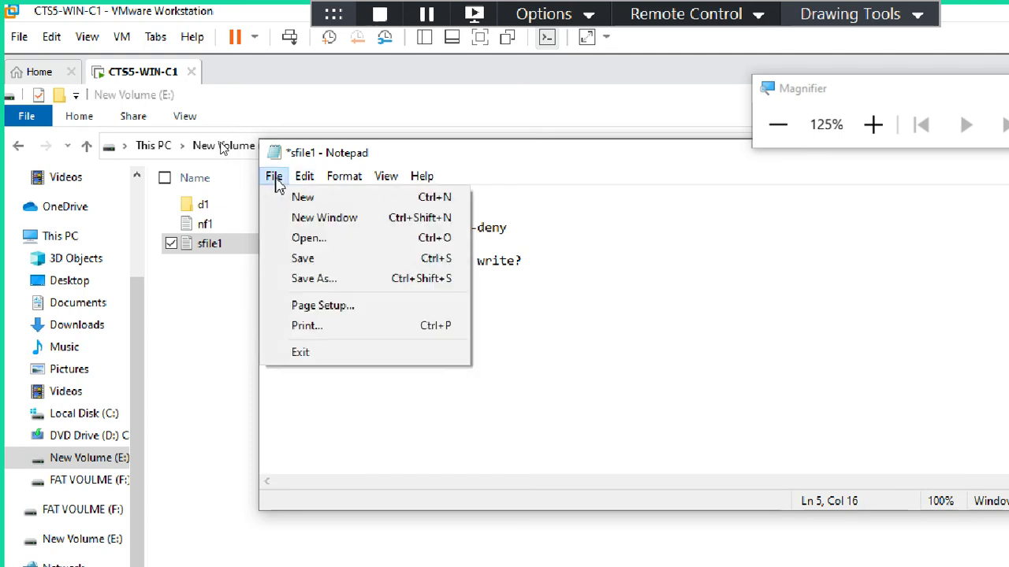
Step: Open the Save As dialog from Notepad's File menu for the edited text
{"action": "left_click", "coordinate": [322, 402]}
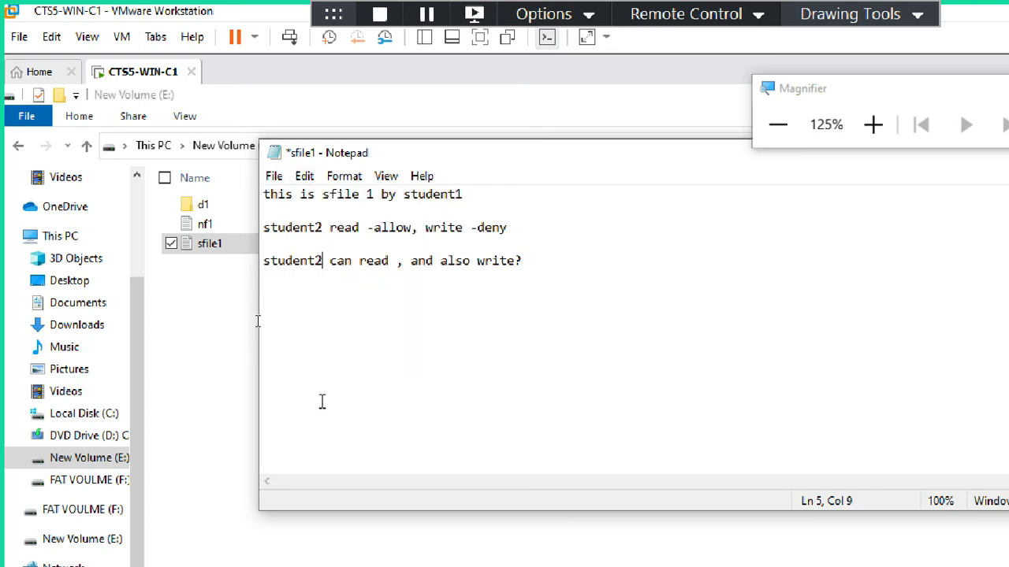
{"action": "left_click", "coordinate": [273, 176]}
{"action": "left_click", "coordinate": [302, 258]}
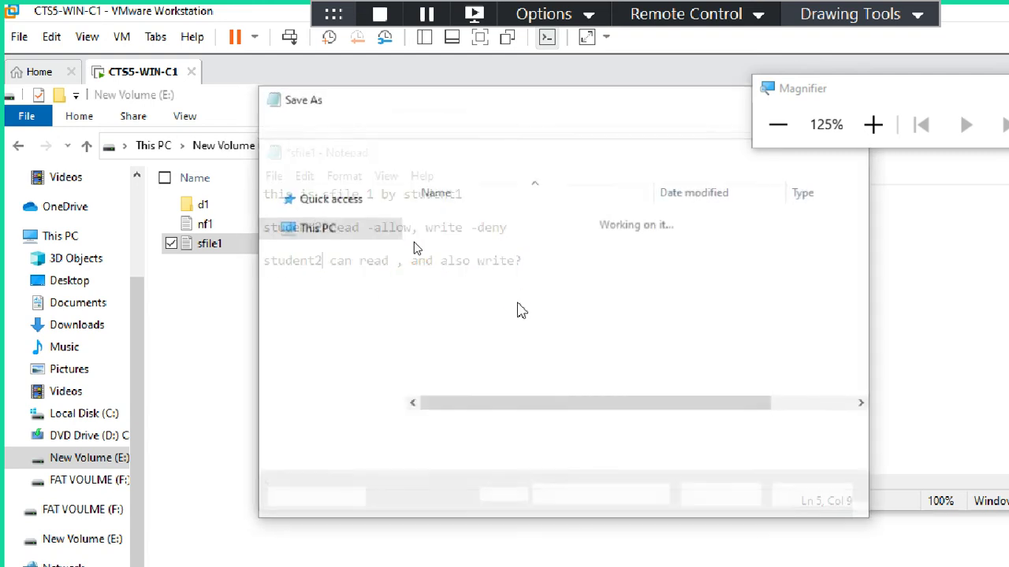
{"action": "left_click", "coordinate": [463, 436]}
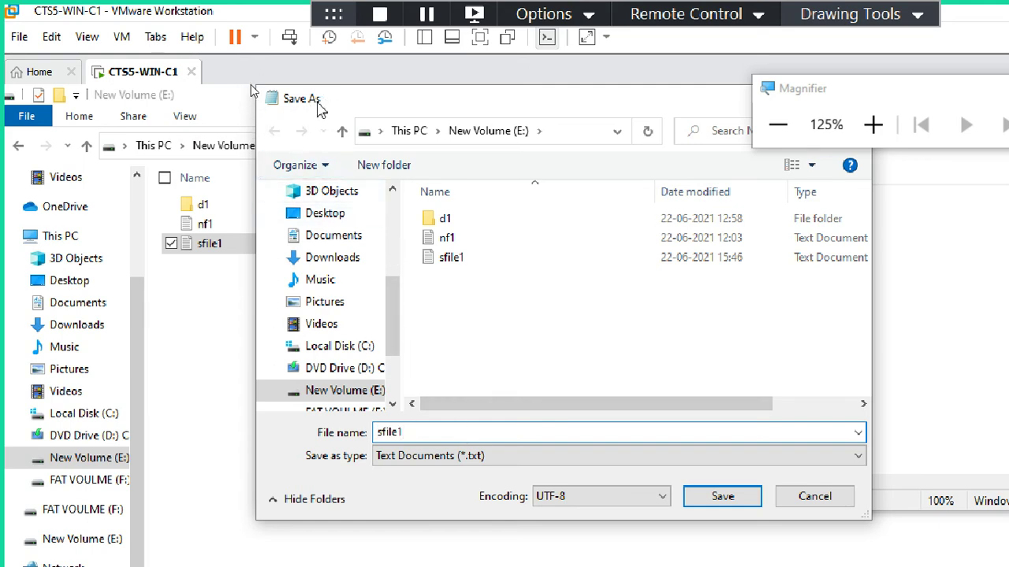
Step: Change the file name to sfile11 and save it on drive E:
{"action": "left_click_drag", "start_coordinate": [828, 93], "coordinate": [760, 80]}
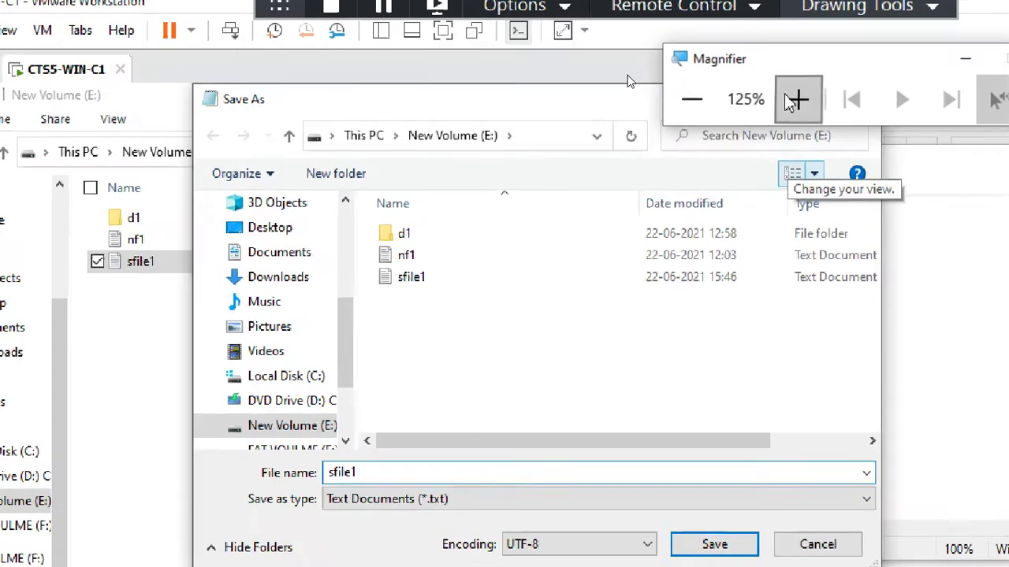
{"action": "left_click", "coordinate": [797, 99]}
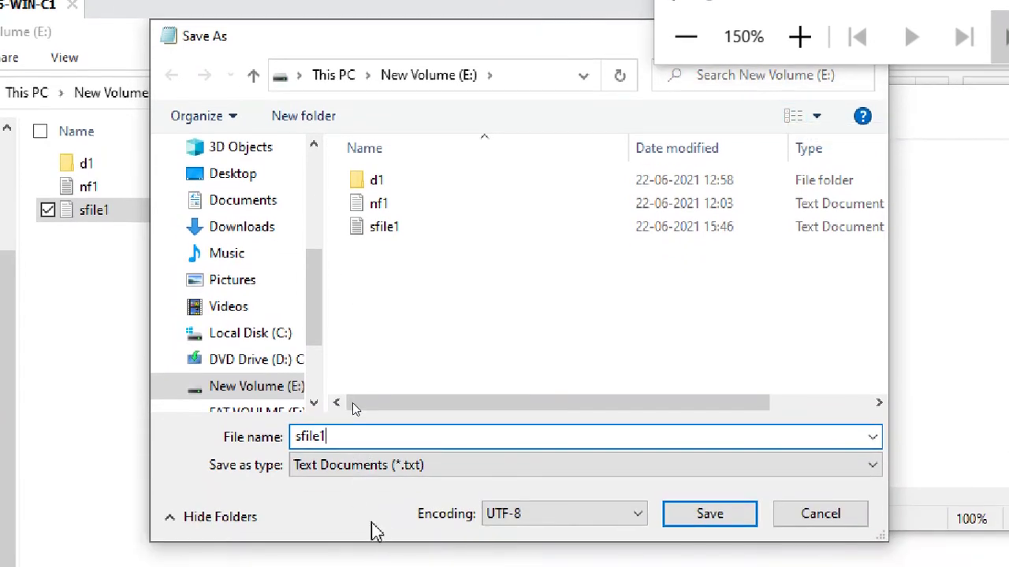
{"action": "type", "text": "-1"}
{"action": "key", "text": "BackSpace"}
{"action": "key", "text": "BackSpace"}
{"action": "type", "text": "-1"}
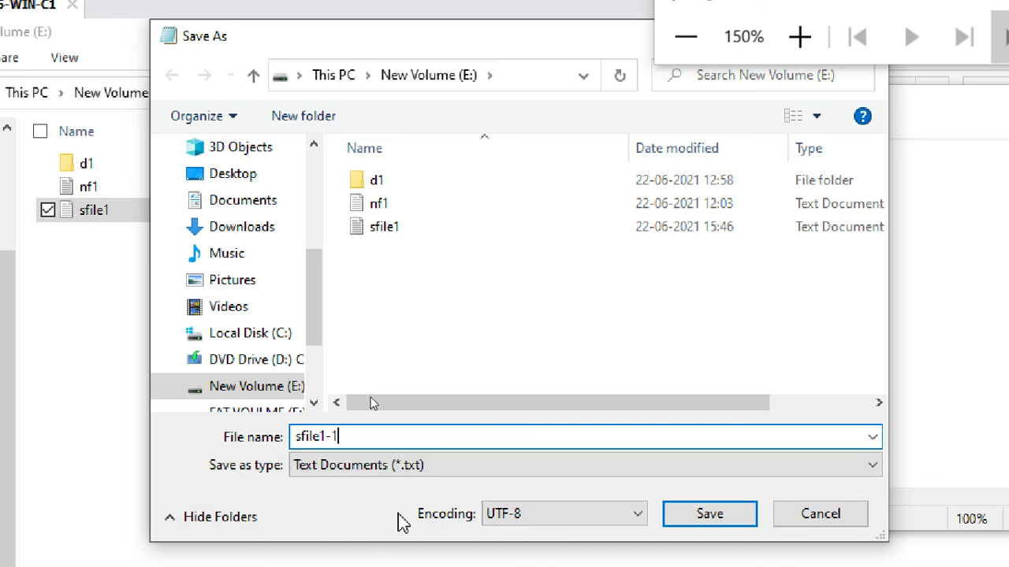
{"action": "key", "text": "BackSpace"}
{"action": "key", "text": "BackSpace"}
{"action": "type", "text": "1"}
{"action": "left_click_drag", "start_coordinate": [356, 436], "coordinate": [220, 466]}
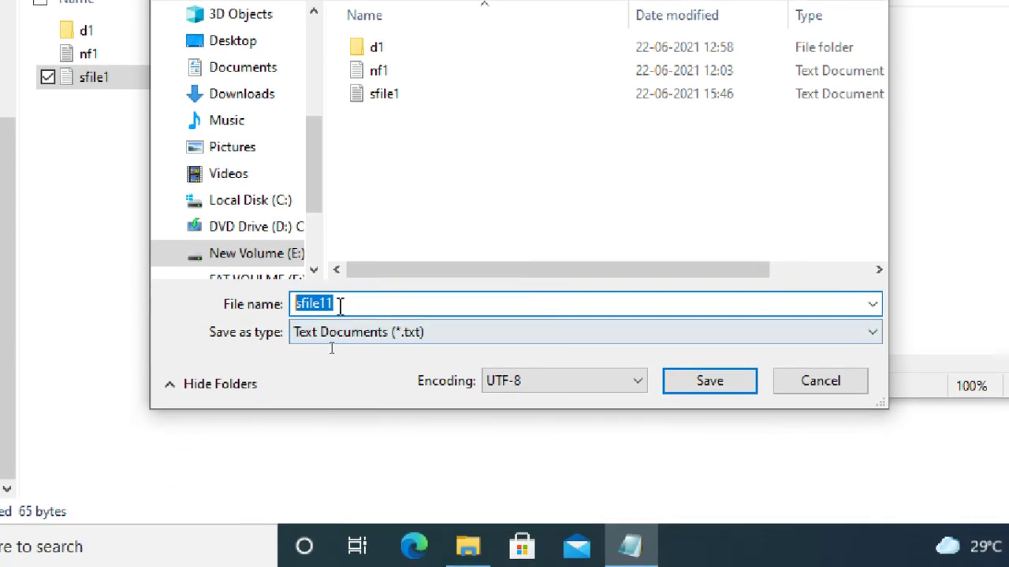
{"action": "left_click", "coordinate": [338, 304]}
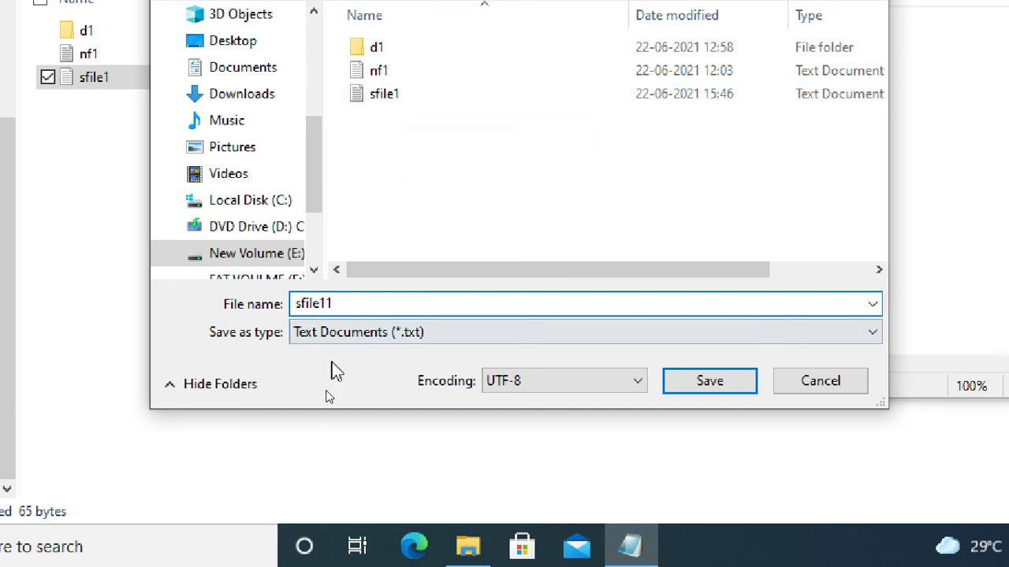
{"action": "left_click", "coordinate": [699, 386]}
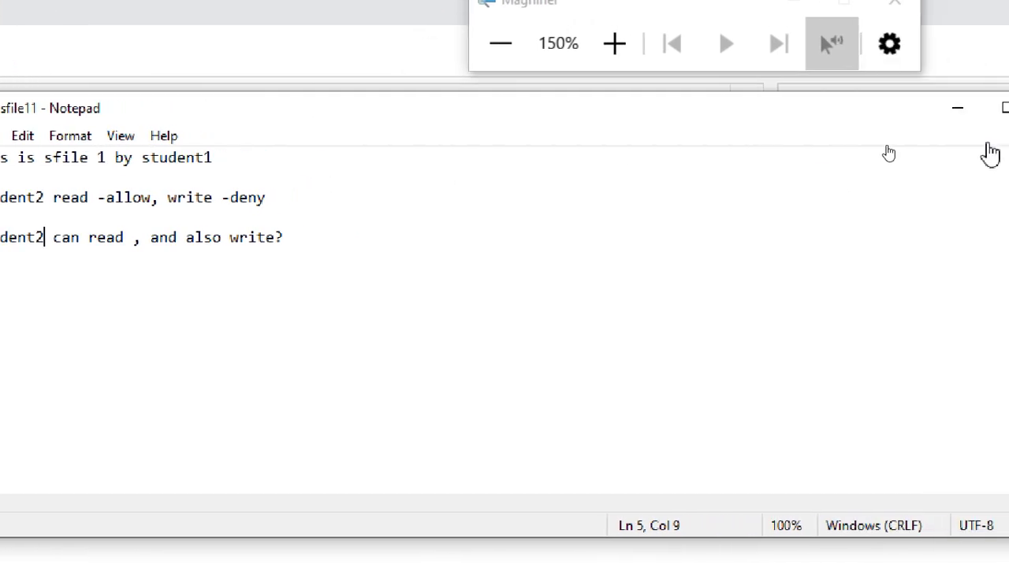
Step: Close sfile11, then open sfile1 to confirm it lacks the new line and close it
{"action": "left_click", "coordinate": [990, 108]}
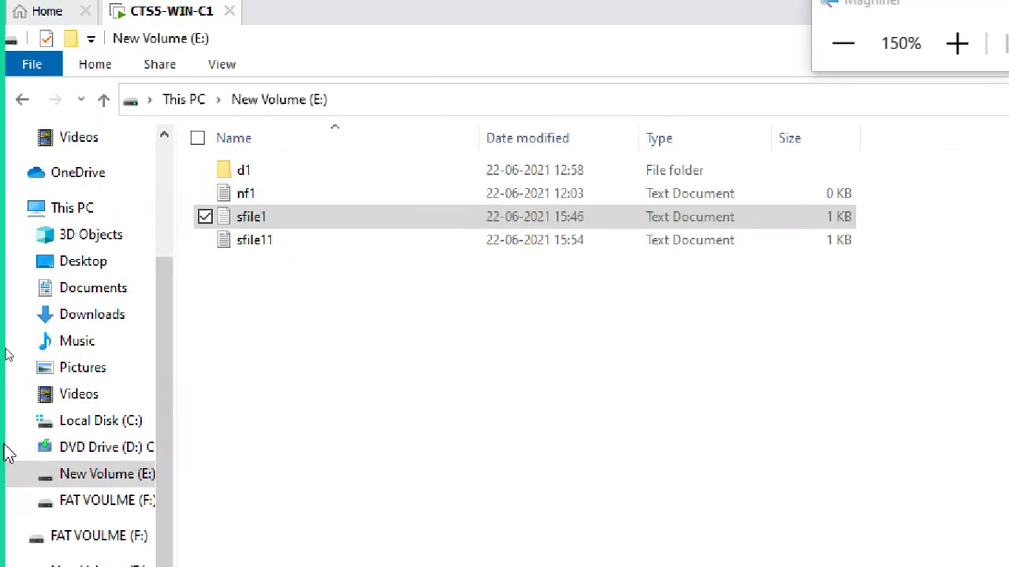
{"action": "left_click", "coordinate": [258, 244]}
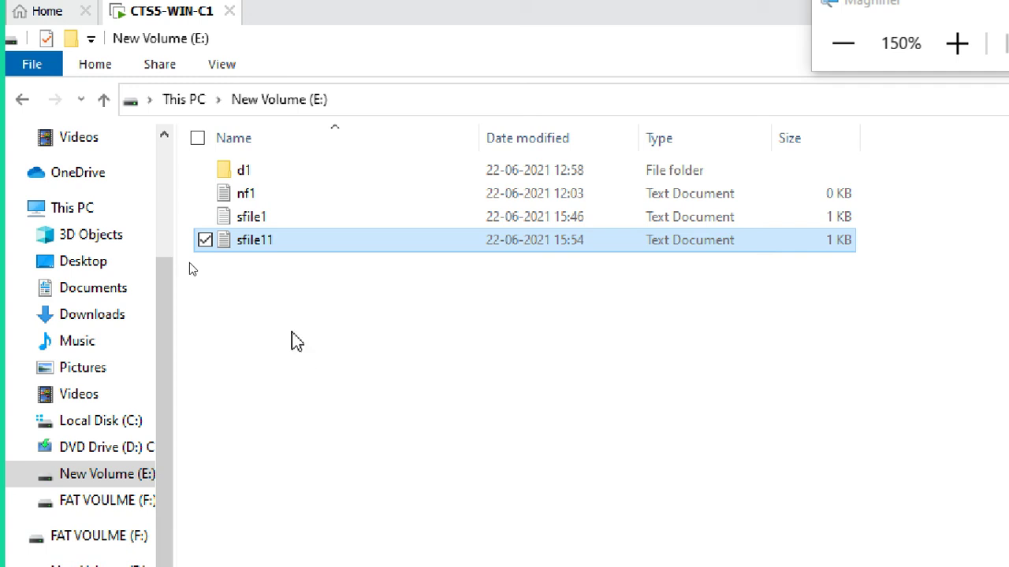
{"action": "left_click", "coordinate": [252, 223]}
{"action": "double_click", "coordinate": [253, 223]}
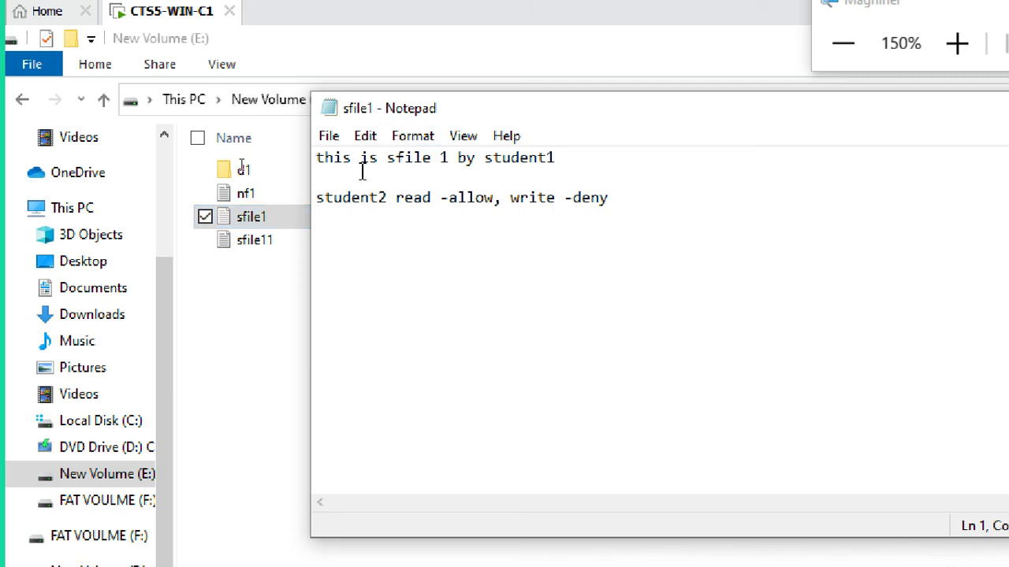
{"action": "left_click", "coordinate": [368, 198]}
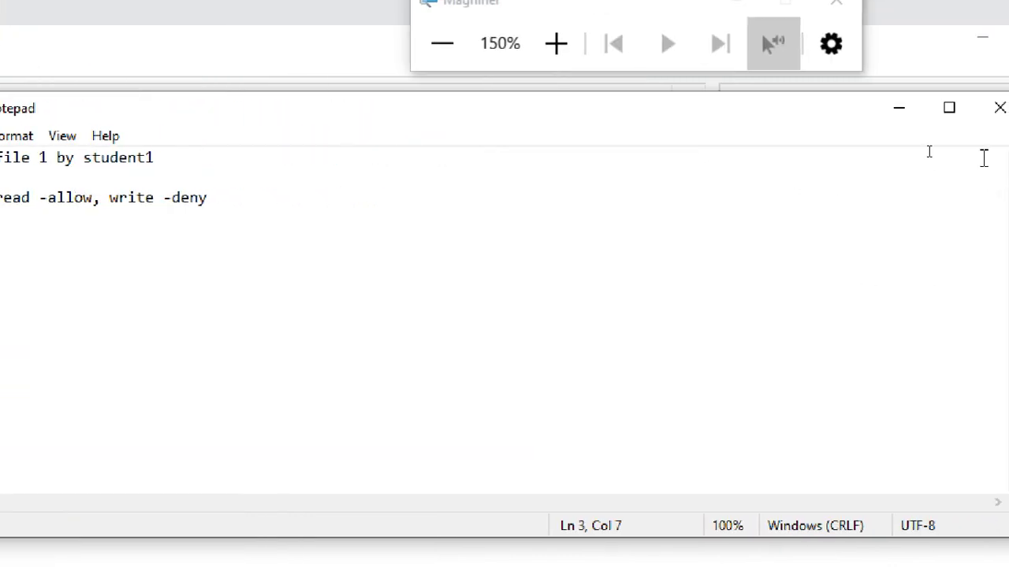
{"action": "left_click", "coordinate": [927, 108]}
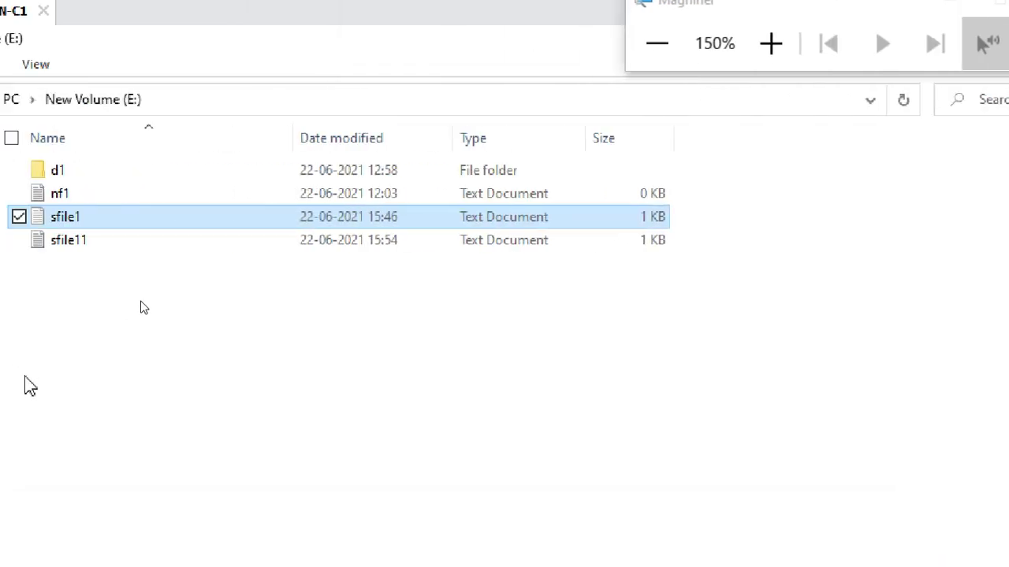
Step: Open sfile11 to confirm it contains the added line, then close Notepad
{"action": "left_click", "coordinate": [68, 241]}
{"action": "double_click", "coordinate": [68, 243]}
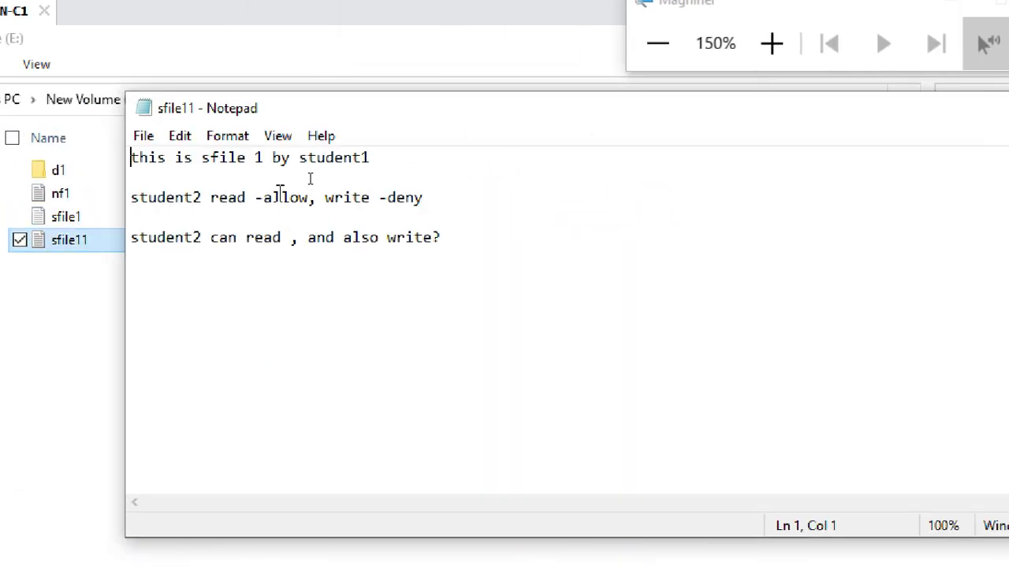
{"action": "left_click", "coordinate": [275, 160]}
{"action": "left_click", "coordinate": [289, 198]}
{"action": "left_click", "coordinate": [290, 238]}
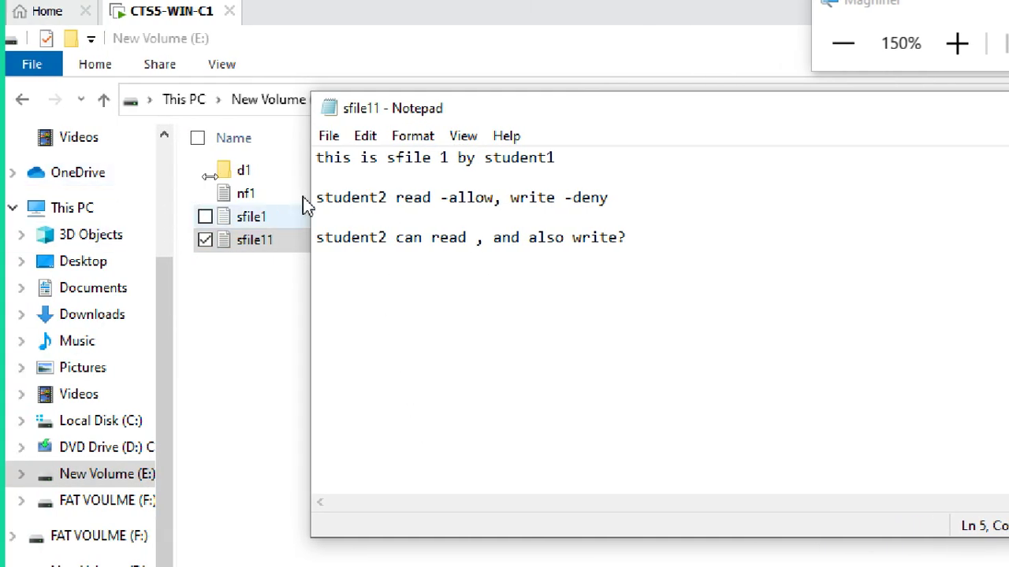
{"action": "left_click_drag", "start_coordinate": [444, 111], "coordinate": [747, 113]}
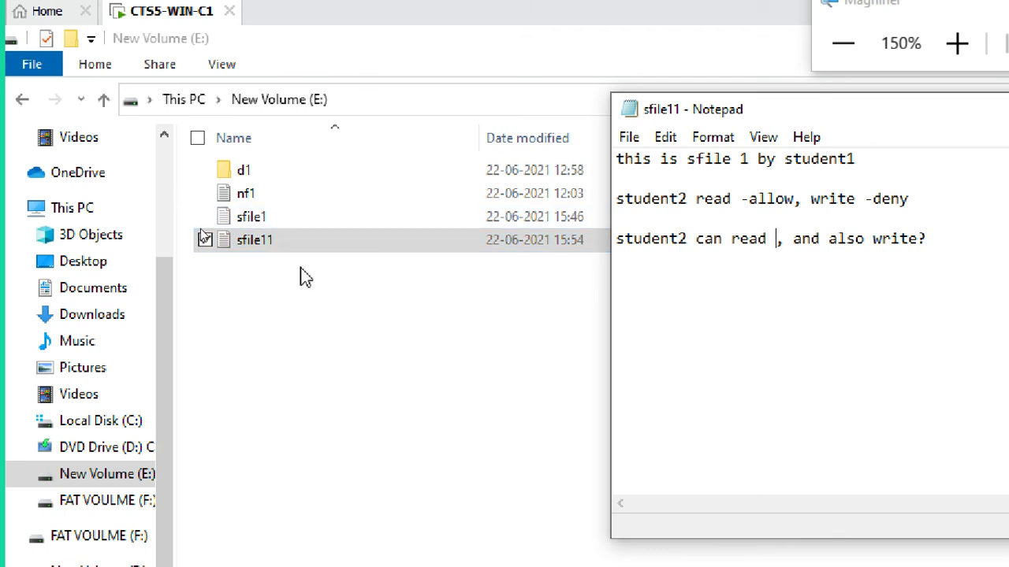
{"action": "left_click", "coordinate": [298, 222]}
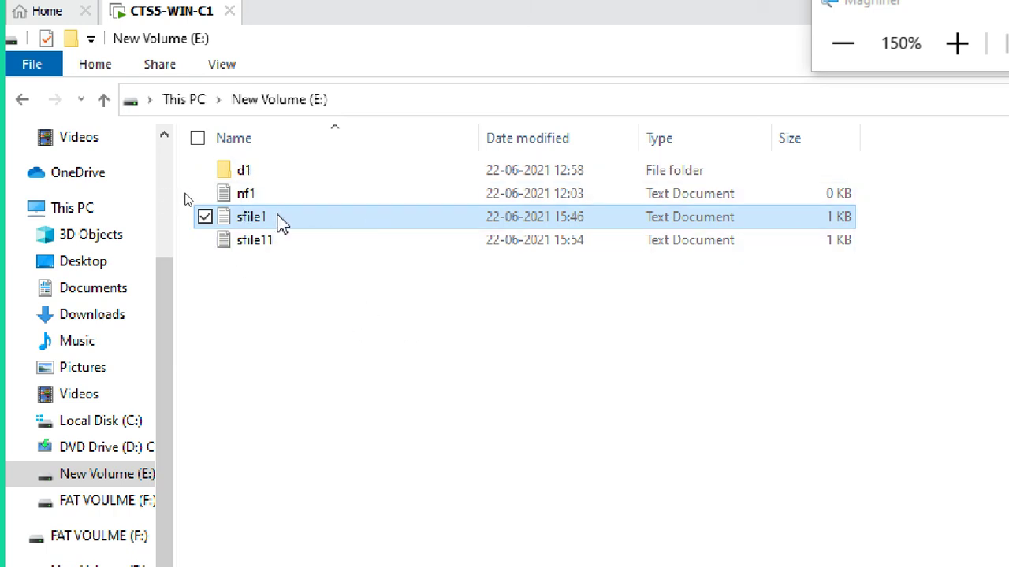
{"action": "left_click", "coordinate": [274, 248]}
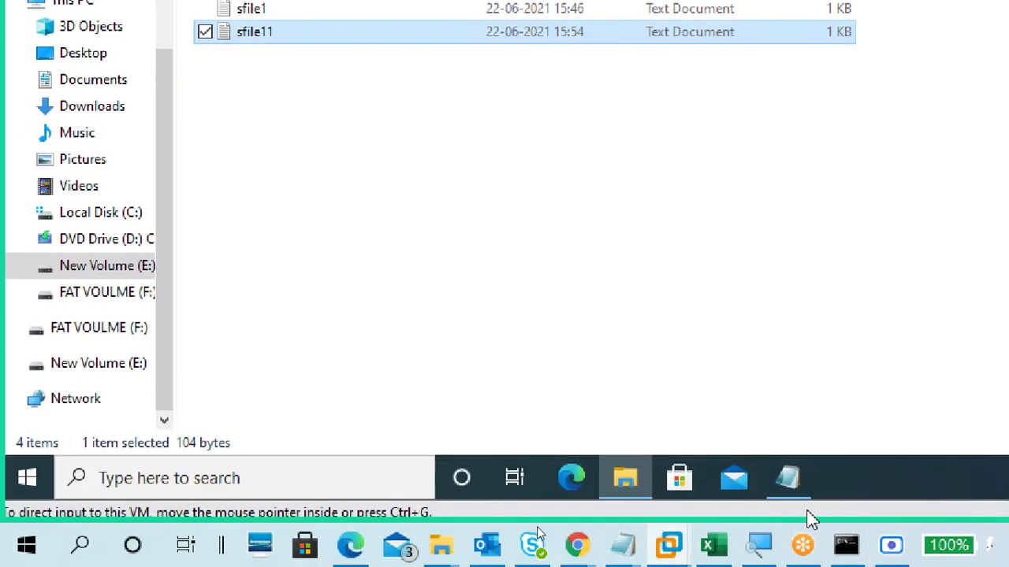
{"action": "left_click", "coordinate": [791, 478]}
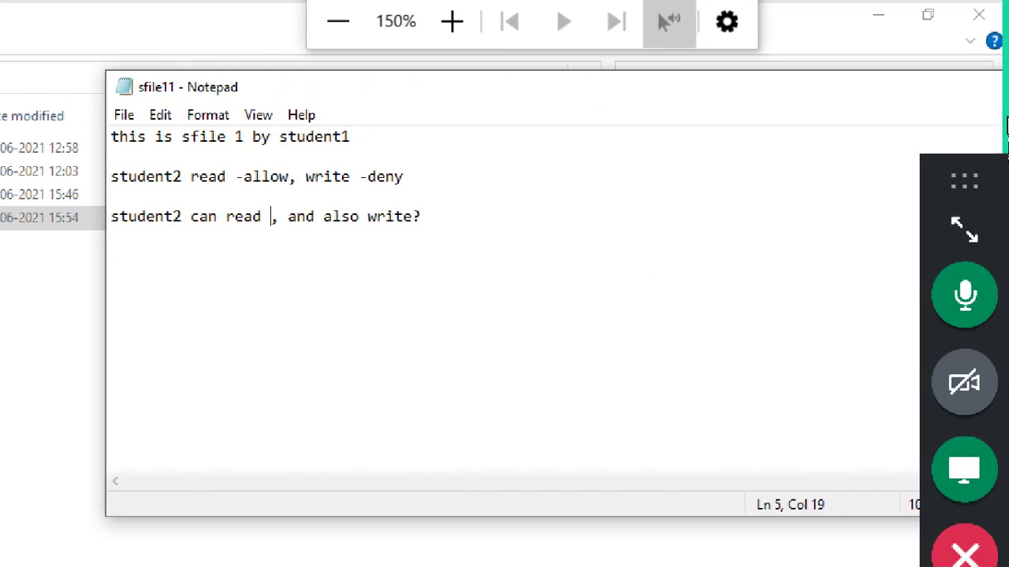
{"action": "left_click_drag", "start_coordinate": [872, 92], "coordinate": [302, 189]}
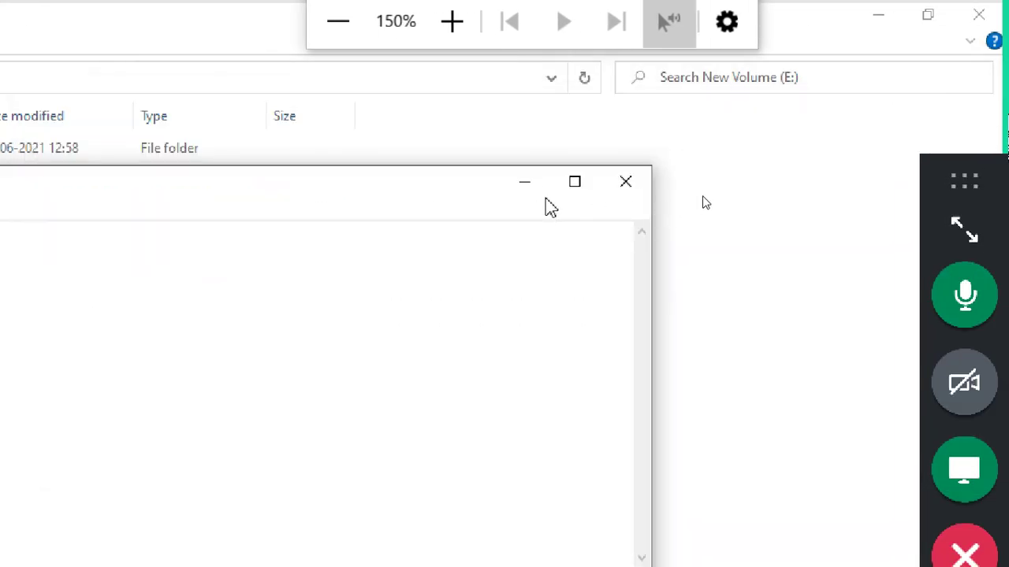
{"action": "left_click", "coordinate": [624, 183]}
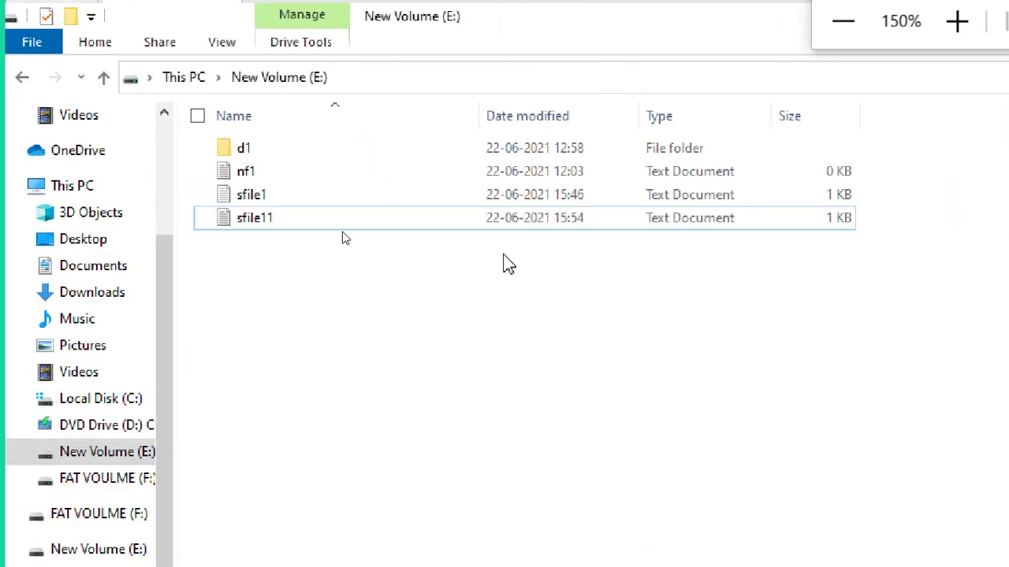
{"action": "left_click", "coordinate": [842, 22]}
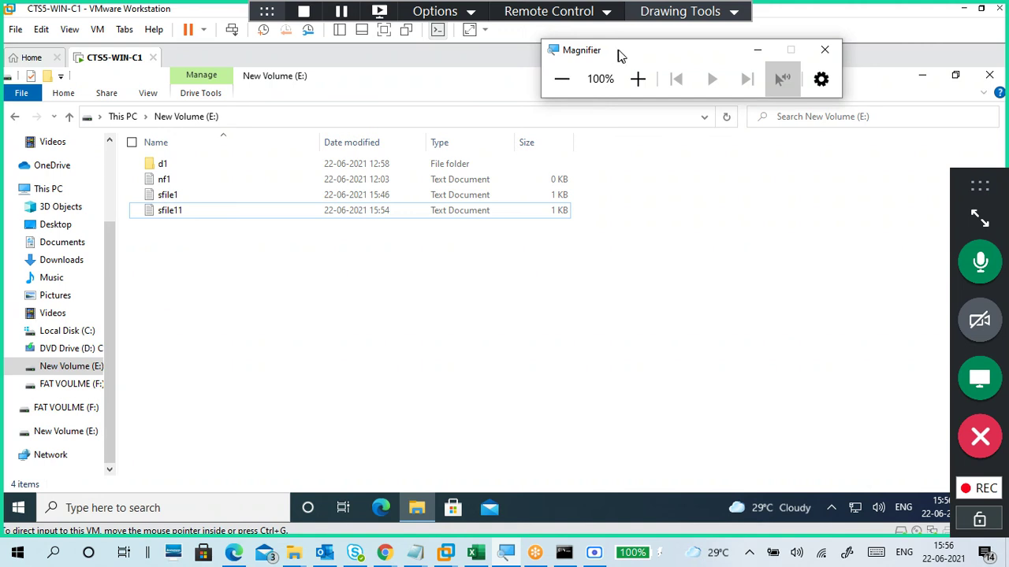
Step: Push the Magnifier panel into the top-right corner and select sfile1 in the E: listing
{"action": "left_click_drag", "start_coordinate": [618, 55], "coordinate": [817, 38]}
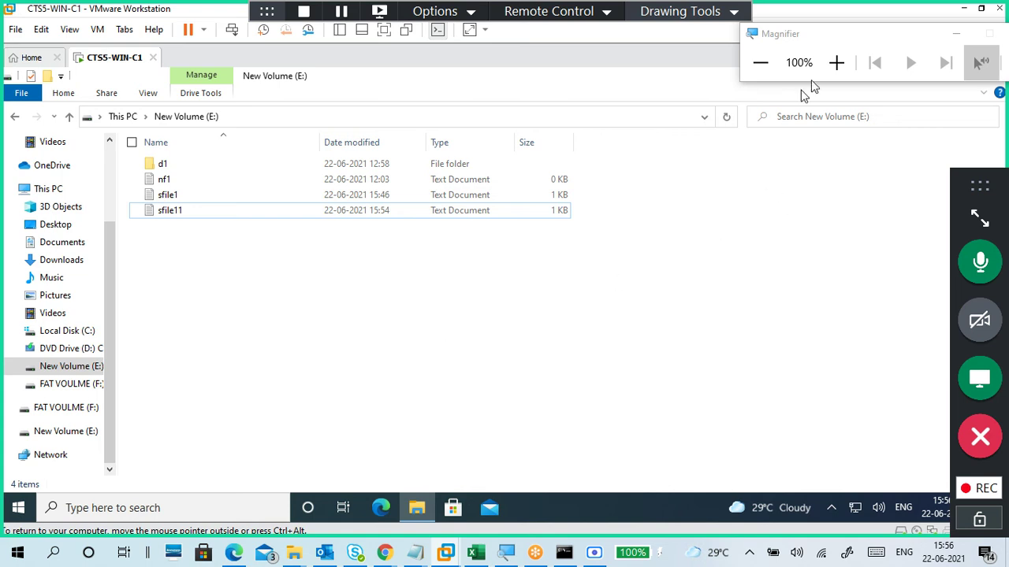
{"action": "left_click_drag", "start_coordinate": [838, 39], "coordinate": [849, 16]}
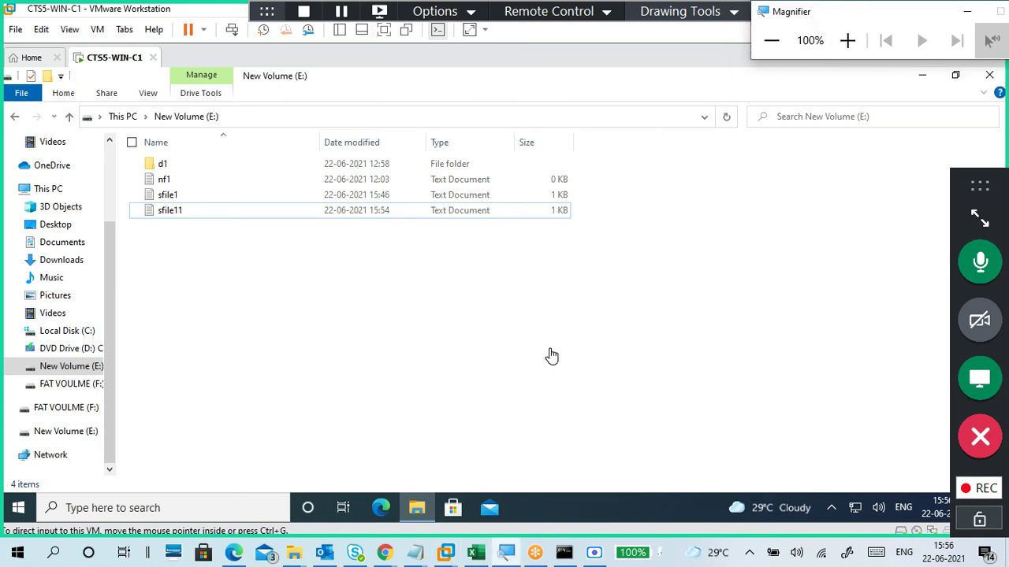
{"action": "left_click", "coordinate": [176, 197]}
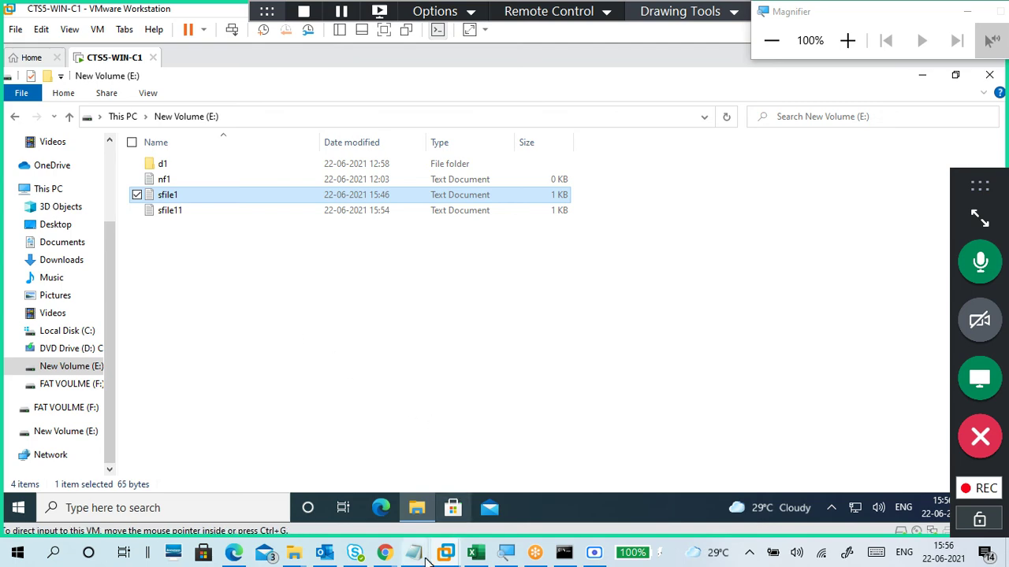
Step: Bring the 22-06.txt notes forward and scroll to the NTFS read/write deny section
{"action": "mouse_move", "coordinate": [418, 555]}
{"action": "left_click", "coordinate": [543, 485]}
{"action": "scroll", "coordinate": [378, 349], "scroll_direction": "down", "scroll_amount": 3}
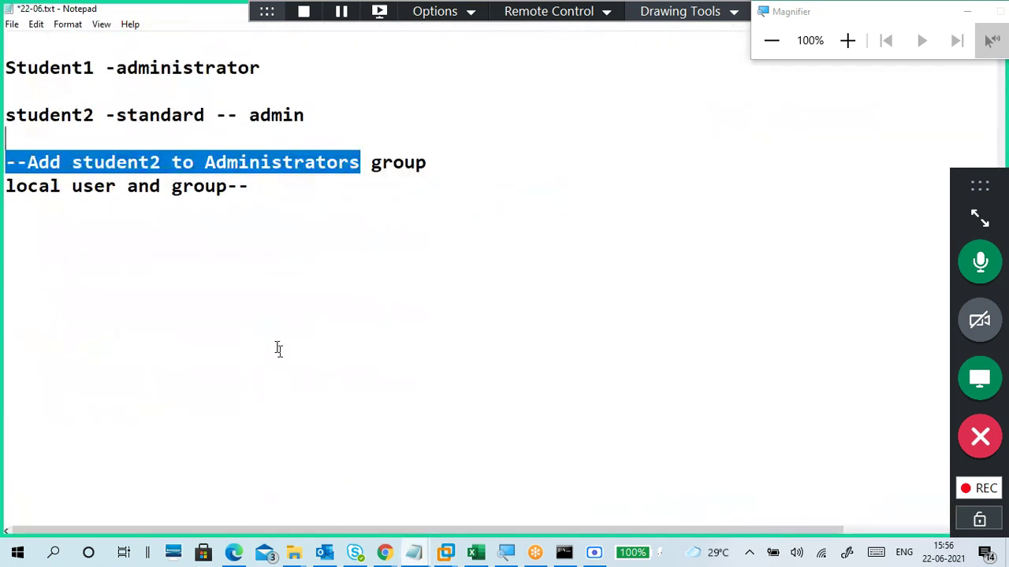
{"action": "left_click", "coordinate": [277, 346]}
{"action": "scroll", "coordinate": [402, 366], "scroll_direction": "up", "scroll_amount": 8}
{"action": "scroll", "coordinate": [405, 367], "scroll_direction": "down", "scroll_amount": 2}
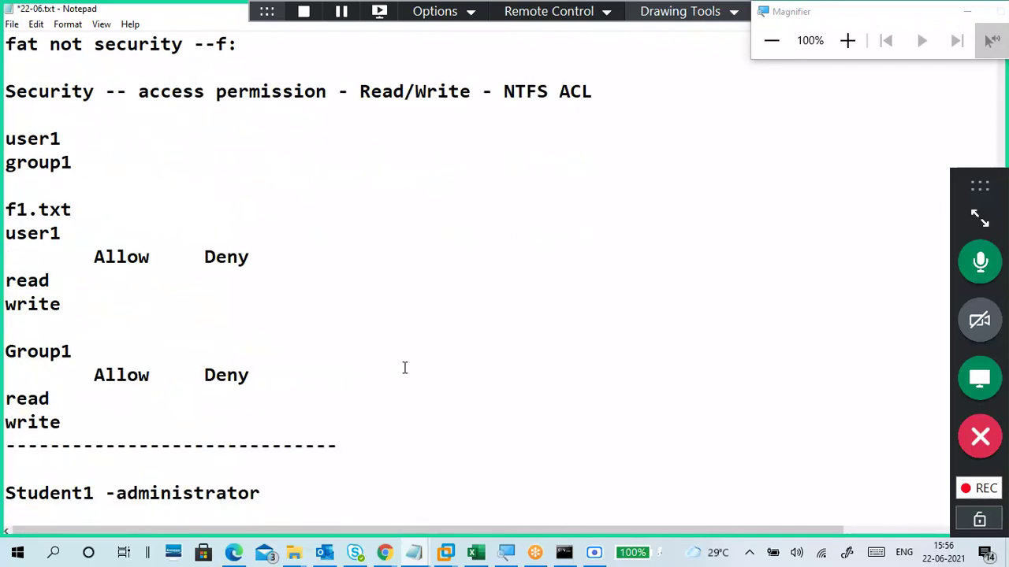
Step: Mark the Deny entries for read and write with pen check marks and a bracket
{"action": "left_click", "coordinate": [689, 11]}
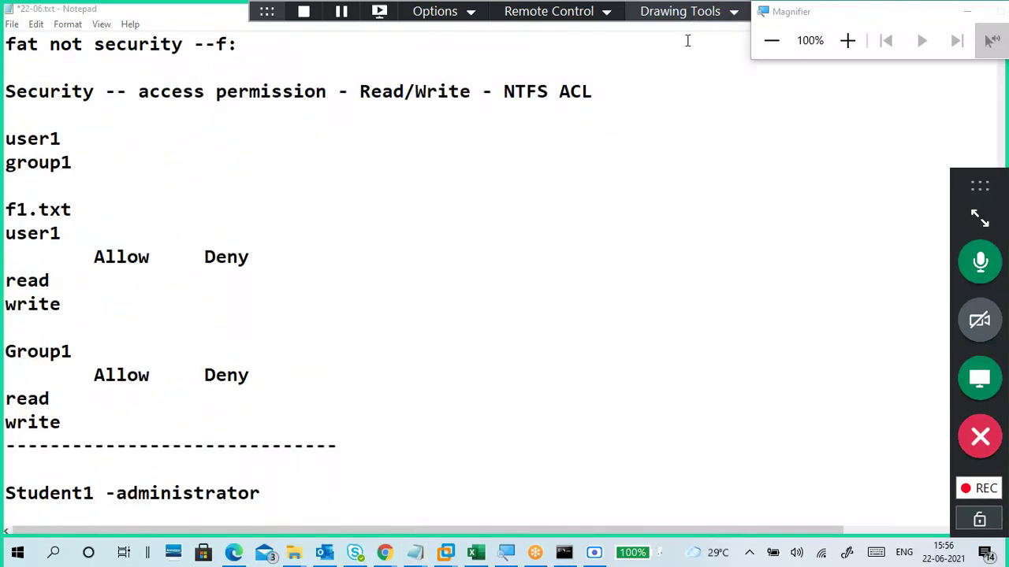
{"action": "left_click", "coordinate": [686, 50]}
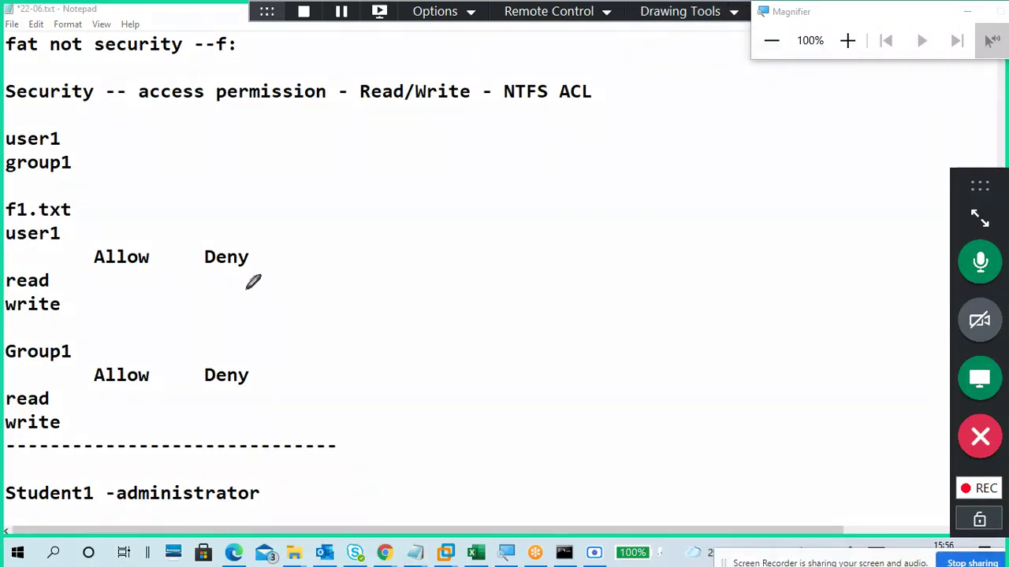
{"action": "mouse_move", "coordinate": [213, 278]}
{"action": "left_mouse_down"}
{"action": "mouse_move", "coordinate": [226, 270]}
{"action": "mouse_move", "coordinate": [227, 288]}
{"action": "left_mouse_up"}
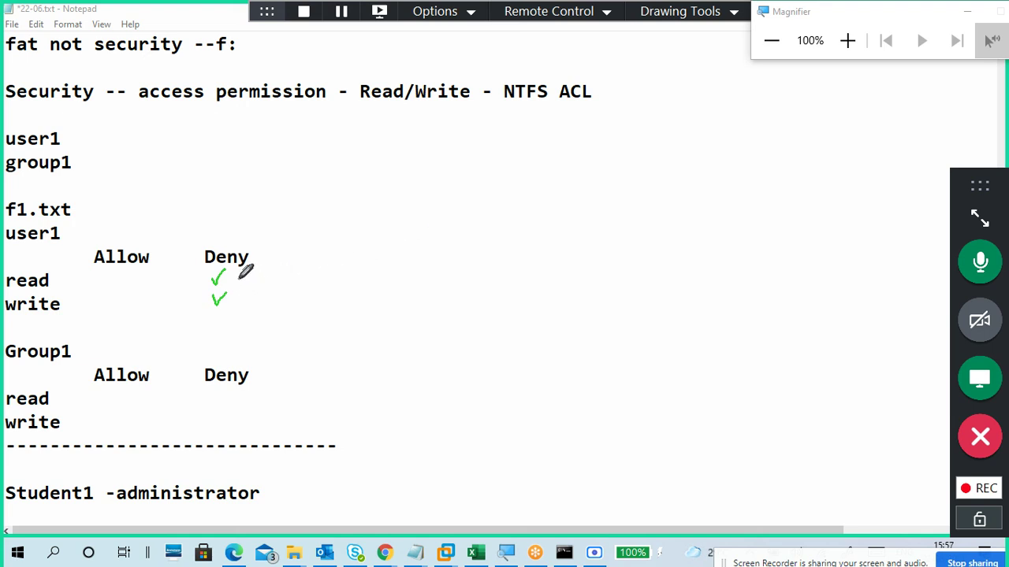
{"action": "mouse_move", "coordinate": [212, 279]}
{"action": "left_mouse_down"}
{"action": "mouse_move", "coordinate": [226, 274]}
{"action": "mouse_move", "coordinate": [230, 289]}
{"action": "left_mouse_up"}
{"action": "mouse_move", "coordinate": [249, 251]}
{"action": "left_mouse_down"}
{"action": "mouse_move", "coordinate": [265, 276]}
{"action": "mouse_move", "coordinate": [254, 305]}
{"action": "left_mouse_up"}
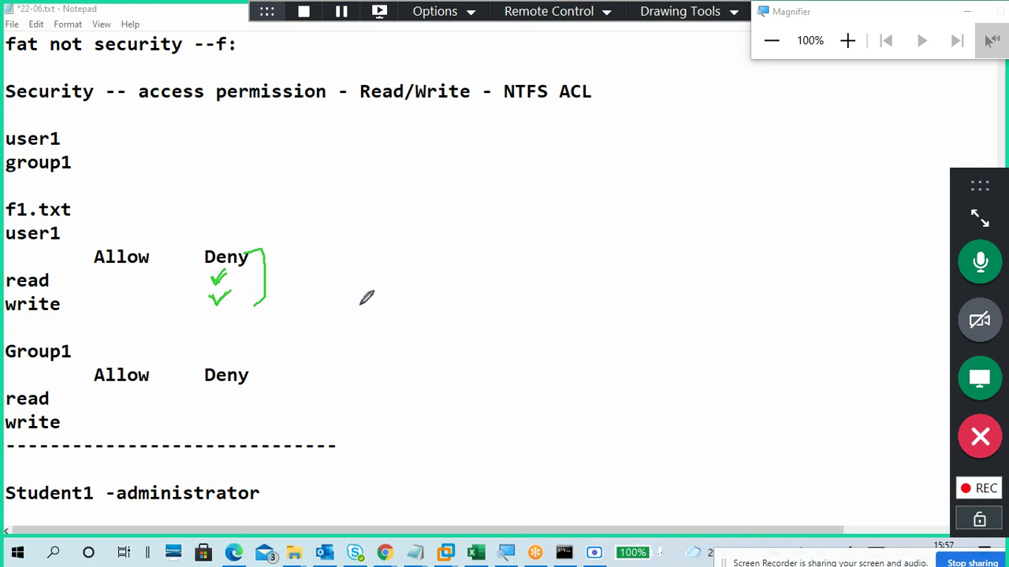
Step: Erase all annotations, return to normal mode, and minimize the notes to the E: window
{"action": "left_click_drag", "start_coordinate": [815, 18], "coordinate": [875, 103]}
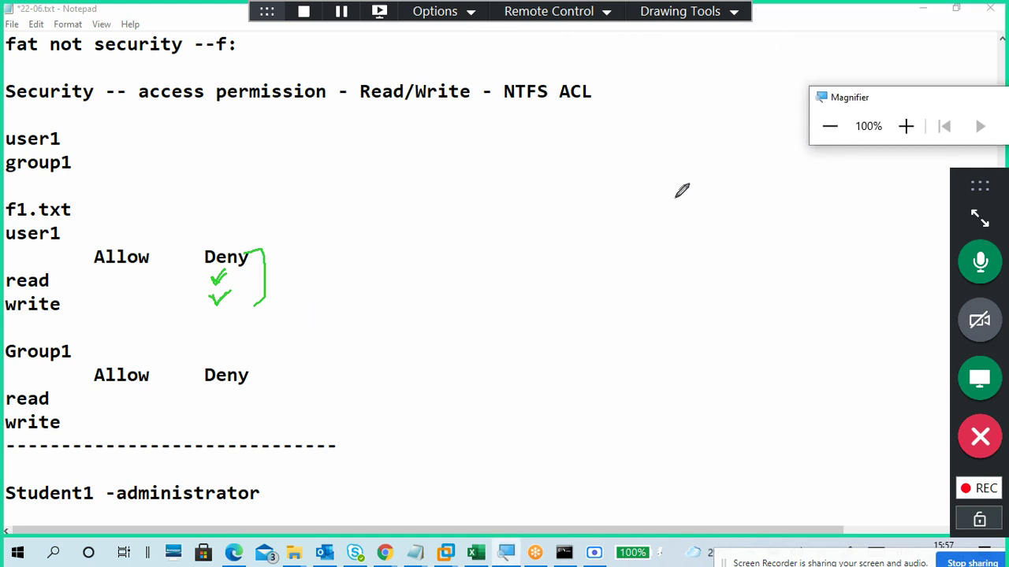
{"action": "left_click", "coordinate": [684, 15]}
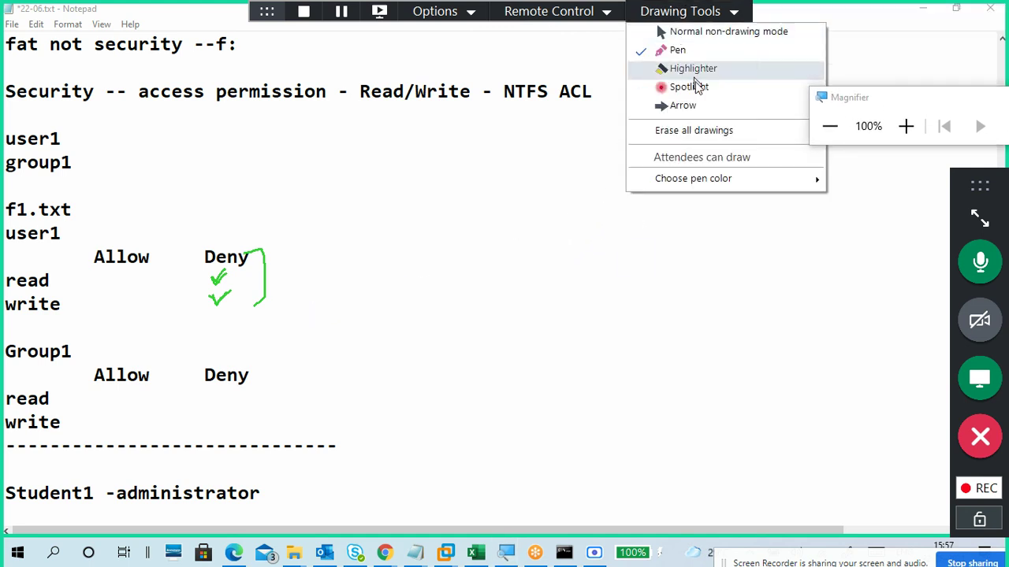
{"action": "left_click", "coordinate": [711, 134]}
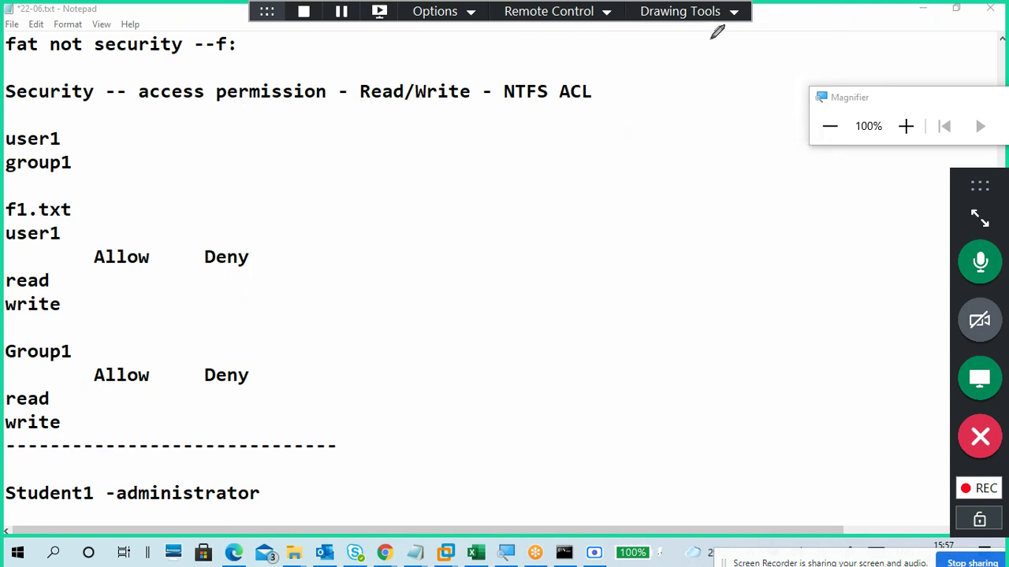
{"action": "left_click", "coordinate": [713, 16]}
{"action": "left_click", "coordinate": [708, 31]}
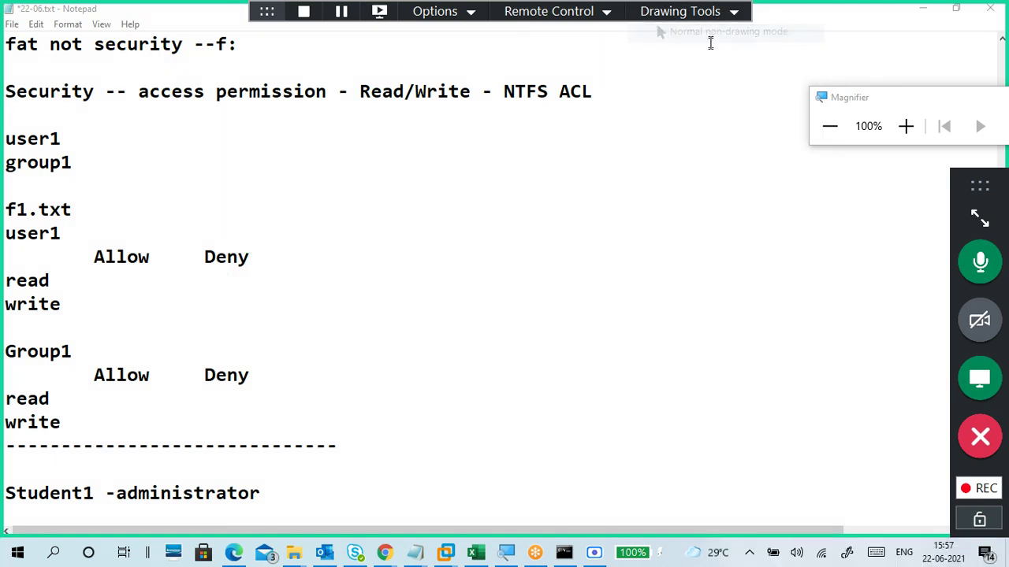
{"action": "left_click", "coordinate": [927, 14]}
{"action": "left_click", "coordinate": [477, 297]}
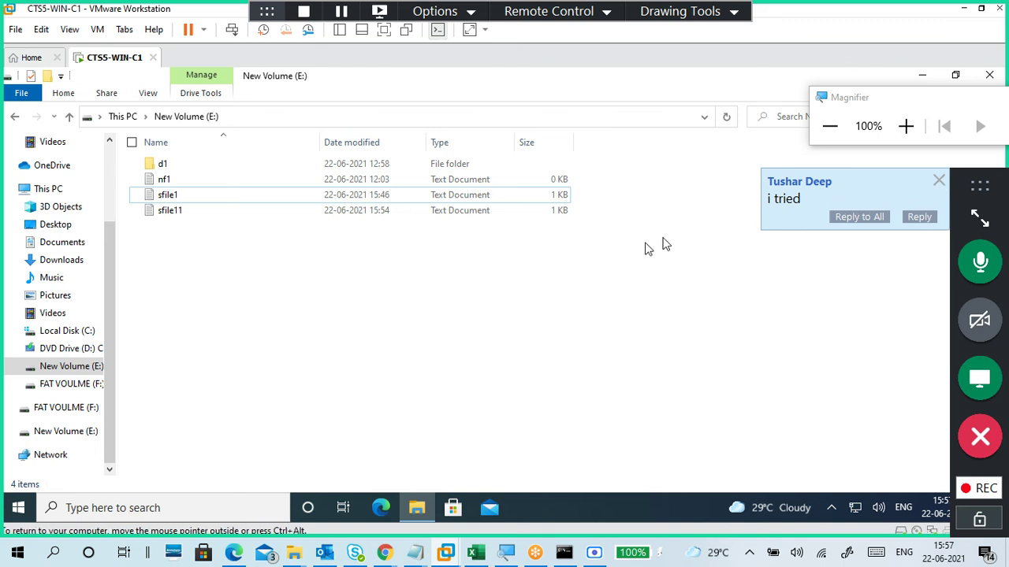
Step: Close File Explorer and sign out via the Start menu's user account icon
{"action": "left_click", "coordinate": [989, 76]}
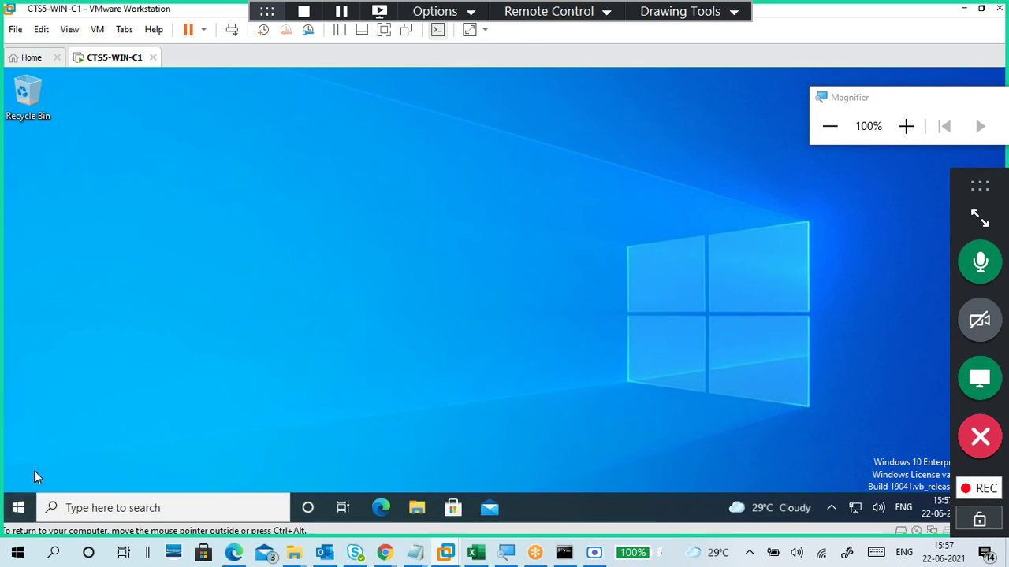
{"action": "key", "text": "super"}
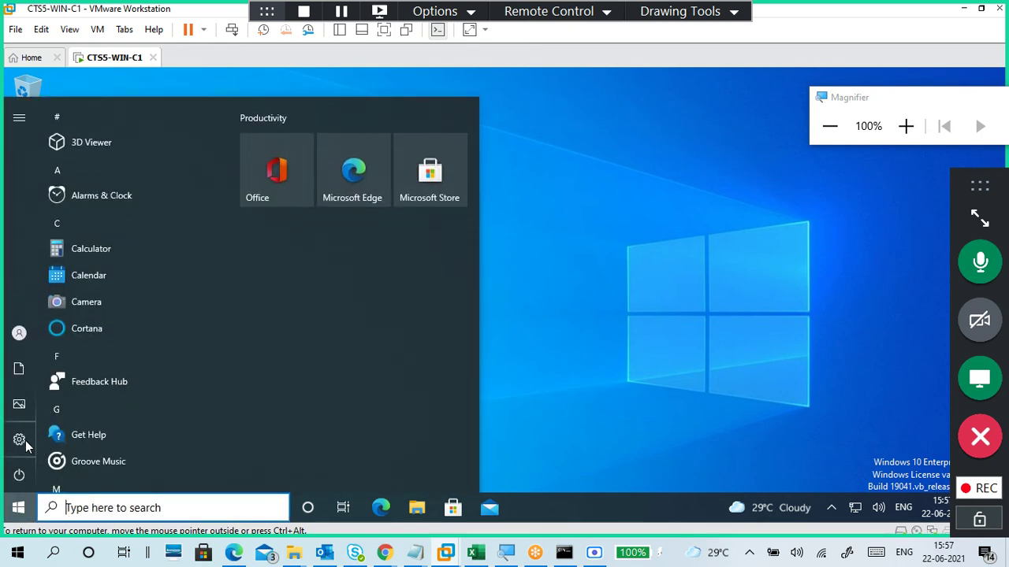
{"action": "mouse_move", "coordinate": [24, 334]}
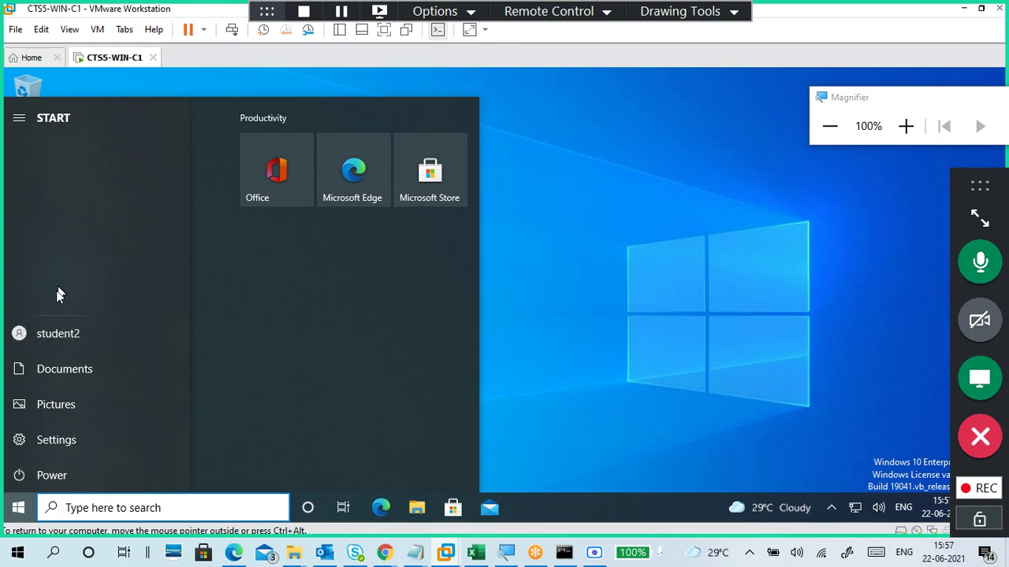
{"action": "left_click", "coordinate": [60, 335]}
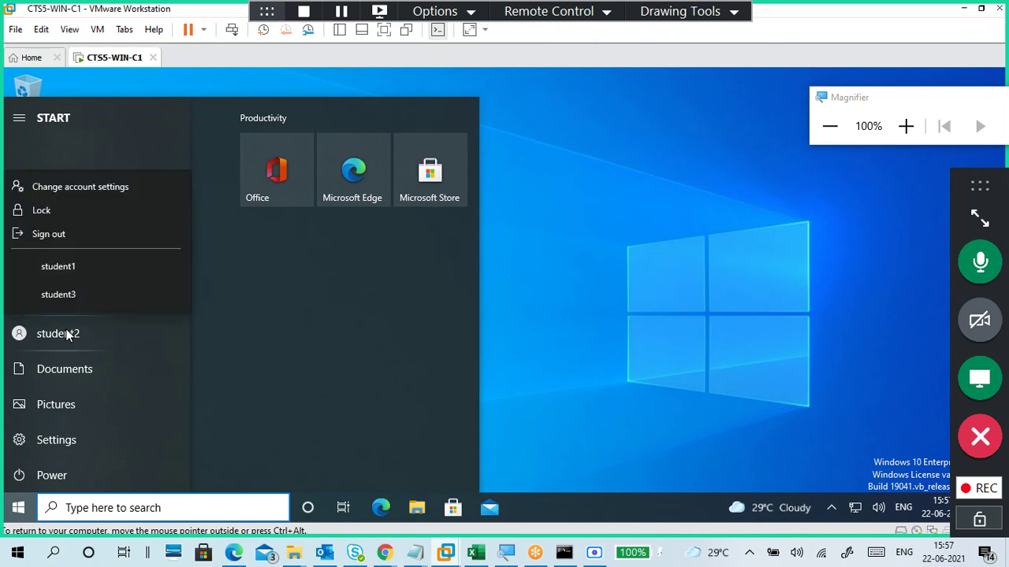
{"action": "left_click", "coordinate": [75, 236]}
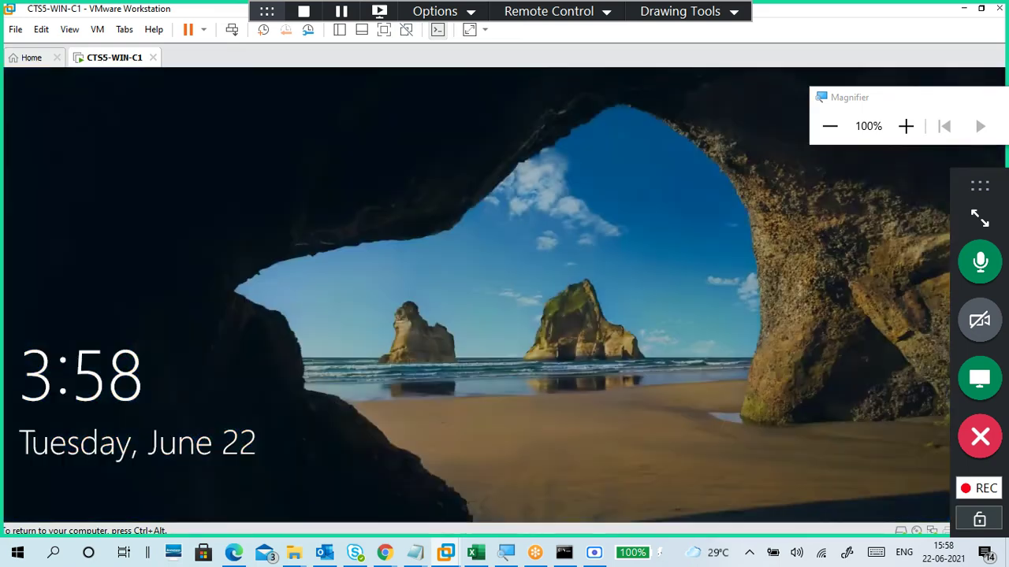
Step: Dismiss the lock screen and sign in as student1 with the account password
{"action": "left_click", "coordinate": [499, 321]}
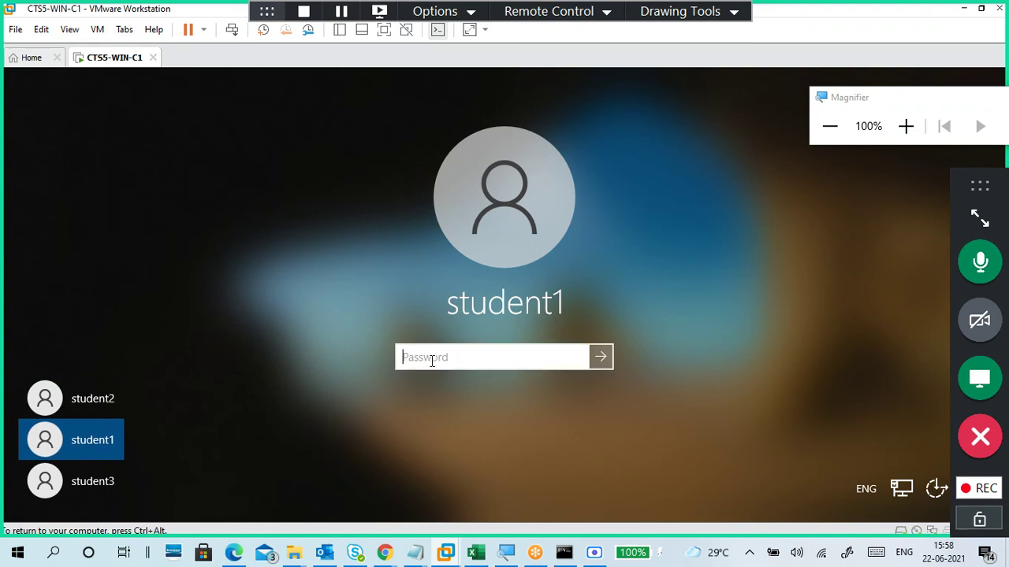
{"action": "type", "text": "•••••••••"}
{"action": "key", "text": "Return"}
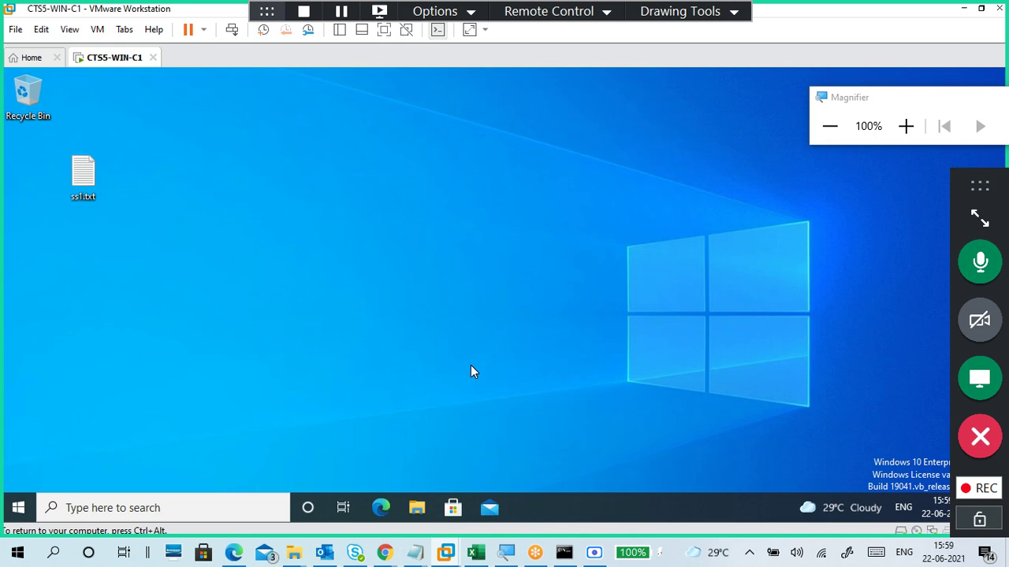
Step: Create a new text document named sfile2.txt on New Volume (E:)
{"action": "key", "text": "super+e"}
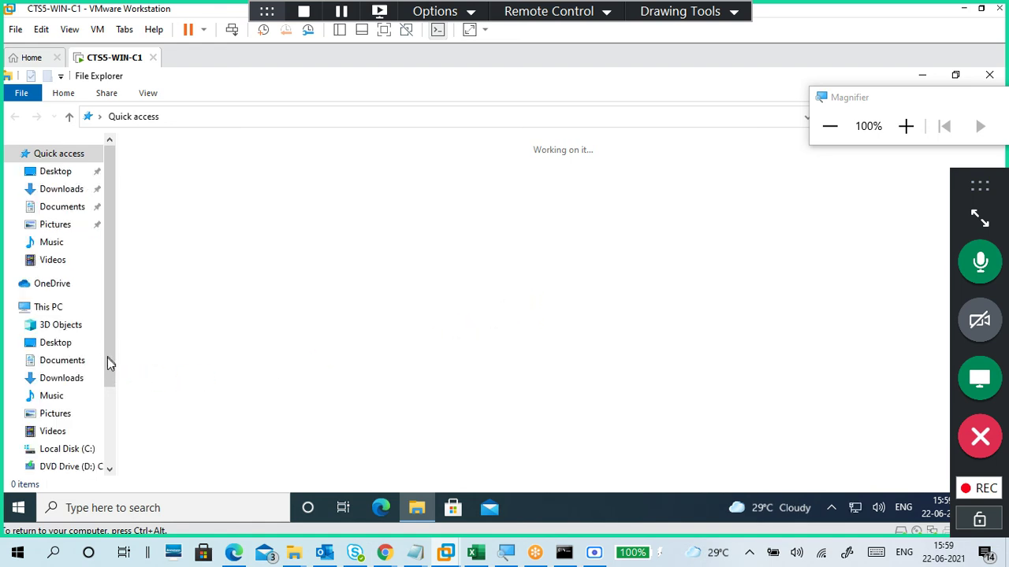
{"action": "scroll", "coordinate": [108, 394], "scroll_direction": "down", "scroll_amount": 3}
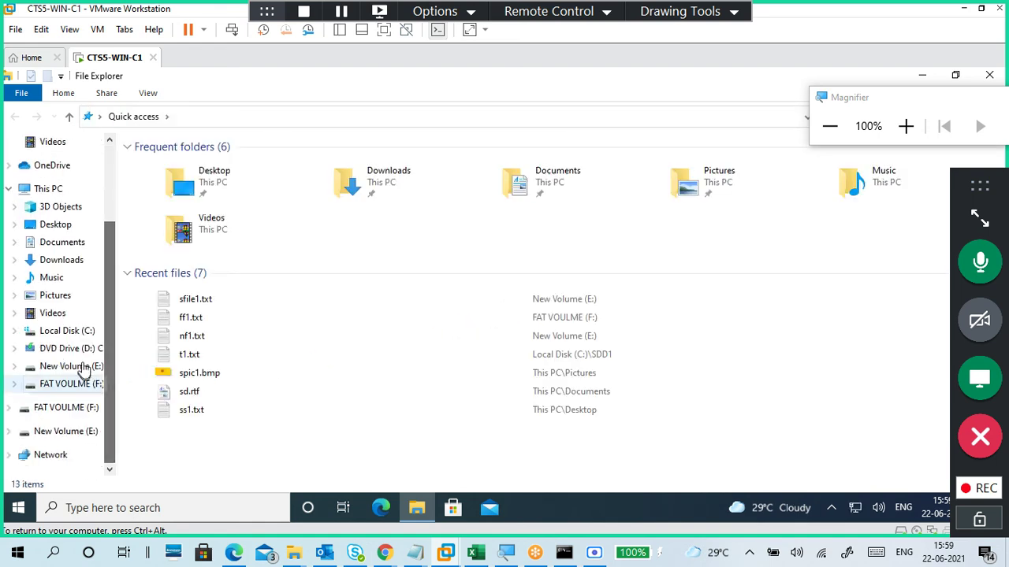
{"action": "left_click", "coordinate": [76, 368]}
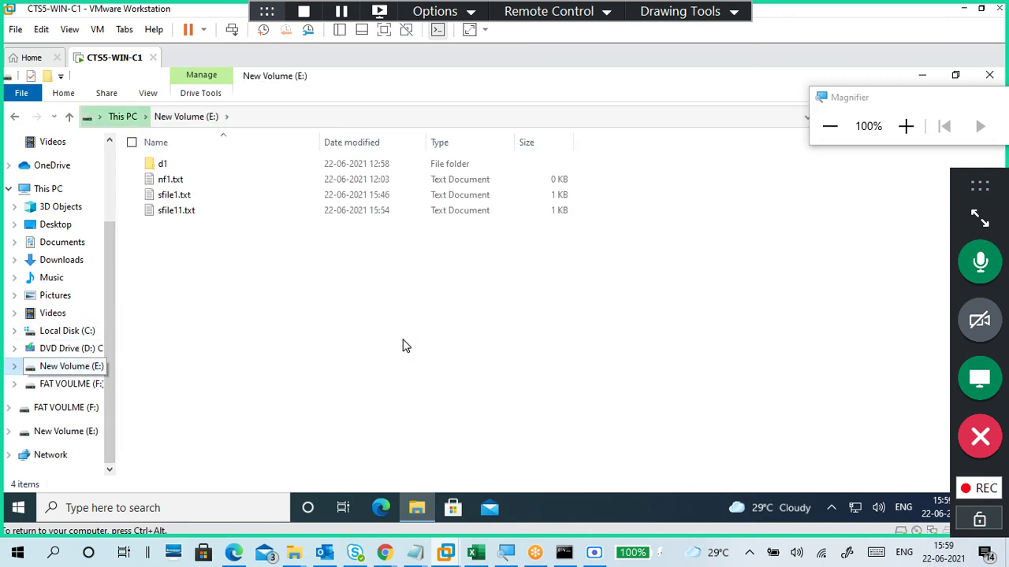
{"action": "right_click", "coordinate": [342, 292]}
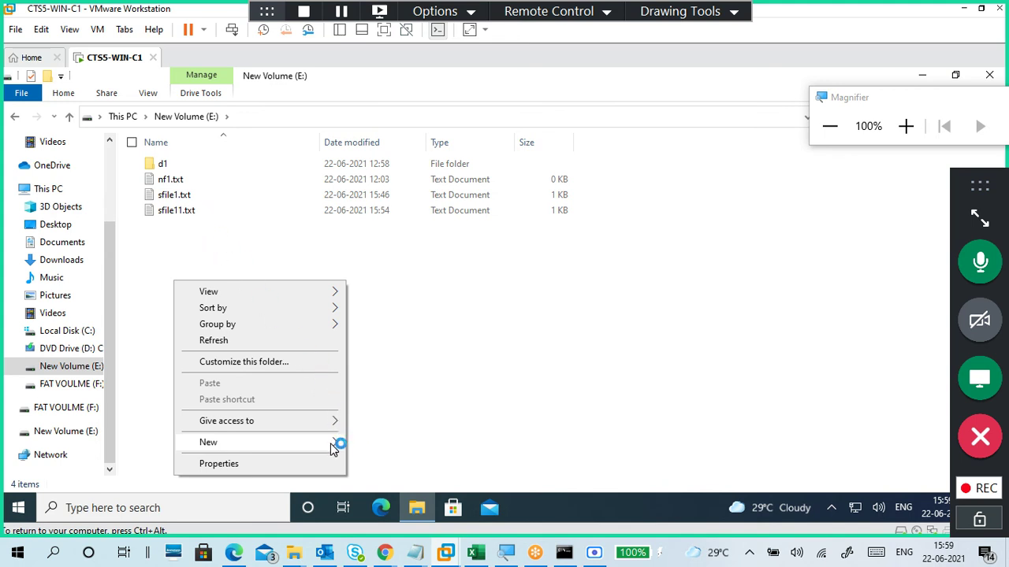
{"action": "mouse_move", "coordinate": [331, 445]}
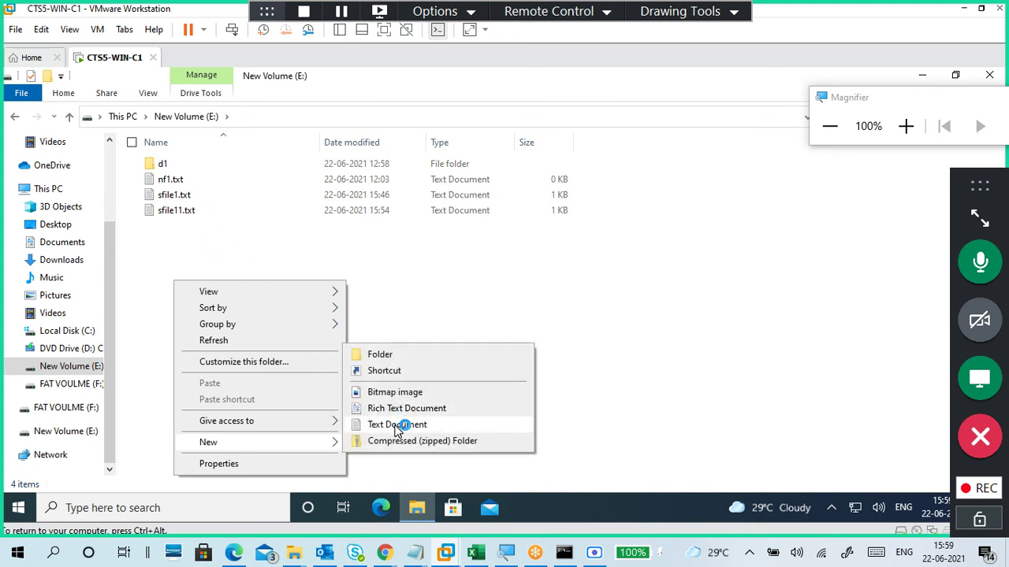
{"action": "left_click", "coordinate": [398, 425]}
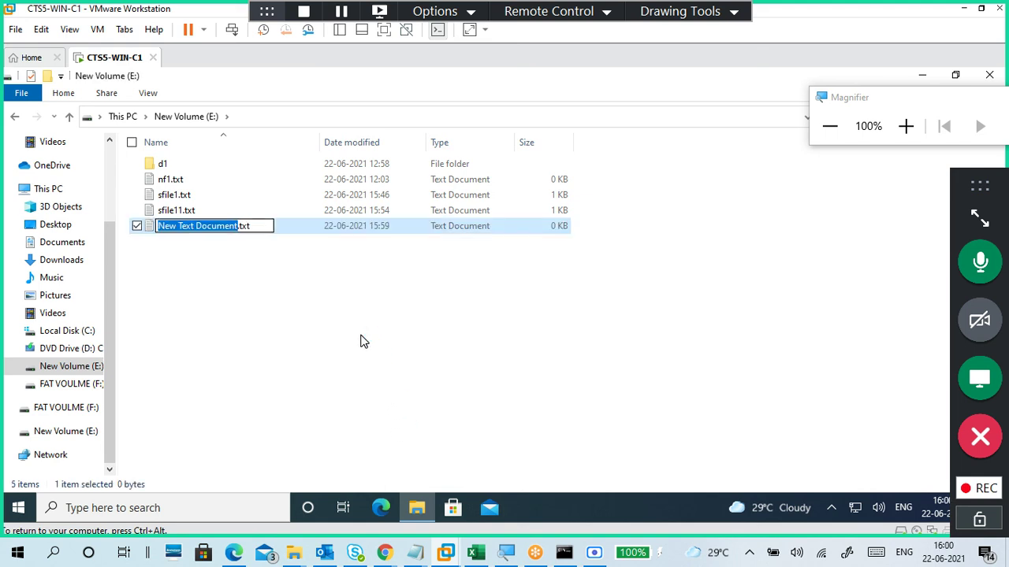
{"action": "type", "text": "s"}
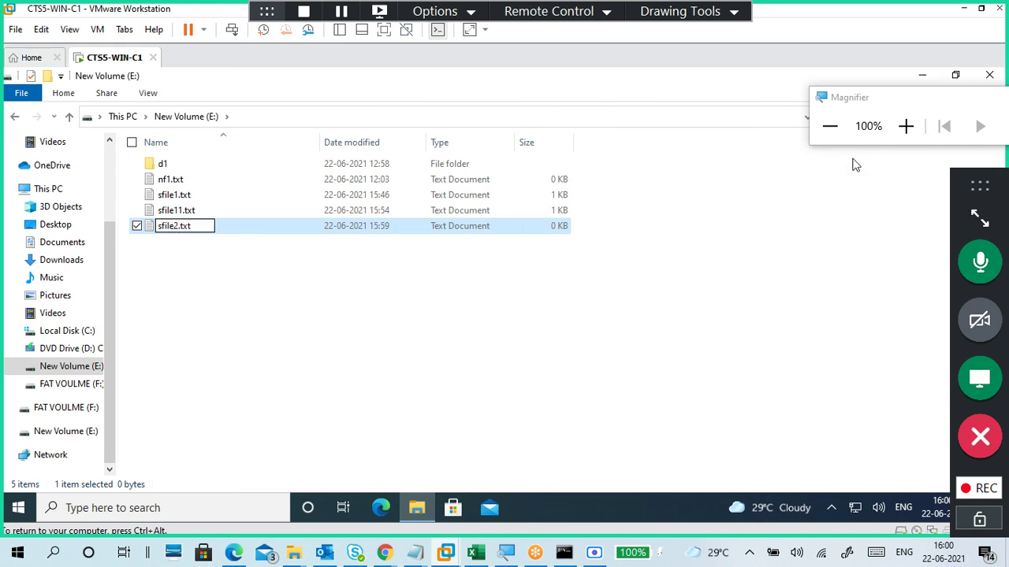
{"action": "type", "text": "file2"}
{"action": "left_click", "coordinate": [268, 267]}
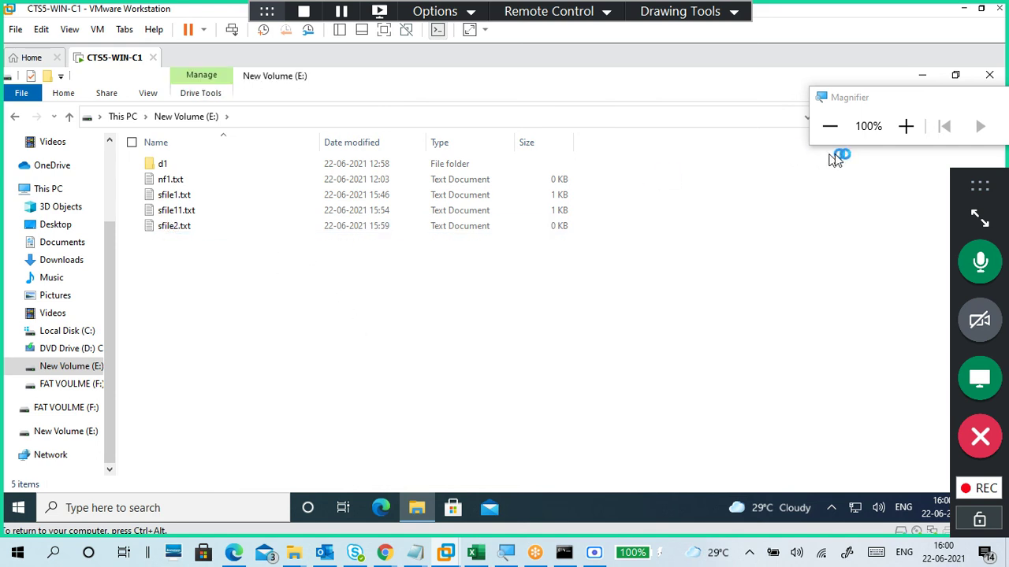
Step: Write 'sfile2 by student1' into sfile2.txt, save it, and close Notepad
{"action": "left_click", "coordinate": [906, 127]}
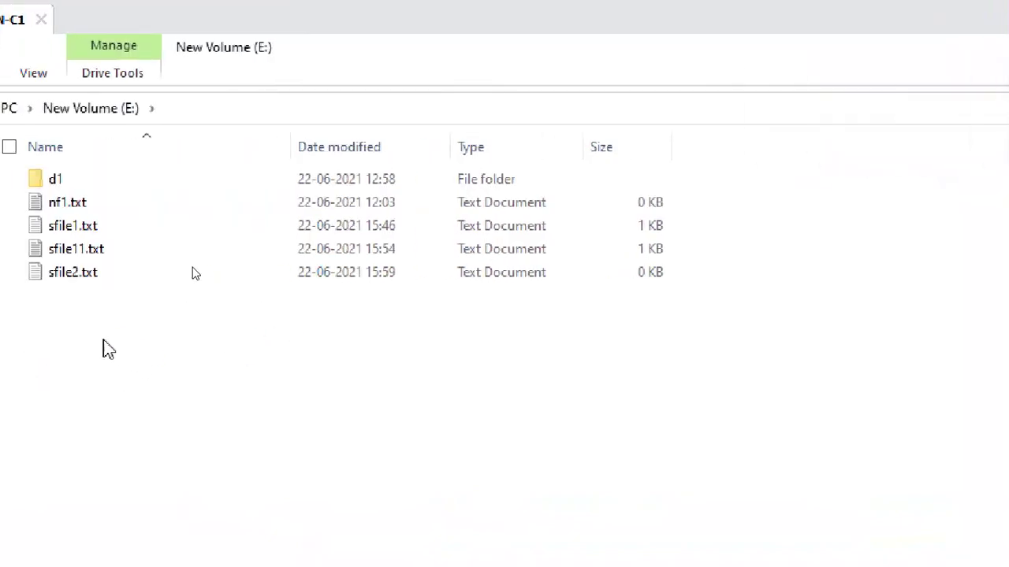
{"action": "double_click", "coordinate": [86, 282]}
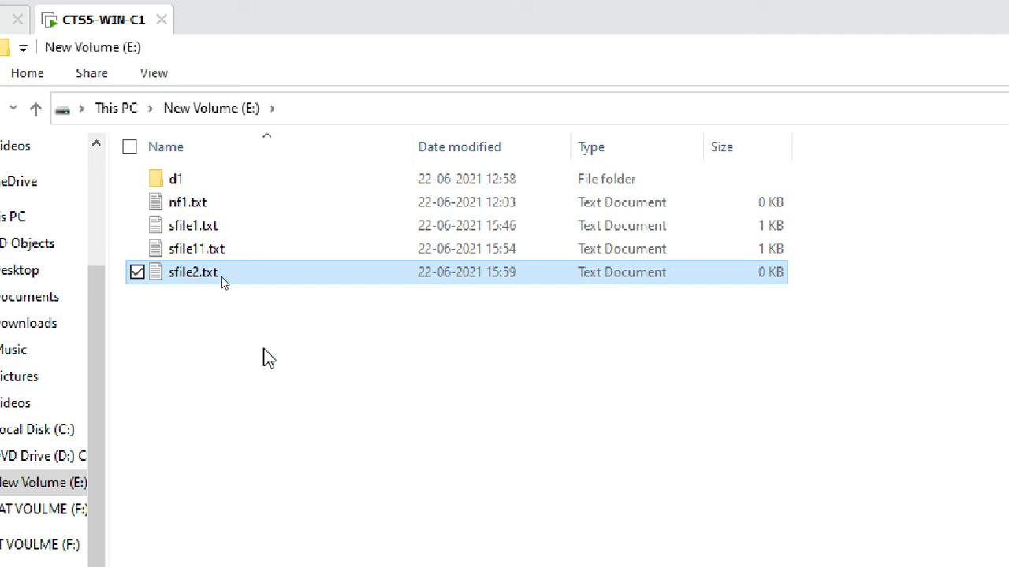
{"action": "left_click_drag", "start_coordinate": [311, 203], "coordinate": [654, 102]}
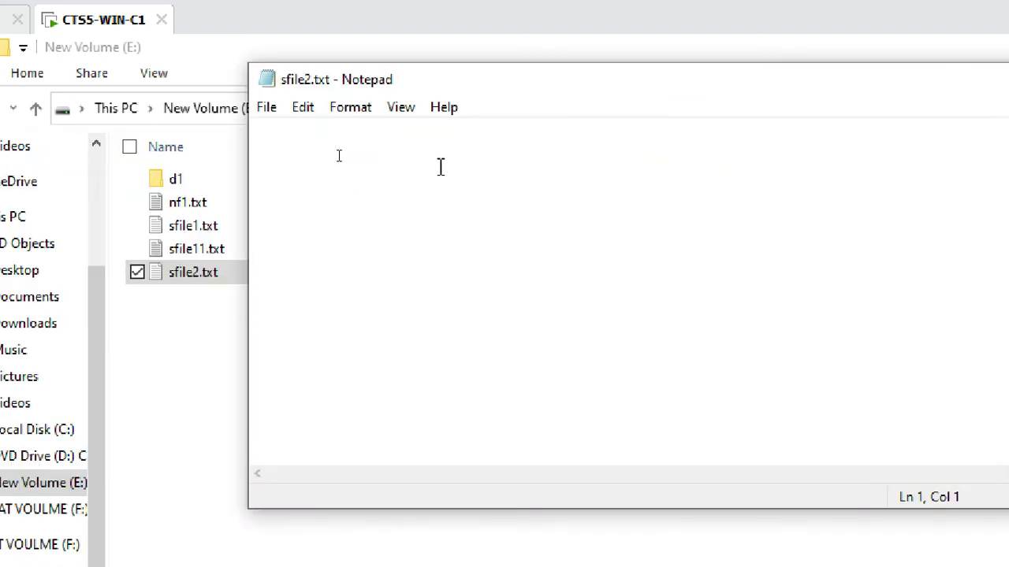
{"action": "type", "text": "sfile2 by student1"}
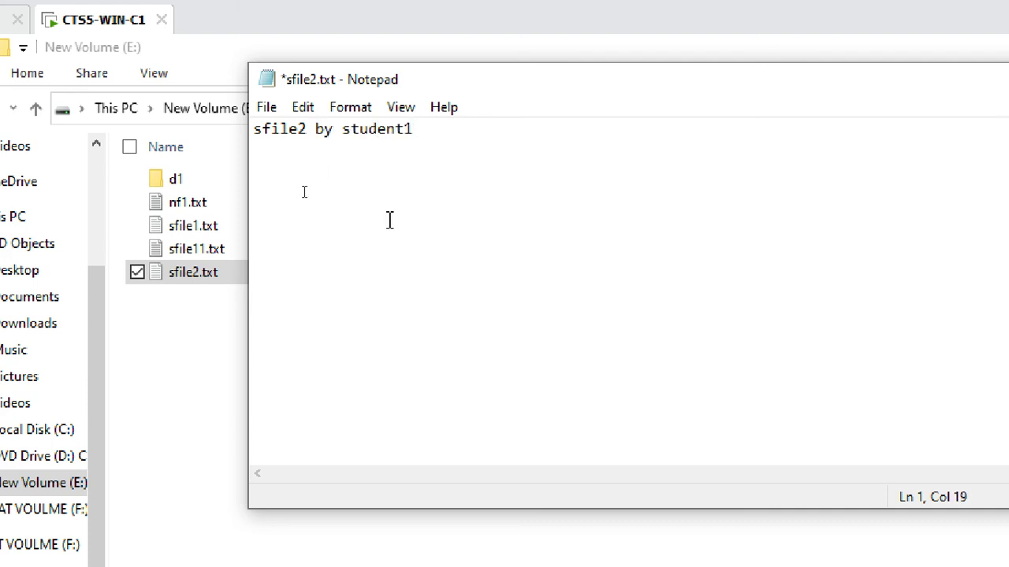
{"action": "left_click", "coordinate": [265, 107]}
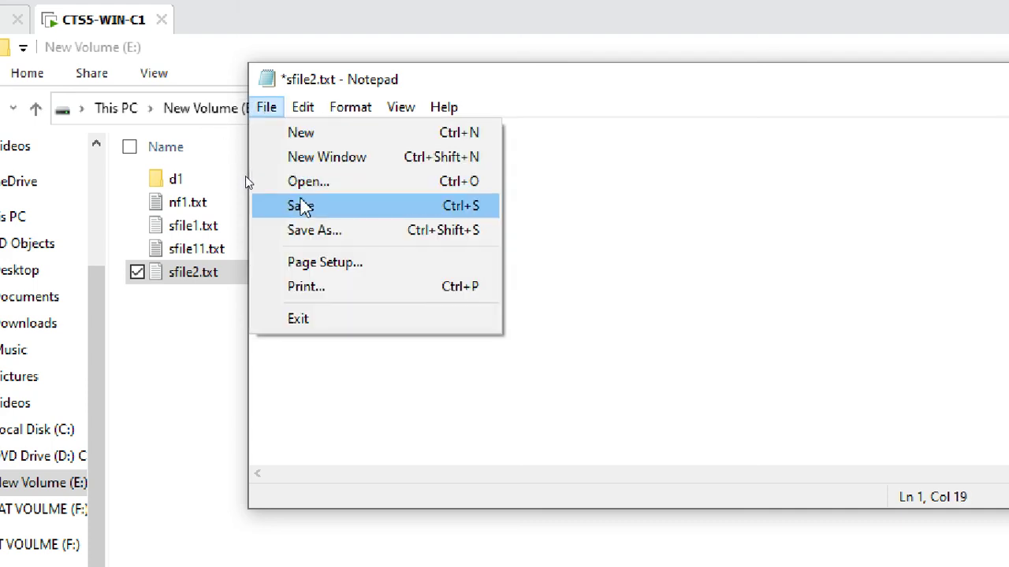
{"action": "left_click", "coordinate": [294, 205]}
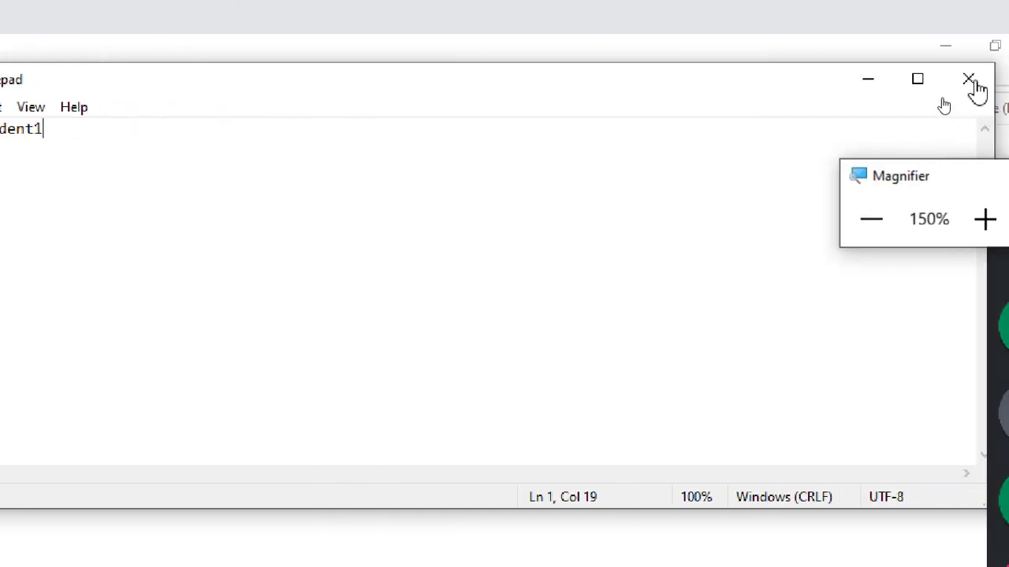
{"action": "left_click", "coordinate": [829, 90]}
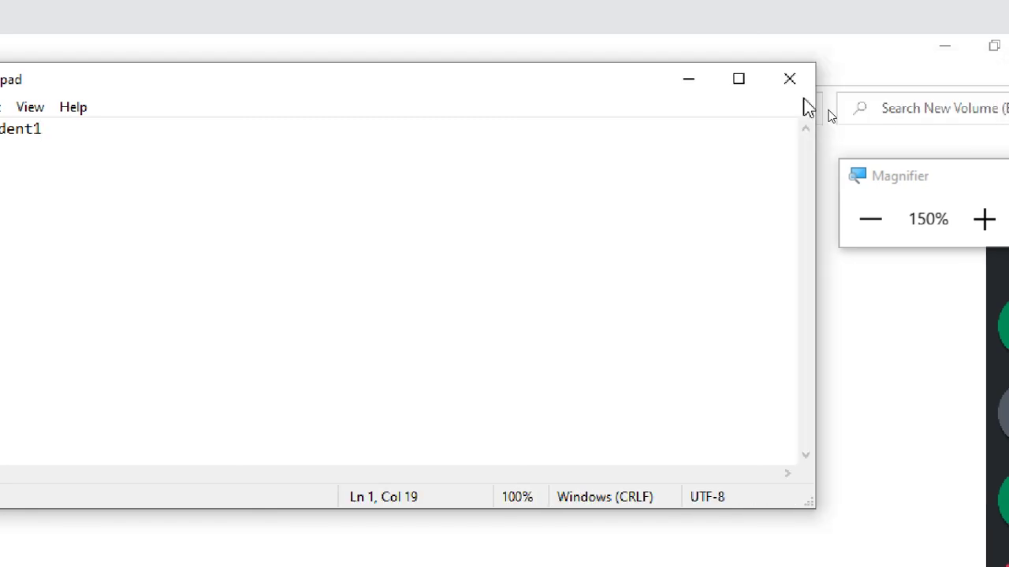
{"action": "left_click", "coordinate": [970, 82]}
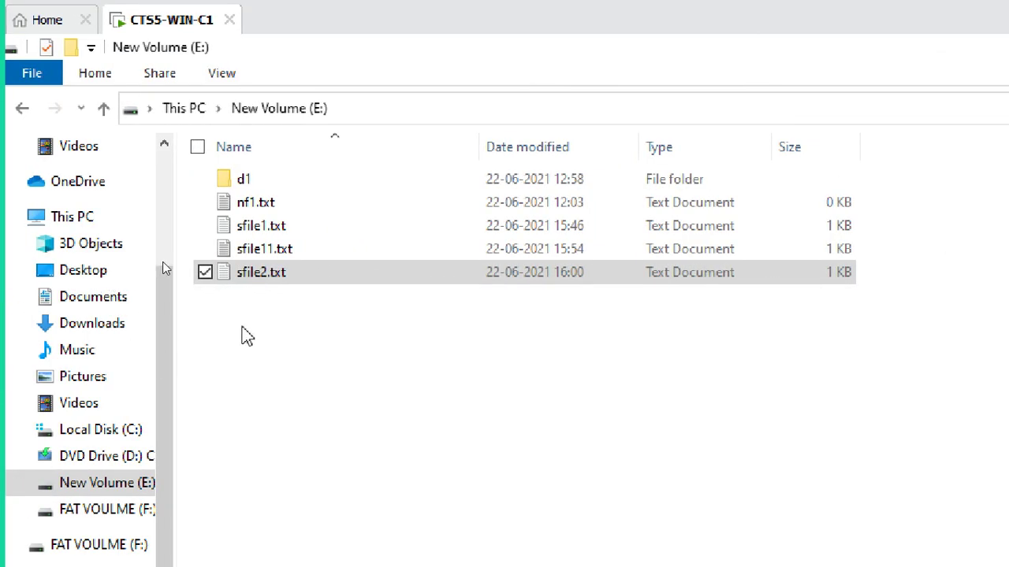
{"action": "left_click", "coordinate": [298, 328]}
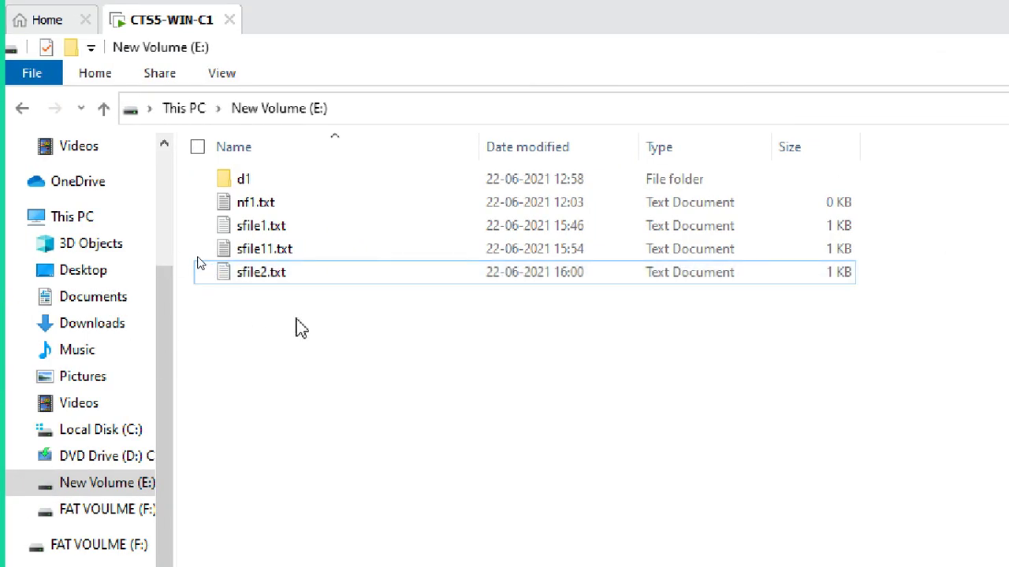
{"action": "left_click", "coordinate": [302, 275]}
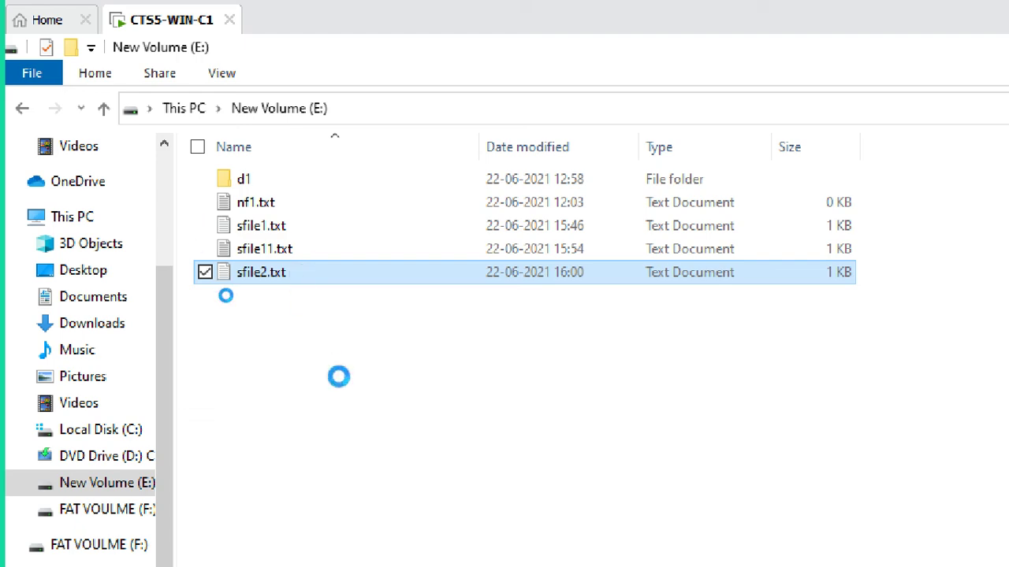
{"action": "key", "text": "shift+F10"}
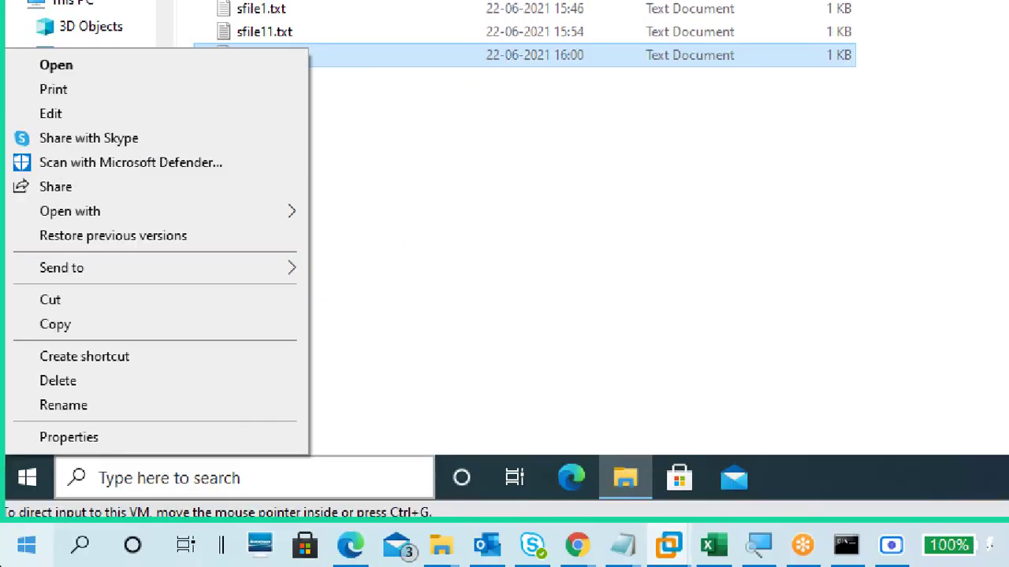
{"action": "left_click", "coordinate": [106, 550]}
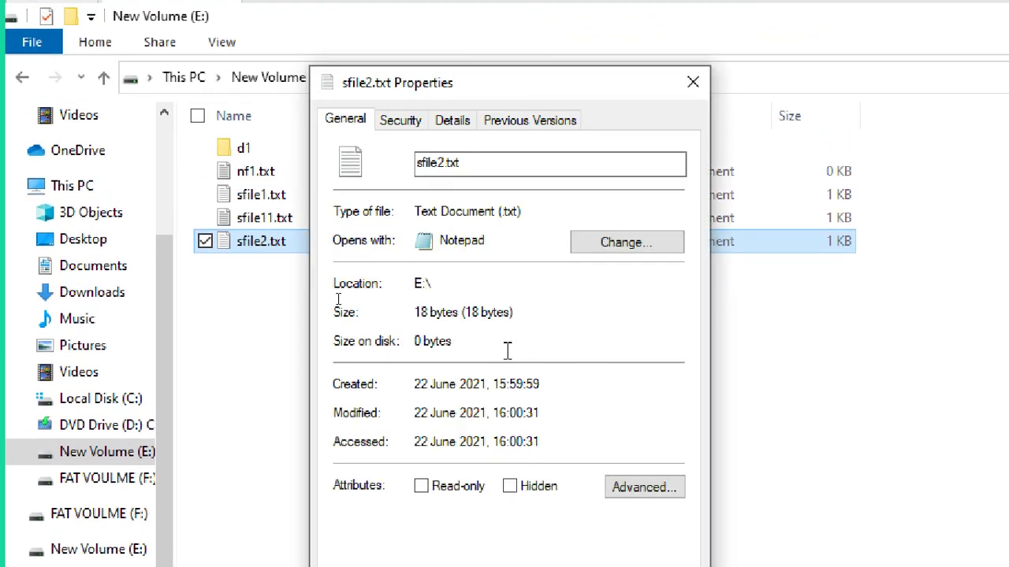
{"action": "left_click", "coordinate": [399, 119]}
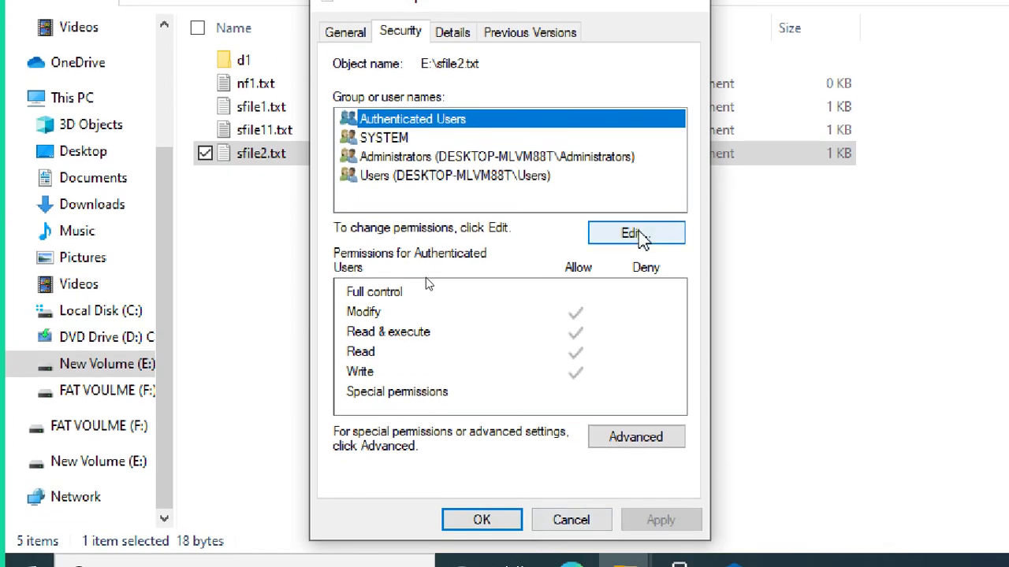
{"action": "left_click", "coordinate": [639, 232]}
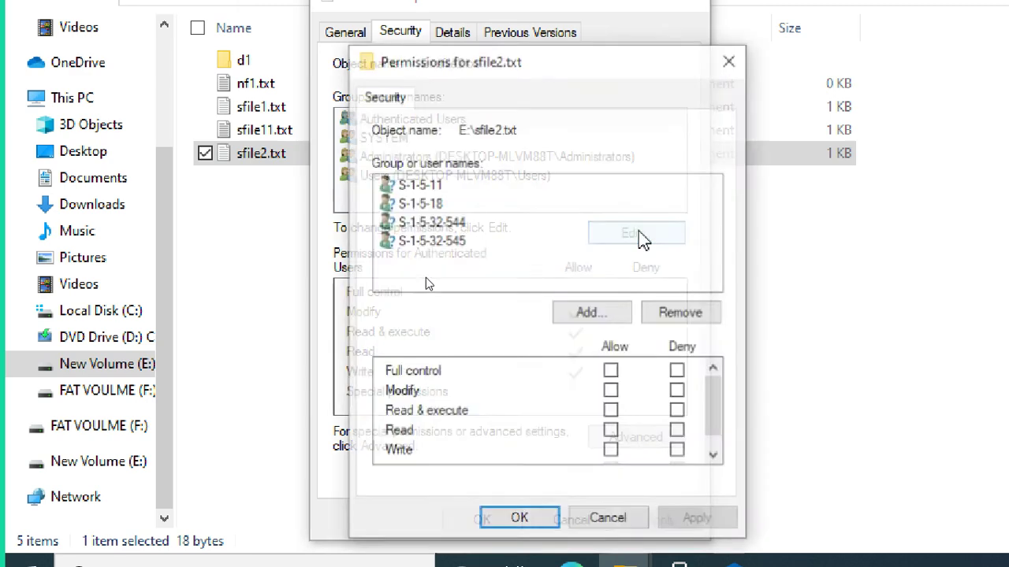
{"action": "left_click", "coordinate": [552, 278]}
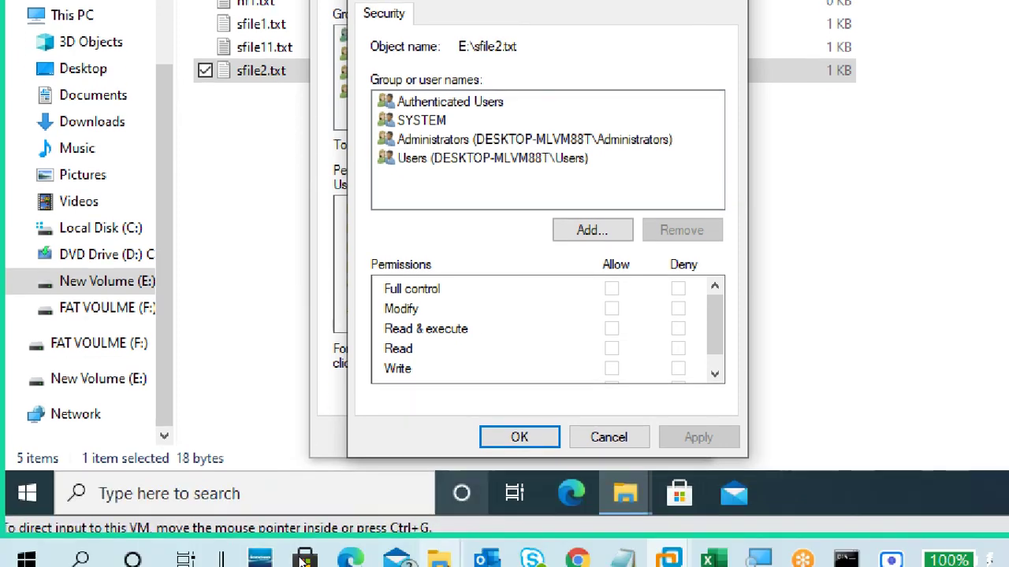
{"action": "left_click", "coordinate": [589, 313]}
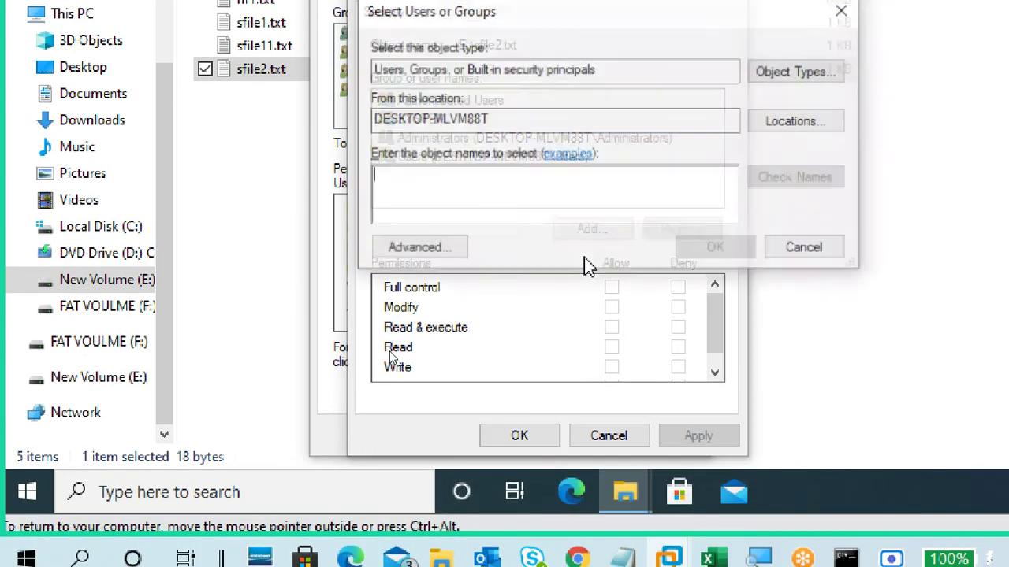
{"action": "left_click", "coordinate": [805, 249]}
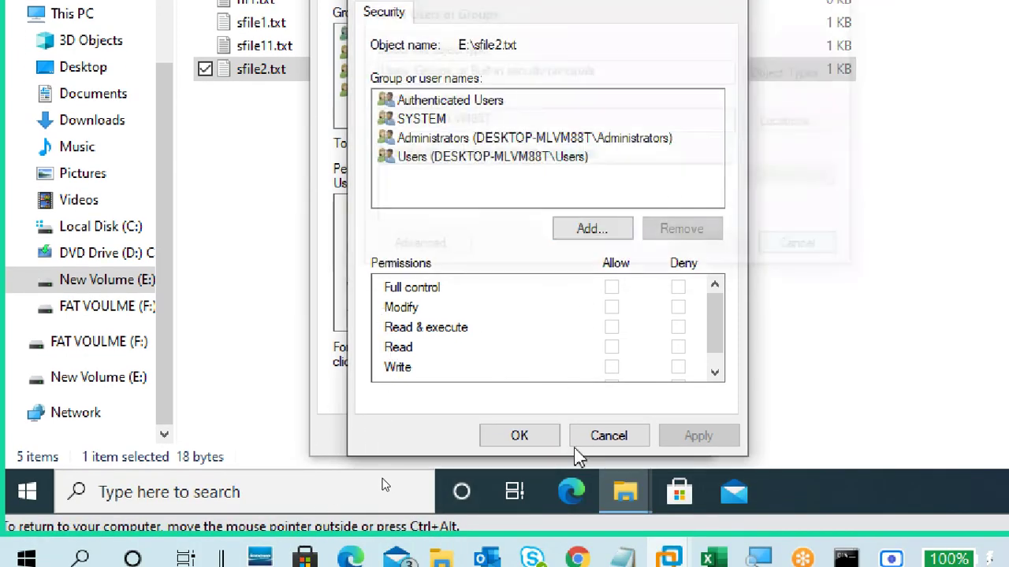
{"action": "left_click", "coordinate": [607, 436]}
{"action": "left_click", "coordinate": [574, 428]}
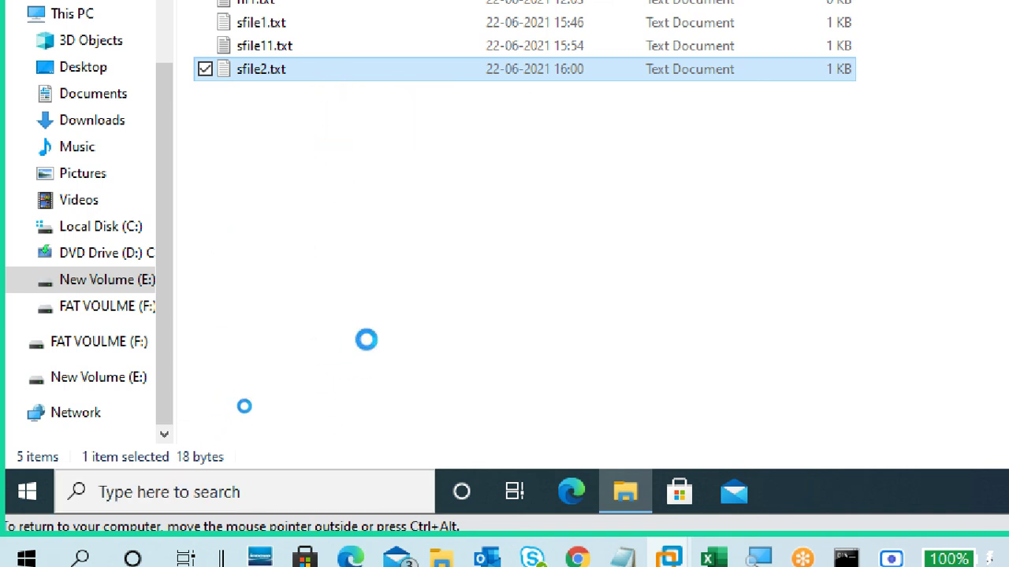
Step: Add the student2 user to sfile2.txt's security permissions
{"action": "key", "text": "shift+F10"}
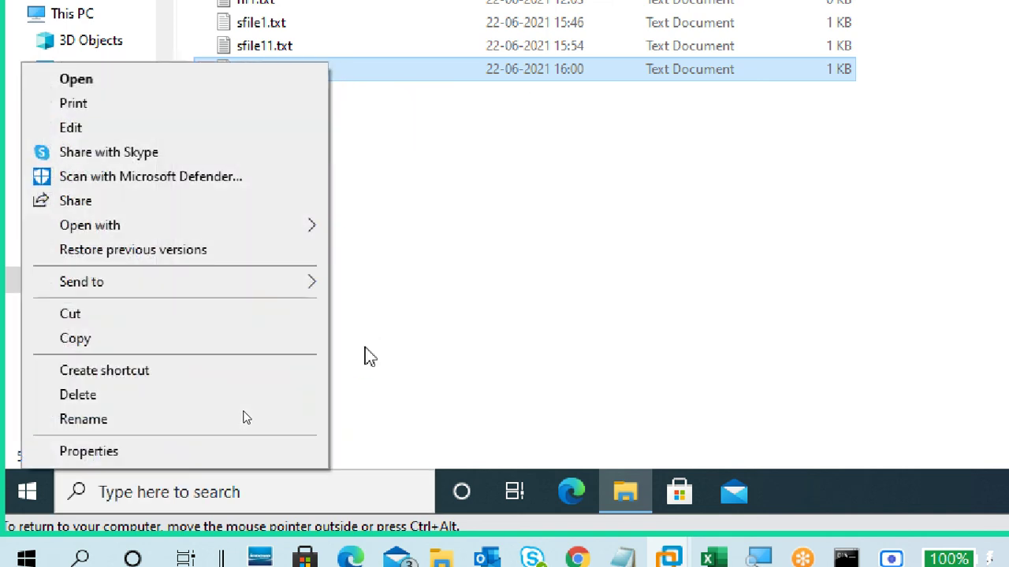
{"action": "left_click", "coordinate": [223, 459]}
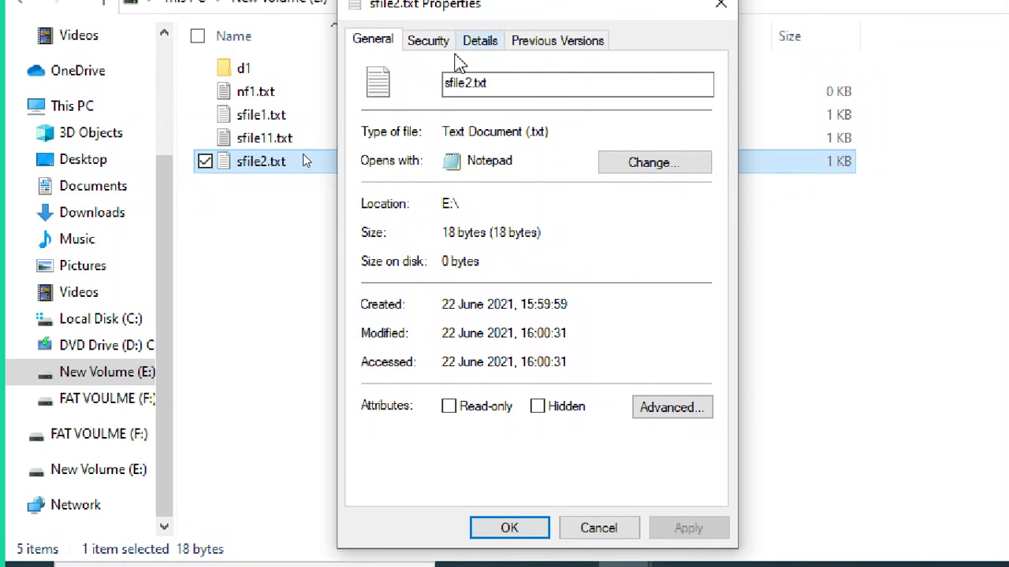
{"action": "left_click", "coordinate": [430, 41]}
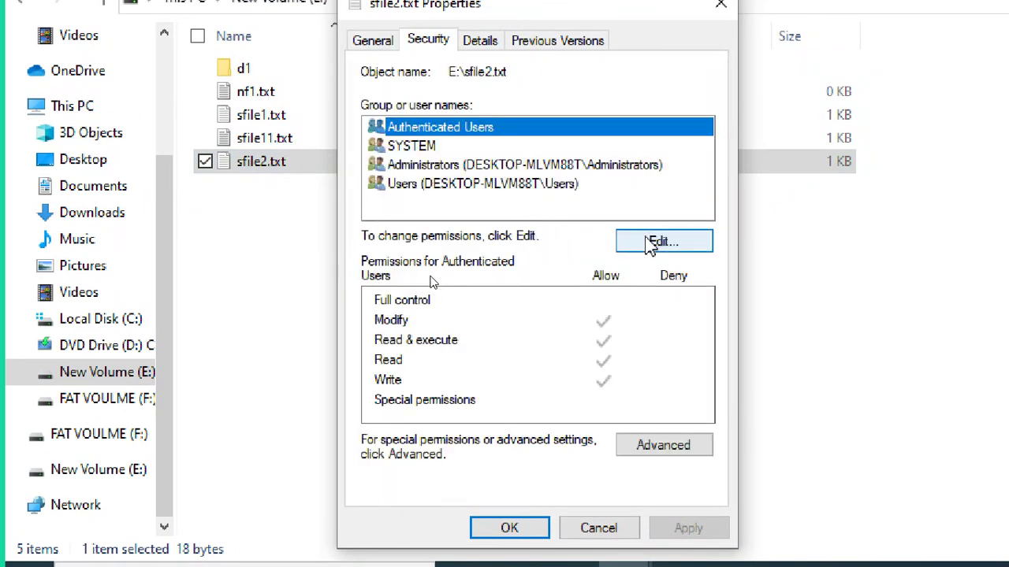
{"action": "left_click", "coordinate": [651, 244]}
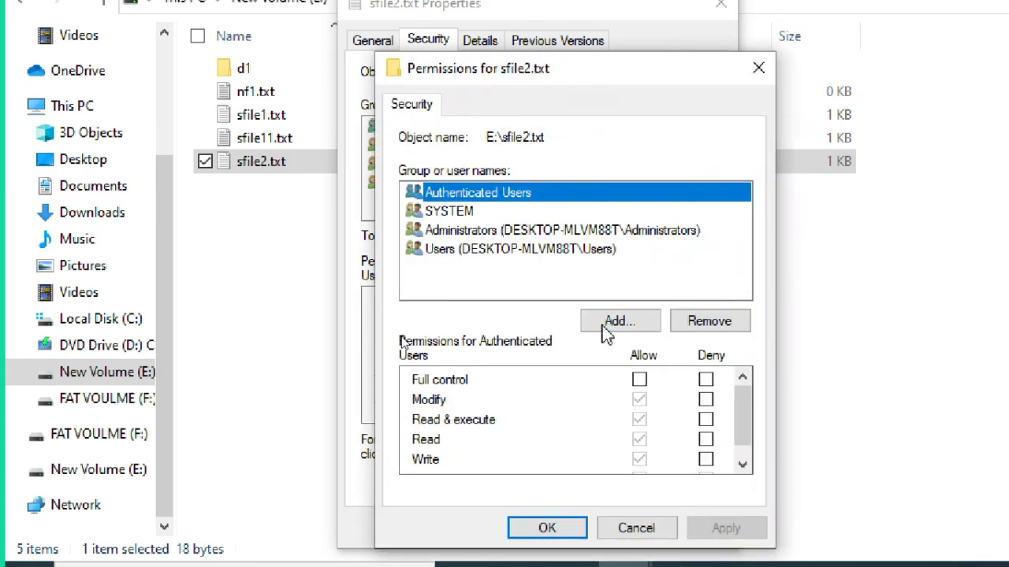
{"action": "left_click", "coordinate": [606, 334]}
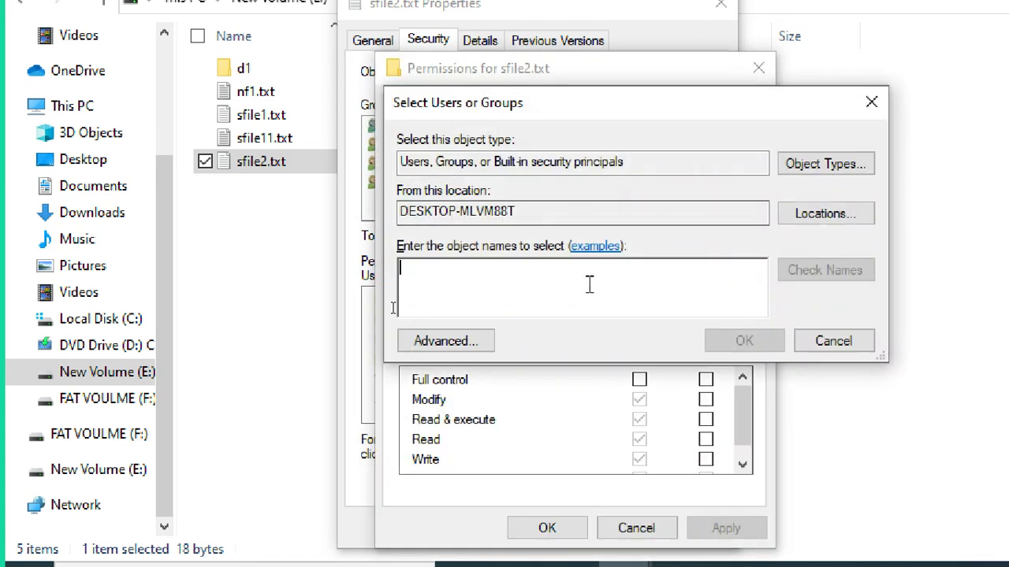
{"action": "type", "text": "student2"}
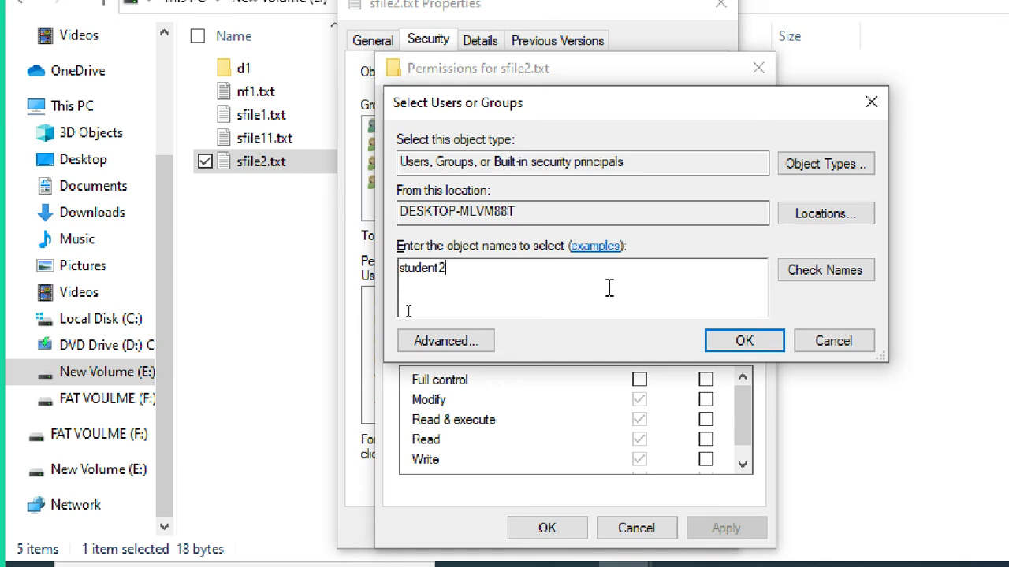
{"action": "left_click", "coordinate": [869, 272]}
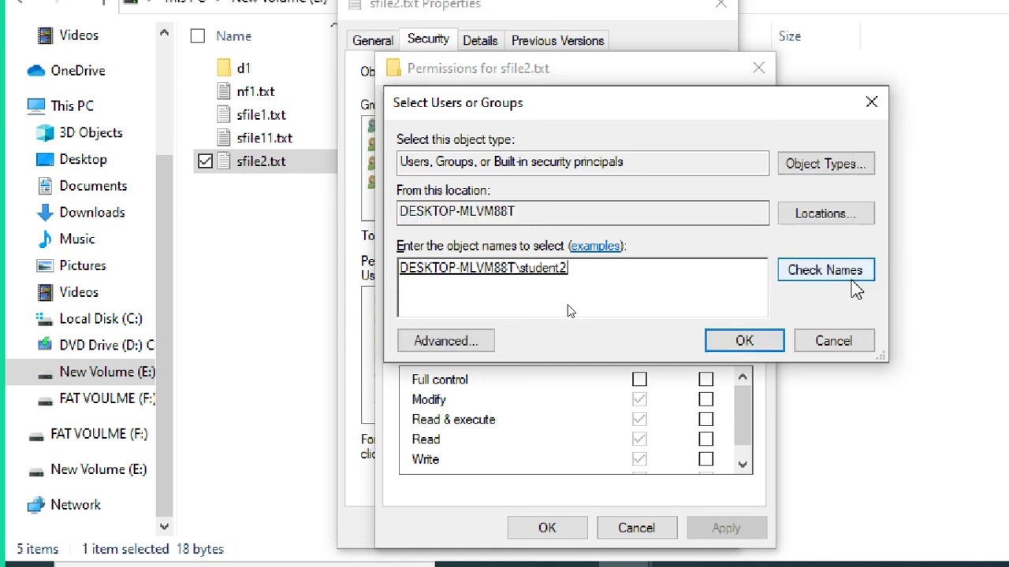
{"action": "left_click", "coordinate": [769, 346]}
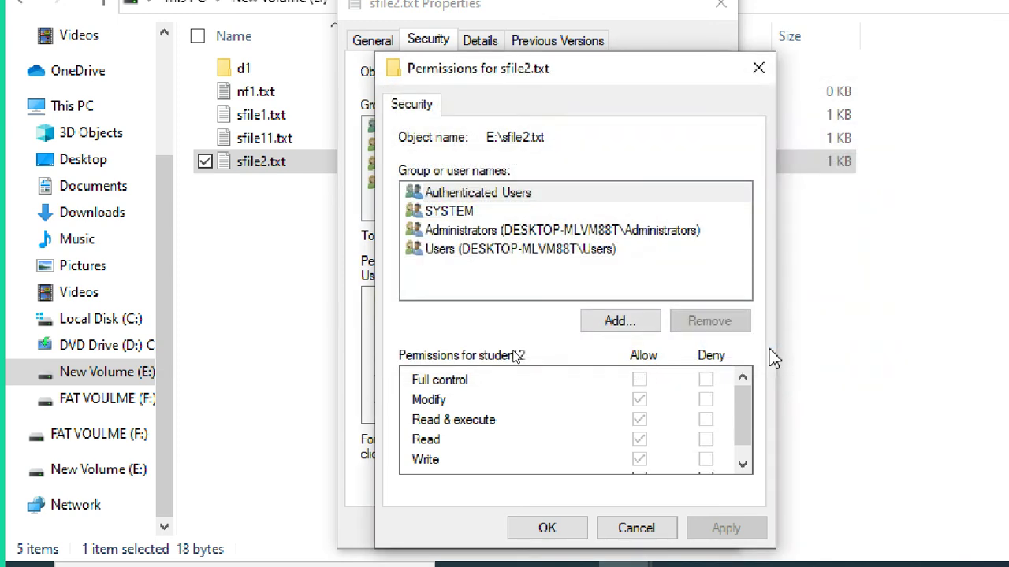
Step: Deny student2 Read and Write on sfile2.txt, apply, accept the deny warning, and close Properties
{"action": "left_click", "coordinate": [514, 251]}
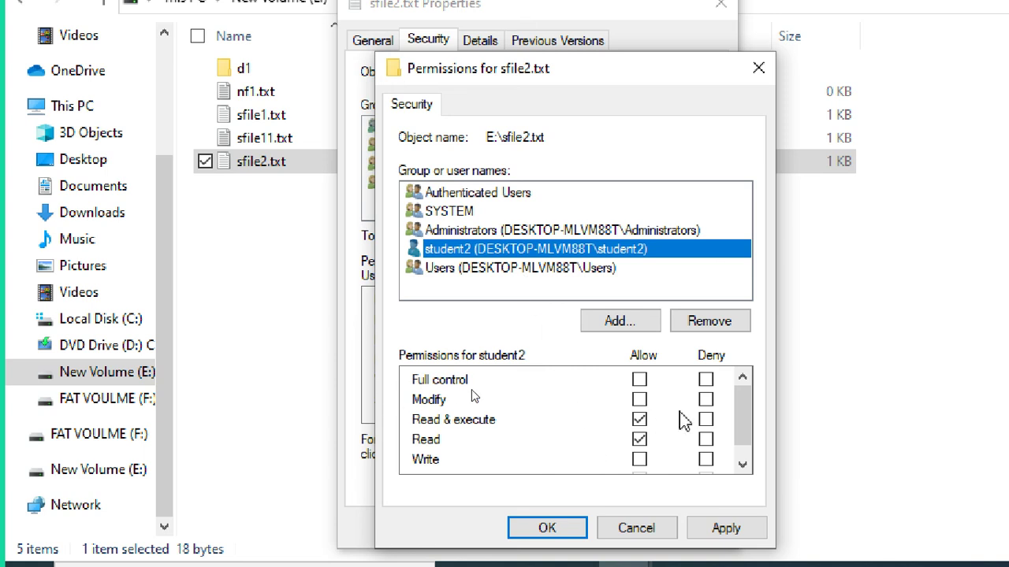
{"action": "left_click", "coordinate": [741, 463]}
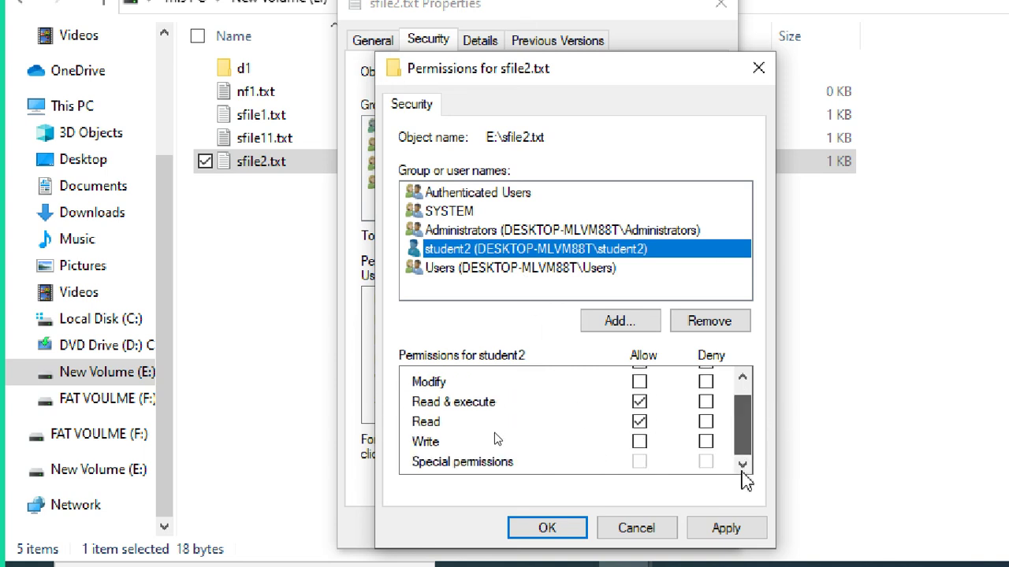
{"action": "left_click", "coordinate": [707, 442]}
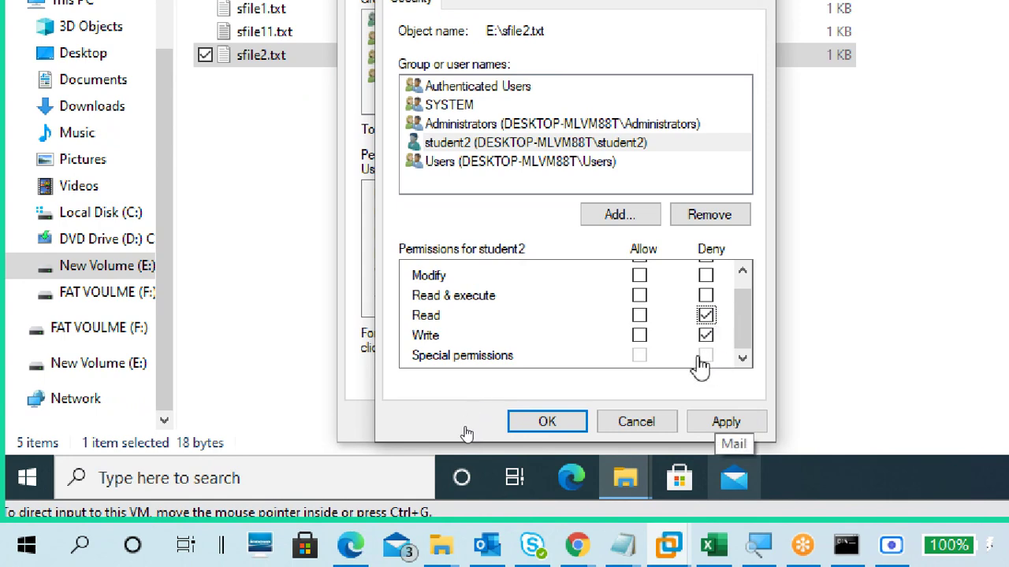
{"action": "left_click", "coordinate": [721, 422]}
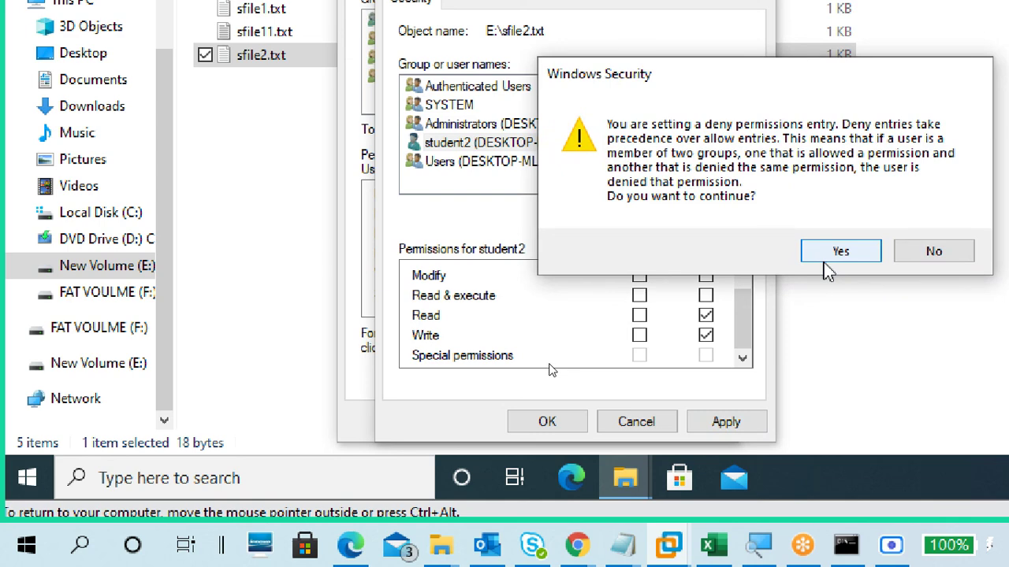
{"action": "left_click", "coordinate": [828, 270]}
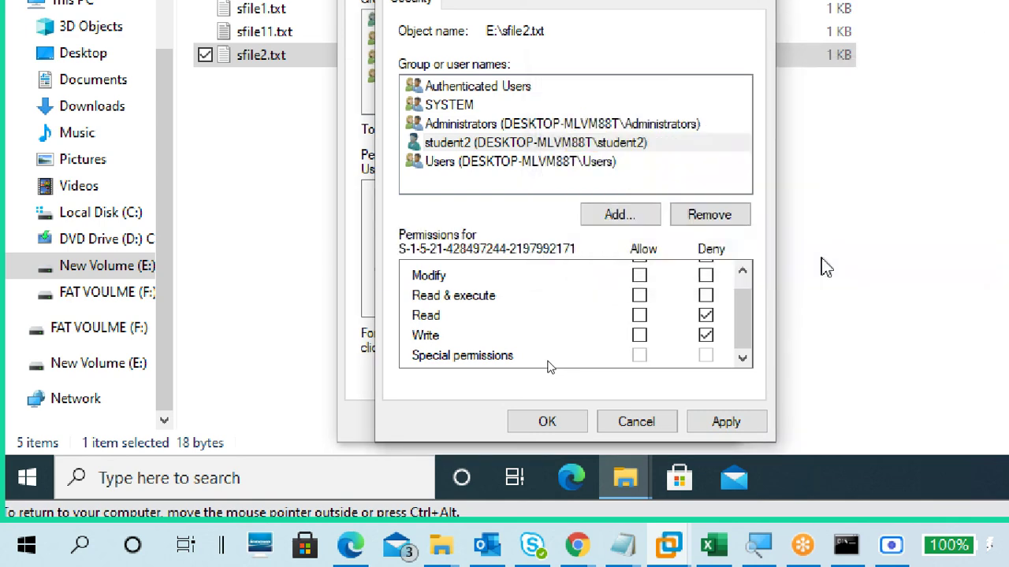
{"action": "left_click", "coordinate": [535, 421]}
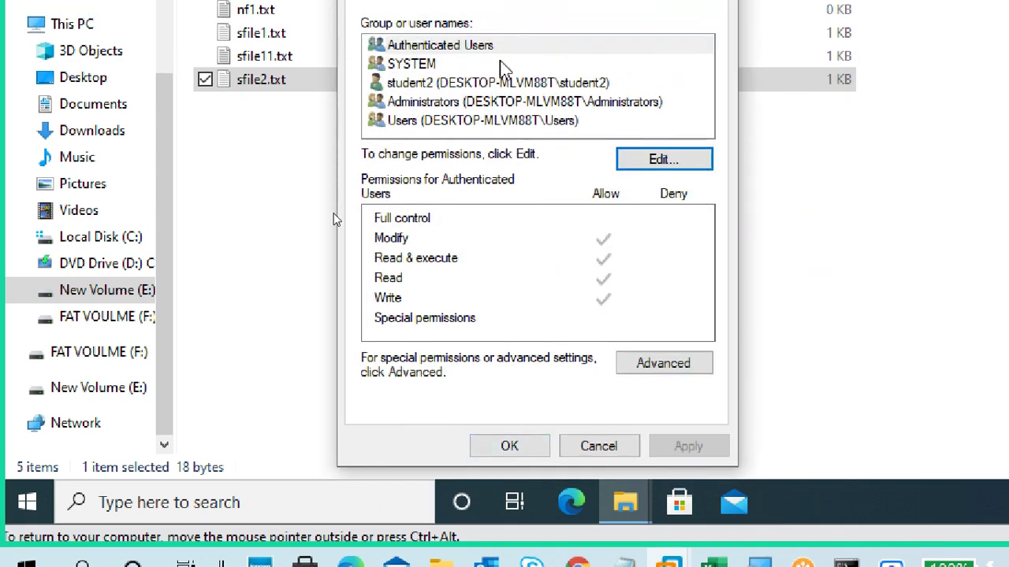
{"action": "left_click", "coordinate": [473, 82]}
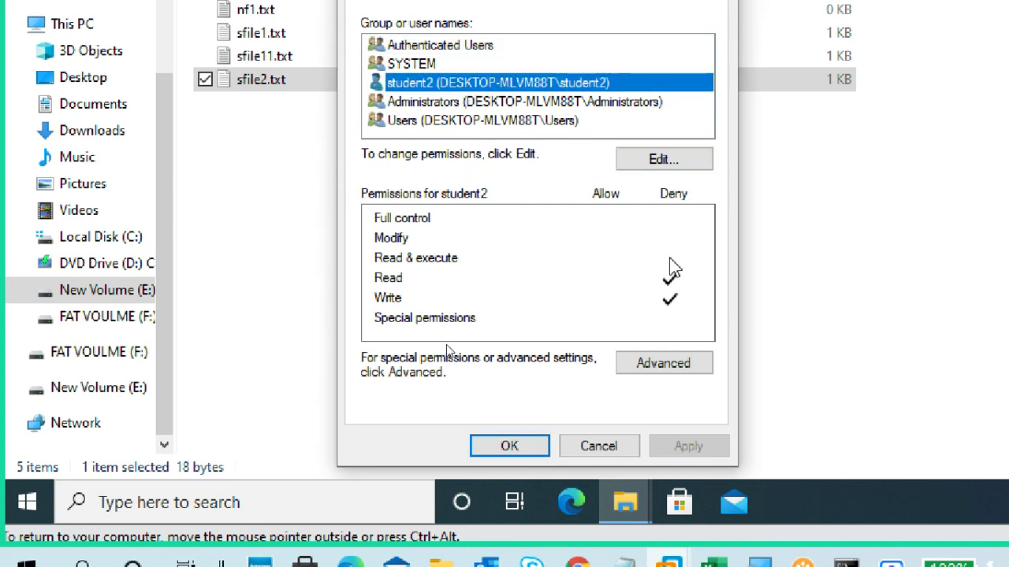
{"action": "left_click", "coordinate": [541, 446]}
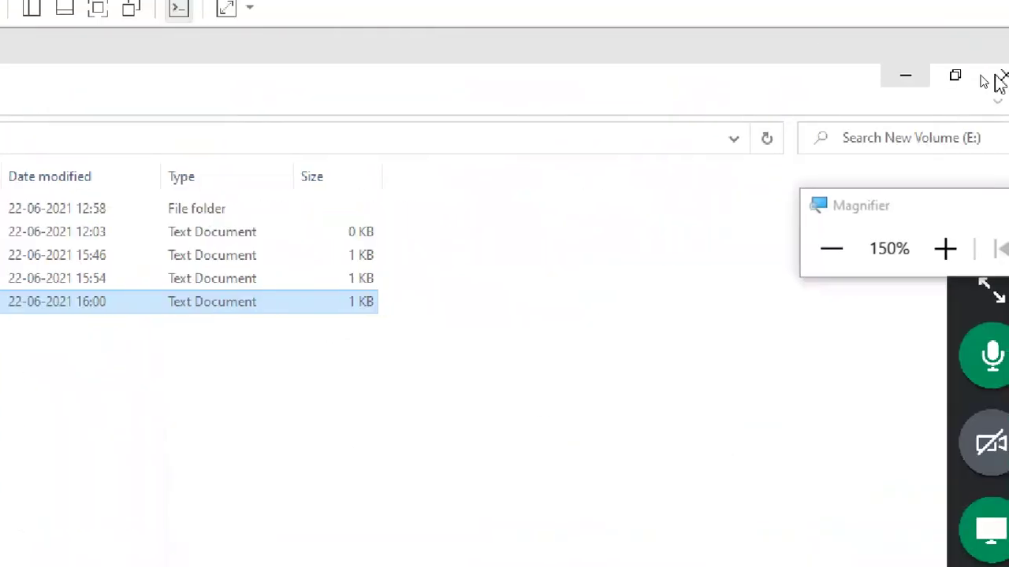
Step: Close the E: drive window and sign out through the Start menu's account options
{"action": "left_click", "coordinate": [995, 78]}
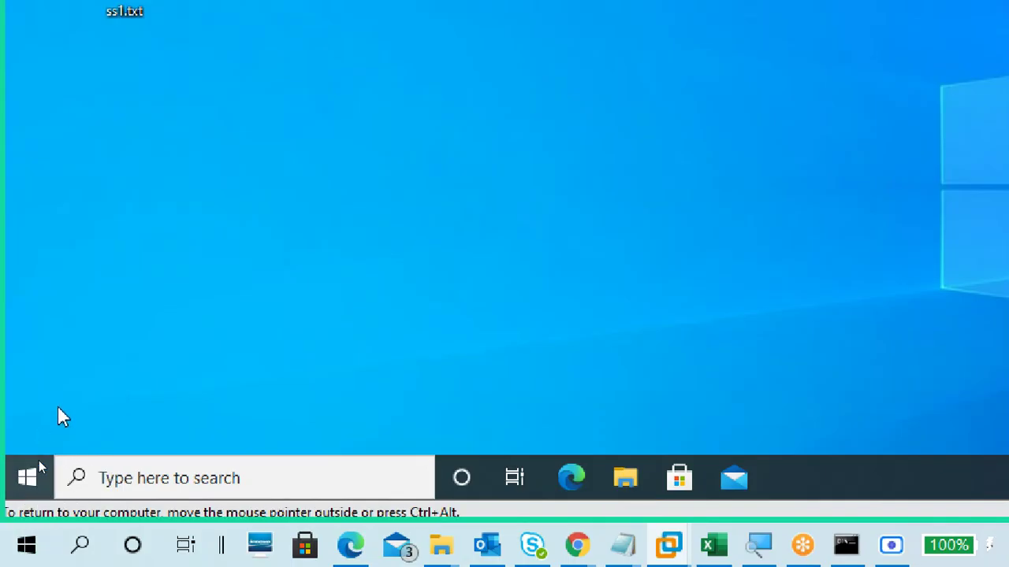
{"action": "key", "text": "super"}
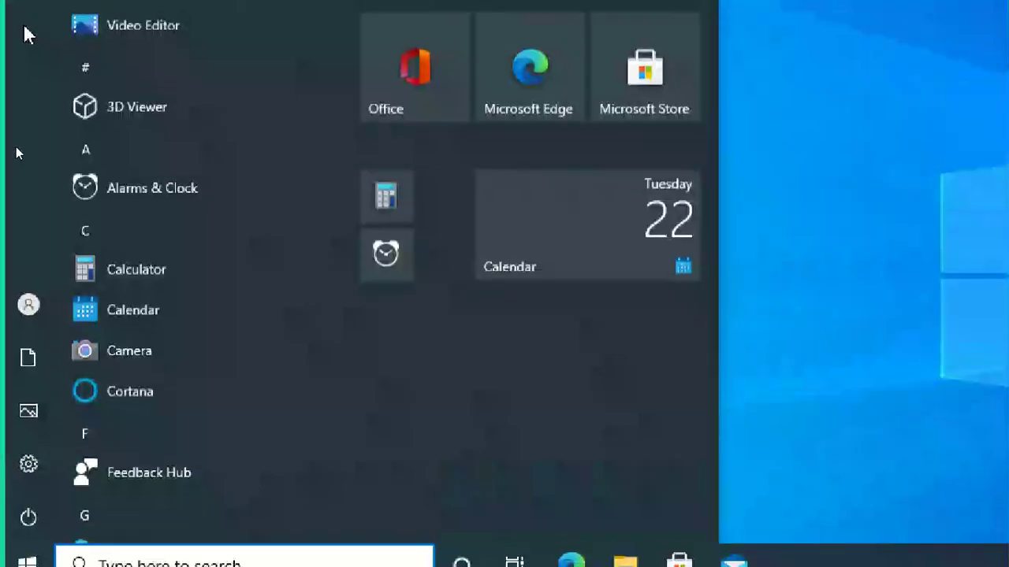
{"action": "mouse_move", "coordinate": [38, 317]}
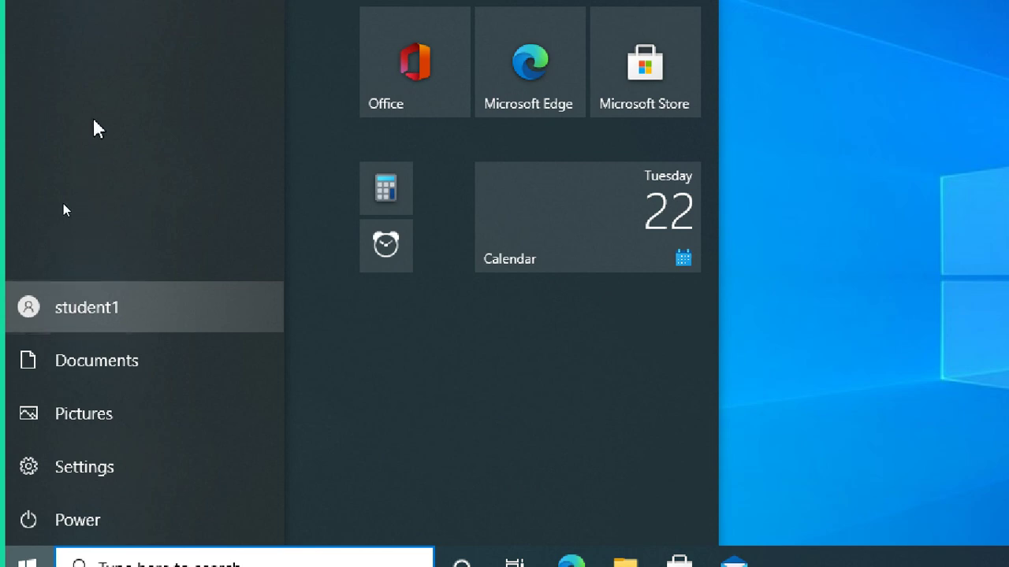
{"action": "left_click", "coordinate": [108, 358]}
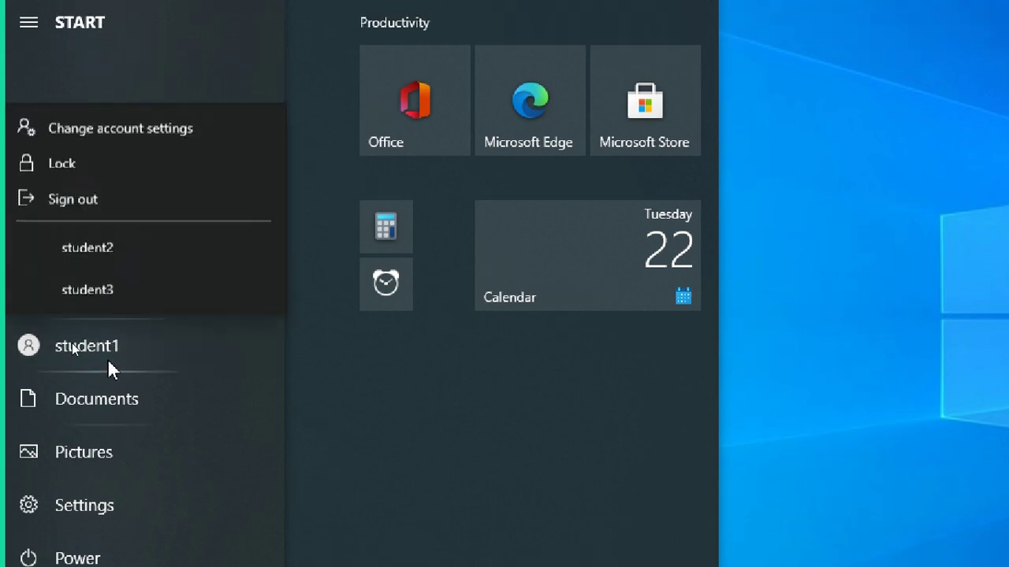
{"action": "left_click", "coordinate": [110, 197]}
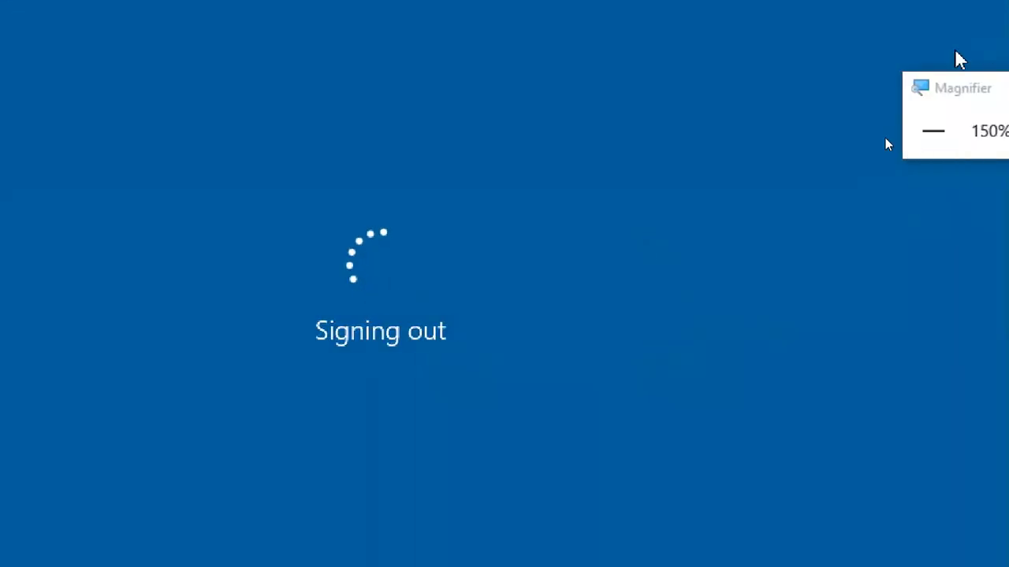
{"action": "left_click", "coordinate": [932, 132]}
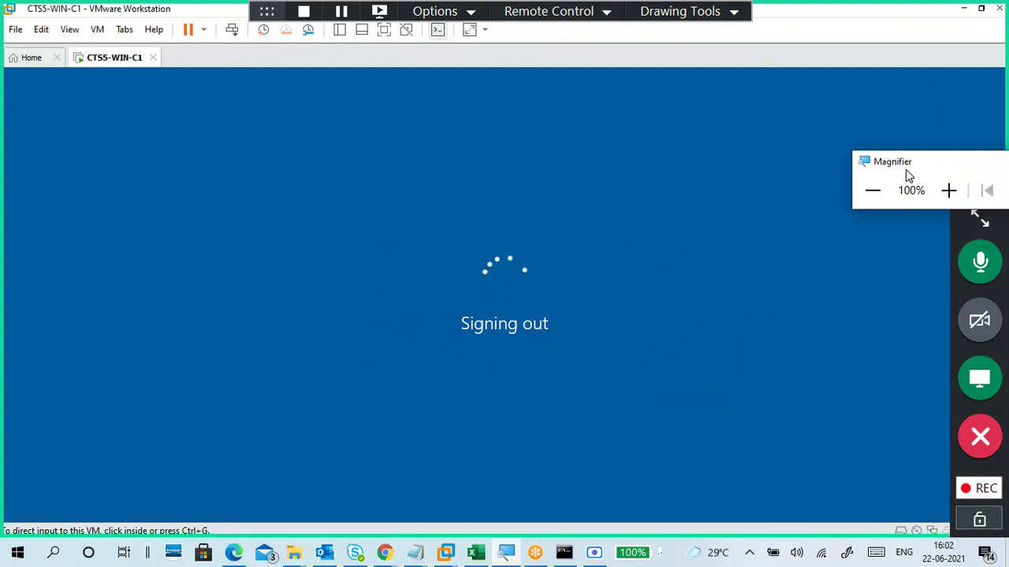
{"action": "left_click_drag", "start_coordinate": [907, 167], "coordinate": [870, 41]}
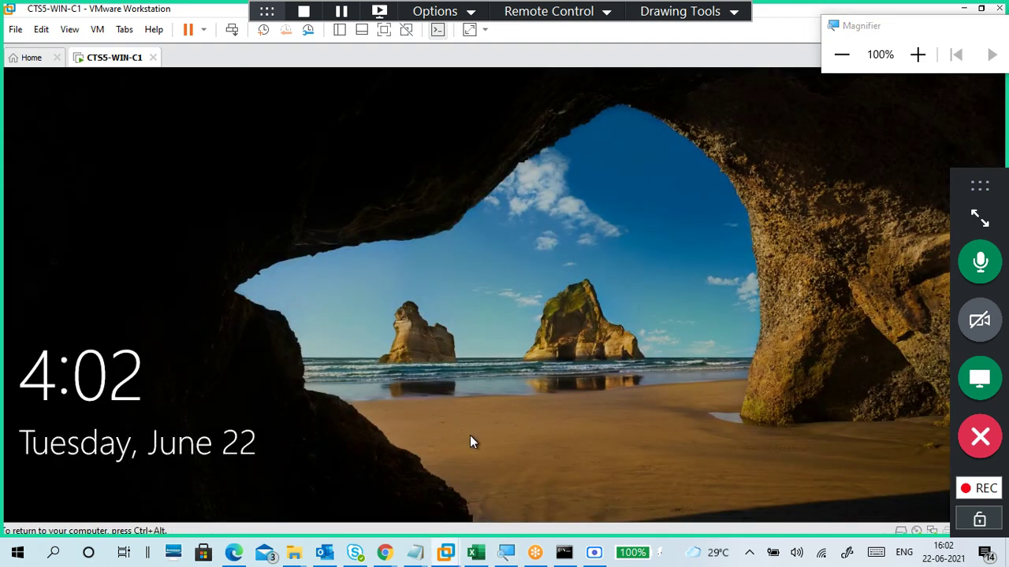
Step: Sign in as student2 with the account password, then refresh the new desktop
{"action": "left_click_drag", "start_coordinate": [470, 435], "coordinate": [487, 297]}
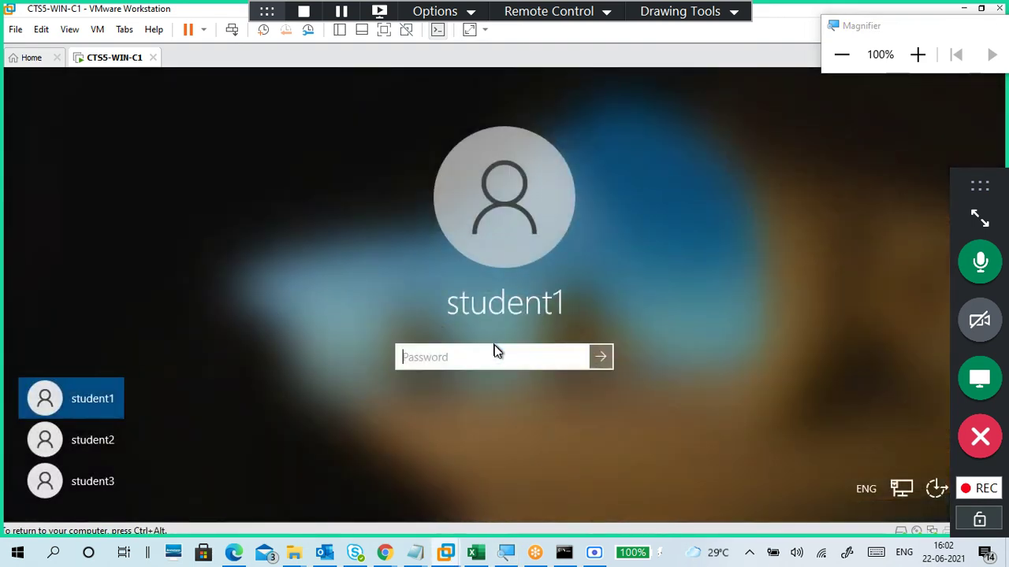
{"action": "type", "text": "*****"}
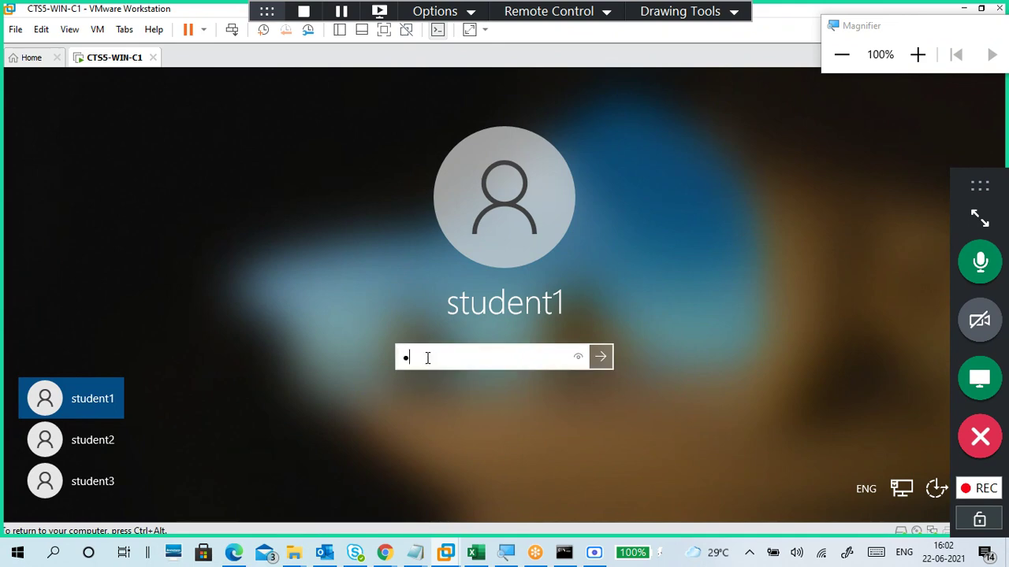
{"action": "type", "text": "****"}
{"action": "left_click", "coordinate": [103, 441]}
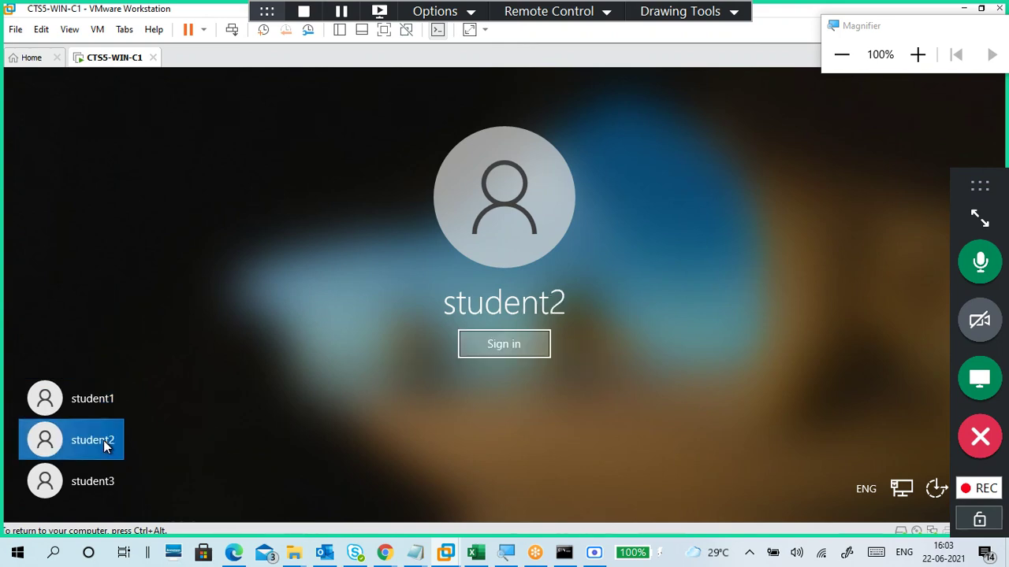
{"action": "left_click", "coordinate": [505, 344]}
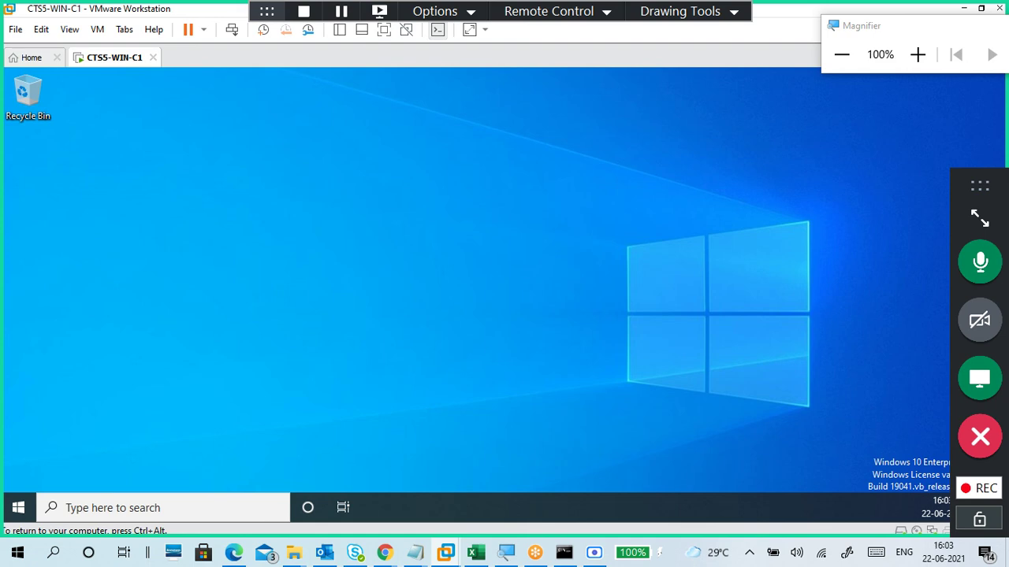
{"action": "right_click", "coordinate": [583, 186]}
{"action": "left_click", "coordinate": [546, 231]}
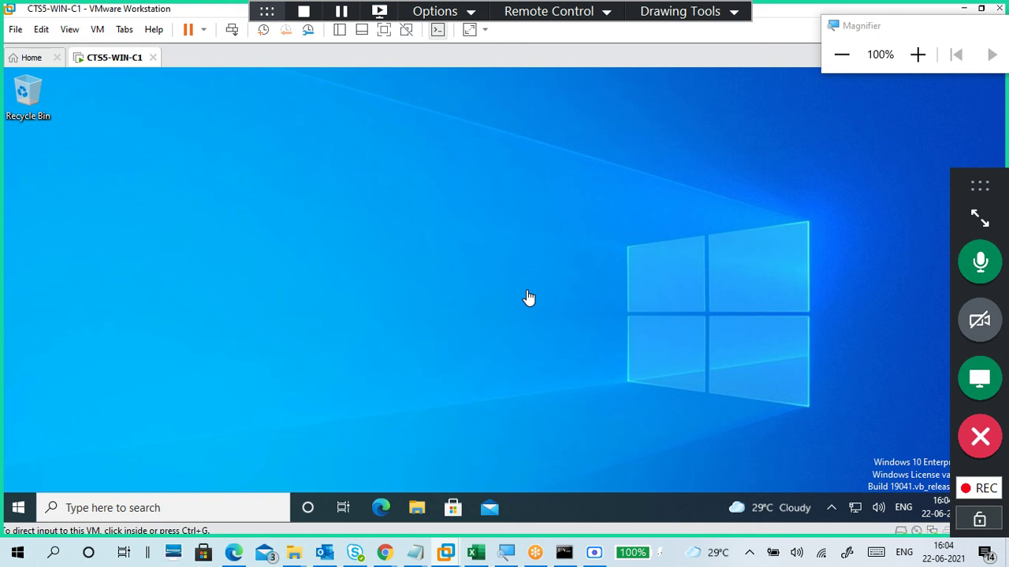
Step: Refresh the student2 desktop twice and open File Explorer at Documents
{"action": "left_click", "coordinate": [508, 238]}
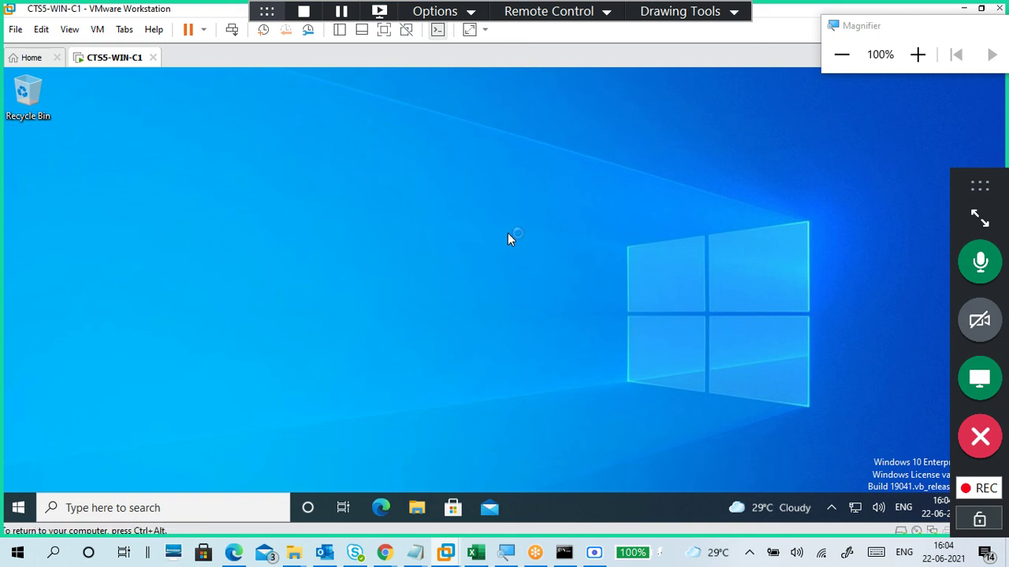
{"action": "right_click", "coordinate": [476, 208]}
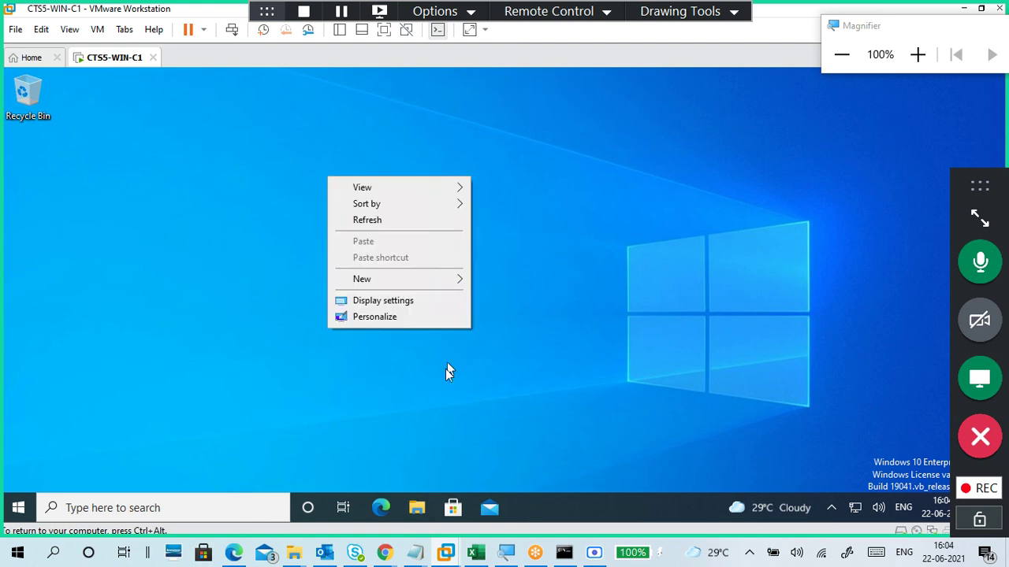
{"action": "left_click", "coordinate": [403, 221]}
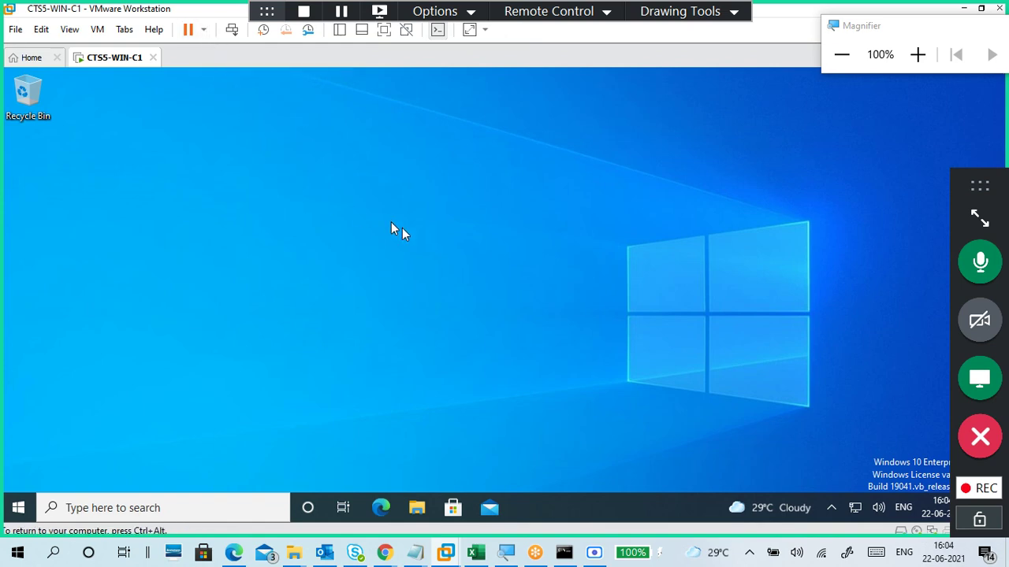
{"action": "right_click", "coordinate": [460, 386]}
{"action": "left_click", "coordinate": [387, 275]}
{"action": "left_click", "coordinate": [417, 509]}
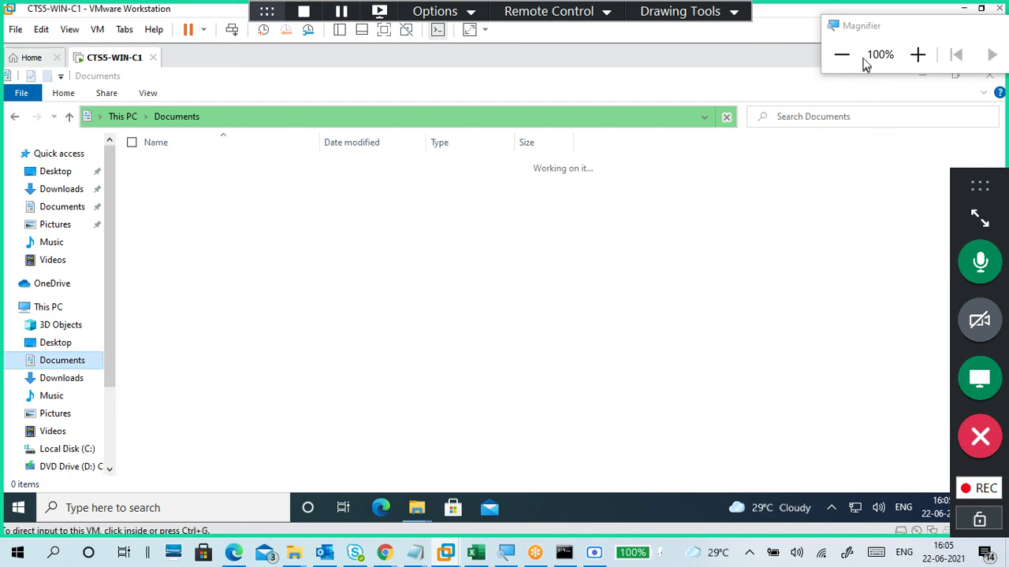
Step: Browse to New Volume (E:) and select sfile2 among d1, nf1, sfile1 and sfile11
{"action": "left_click_drag", "start_coordinate": [871, 32], "coordinate": [958, 188]}
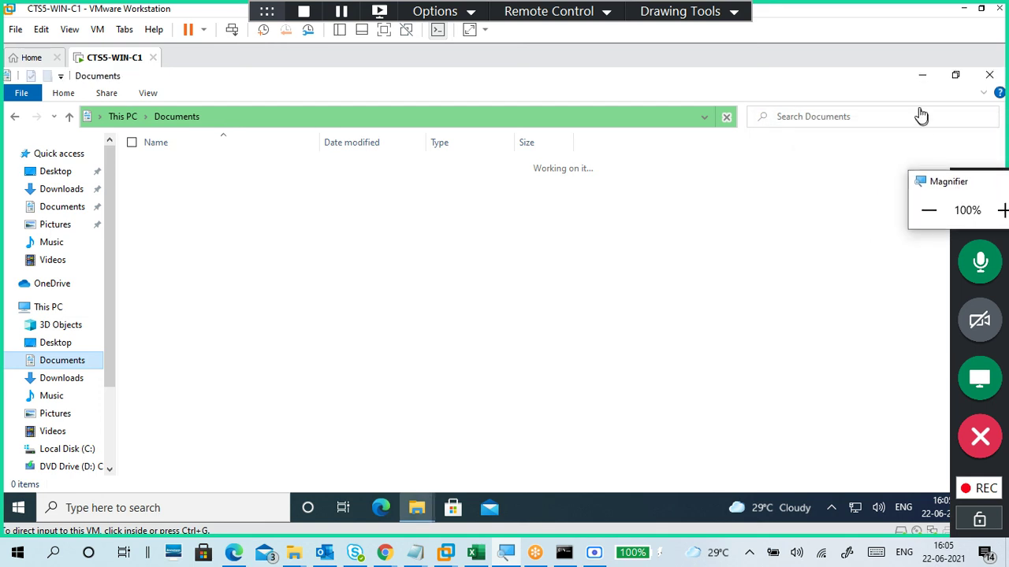
{"action": "left_click", "coordinate": [919, 81]}
{"action": "left_click", "coordinate": [922, 77]}
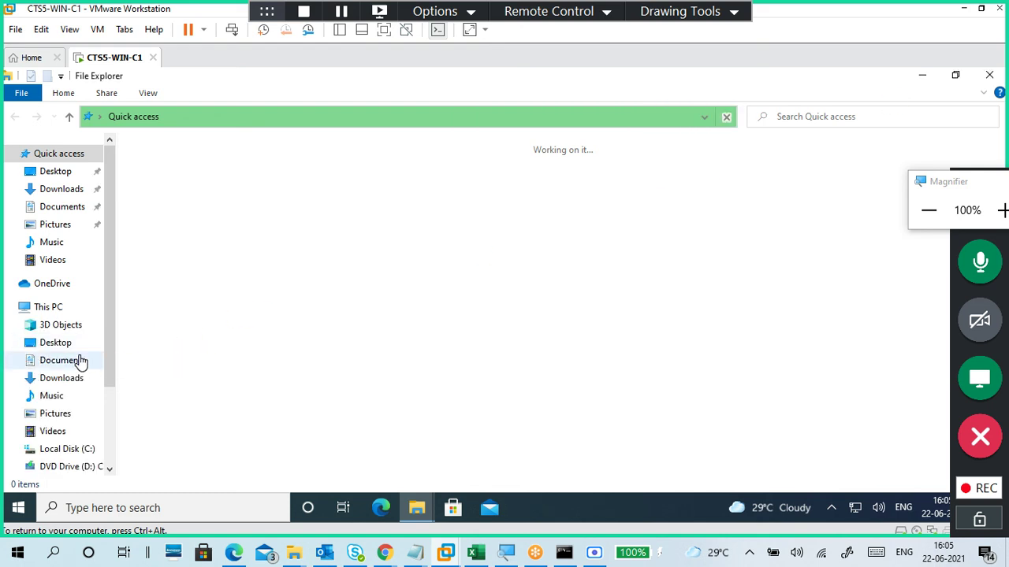
{"action": "left_click_drag", "start_coordinate": [111, 368], "coordinate": [116, 432]}
{"action": "left_click", "coordinate": [85, 385]}
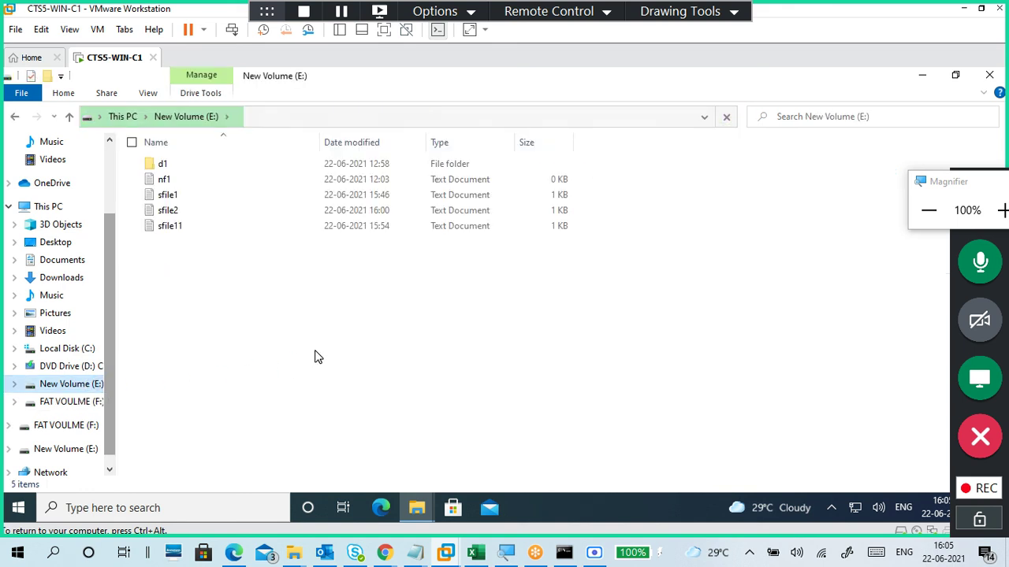
{"action": "left_click", "coordinate": [180, 211]}
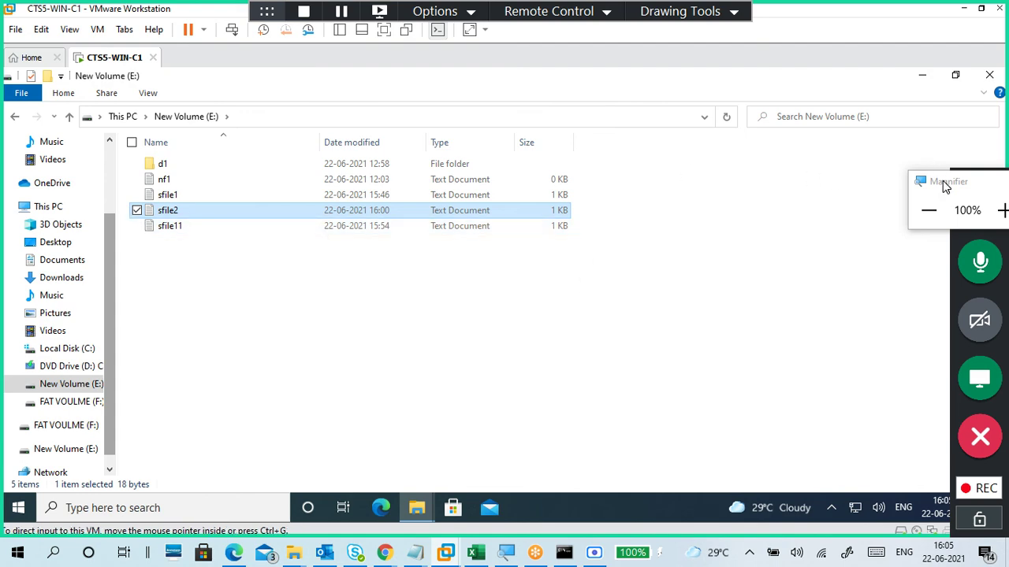
{"action": "left_click_drag", "start_coordinate": [943, 180], "coordinate": [877, 93]}
{"action": "left_click", "coordinate": [937, 118]}
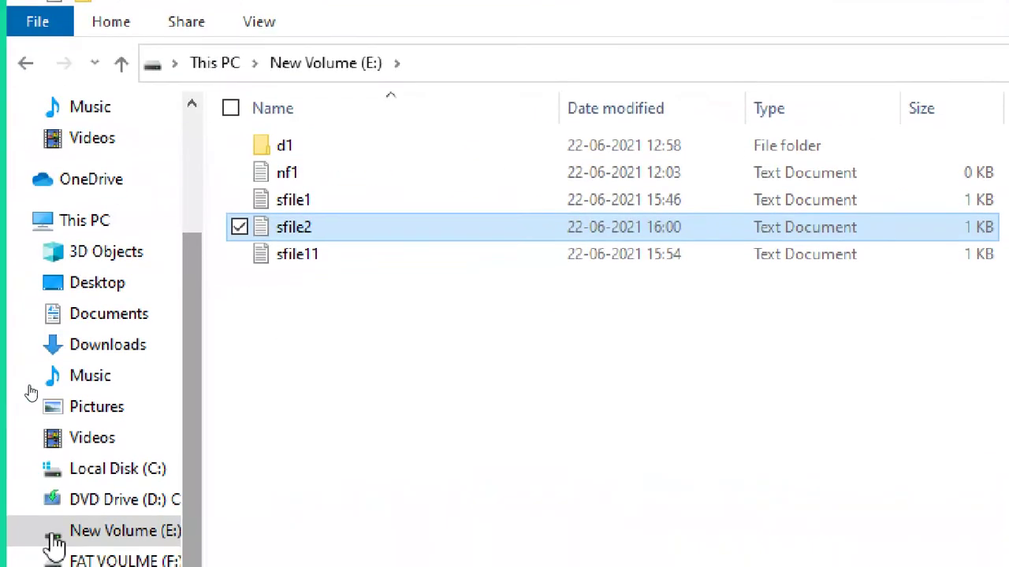
{"action": "left_click", "coordinate": [308, 228]}
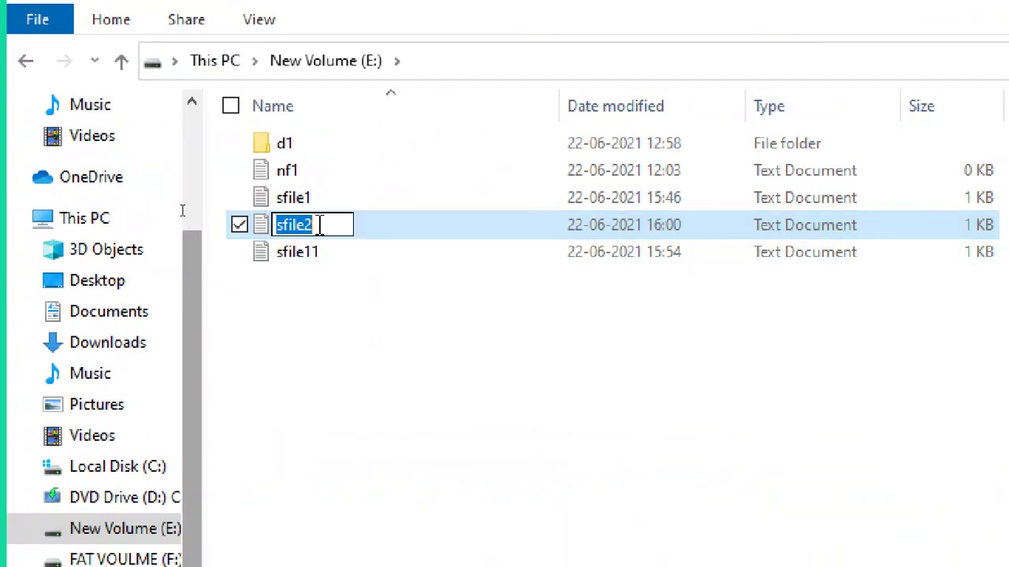
{"action": "key", "text": "End"}
{"action": "left_click", "coordinate": [336, 303]}
Step: Try opening sfile2, dismiss the permission-denied error, and close the empty Notepad window
{"action": "double_click", "coordinate": [314, 226]}
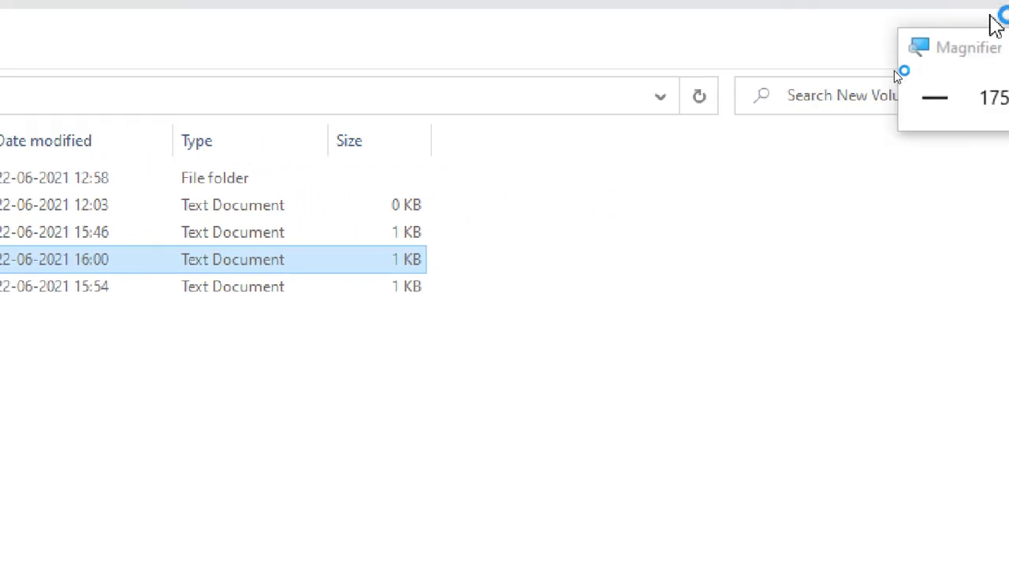
{"action": "left_click", "coordinate": [936, 101]}
{"action": "left_click", "coordinate": [936, 101]}
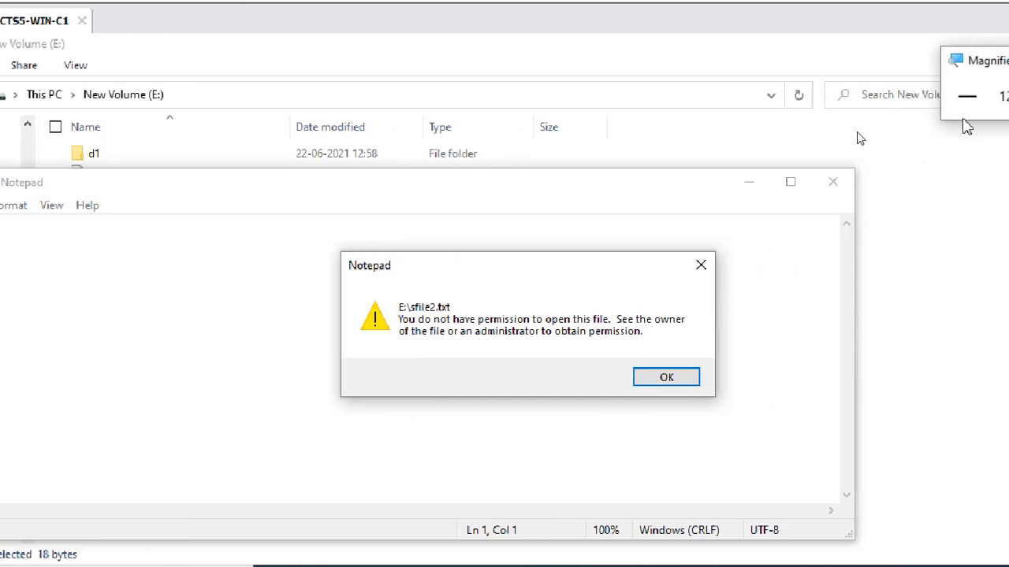
{"action": "left_click", "coordinate": [964, 96]}
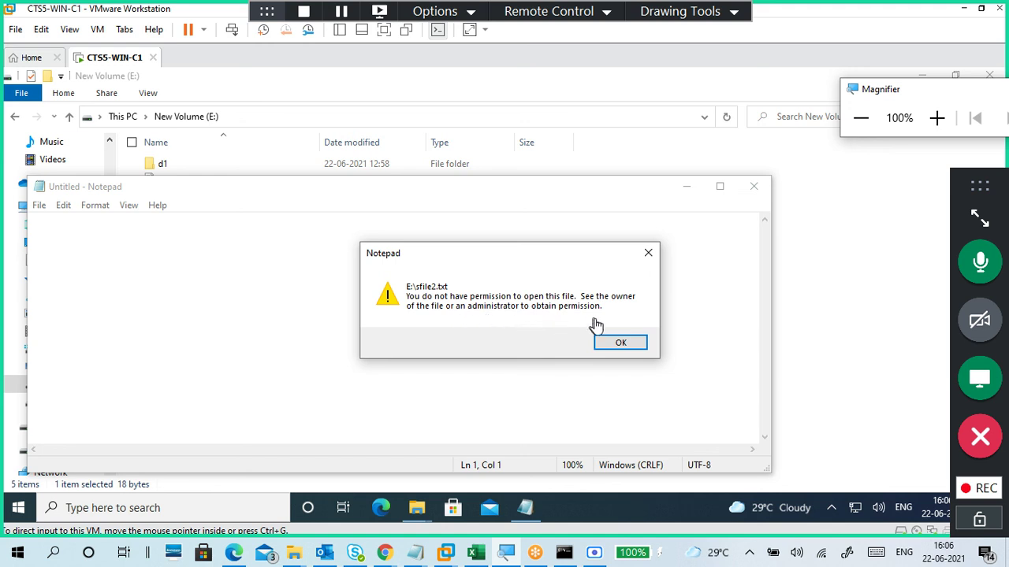
{"action": "left_click", "coordinate": [607, 344]}
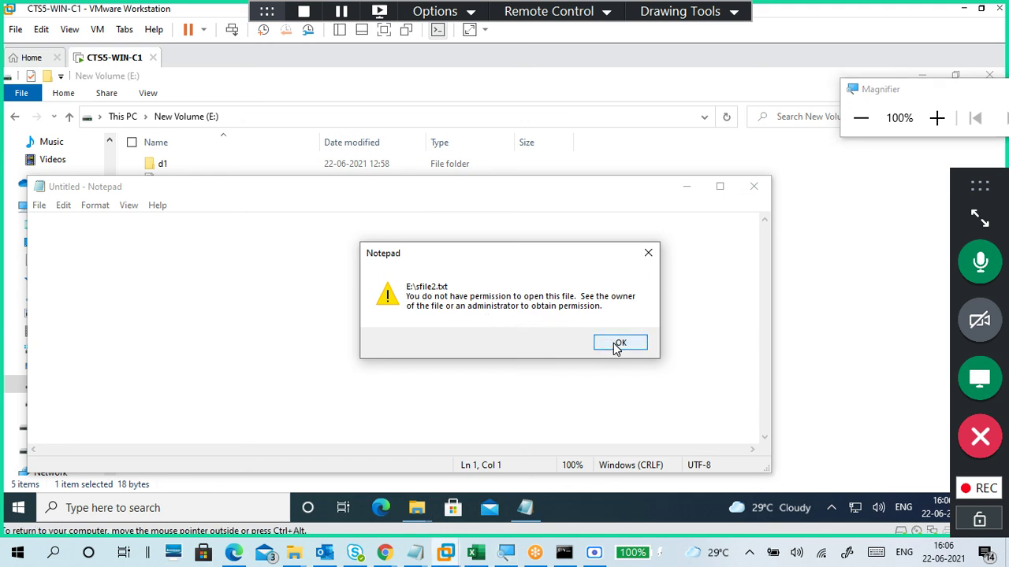
{"action": "left_click", "coordinate": [618, 344]}
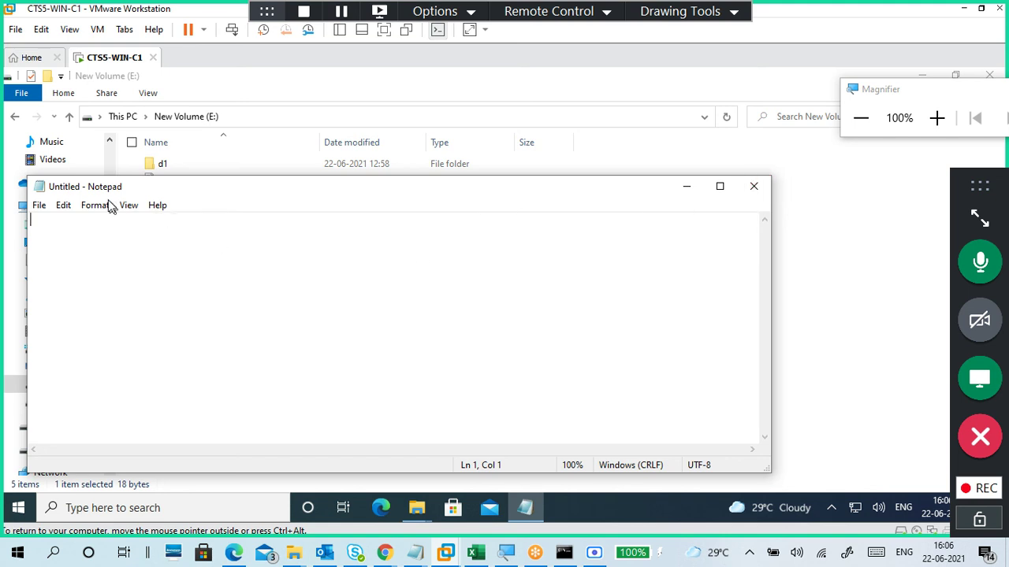
{"action": "left_click_drag", "start_coordinate": [114, 190], "coordinate": [497, 140]}
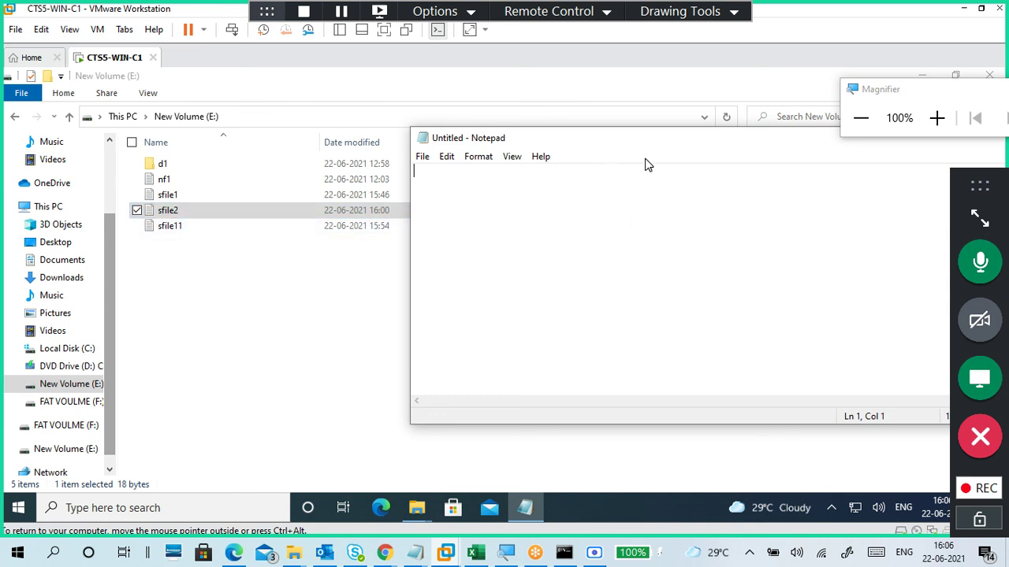
{"action": "left_click_drag", "start_coordinate": [618, 148], "coordinate": [118, 234]}
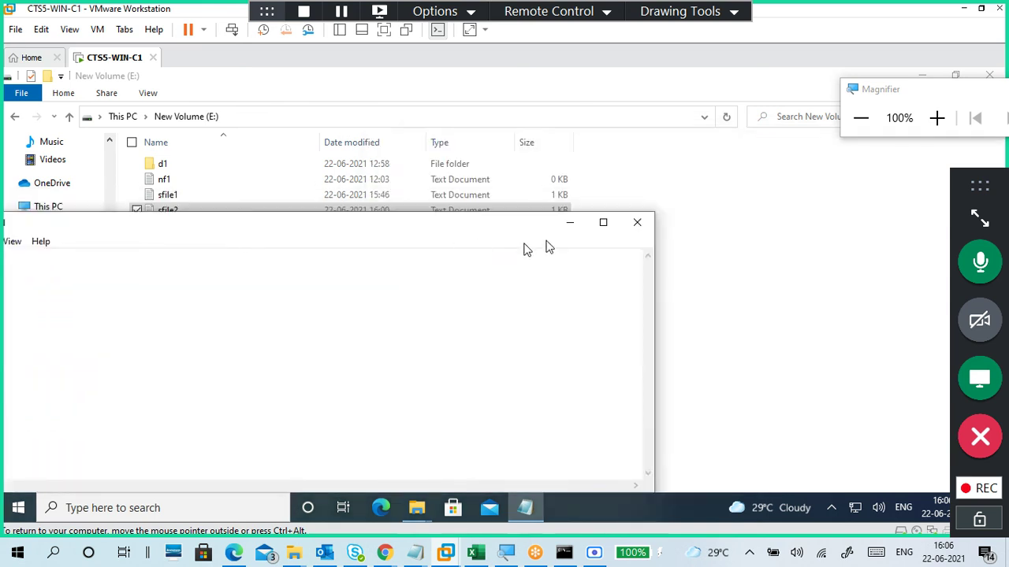
{"action": "left_click", "coordinate": [642, 225]}
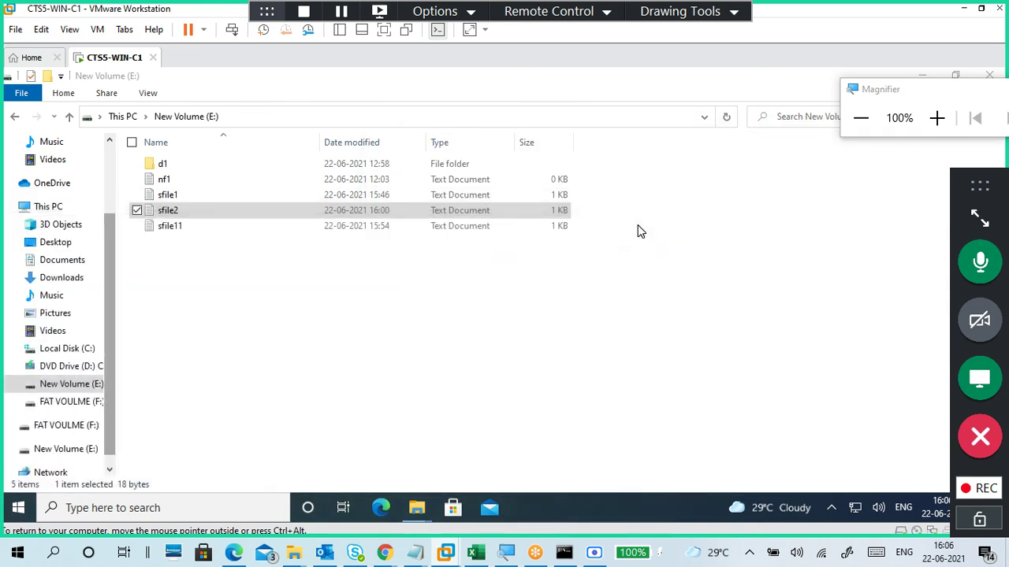
{"action": "left_click", "coordinate": [374, 289]}
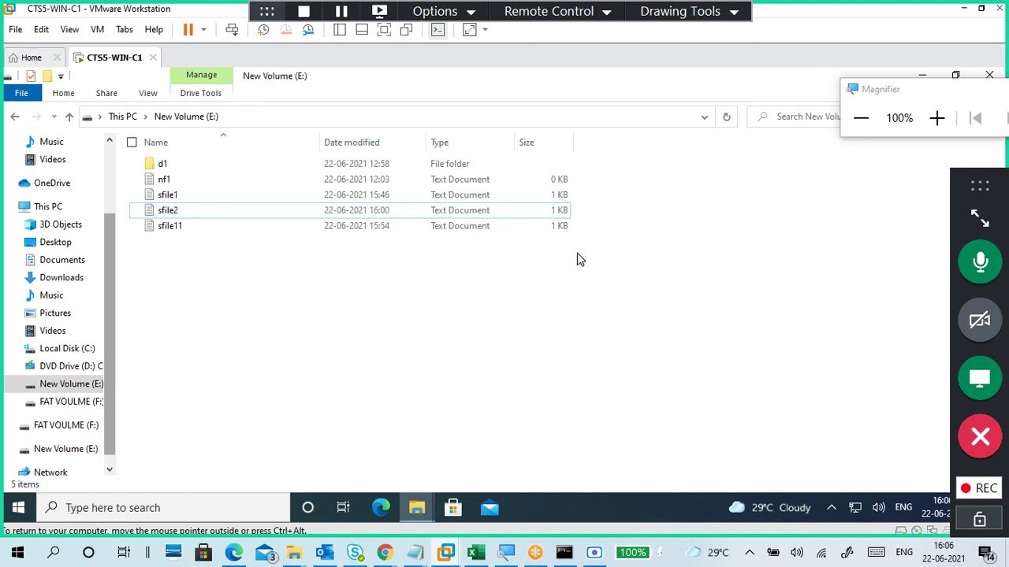
{"action": "left_click", "coordinate": [981, 218]}
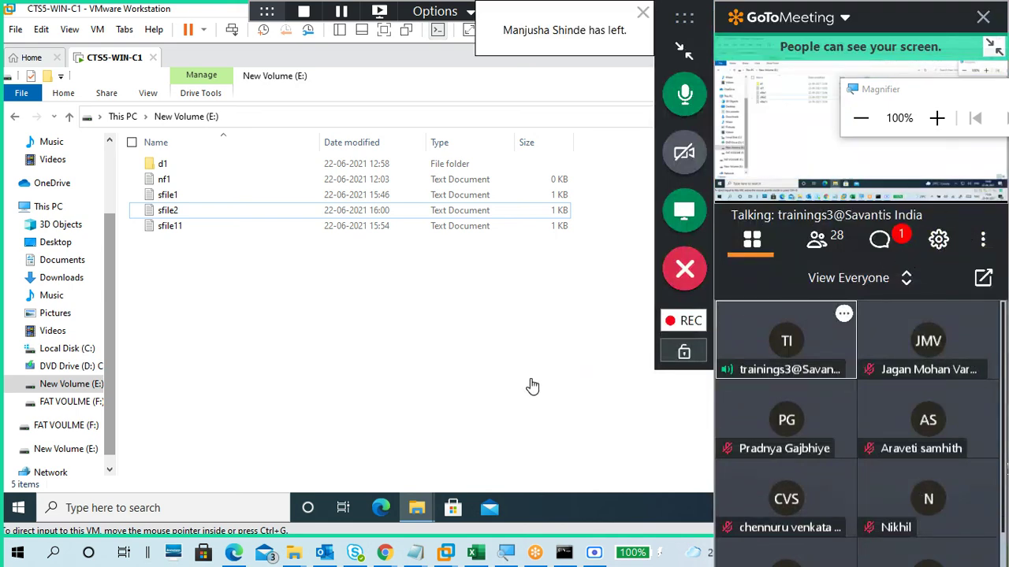
{"action": "left_click", "coordinate": [883, 245]}
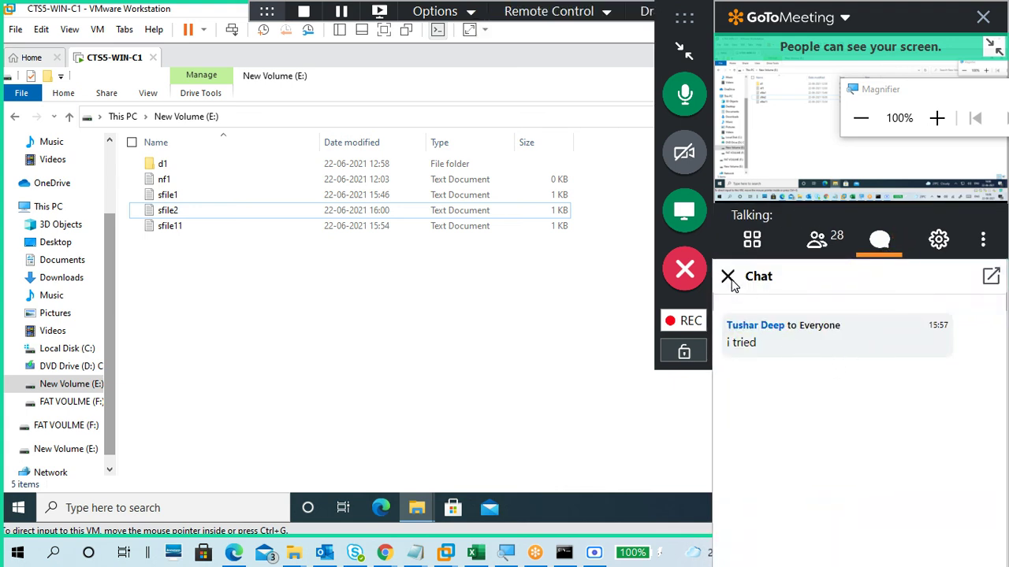
{"action": "left_click", "coordinate": [728, 279]}
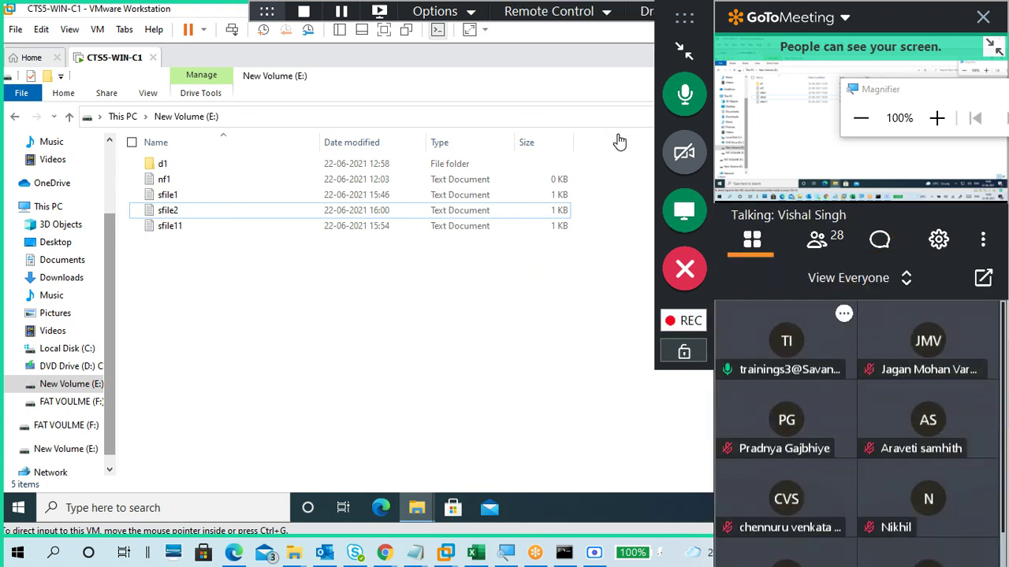
{"action": "left_click", "coordinate": [684, 46]}
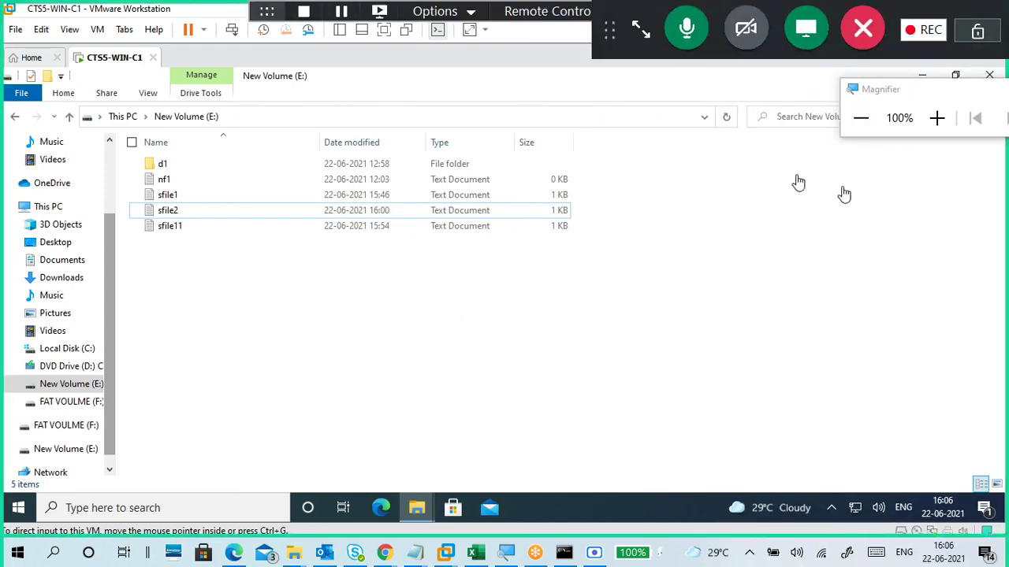
{"action": "left_click", "coordinate": [644, 24]}
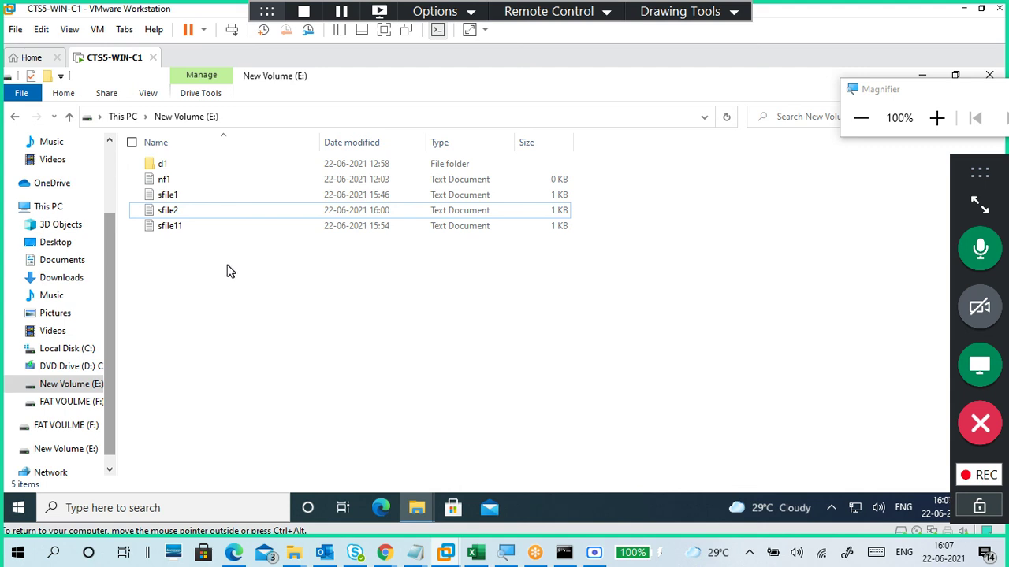
Step: Retry sfile2, dismiss the repeated permission error, close Notepad, reset magnification to 100%, close Explorer
{"action": "left_click", "coordinate": [189, 210]}
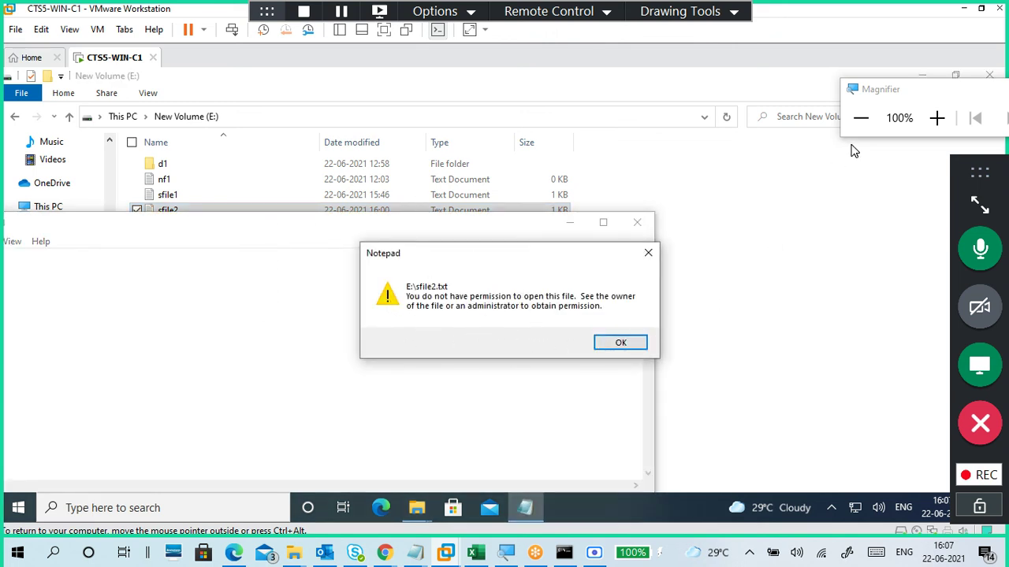
{"action": "left_click_drag", "start_coordinate": [879, 89], "coordinate": [855, 168]}
{"action": "left_click", "coordinate": [912, 196]}
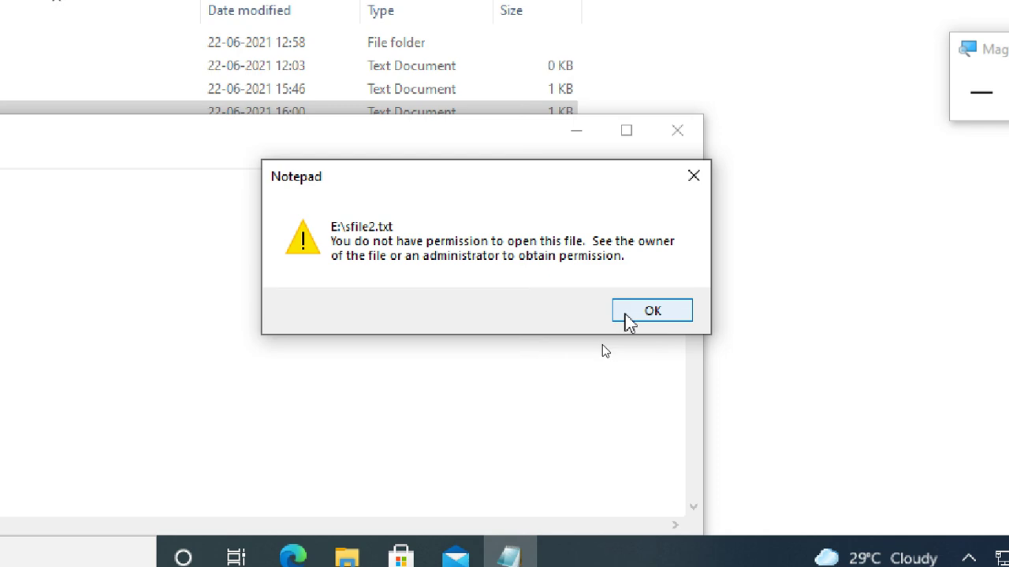
{"action": "left_click", "coordinate": [627, 315]}
{"action": "left_click", "coordinate": [678, 132]}
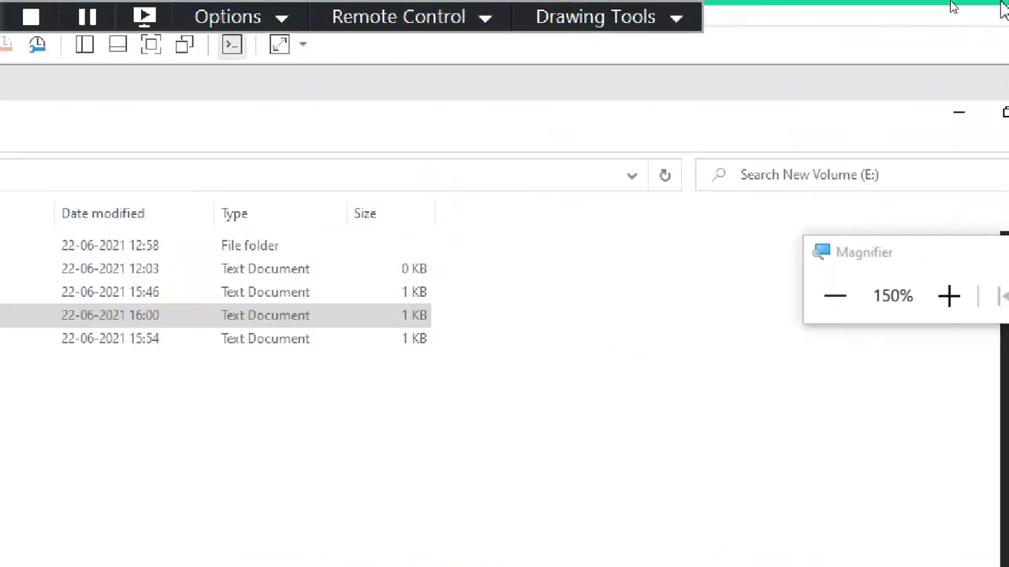
{"action": "left_click", "coordinate": [819, 298]}
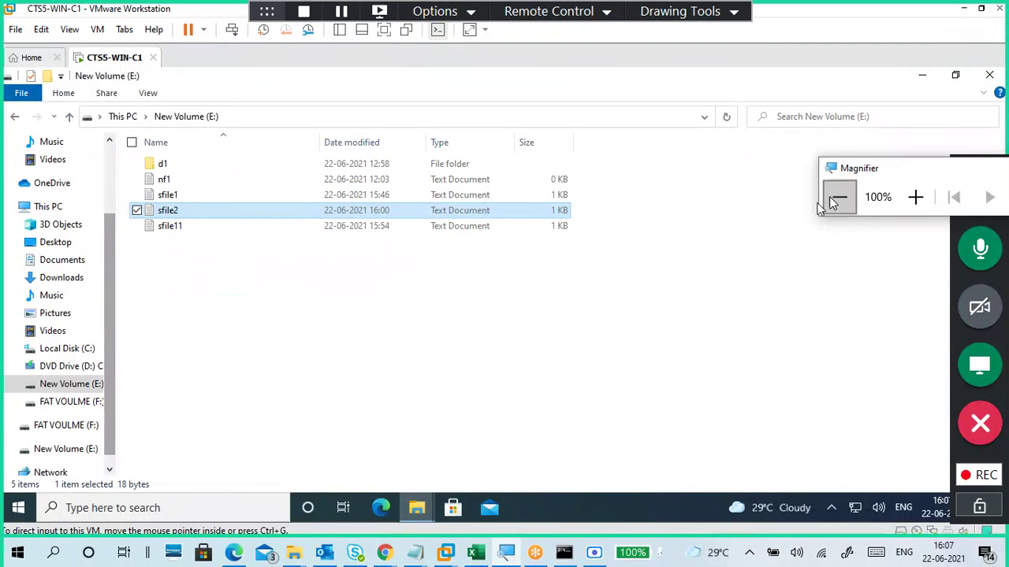
{"action": "left_click", "coordinate": [397, 297]}
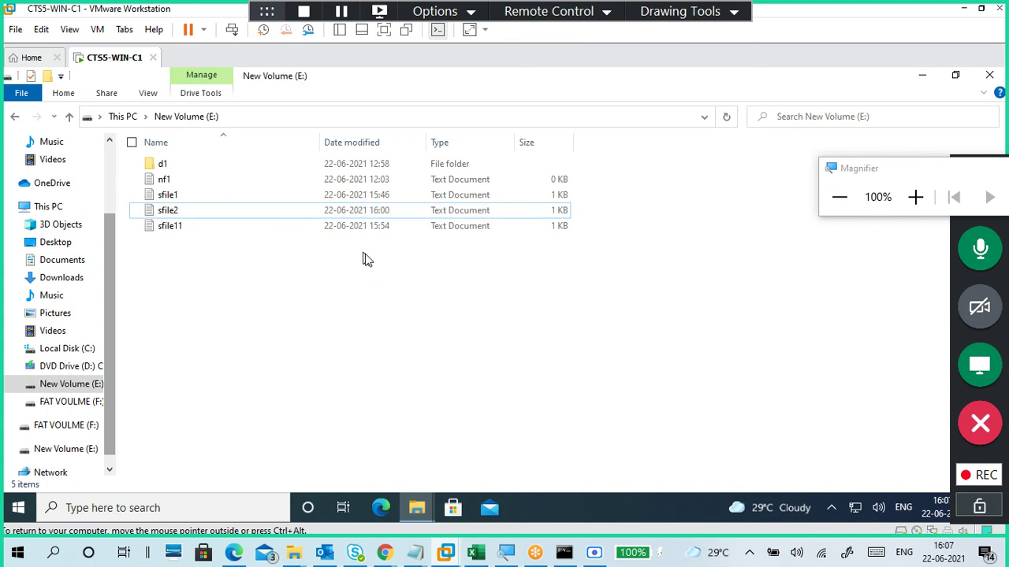
{"action": "left_click", "coordinate": [990, 74]}
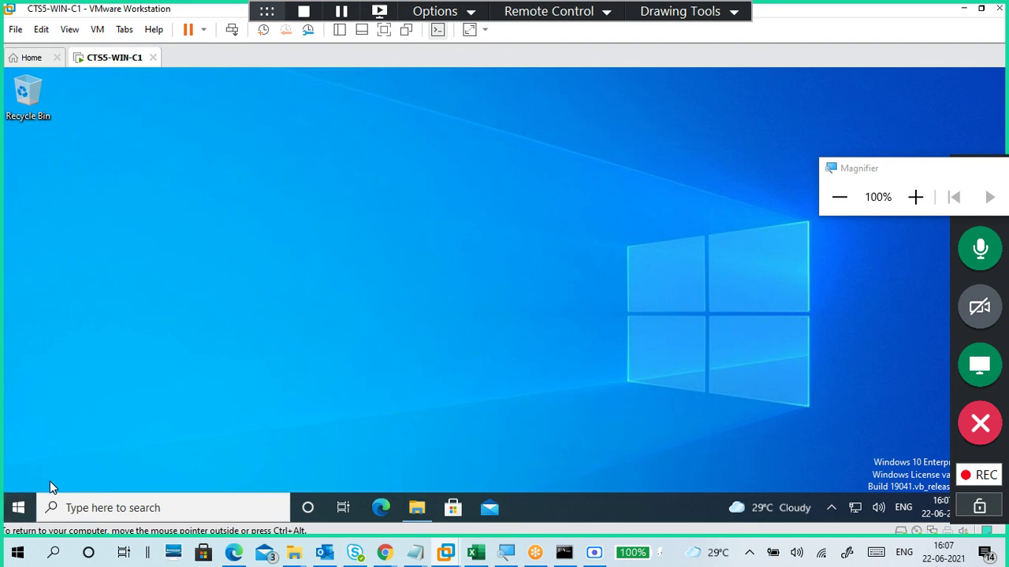
Step: Sign student2 out using the account icon in the Start menu
{"action": "left_click", "coordinate": [18, 507]}
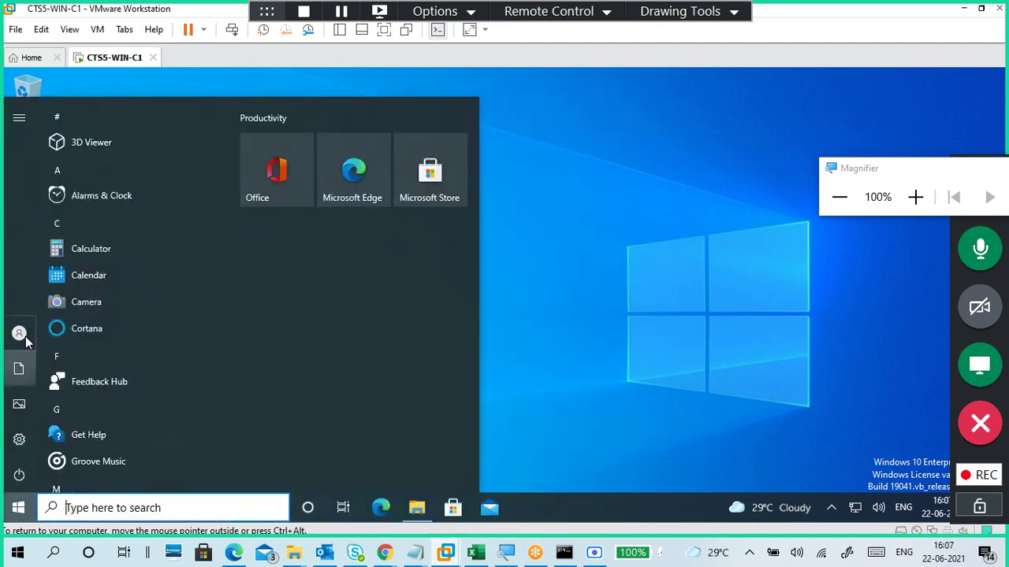
{"action": "mouse_move", "coordinate": [22, 334]}
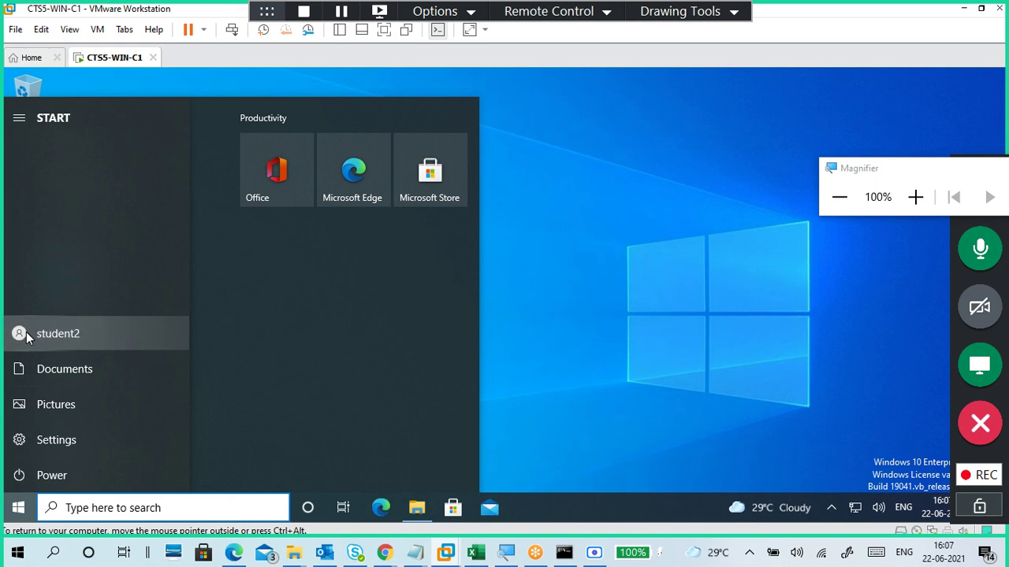
{"action": "left_click", "coordinate": [26, 332]}
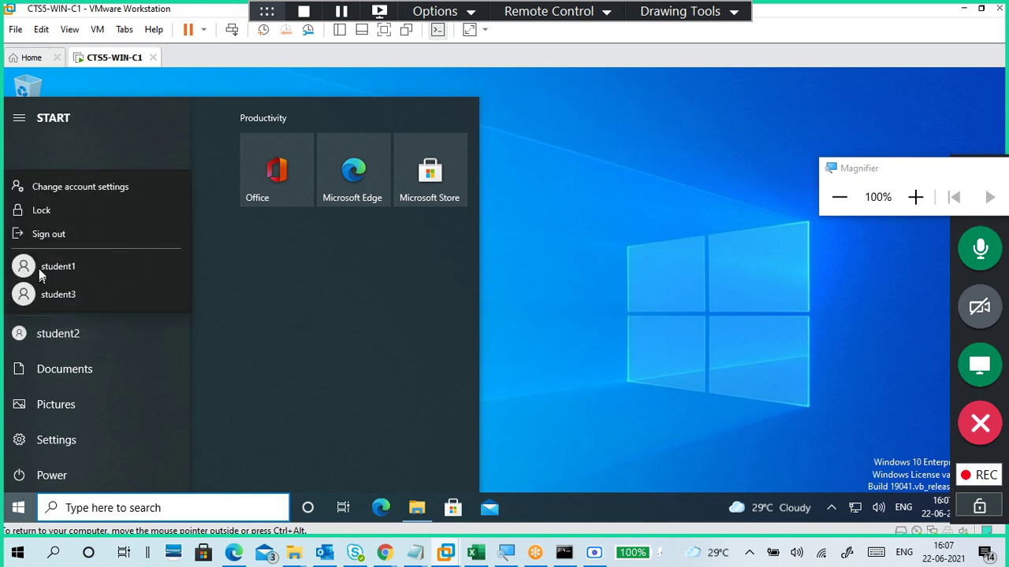
{"action": "left_click", "coordinate": [50, 235]}
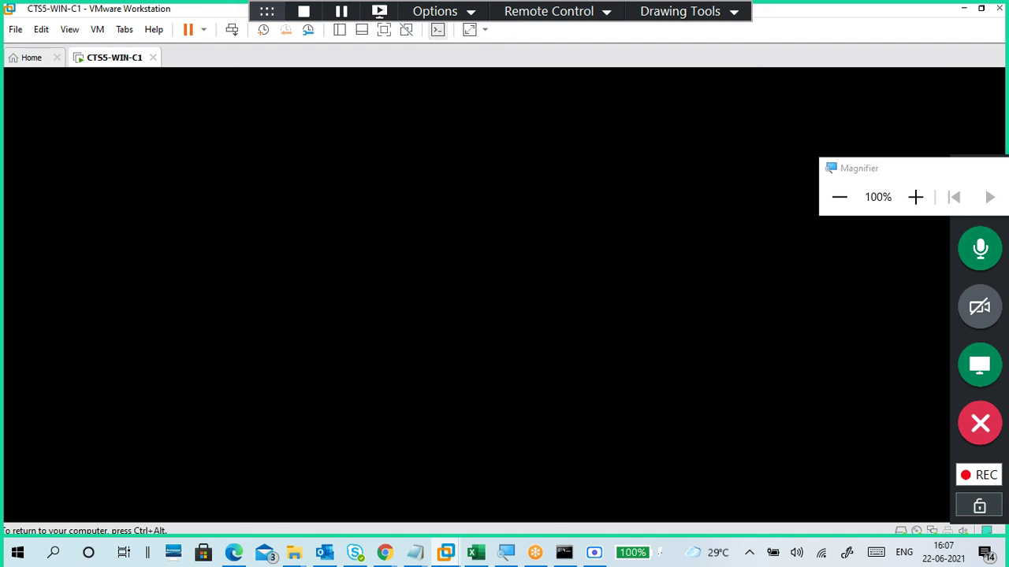
Step: Wake the VM to its Windows lock screen and stop the GoToMeeting recording
{"action": "key", "text": "ctrl+alt"}
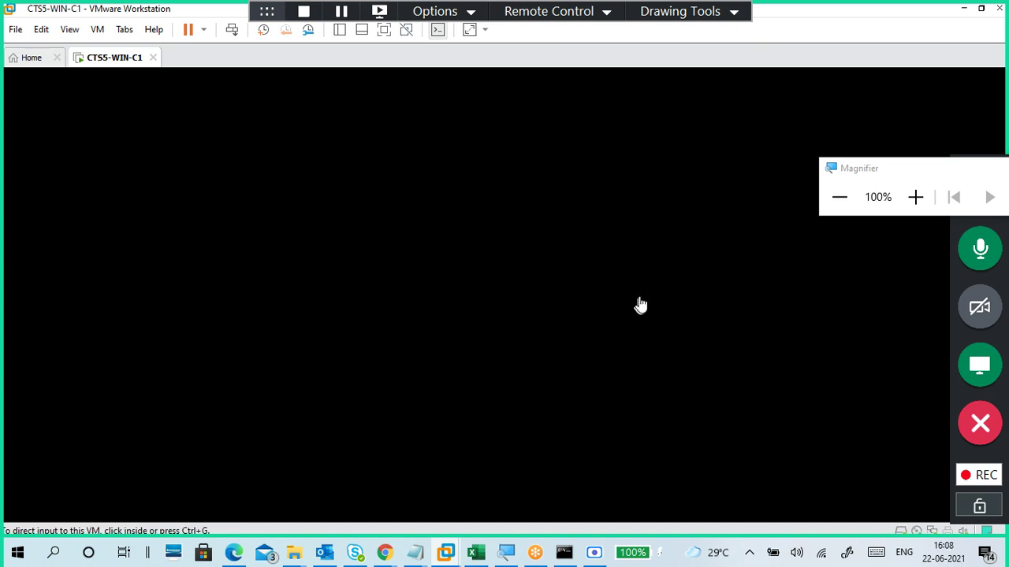
{"action": "left_click_drag", "start_coordinate": [872, 181], "coordinate": [858, 48]}
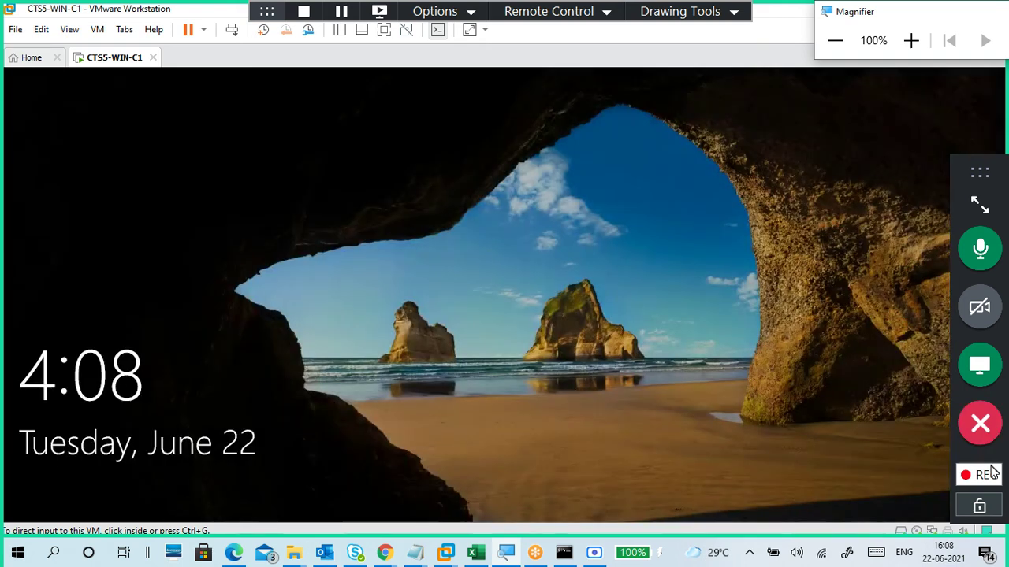
{"action": "left_click", "coordinate": [987, 478]}
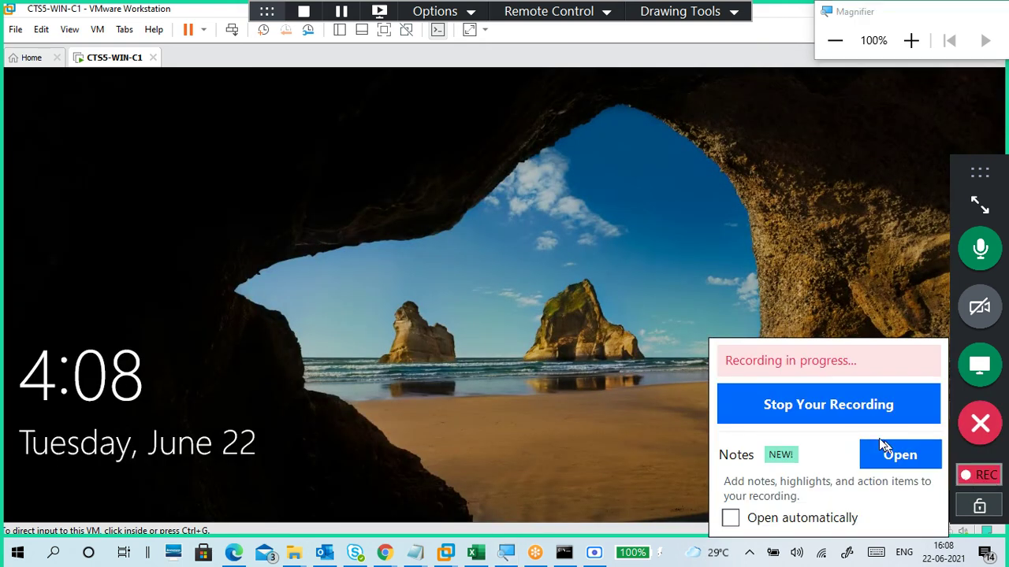
{"action": "left_click", "coordinate": [592, 356]}
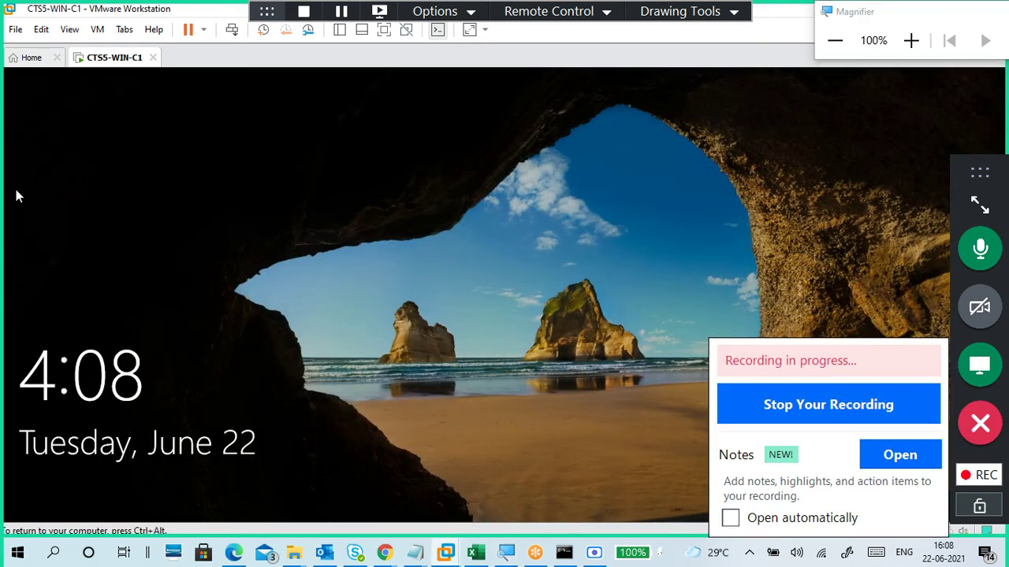
{"action": "left_click", "coordinate": [977, 476]}
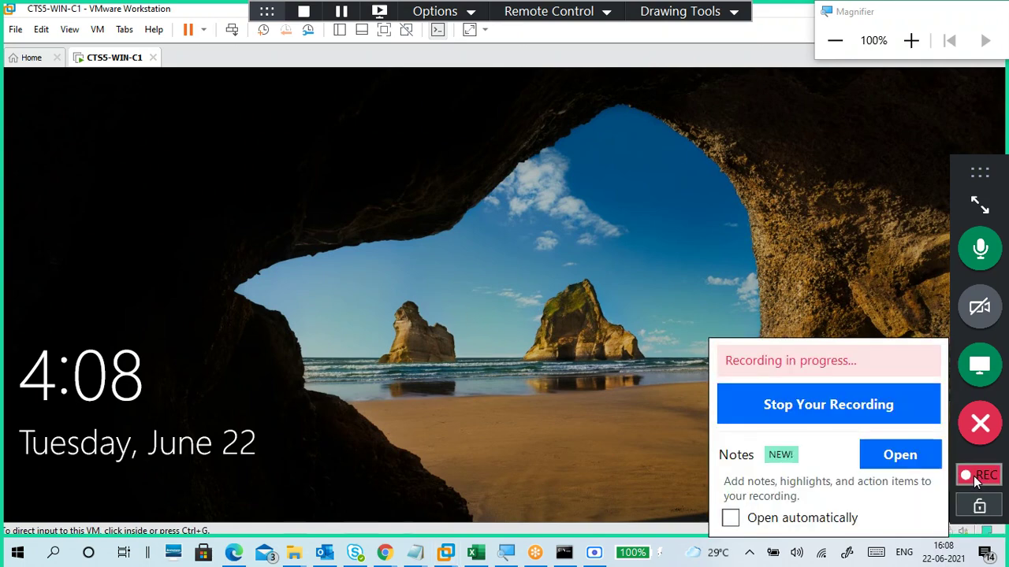
{"action": "left_click", "coordinate": [811, 409]}
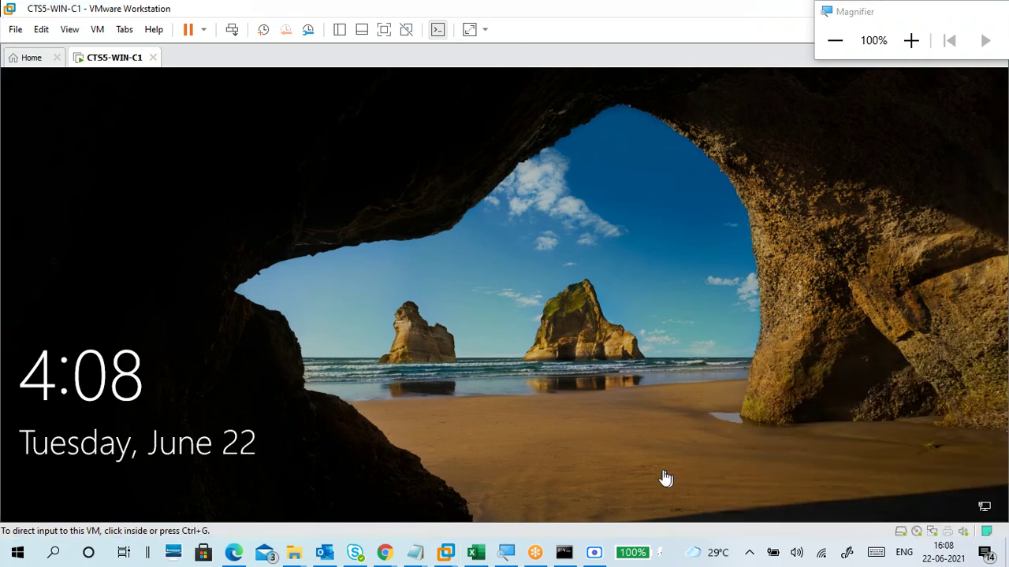